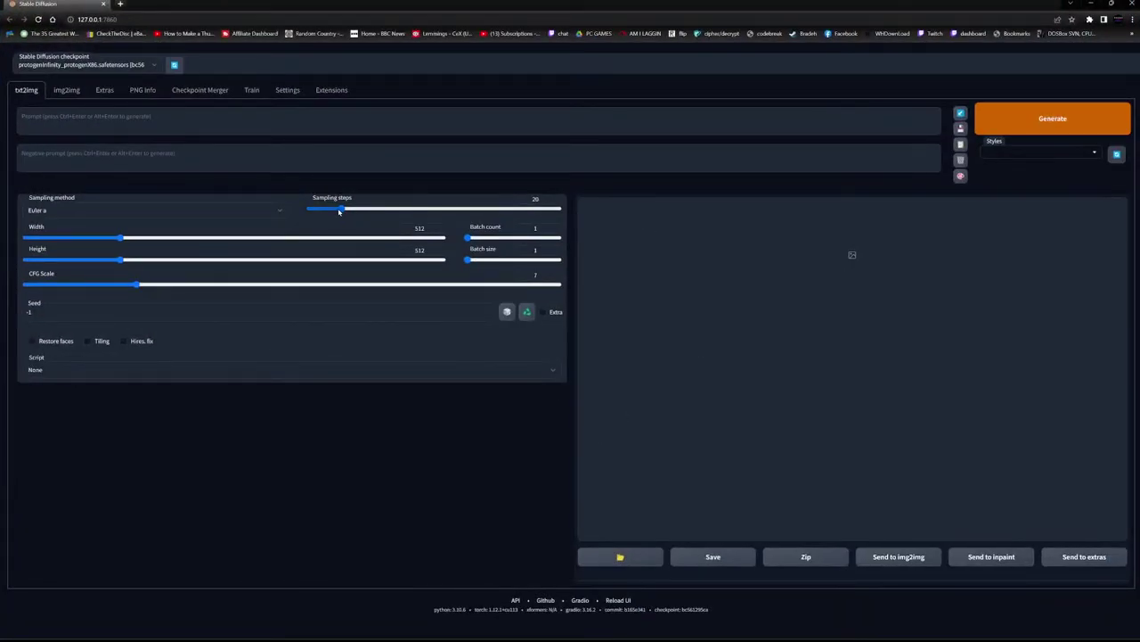
Set the sampling steps to 150 and both the batch count and the batch size to 4.
left_click_drag(340, 208, 561, 210)
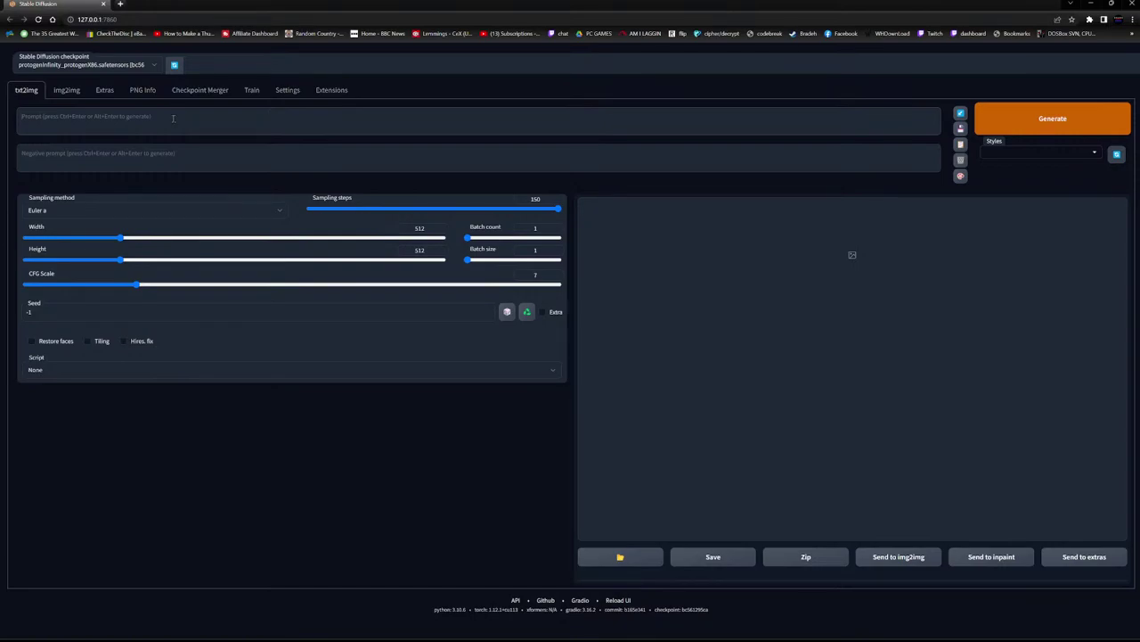
left_click(172, 118)
key("ctrl+plus")
key("ctrl+plus")
key("ctrl+plus")
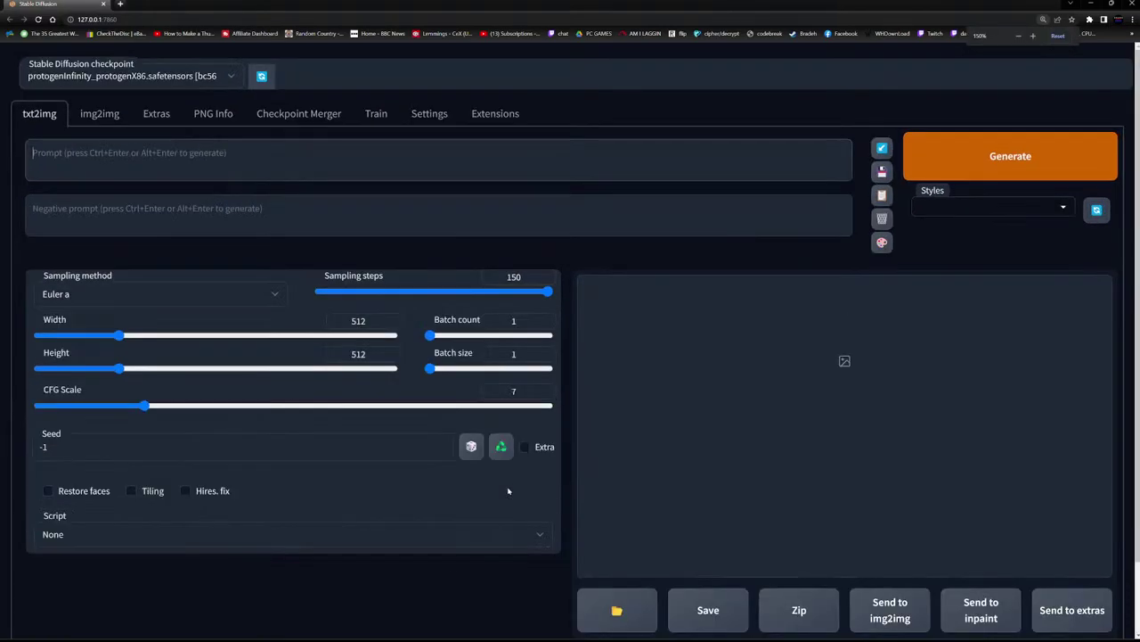
key("ctrl+plus")
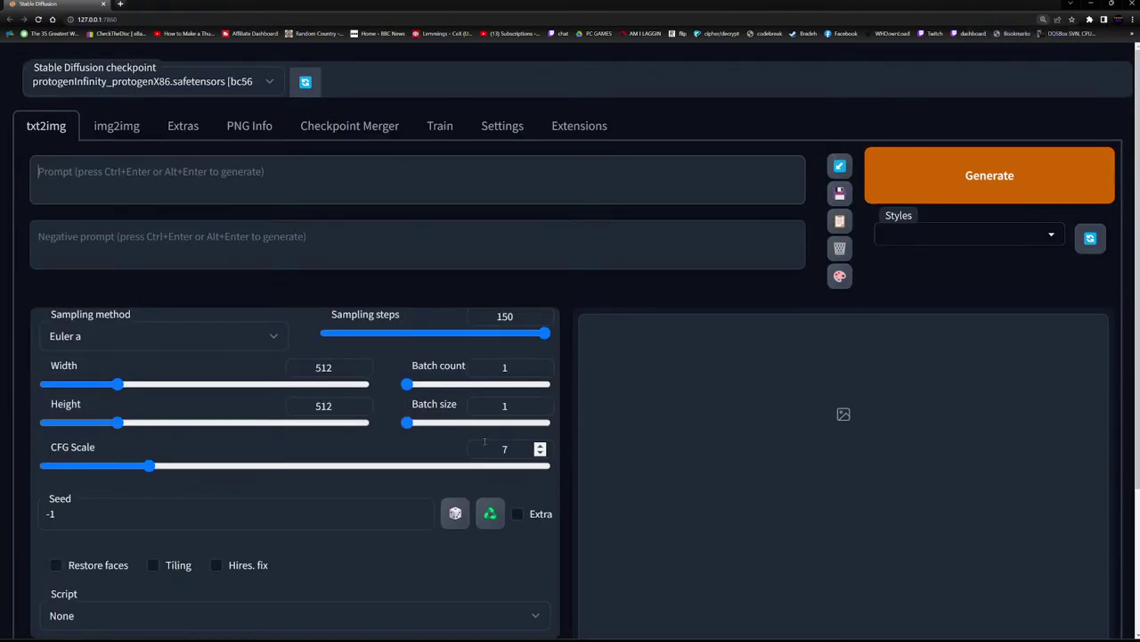
scroll(486, 441, "down", 3)
scroll(456, 428, "up", 3)
left_click_drag(408, 423, 546, 422)
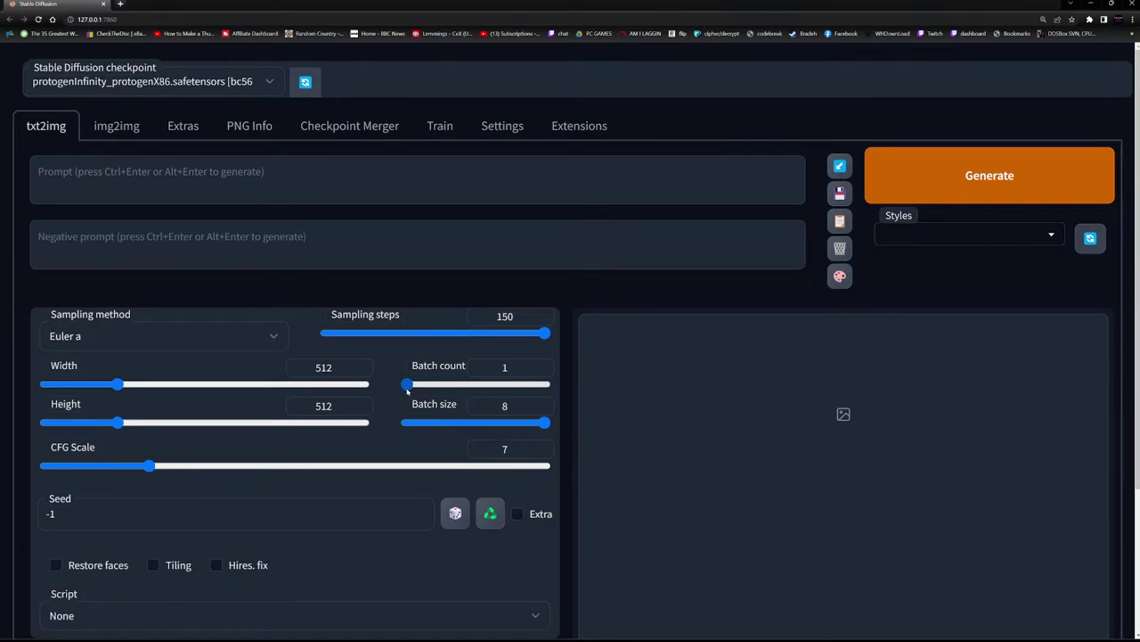
left_click_drag(545, 422, 466, 422)
mouse_move(408, 384)
left_mouse_down()
mouse_move(428, 384)
mouse_move(412, 390)
left_mouse_up()
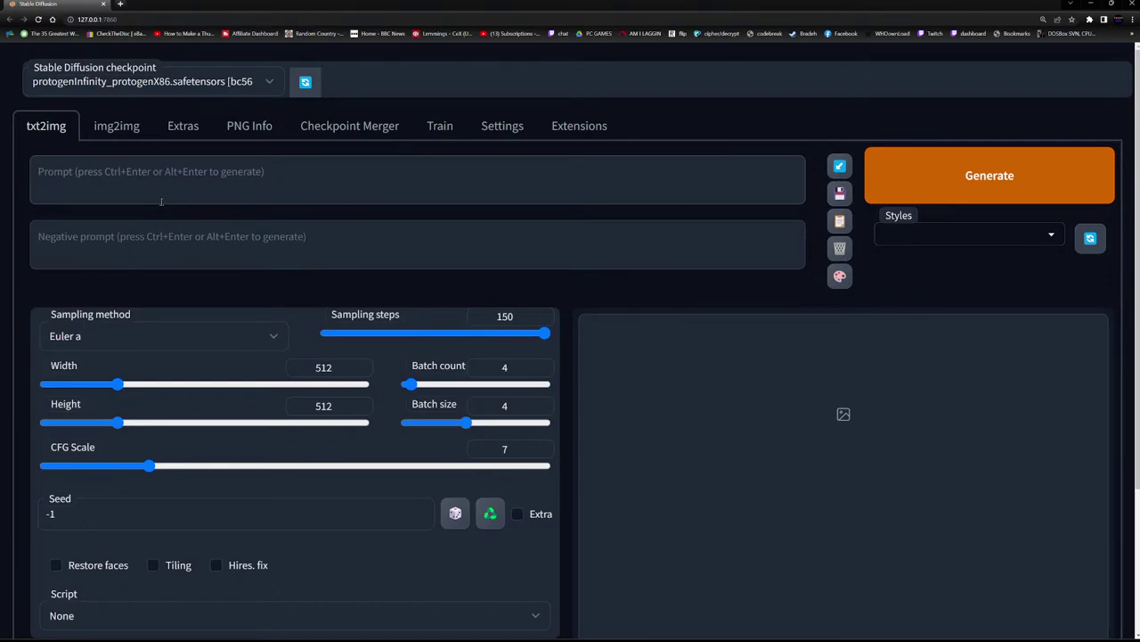
Generate images from the prompt "bengal tiger eating a deer", interrupting the run early to enlarge the first single tiger image.
type("ben")
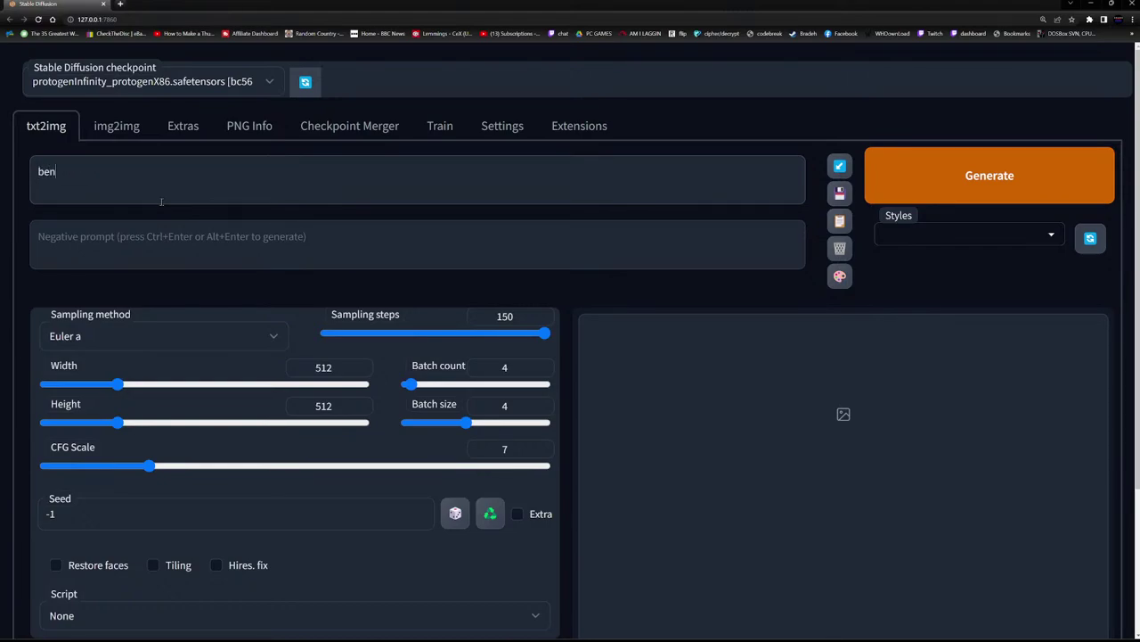
type("gal tiger eating a deer")
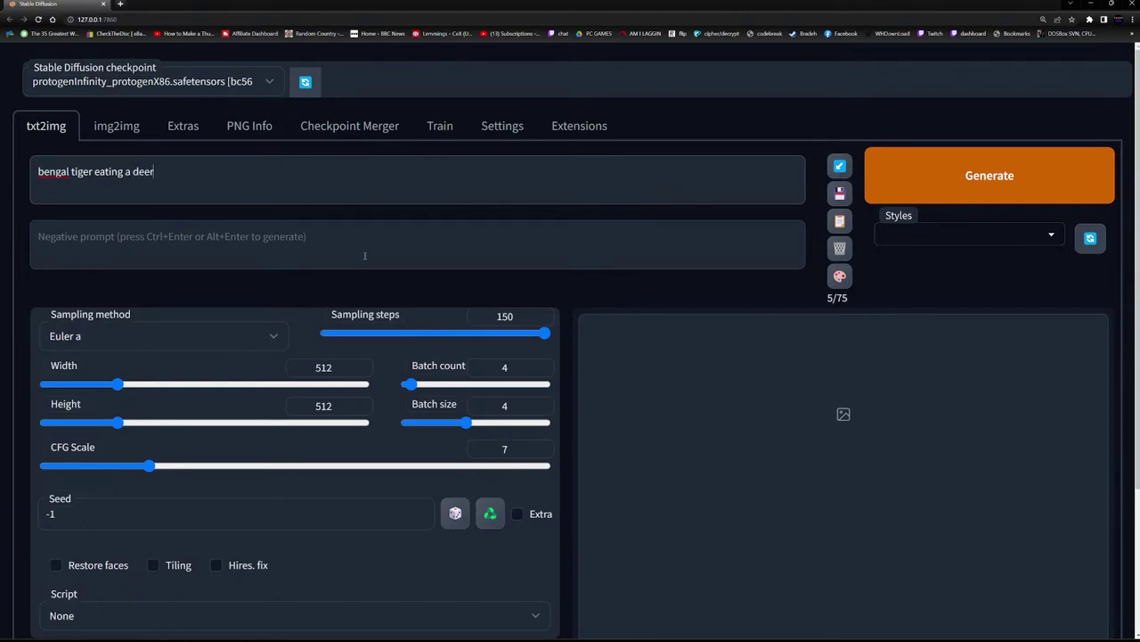
left_click(948, 175)
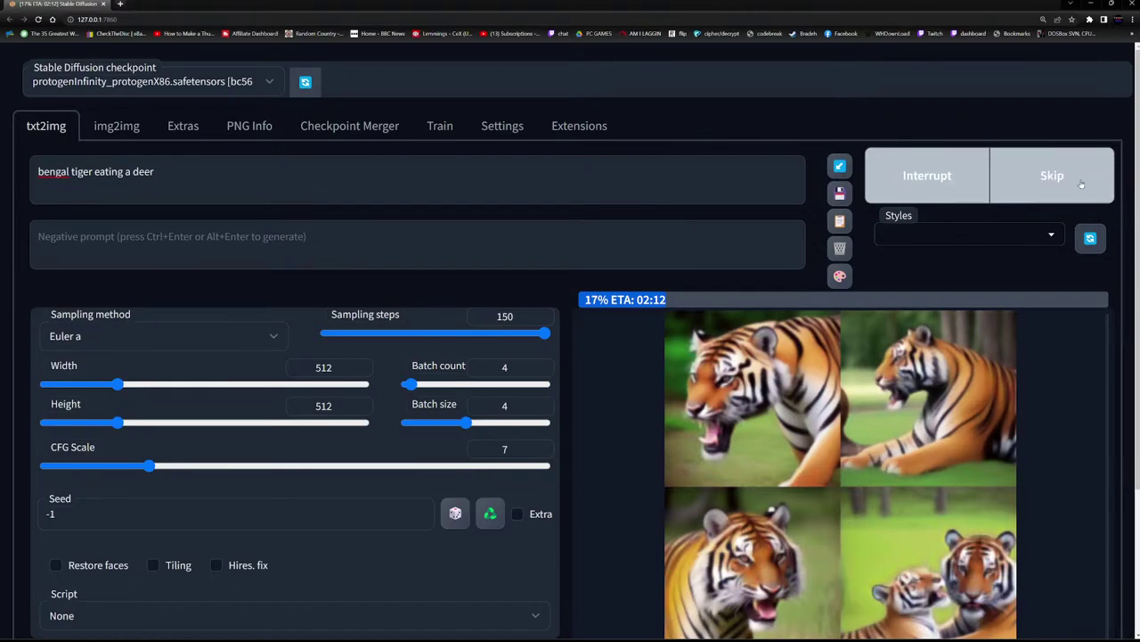
left_click(936, 189)
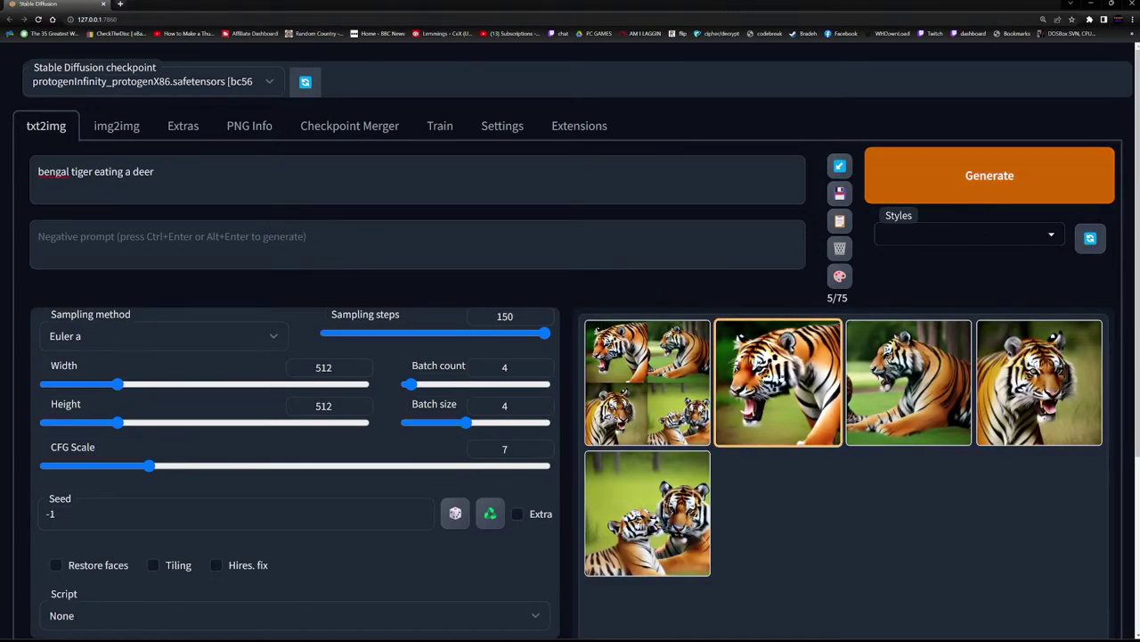
left_click(782, 377)
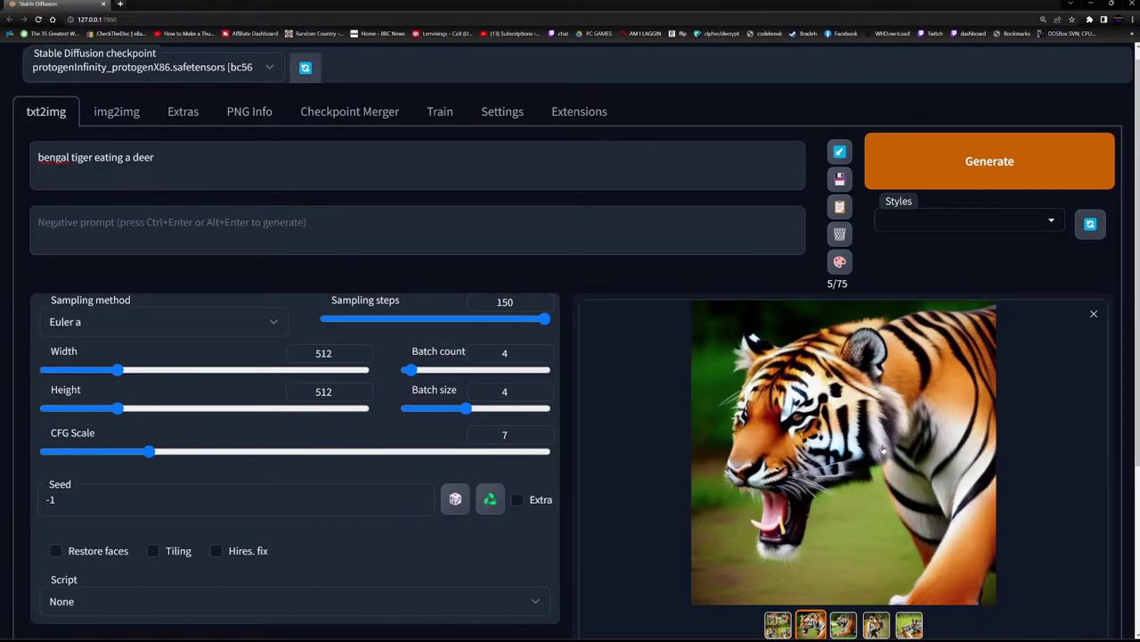
Regenerate the tiger images with a batch count of 1 and look through the individual results.
left_click_drag(410, 368, 401, 369)
left_click(958, 163)
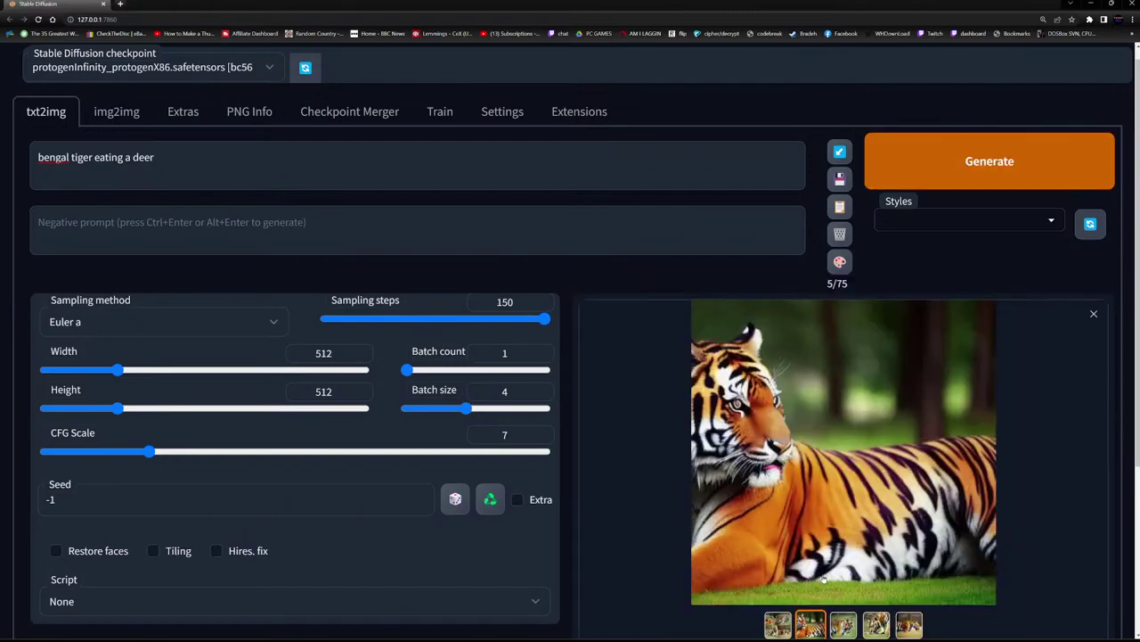
left_click(877, 624)
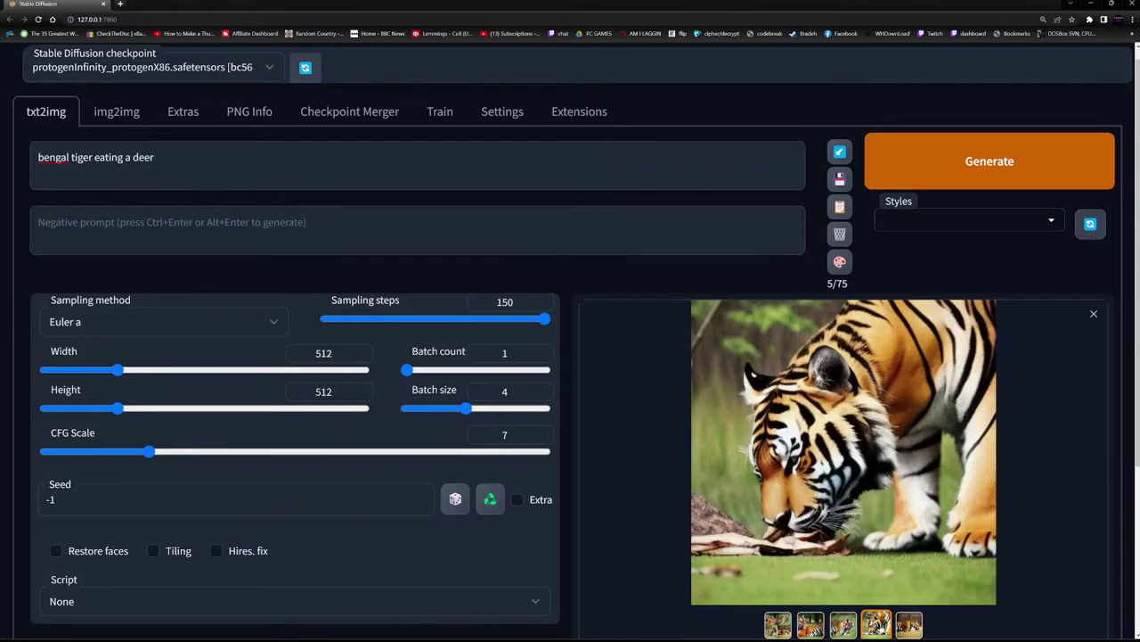
left_click(908, 624)
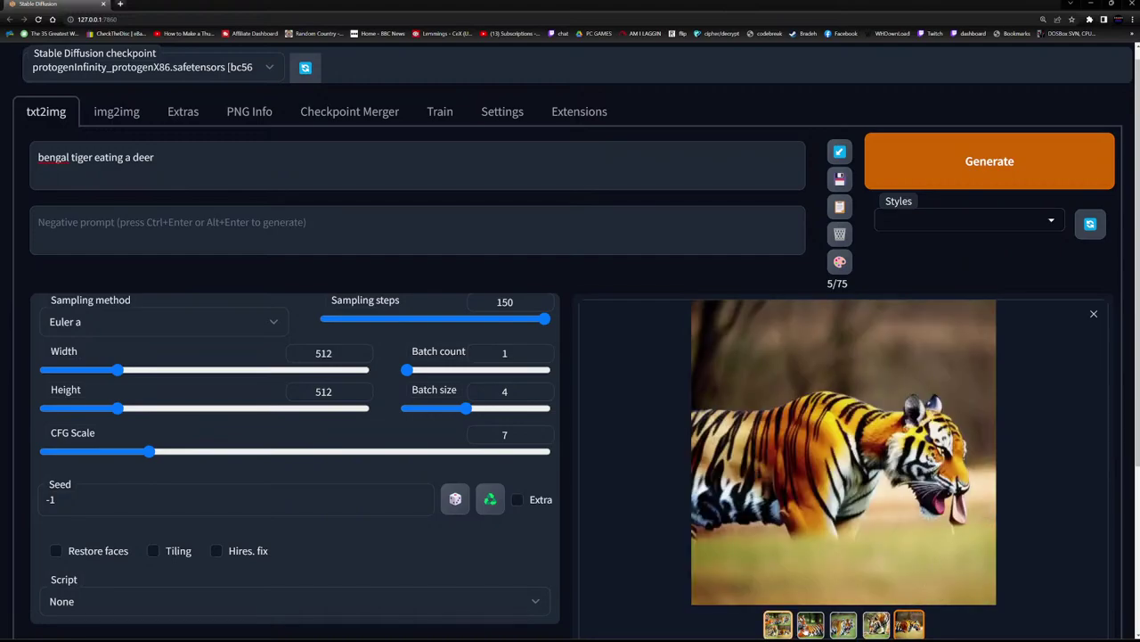
left_click(811, 624)
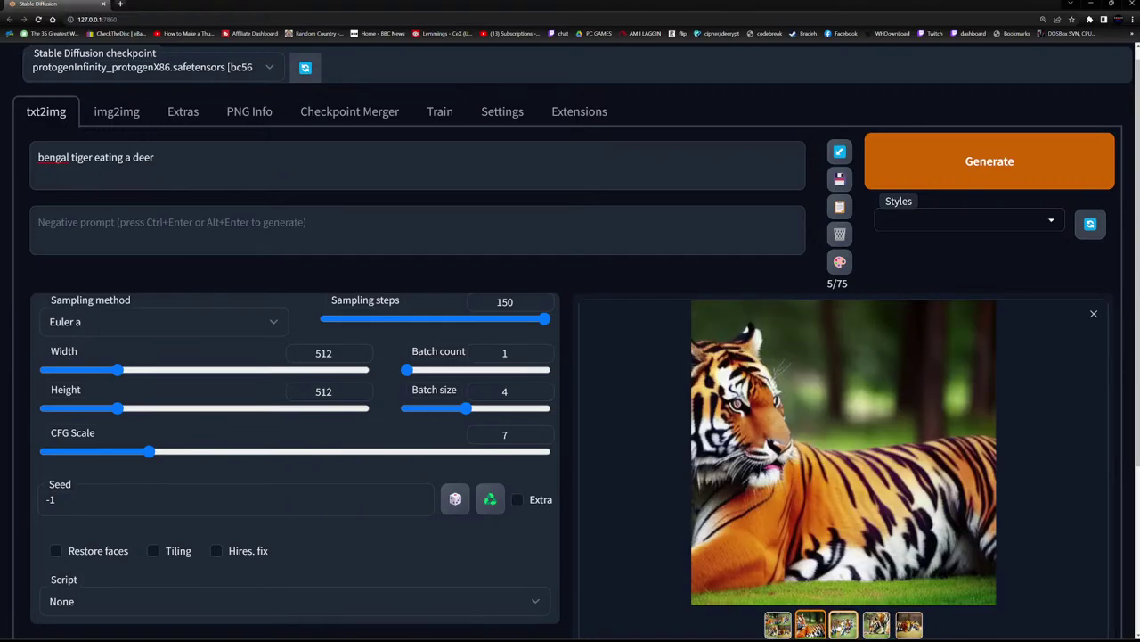
left_click(843, 624)
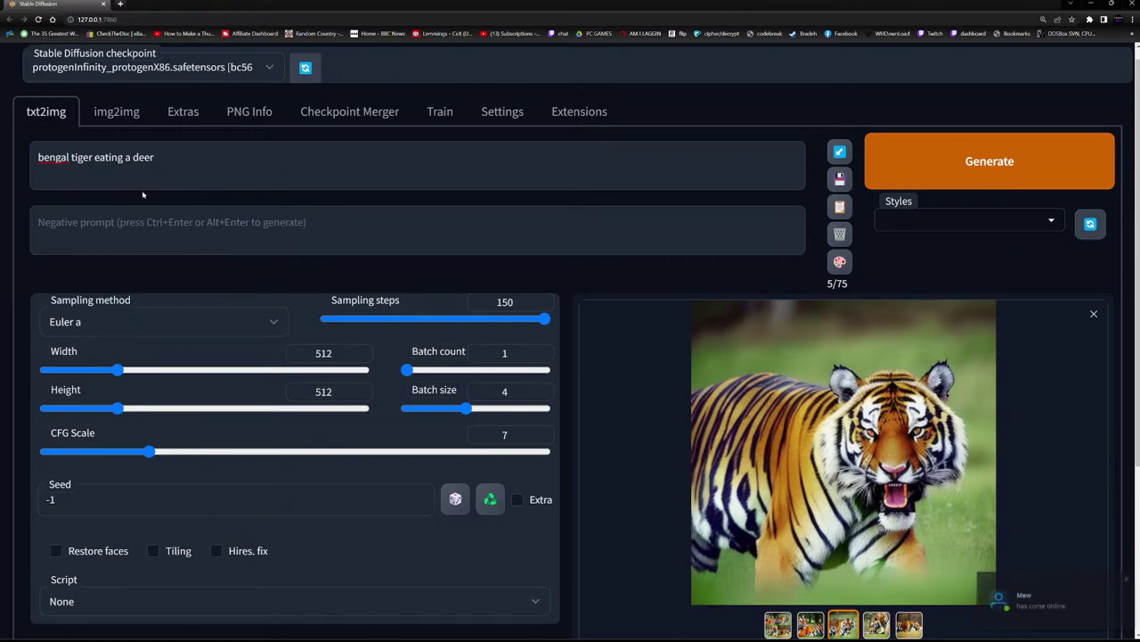
Replace the prompt with "bengal tiger fat, crying, fighting", then generate the images and view each one enlarged.
left_click_drag(205, 158, 36, 158)
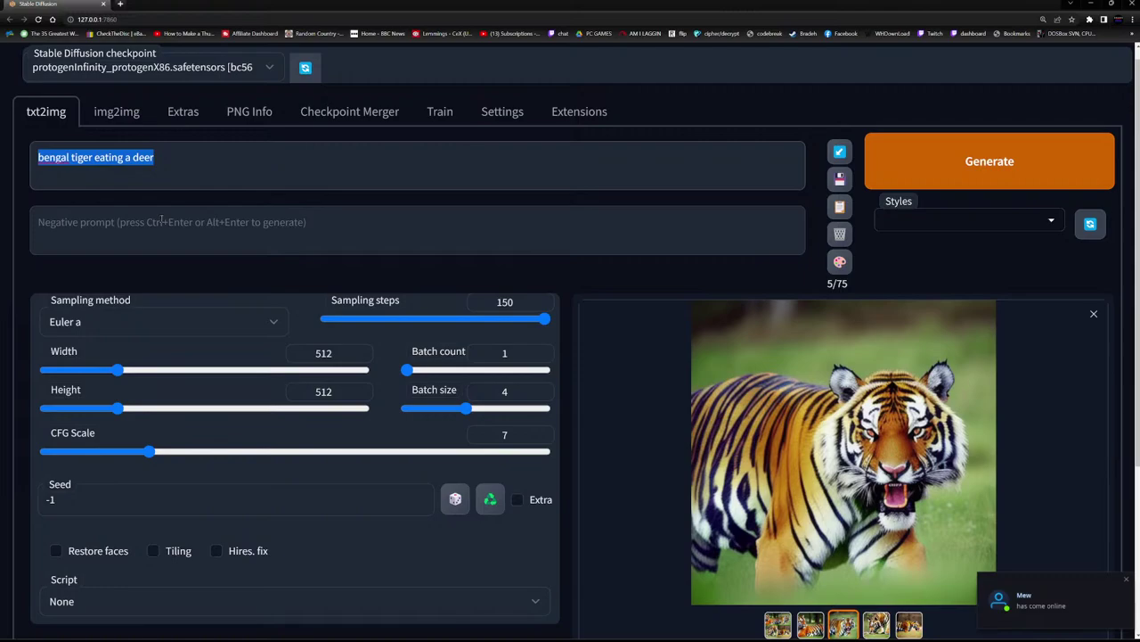
type("bengal tig")
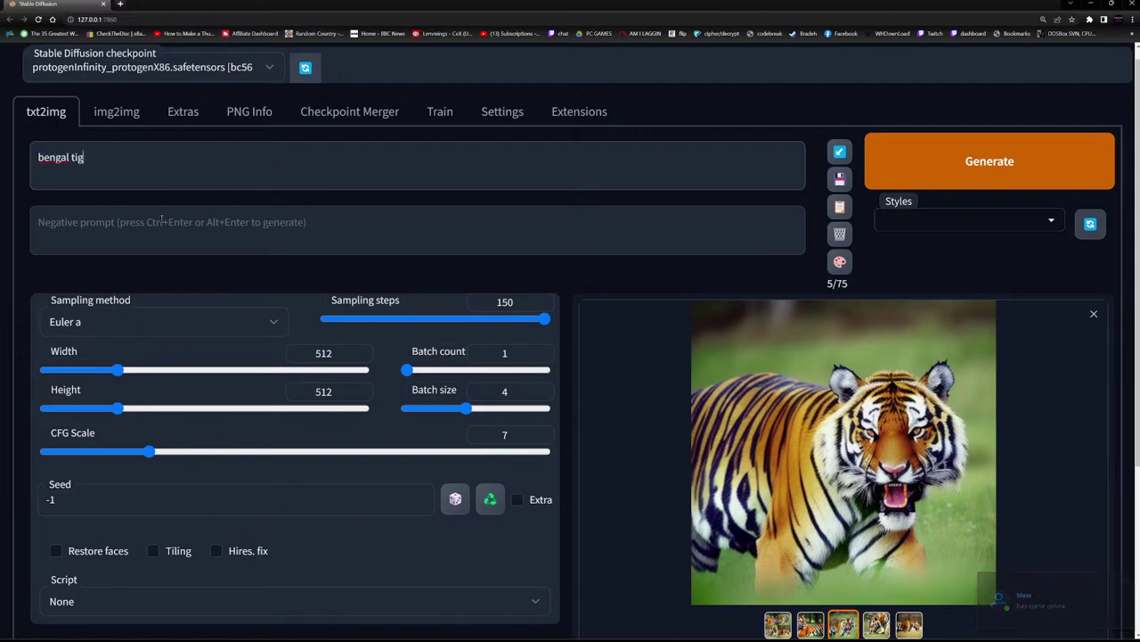
type("er fat")
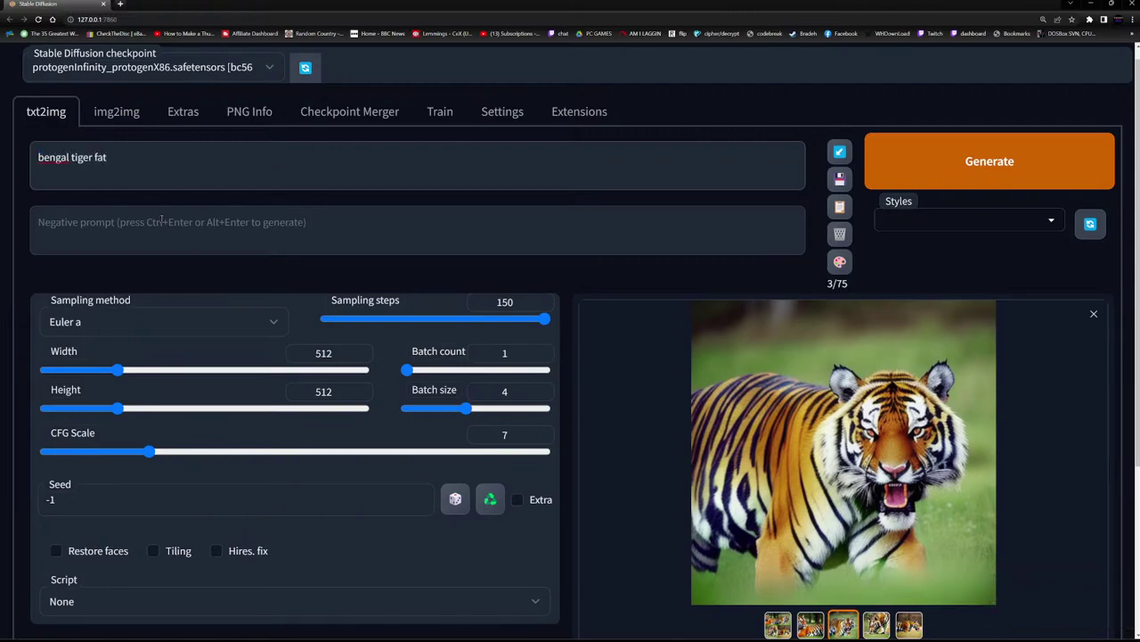
type(",")
type("crying,")
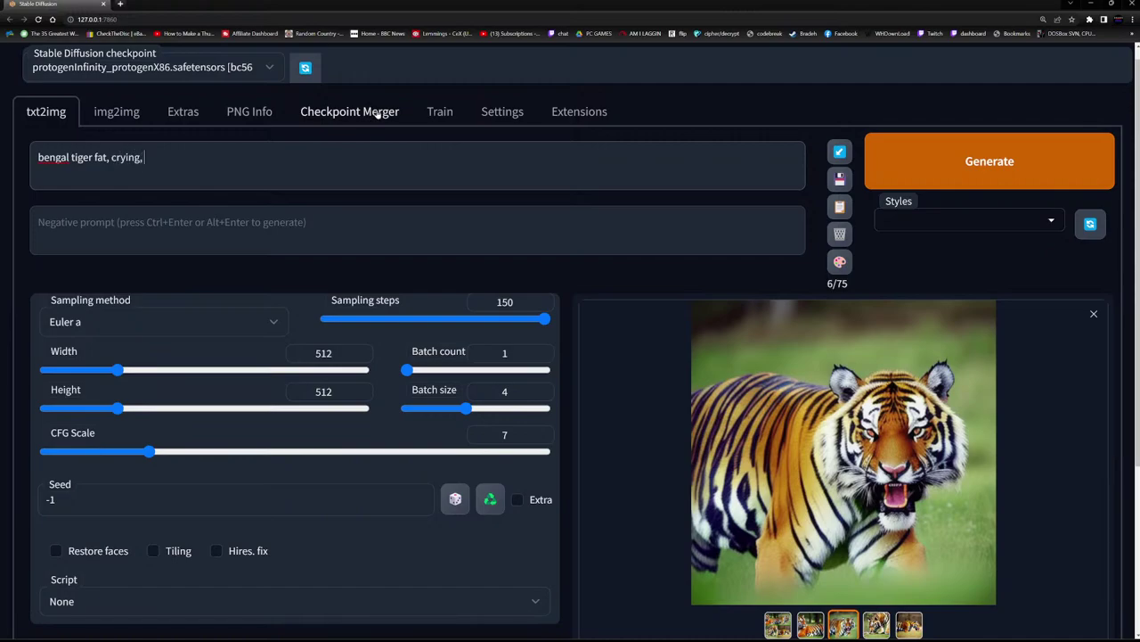
type(" fighting")
left_click(971, 161)
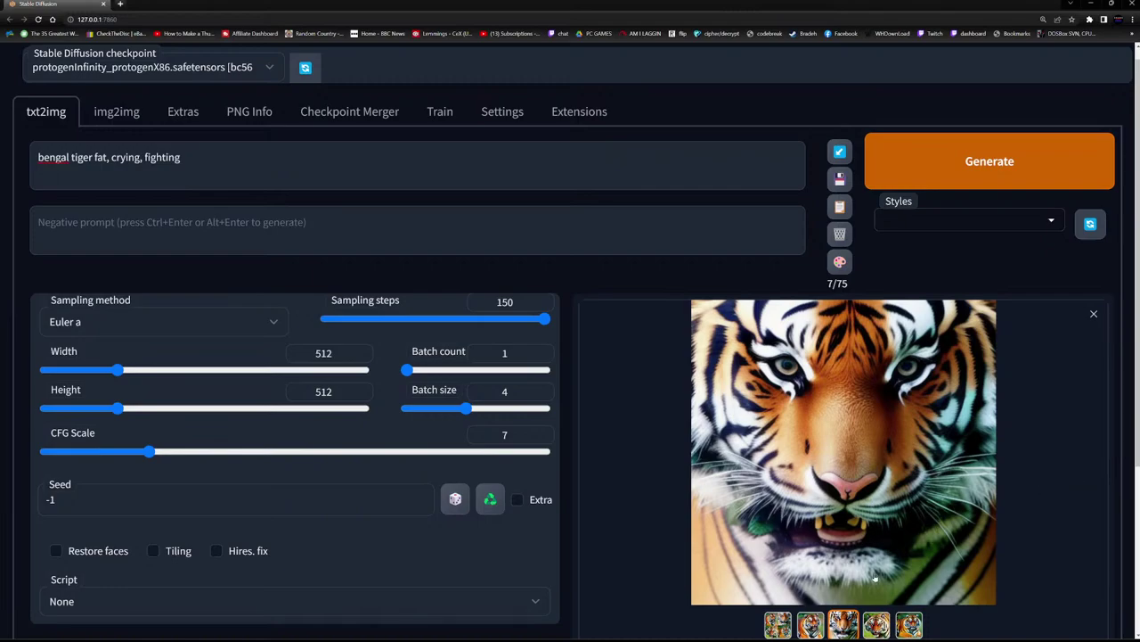
left_click(811, 624)
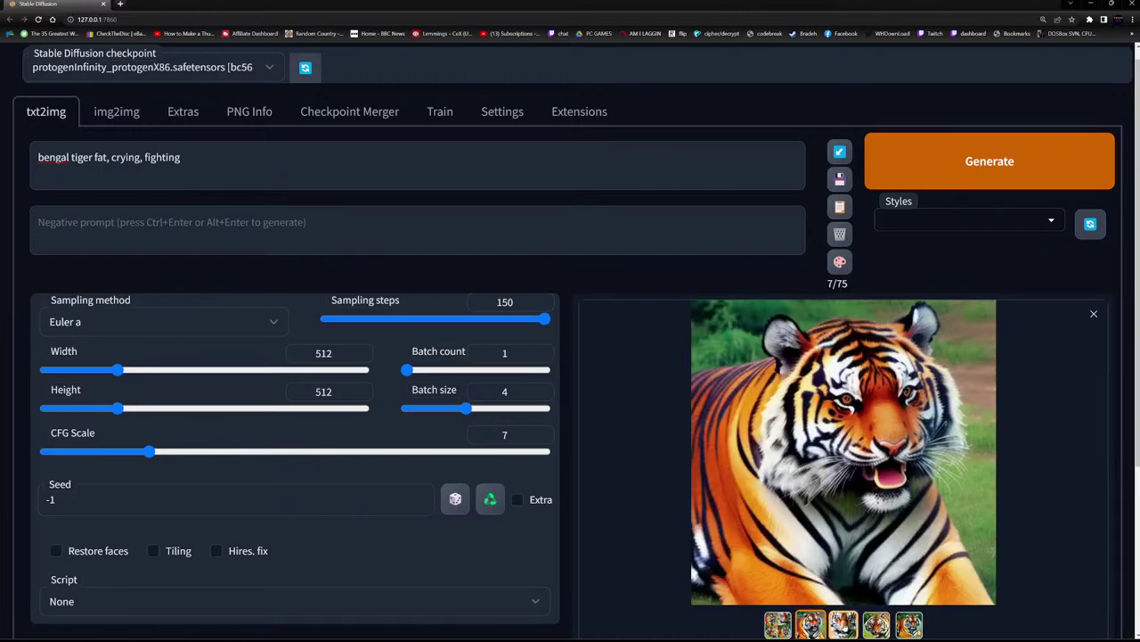
left_click(843, 624)
left_click(876, 624)
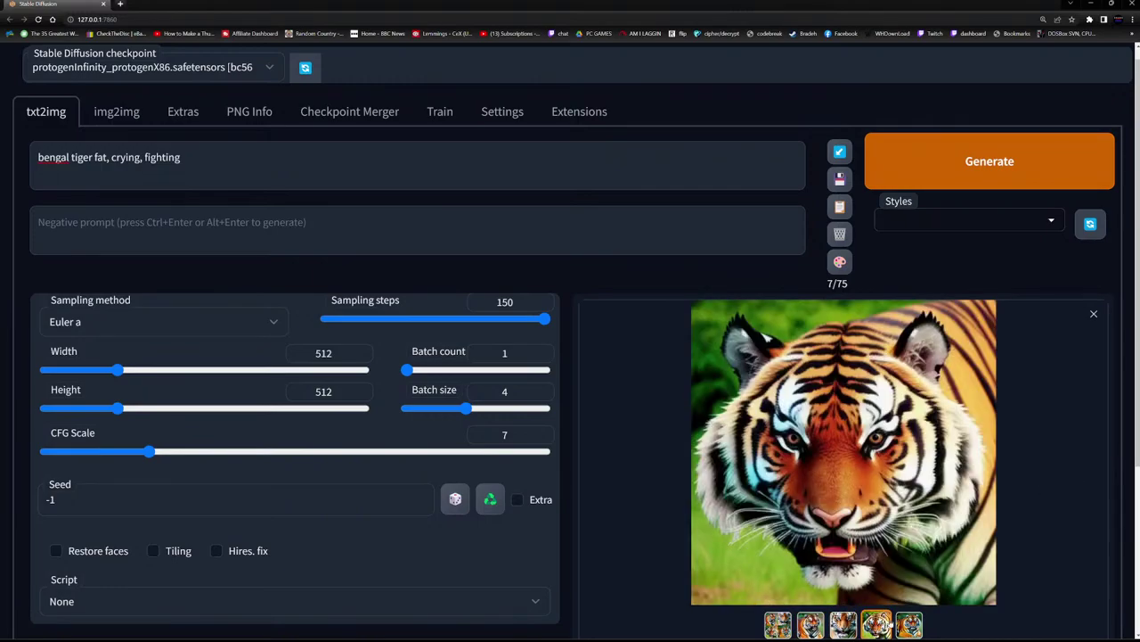
left_click(909, 623)
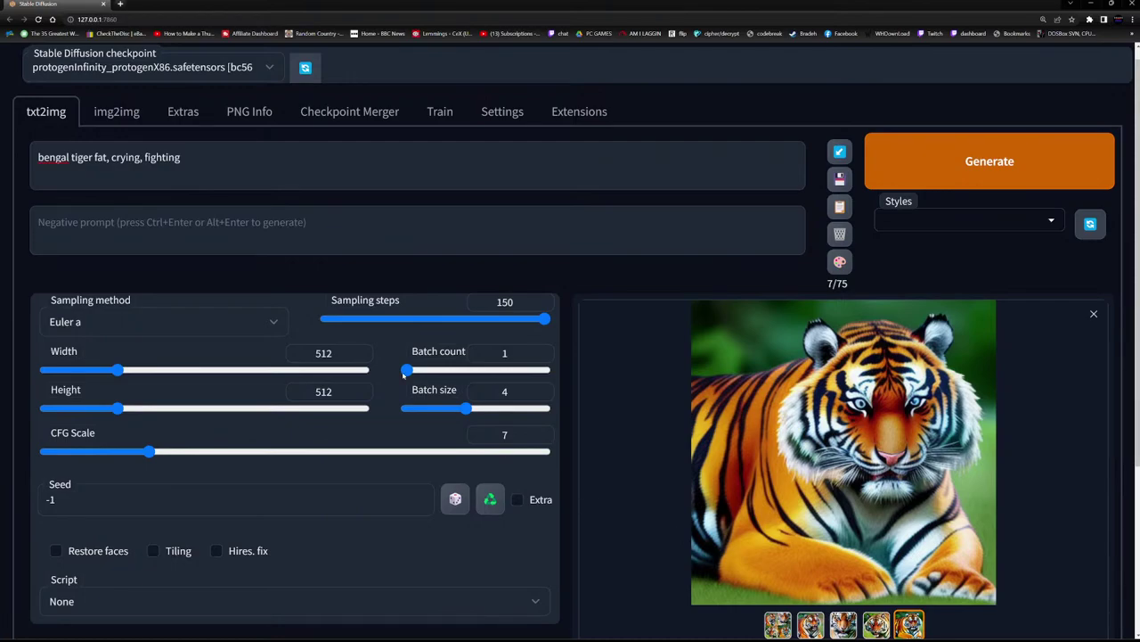
Extend the prompt with ", blood , injuries", then generate the images and view each one enlarged.
left_click(199, 161)
type(",")
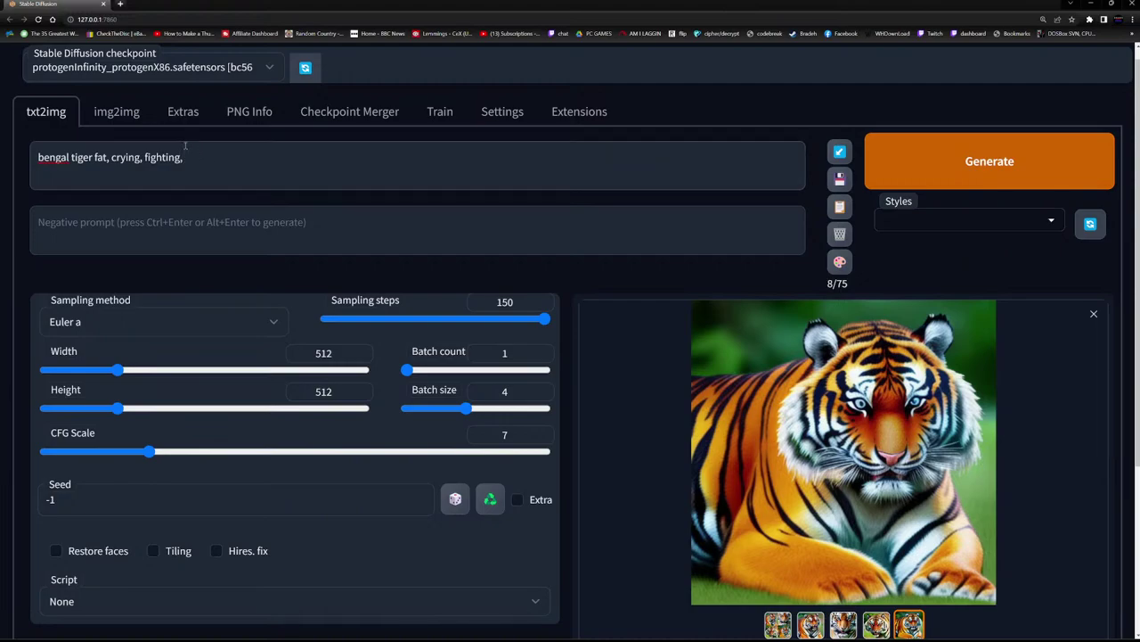
type(" blood , injuries")
left_click(941, 163)
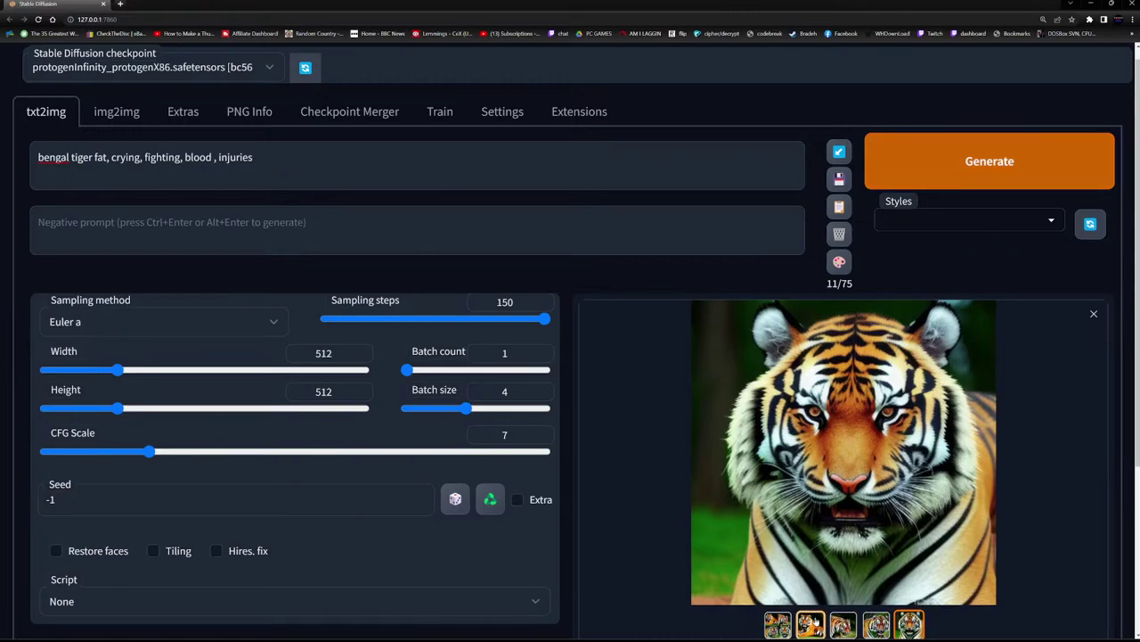
left_click(811, 623)
left_click(843, 623)
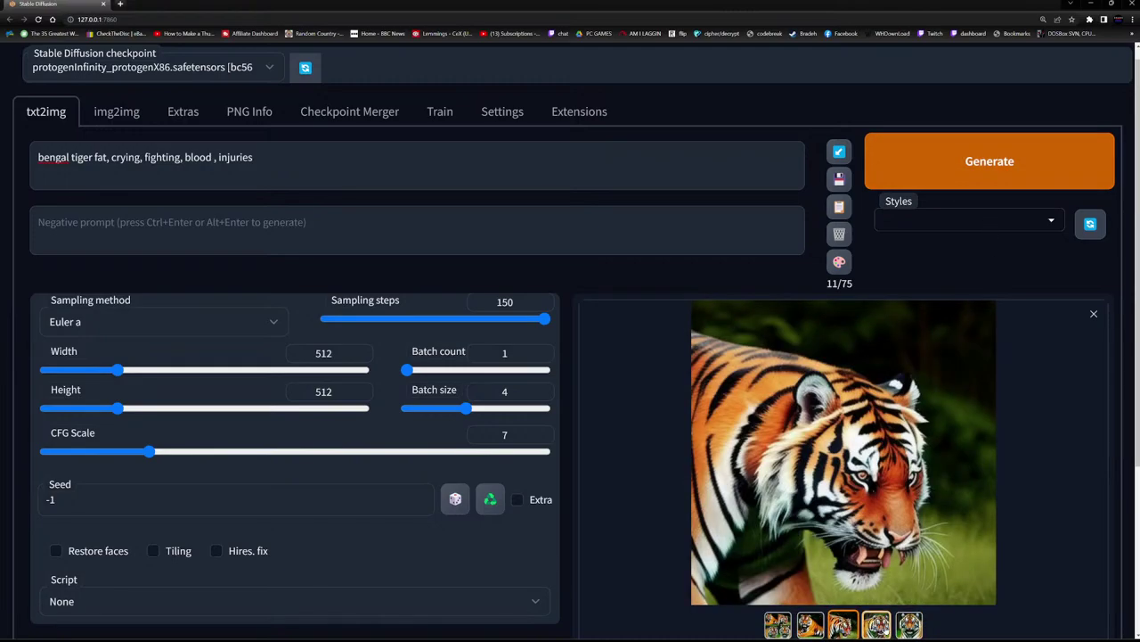
left_click(882, 627)
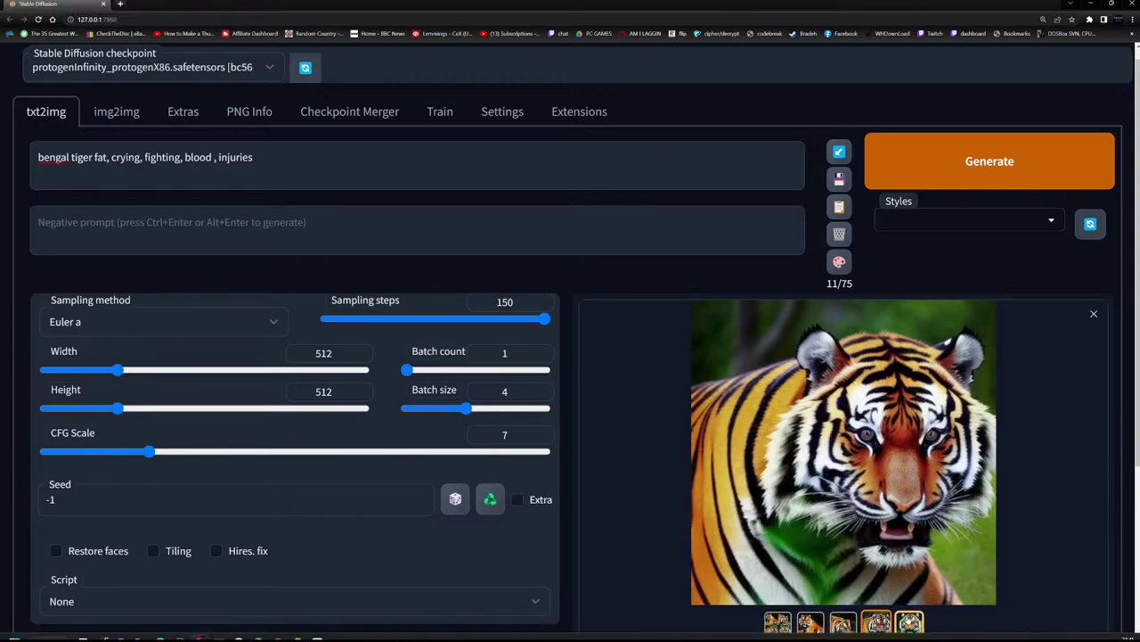
left_click(909, 624)
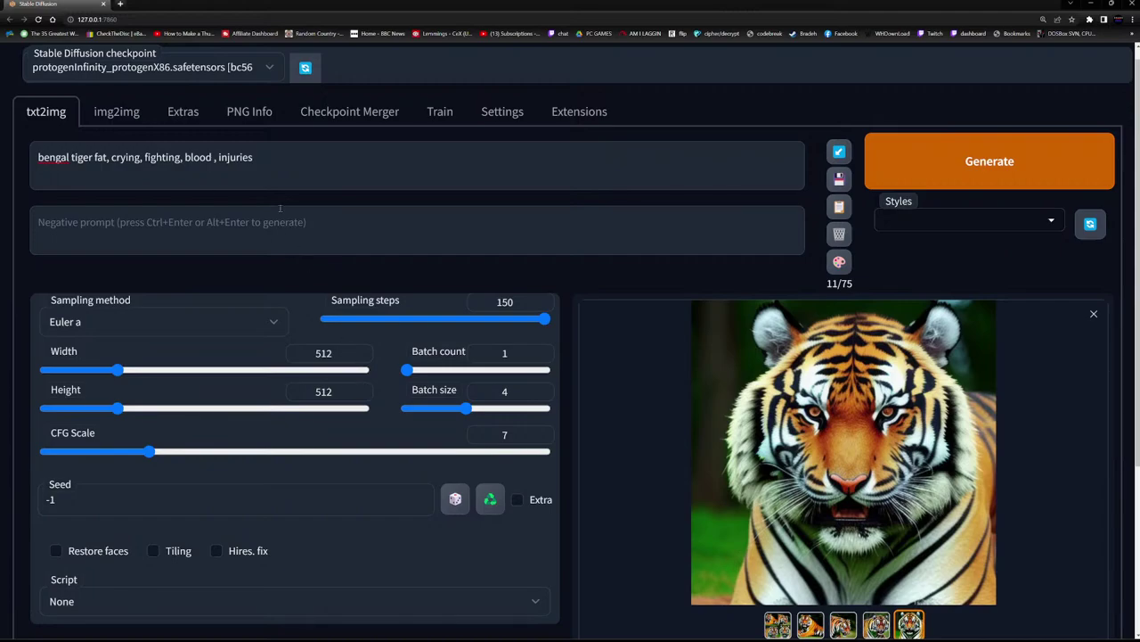
Regenerate the same prompt with 30 sampling steps and browse back through the results to the first single image.
left_click_drag(544, 318, 365, 319)
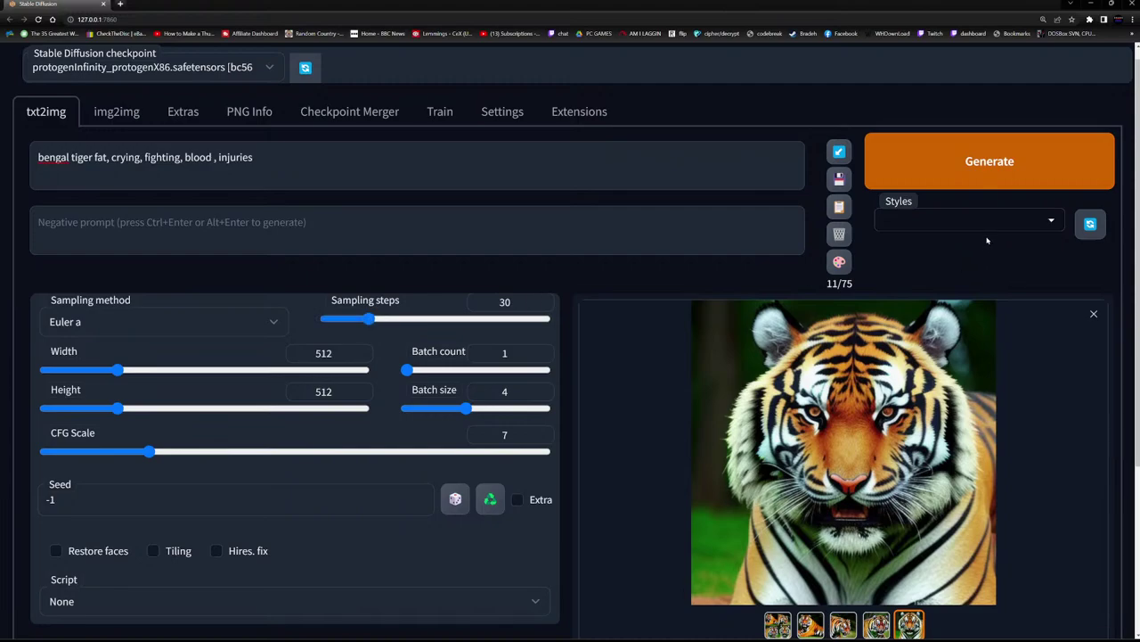
left_click(1005, 165)
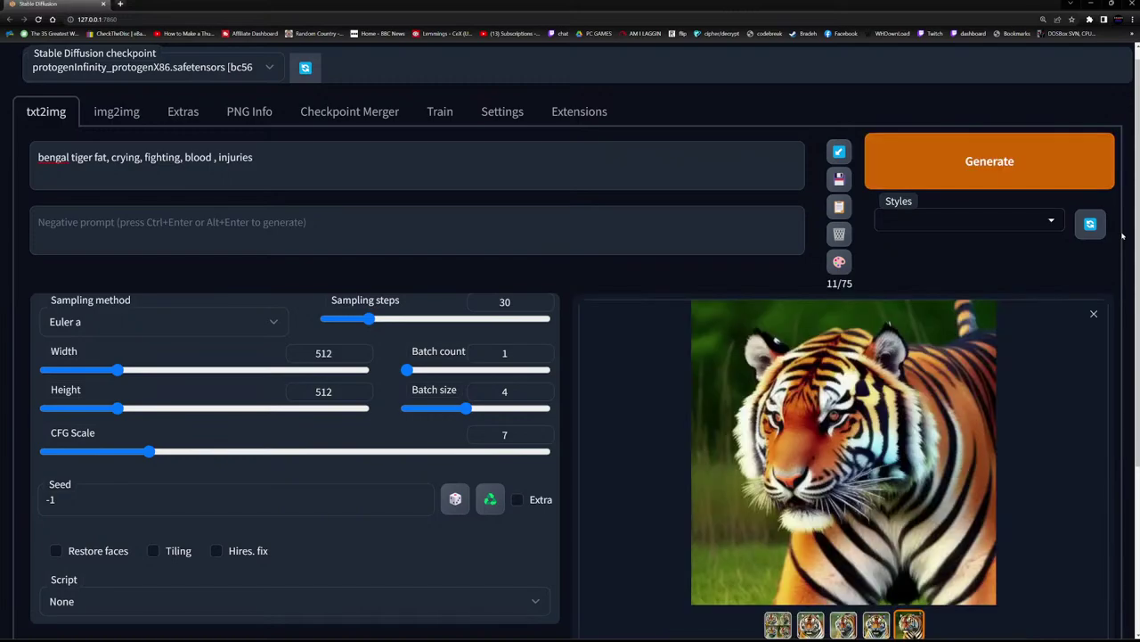
key("Left")
key("Left")
key("Left")
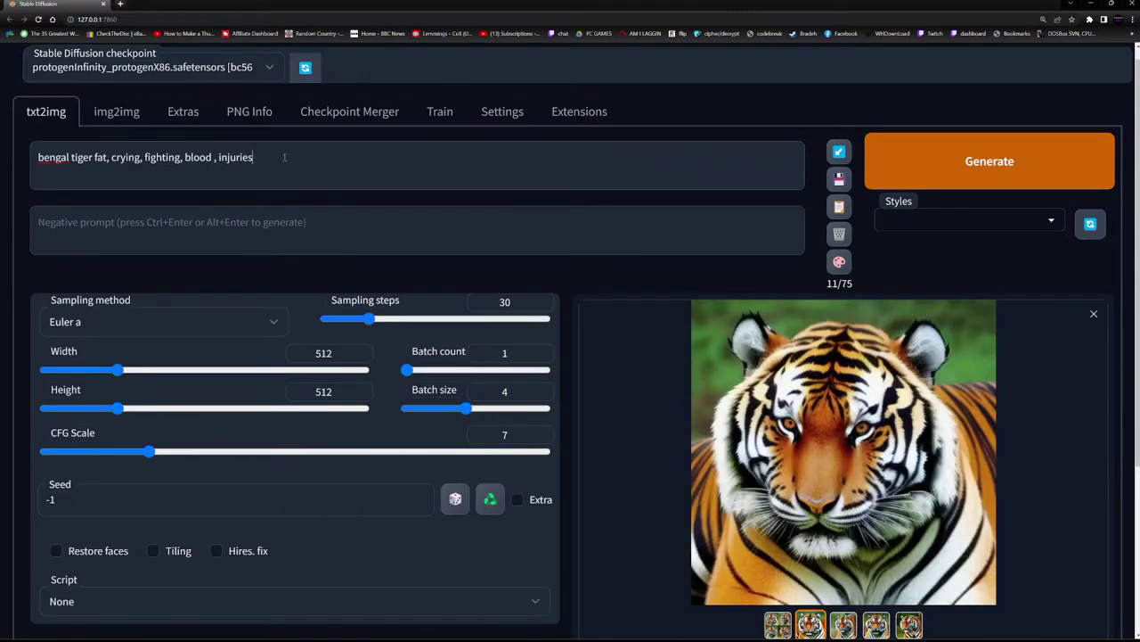
Replace the prompt with "cox's bazaar, raining, flood" and generate the images.
left_click_drag(284, 157, 3, 149)
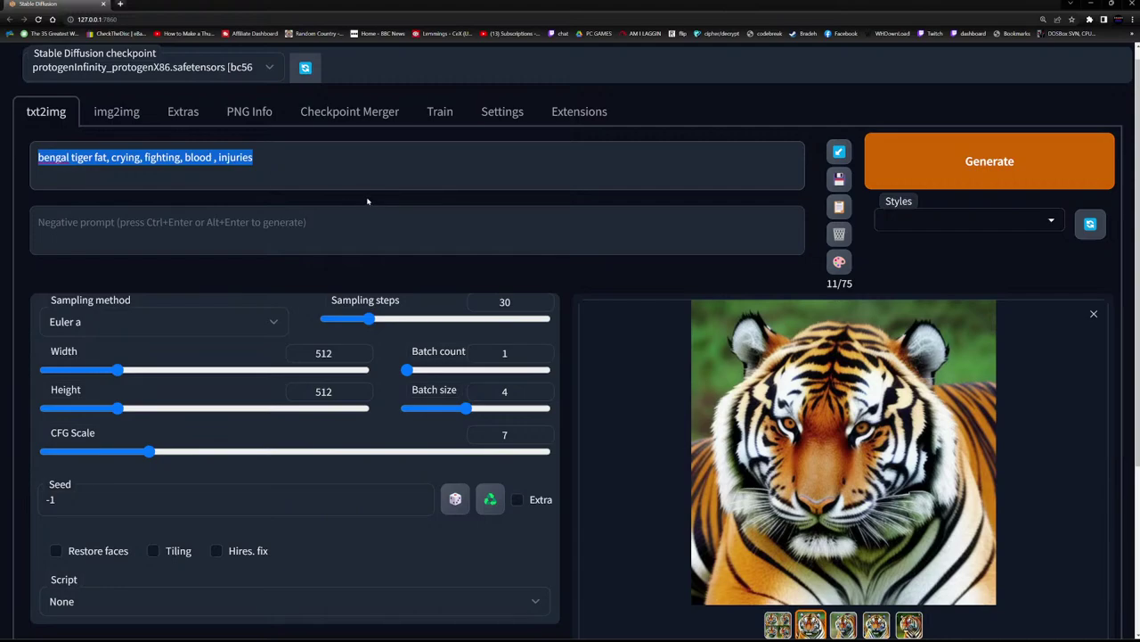
key("BackSpace")
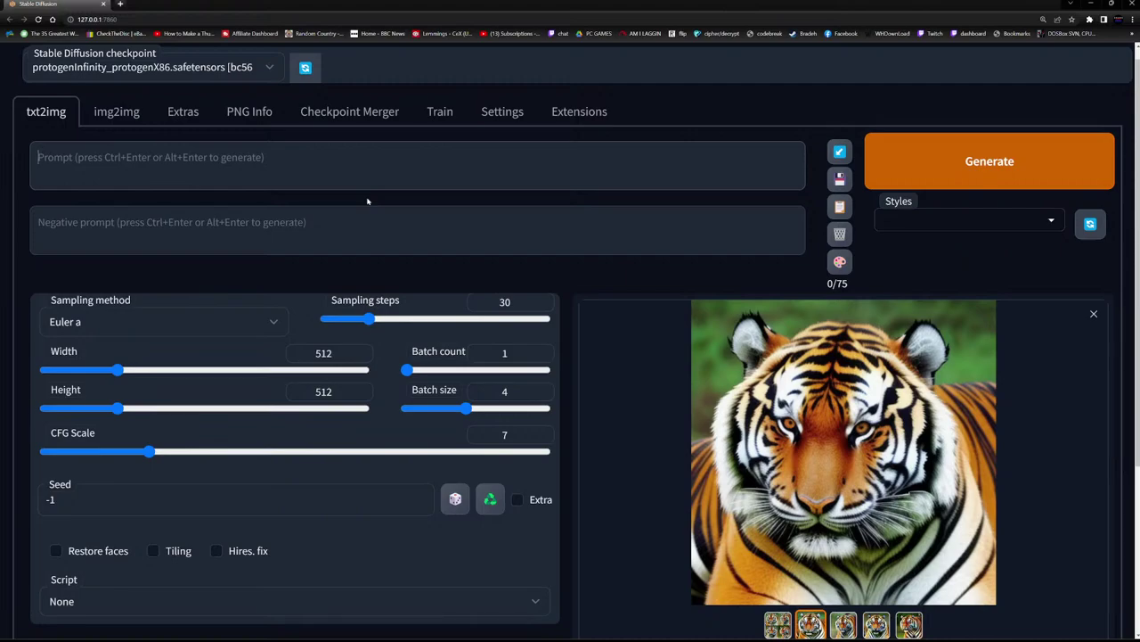
type("cox's baz")
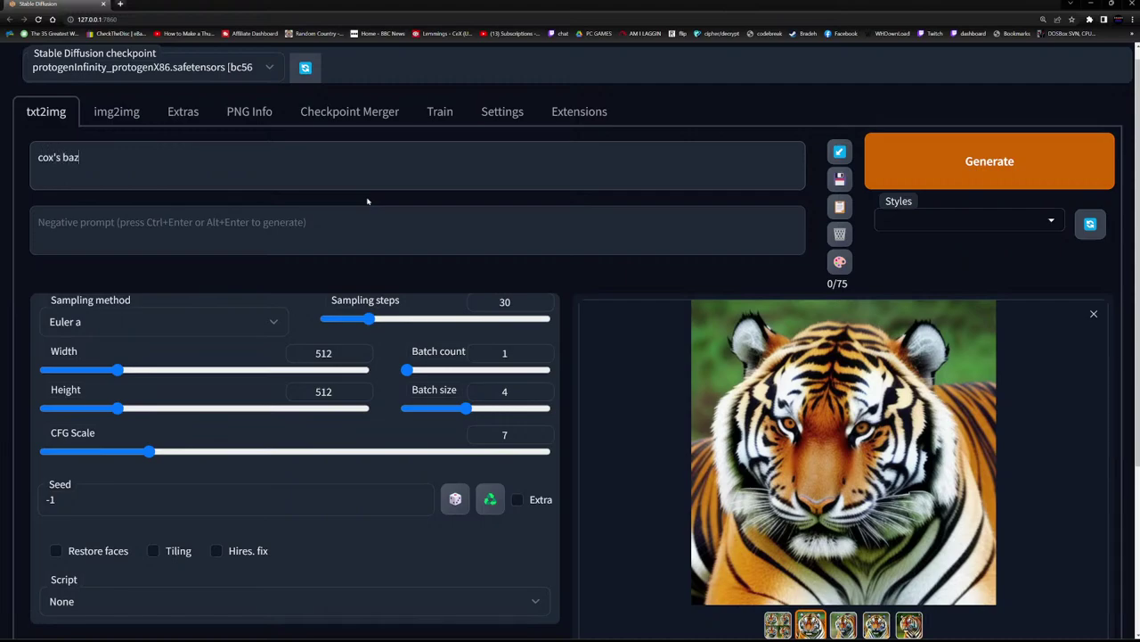
type("aar, raining, flood")
key("ctrl+Return")
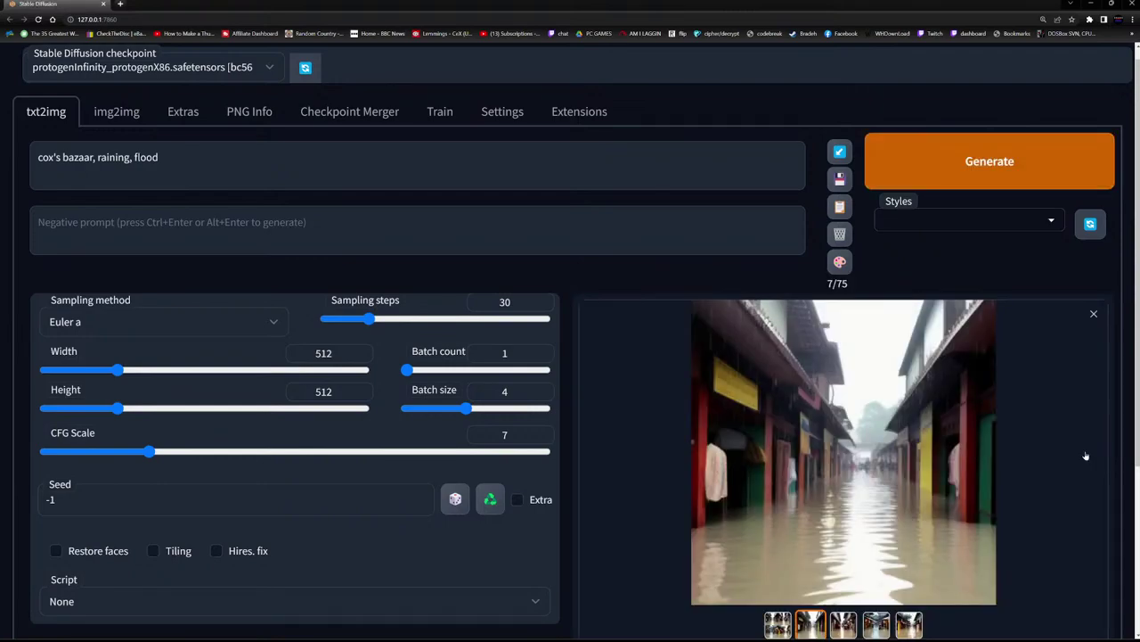
View each of the four generated Cox's Bazaar flood images enlarged, going through the set twice.
left_click(843, 624)
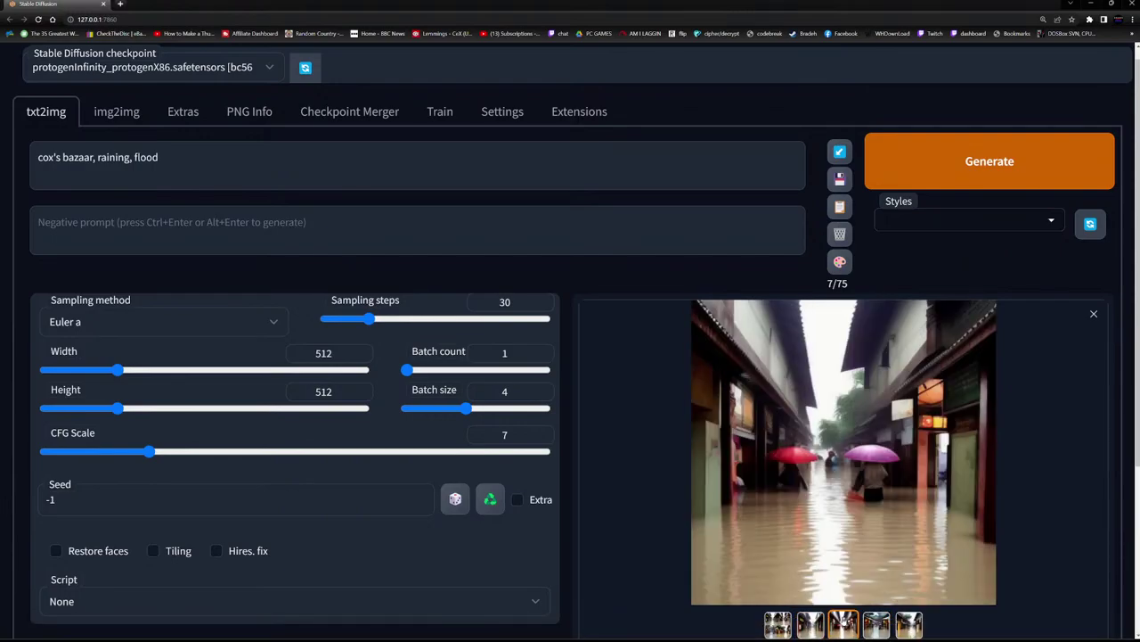
left_click(876, 624)
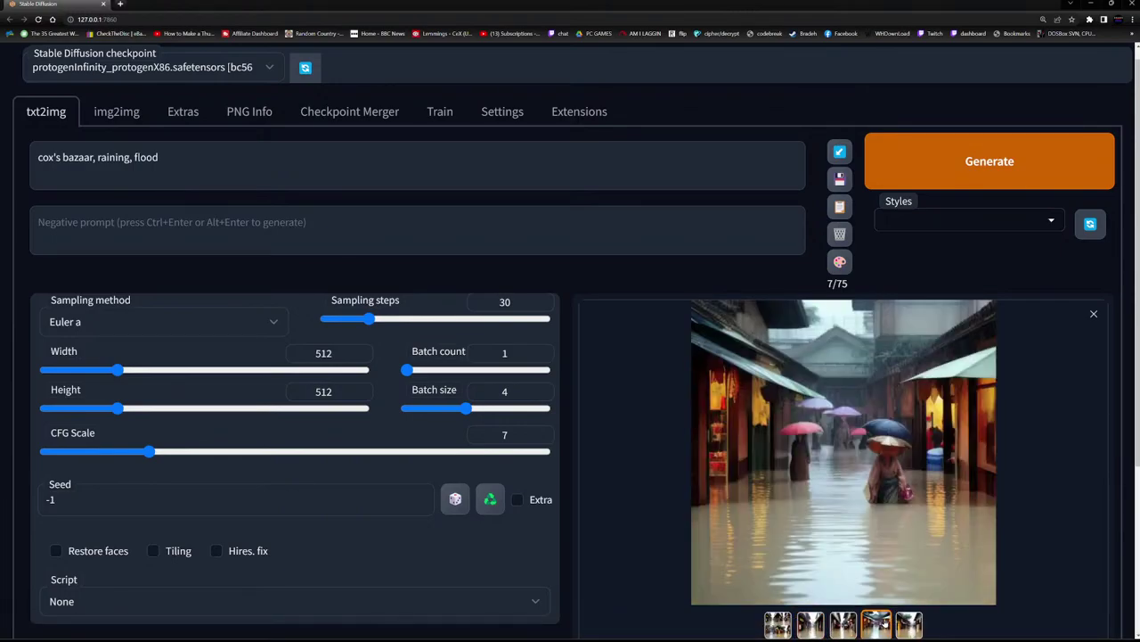
left_click(909, 623)
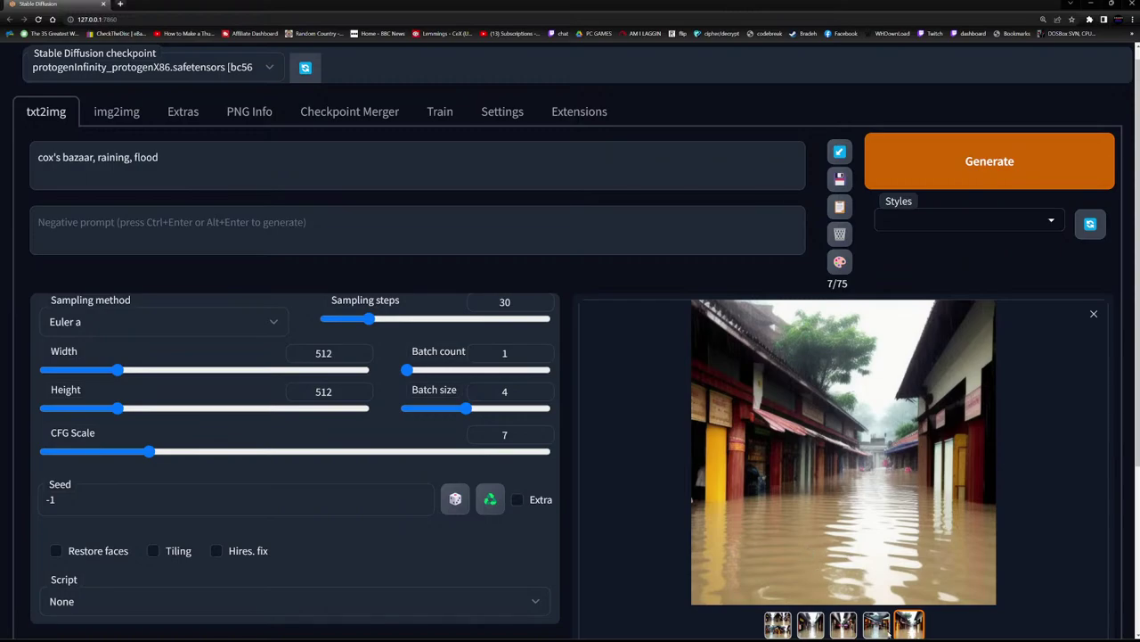
left_click(812, 626)
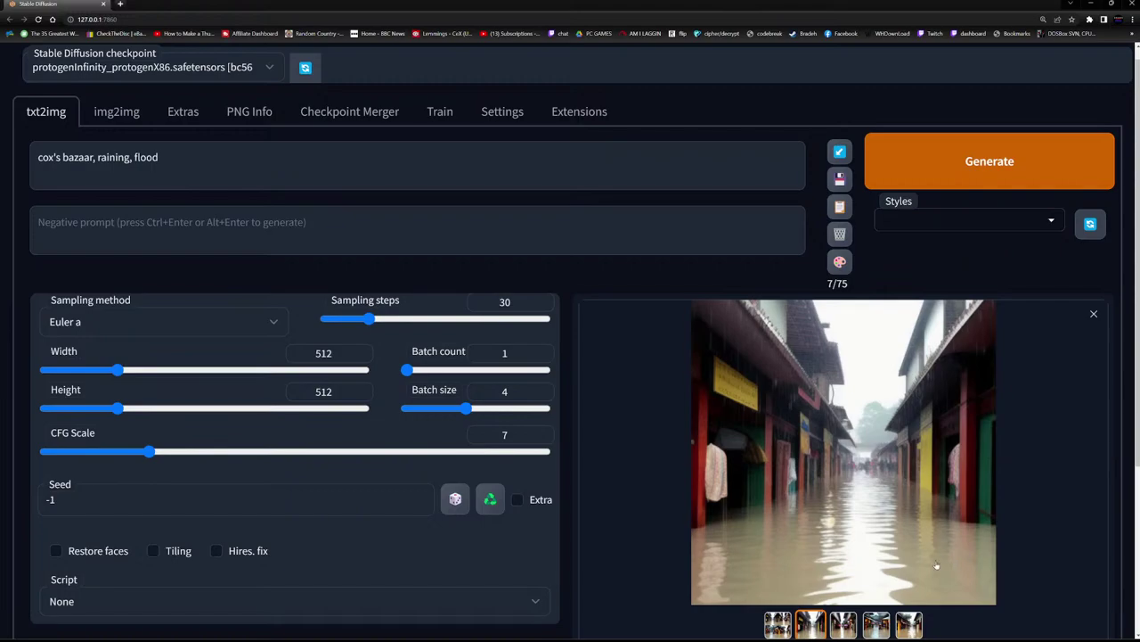
left_click(846, 626)
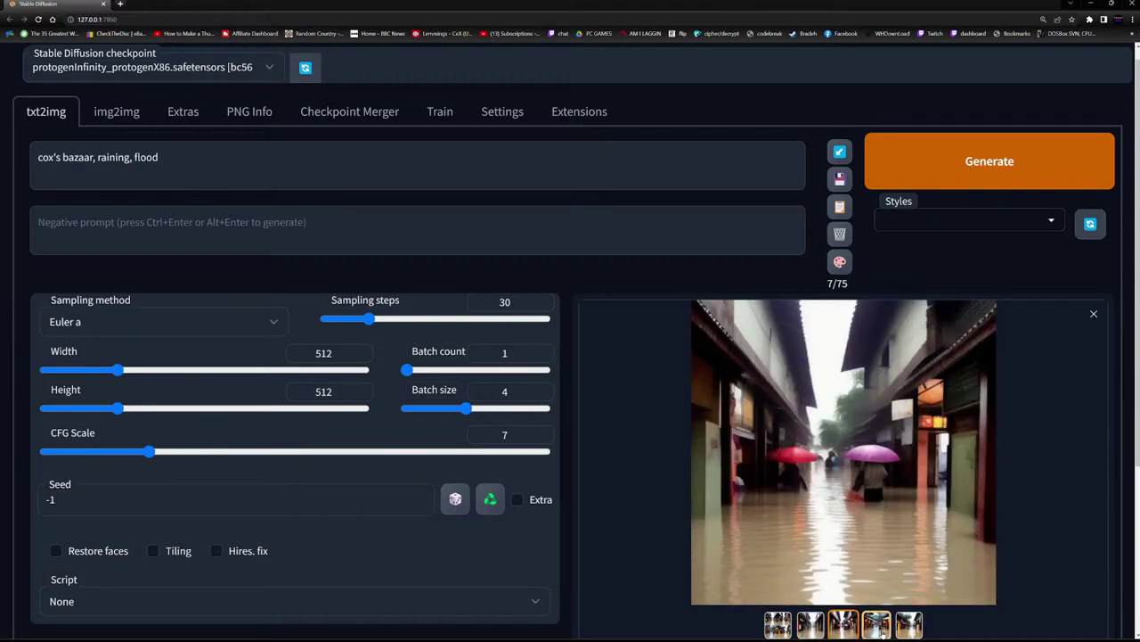
left_click(881, 630)
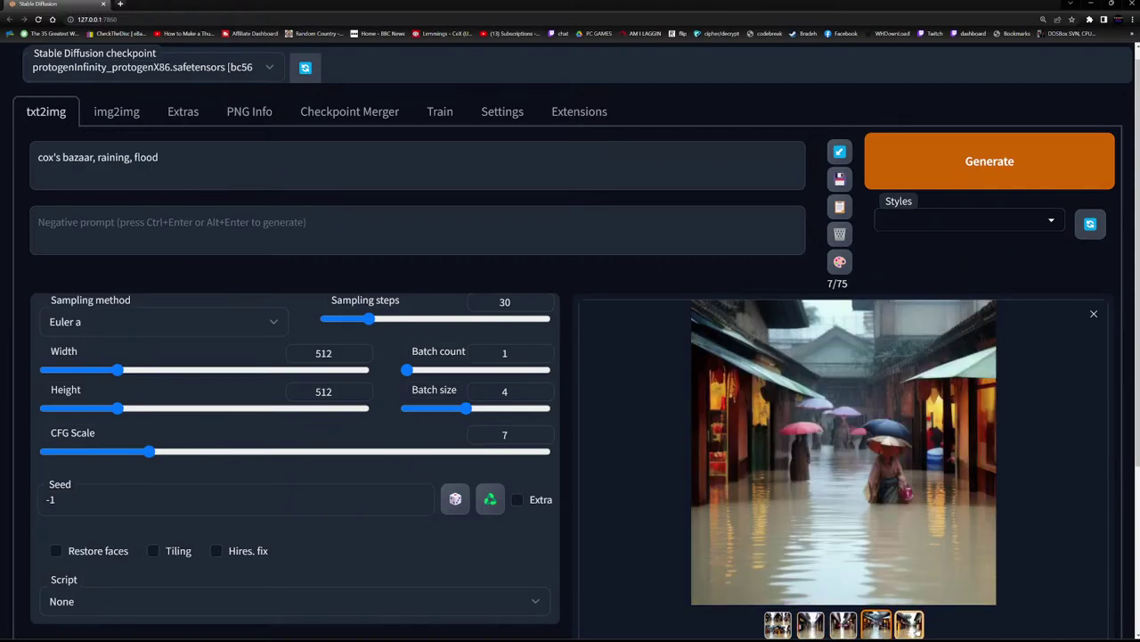
left_click(909, 627)
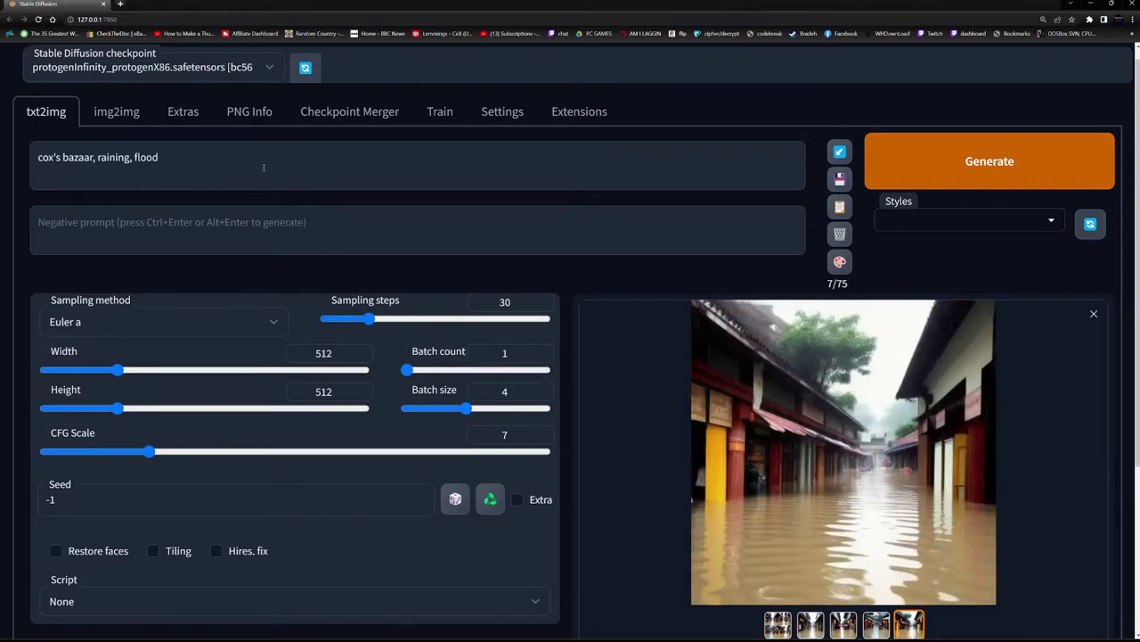
Replace the prompt with "mercedes e-class, red, raining, open road, beach, night, high speed, blur" and generate the images.
left_click_drag(221, 163, 8, 177)
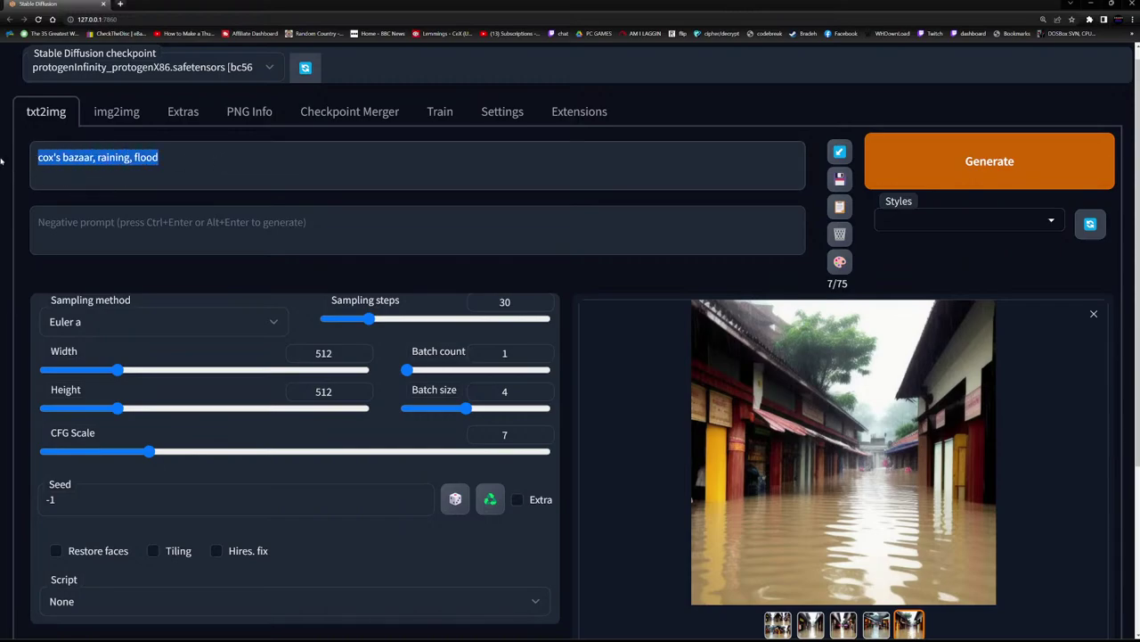
type("merced")
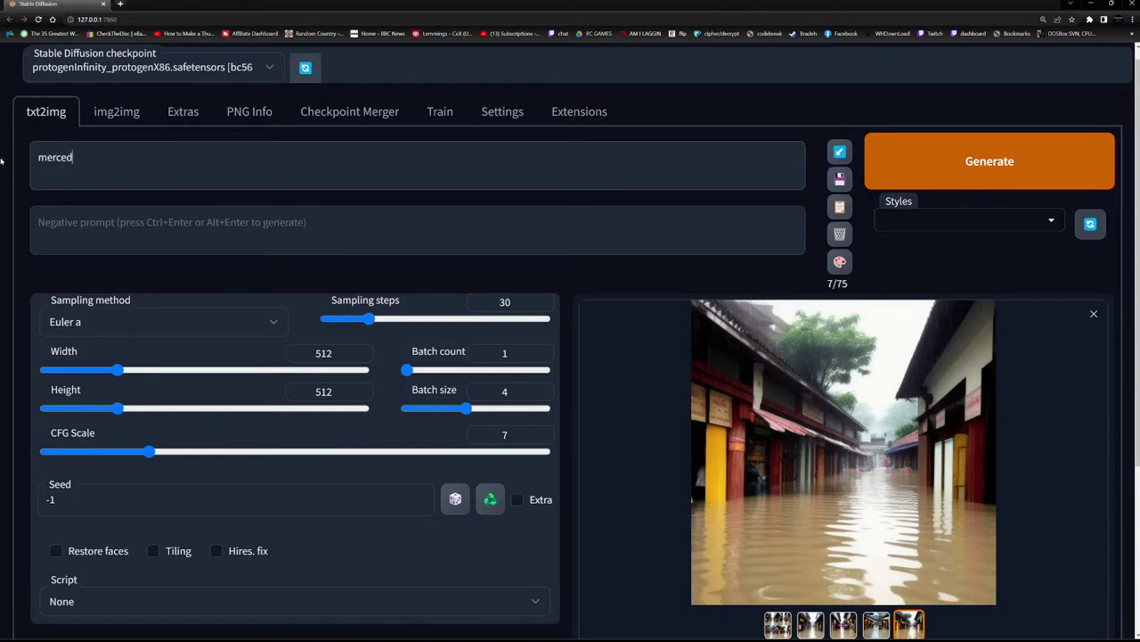
type("es e-class, re")
type("d, raining, op")
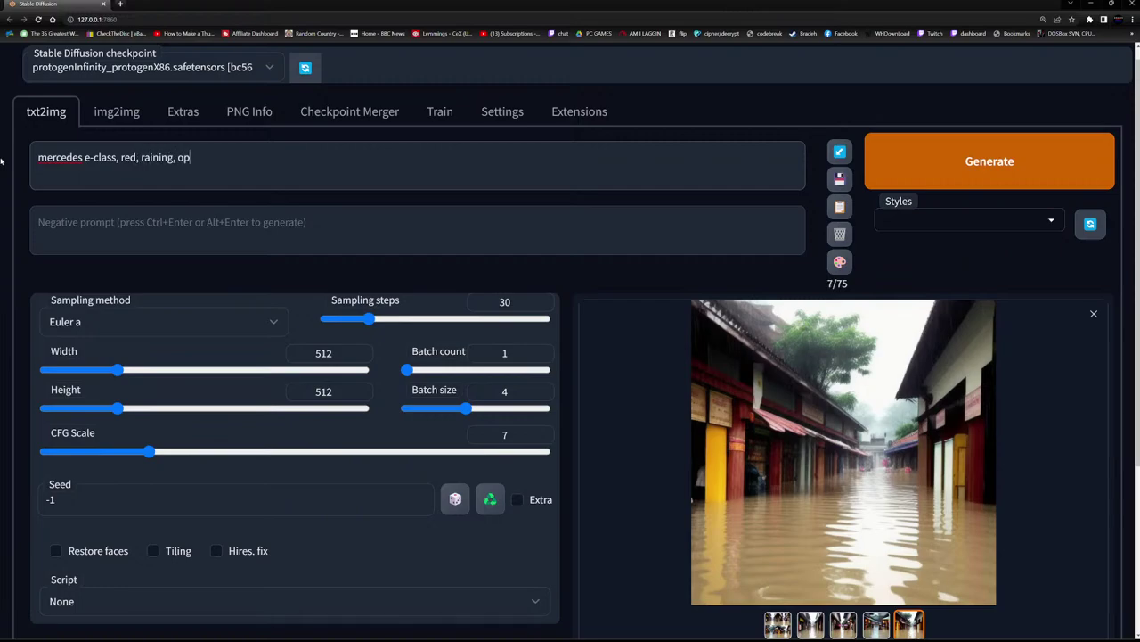
type("en road, b")
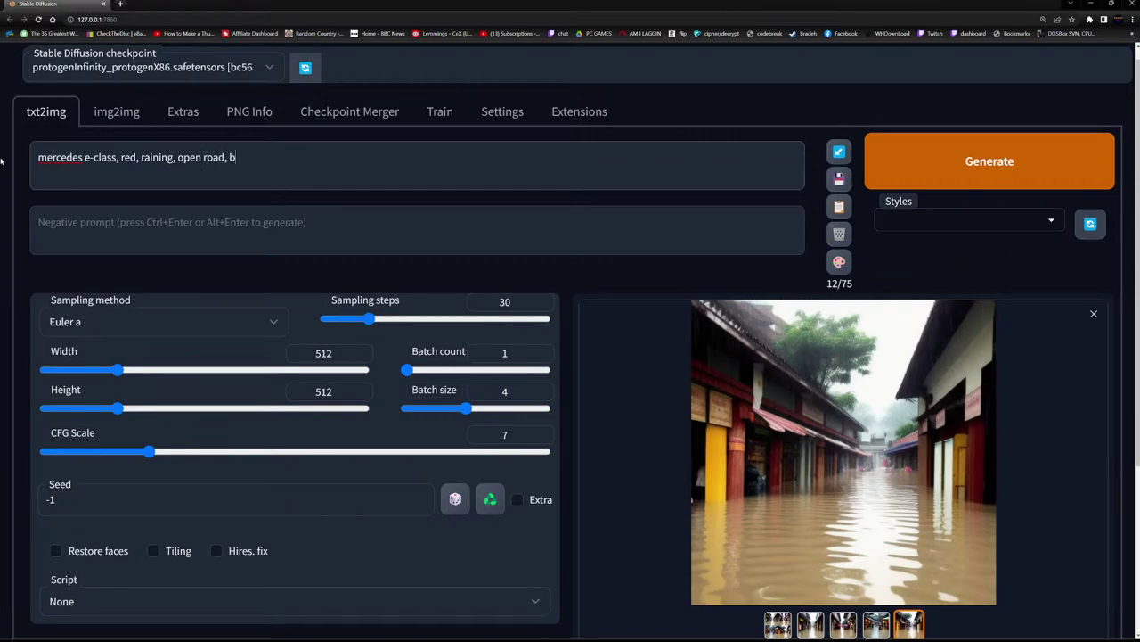
type("each, night, high spee")
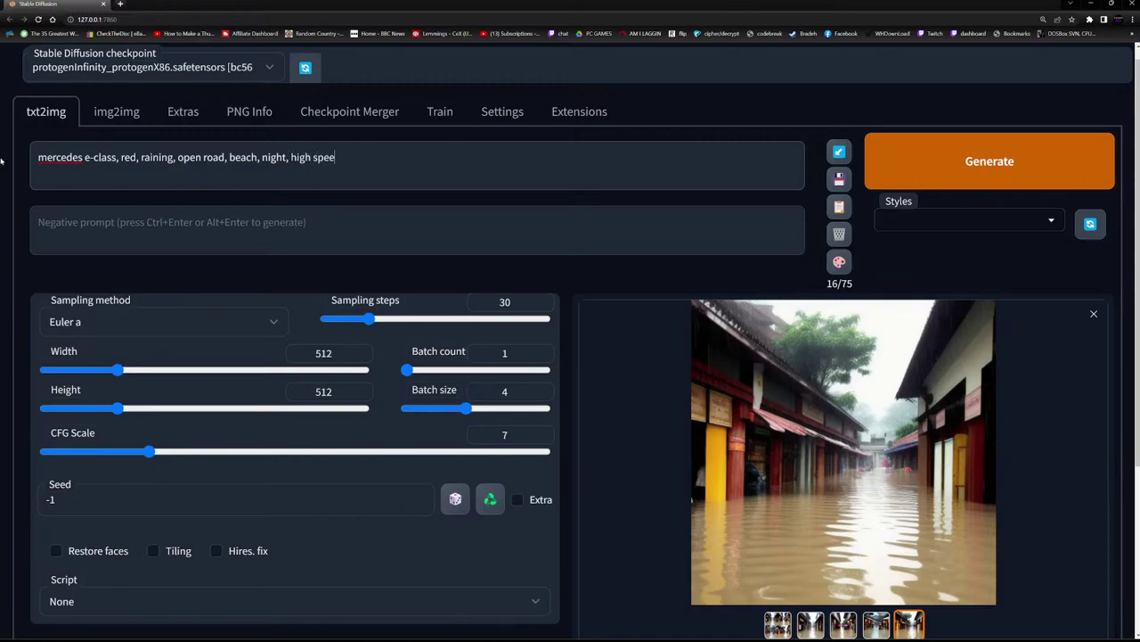
type("d, blur")
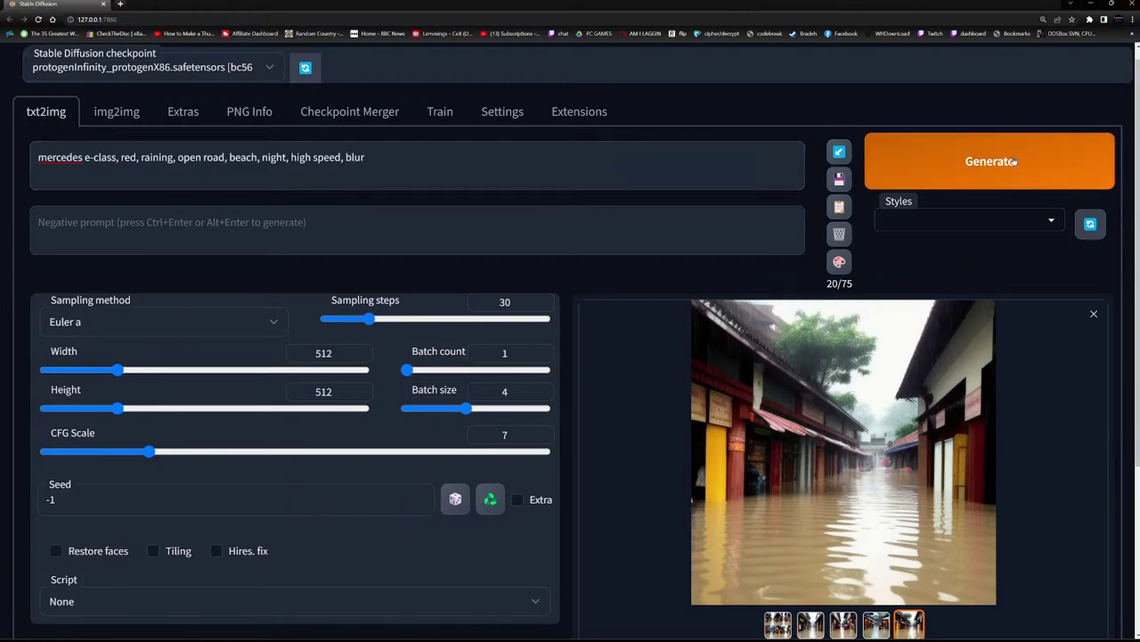
left_click(1014, 161)
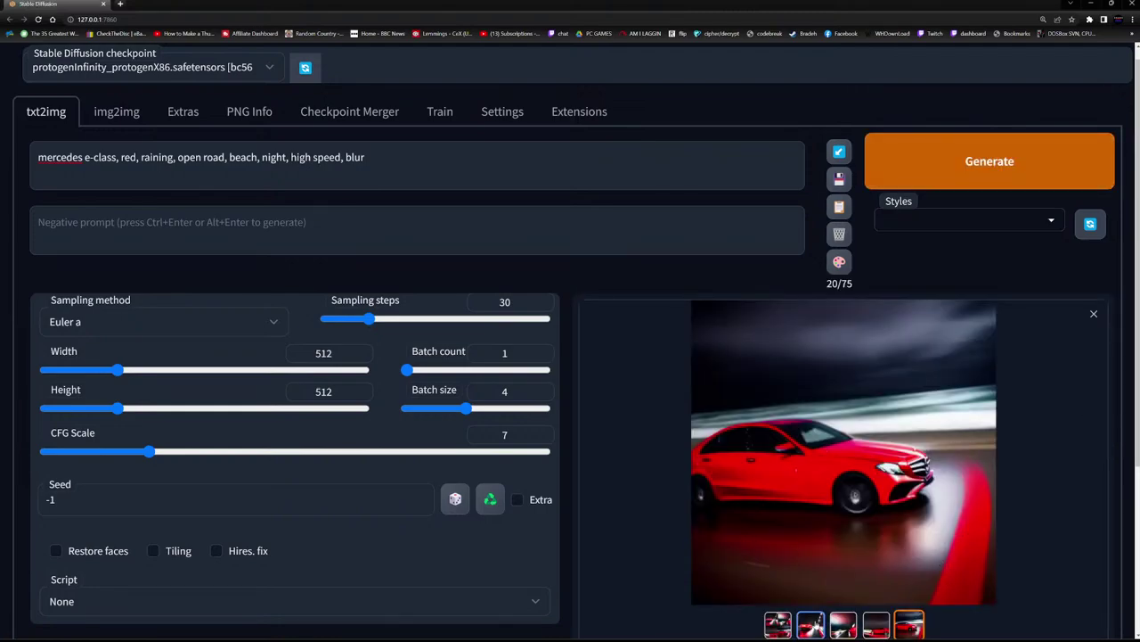
View each of the four generated red Mercedes E-Class images enlarged.
left_click(811, 623)
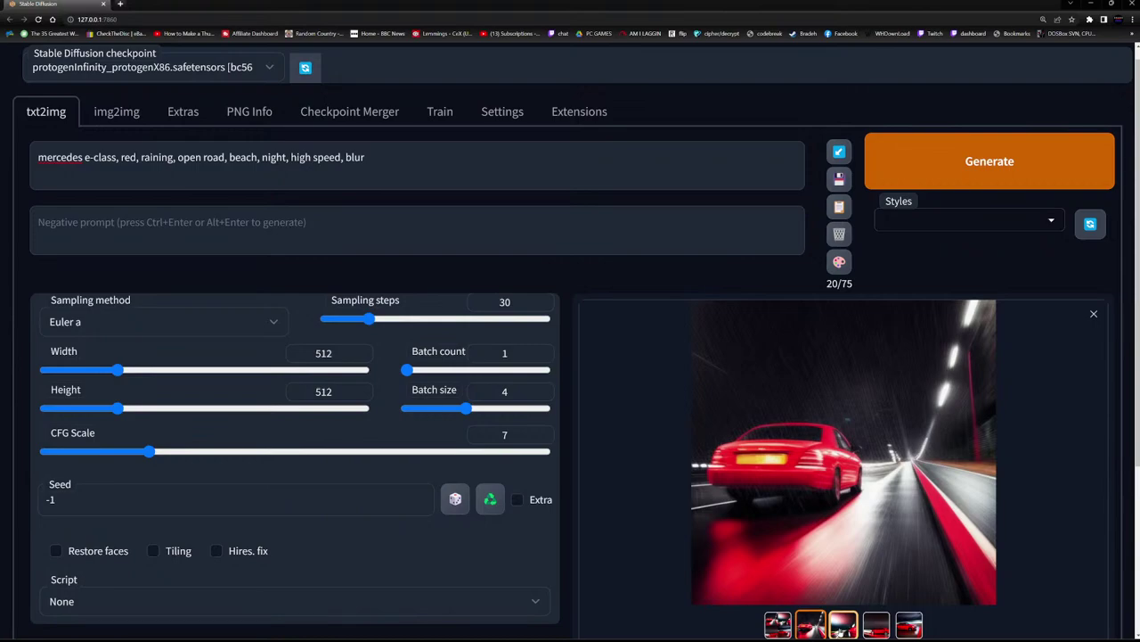
left_click(838, 631)
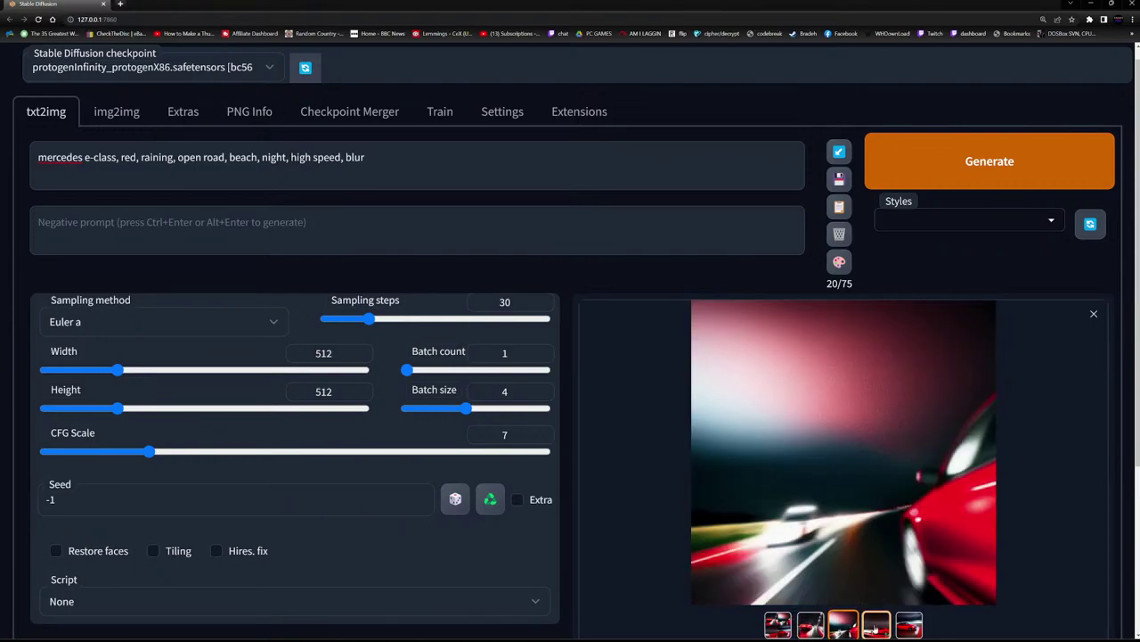
left_click(876, 628)
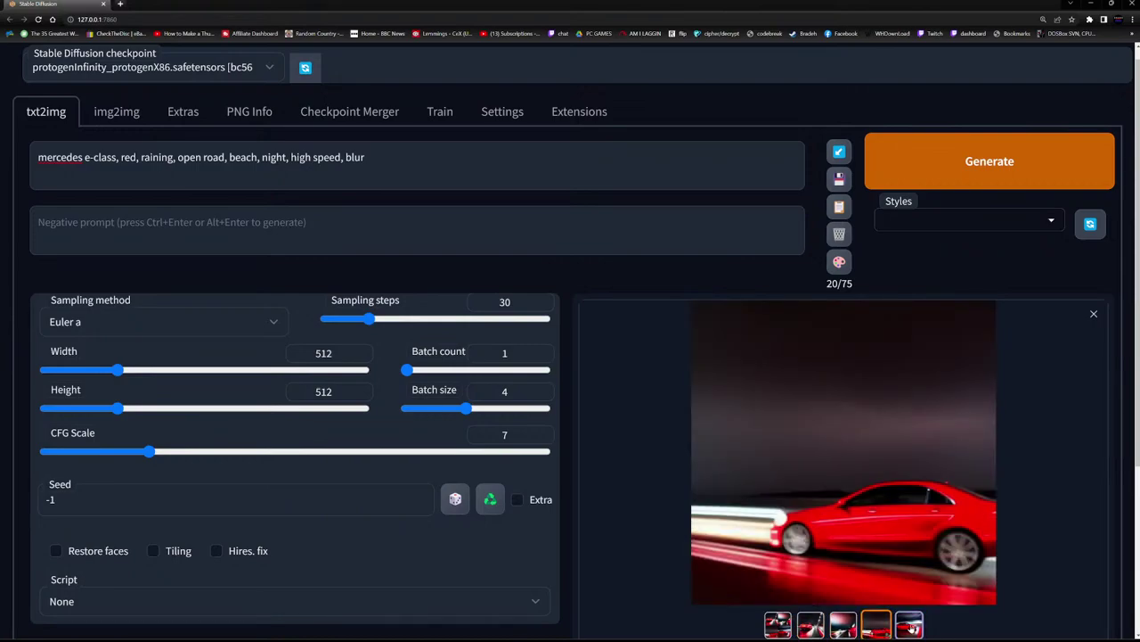
left_click(911, 627)
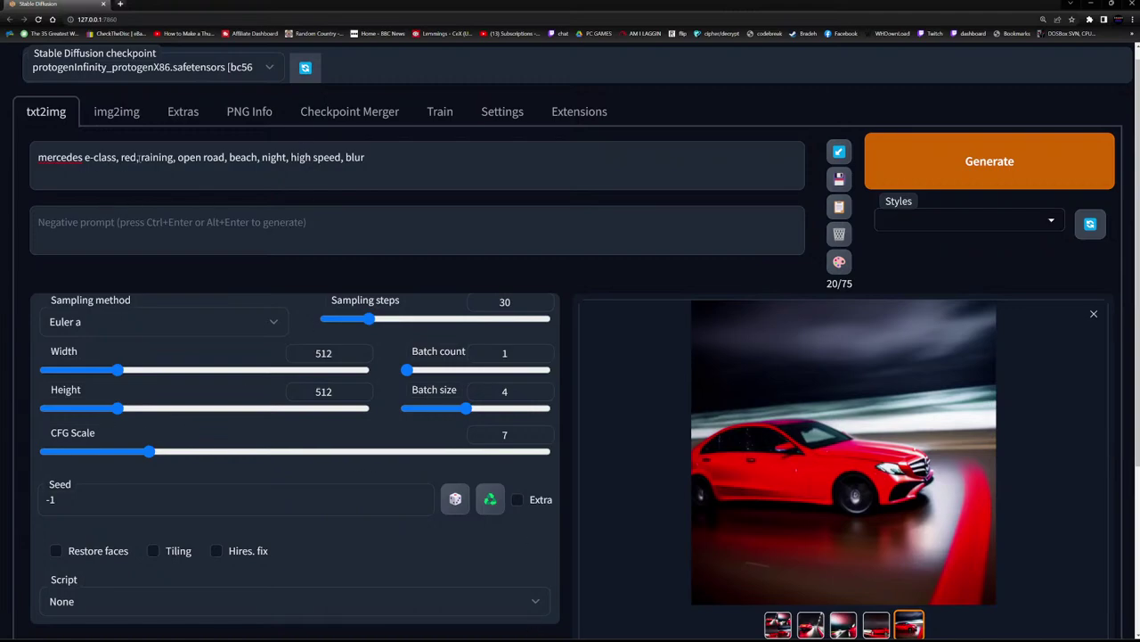
Change the car and colour at the start of the prompt to "mercedes benz vito, silver," and generate the images.
left_click_drag(139, 159, 2, 173)
type("mercedes b")
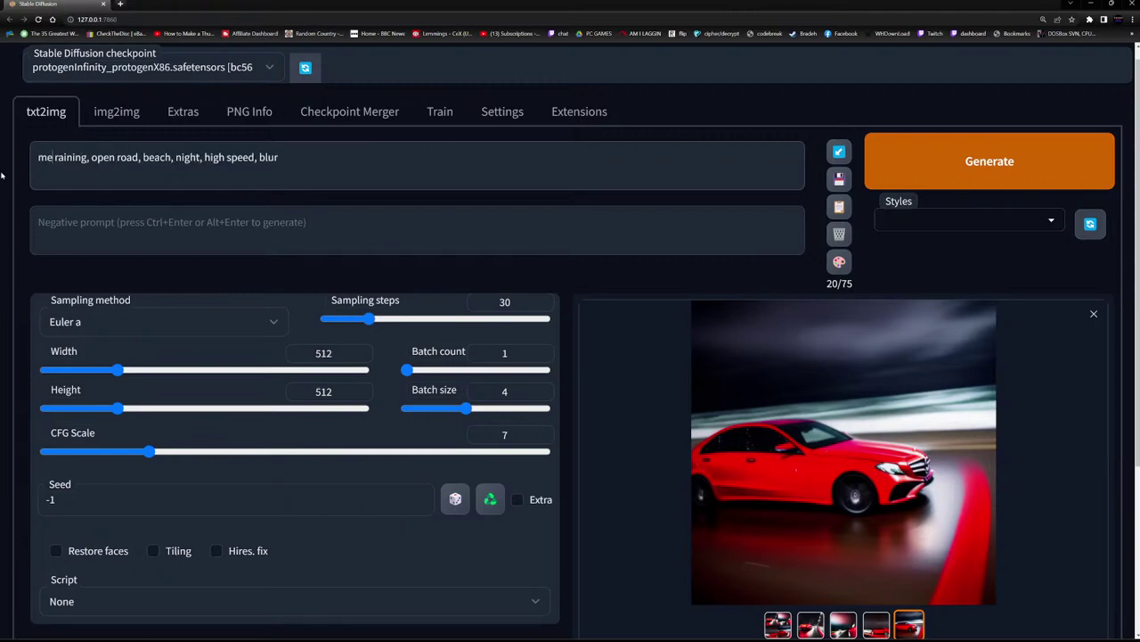
type("enz vito")
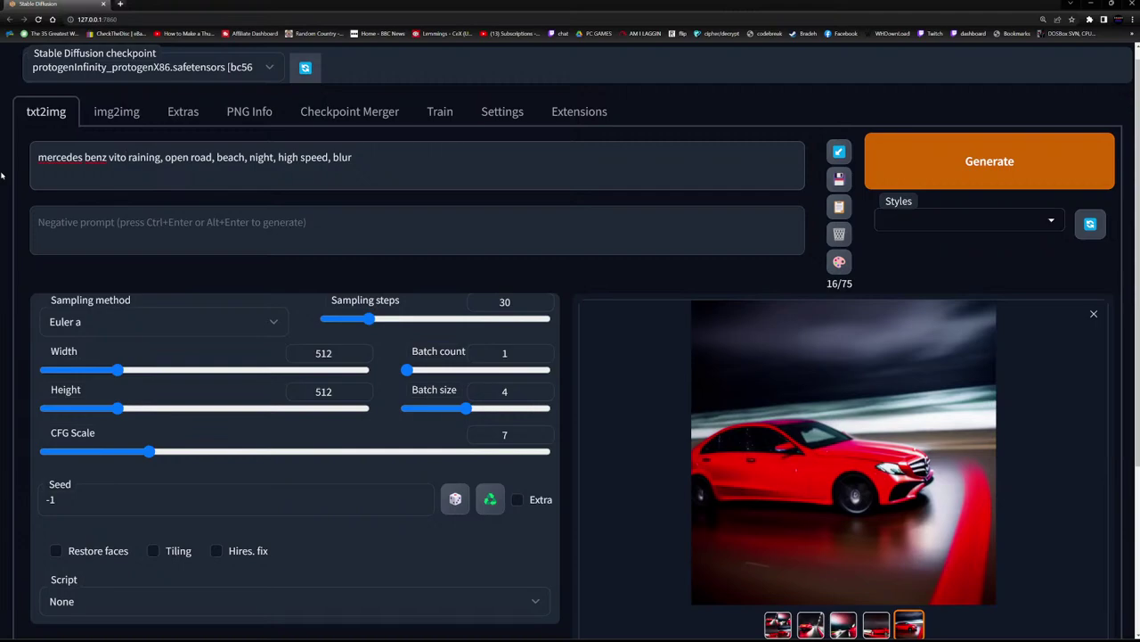
type(", si")
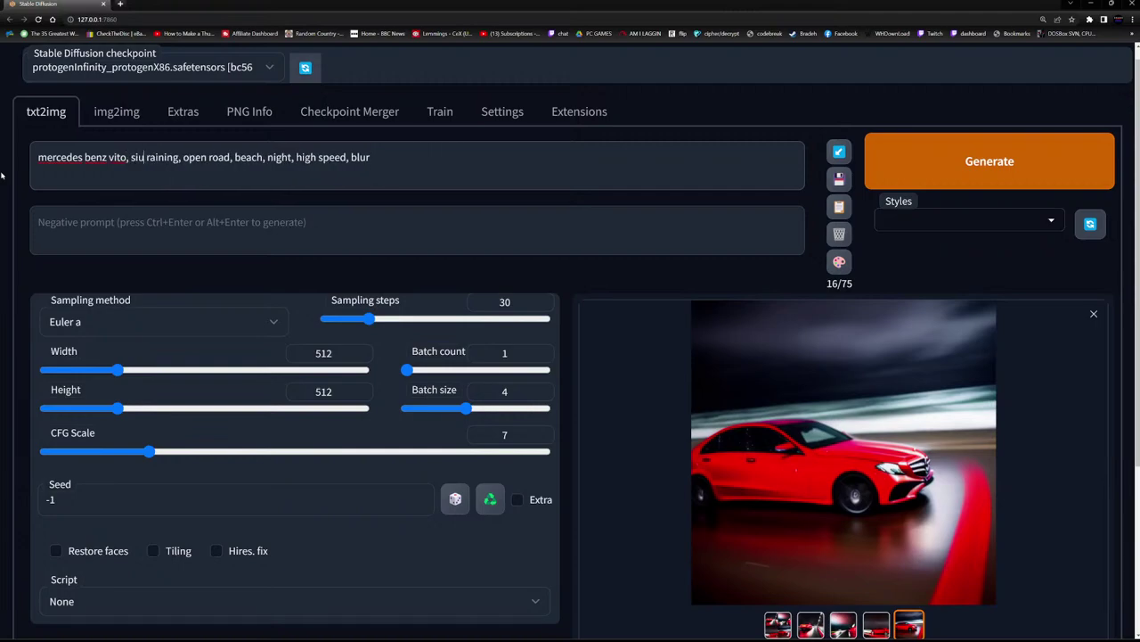
type("lver")
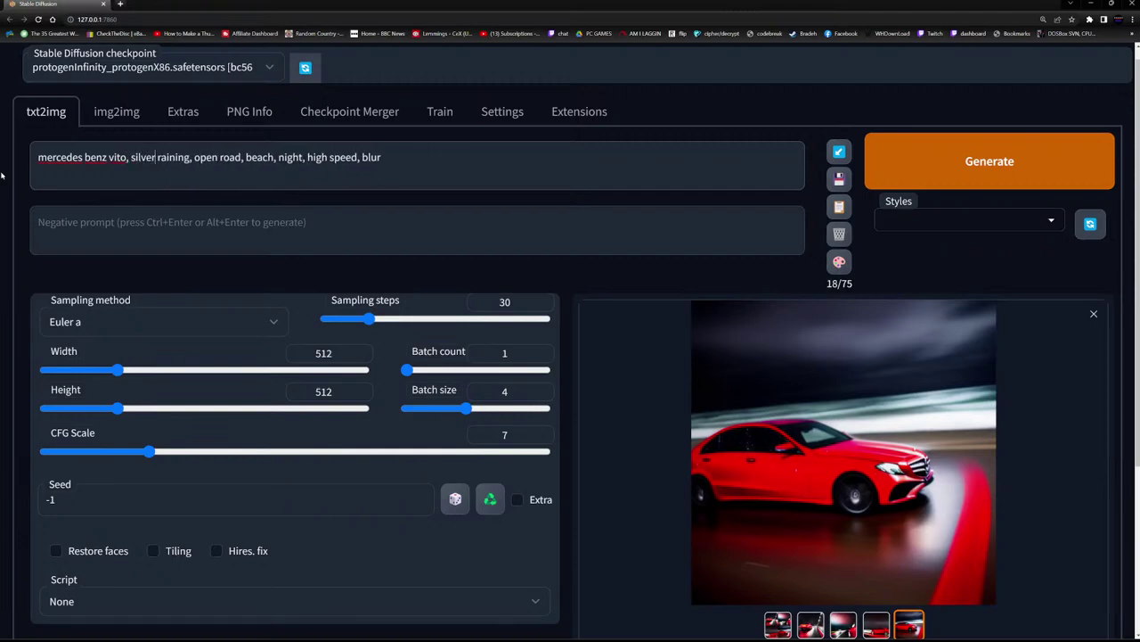
type(",")
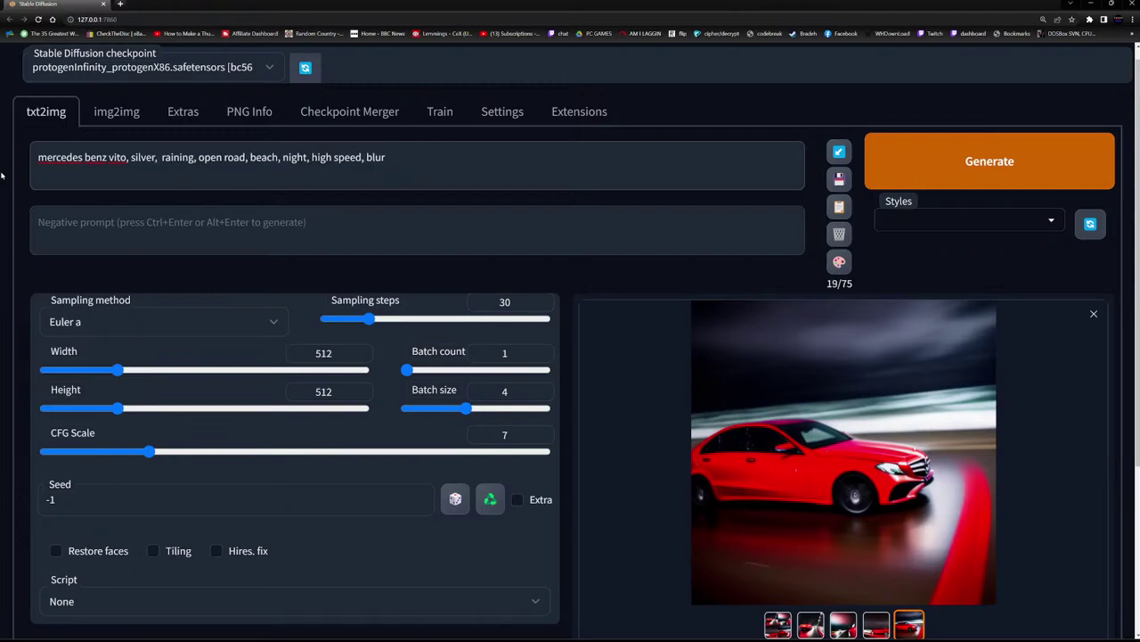
key("Delete")
left_click(1042, 168)
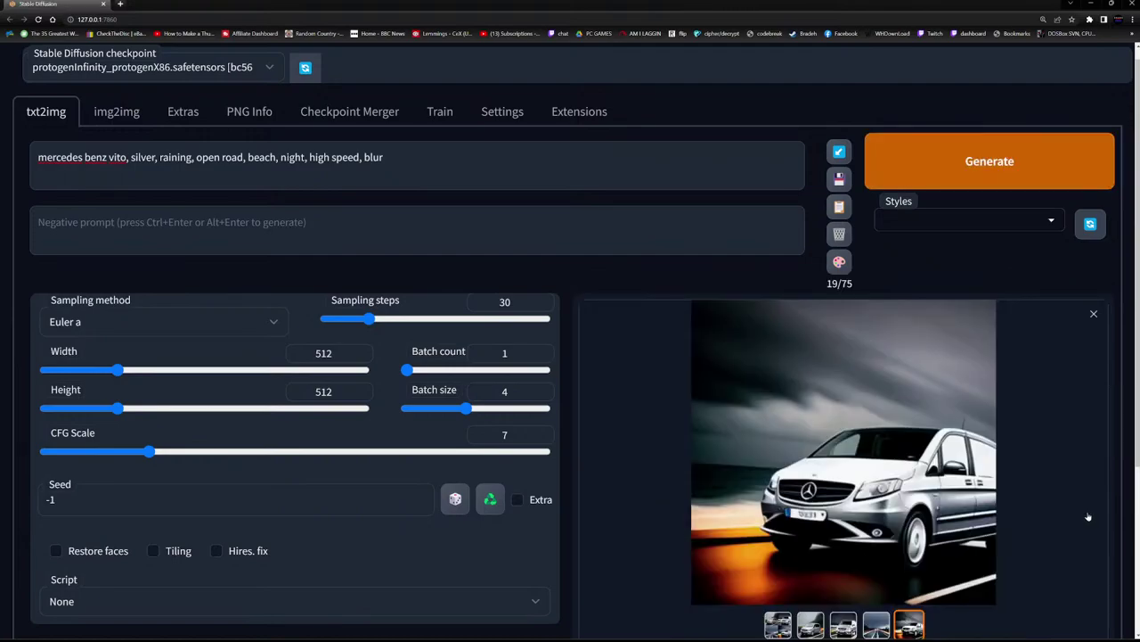
View each of the four generated silver Mercedes Vito images enlarged.
left_click(811, 623)
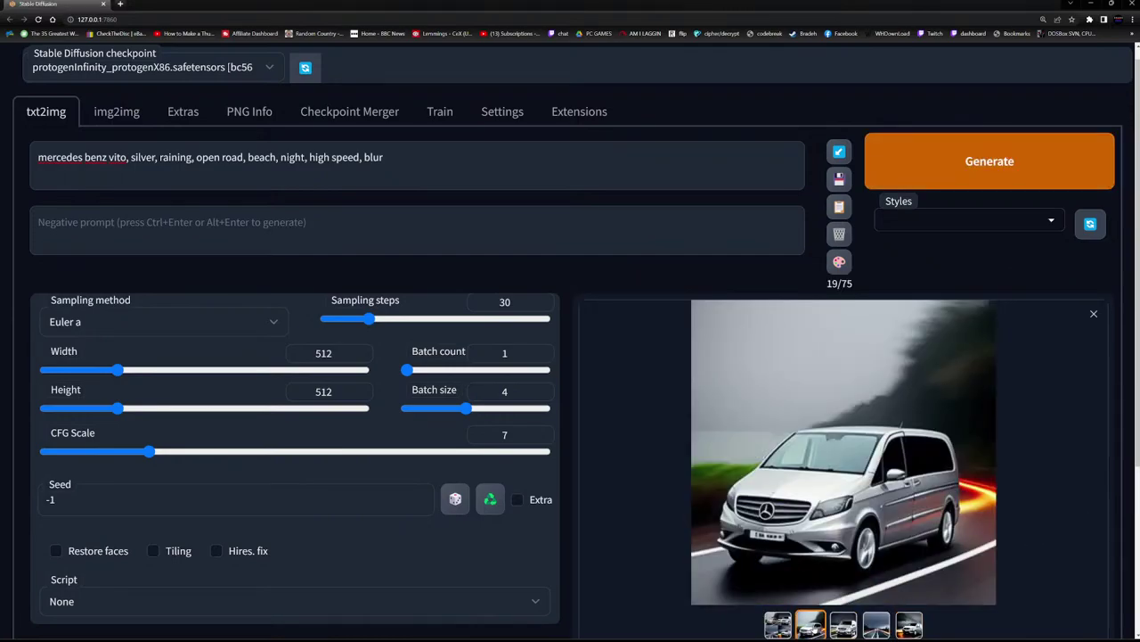
left_click(843, 624)
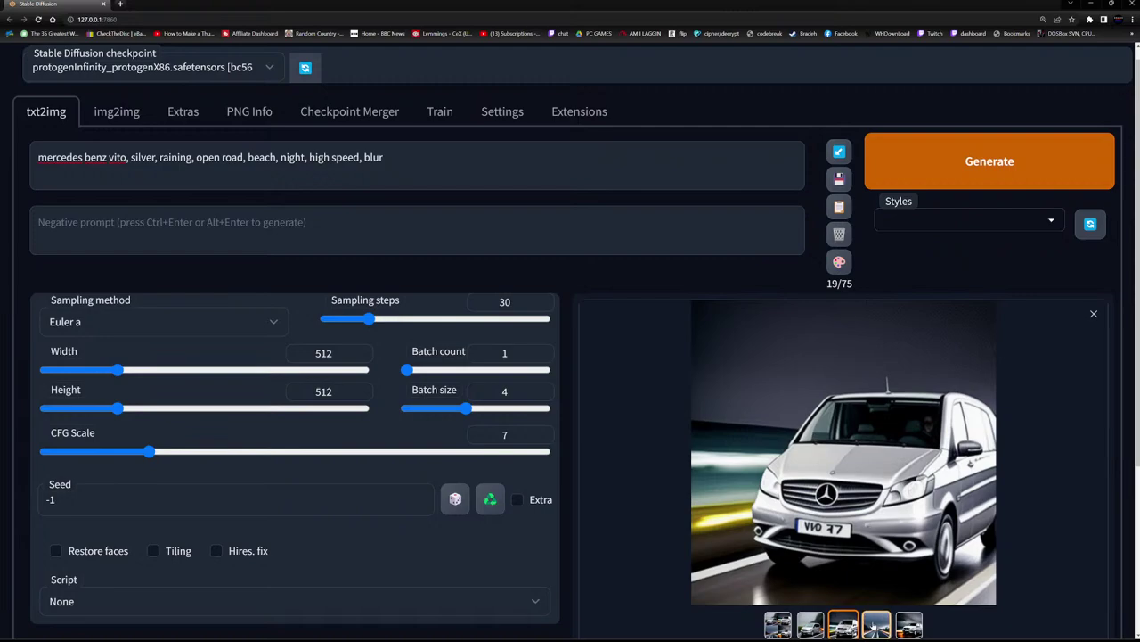
left_click(876, 624)
left_click(908, 624)
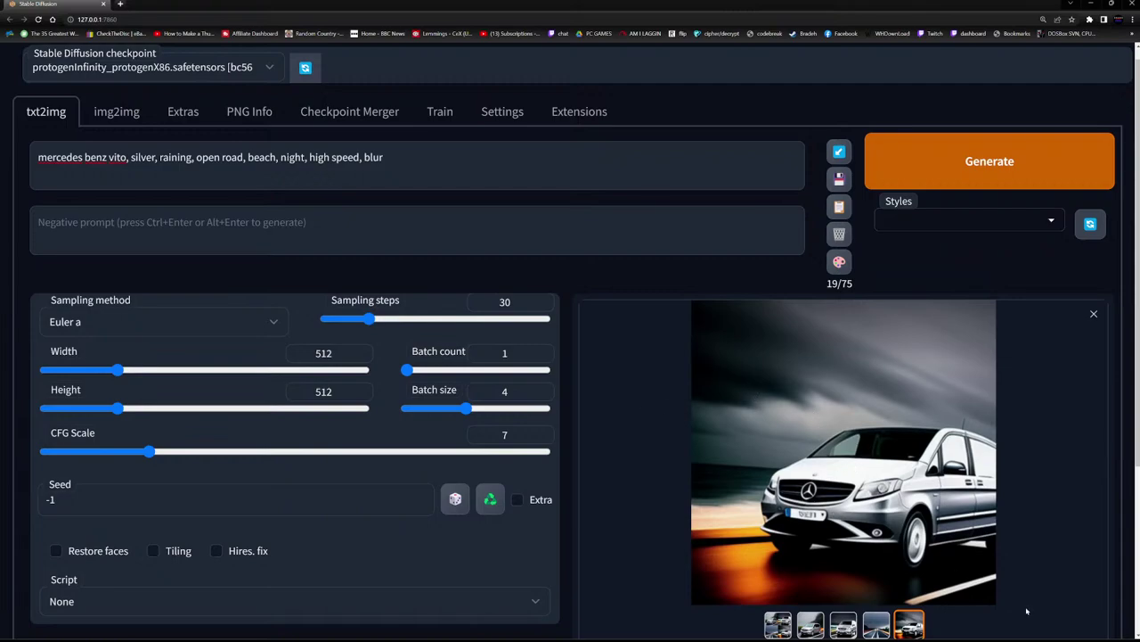
Insert "panel van," before "silver" in the prompt and generate the images.
left_click(130, 156)
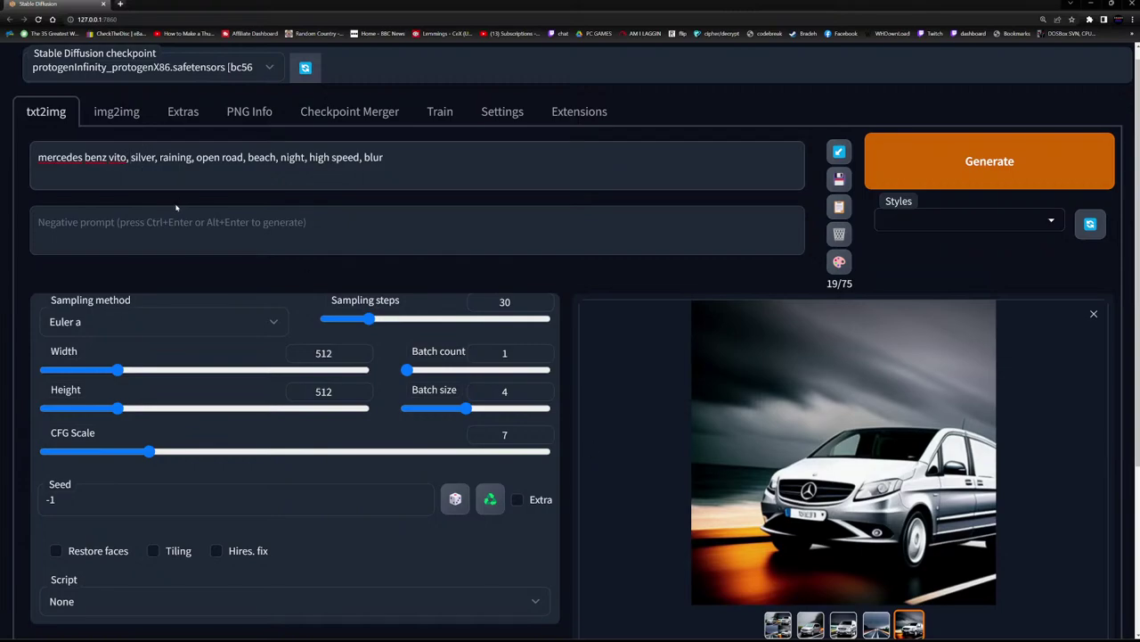
type("panel van")
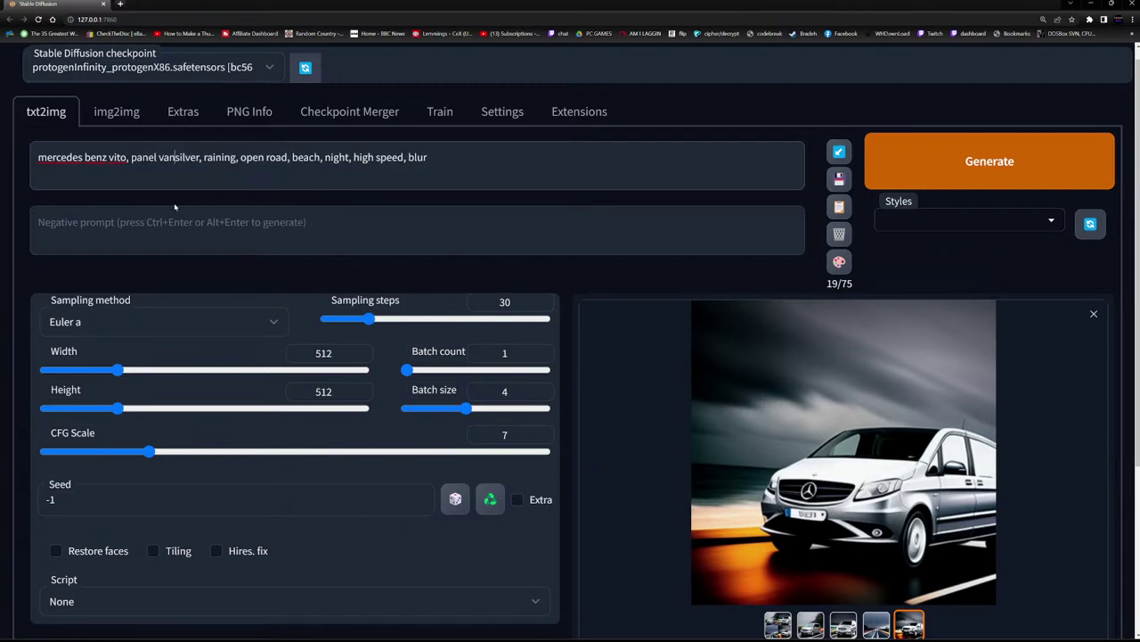
type(",")
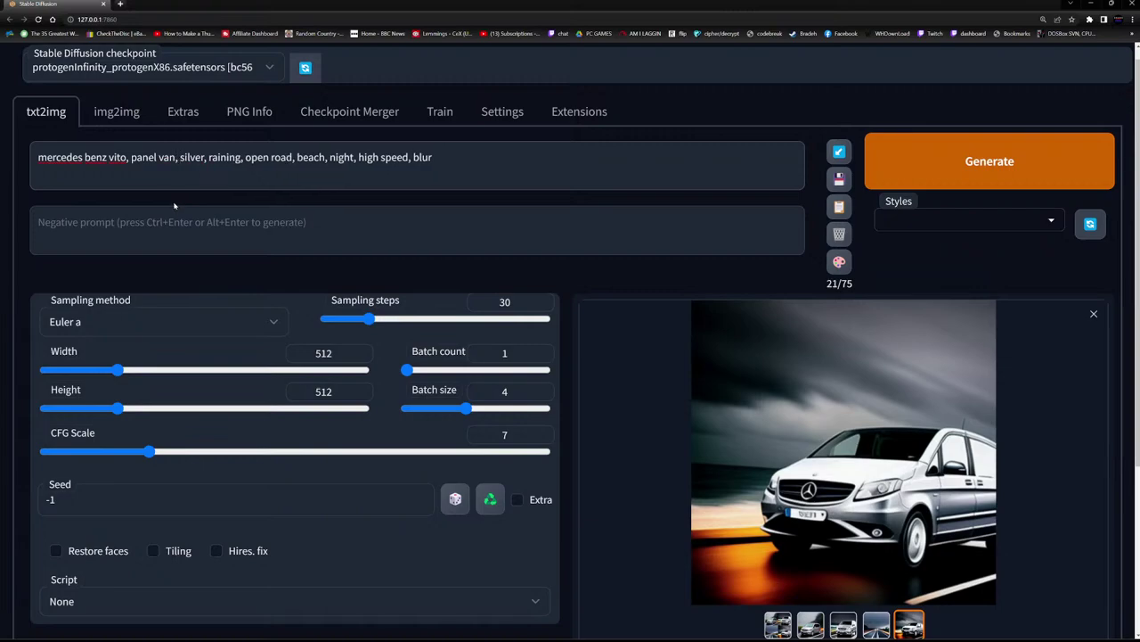
left_click(1042, 161)
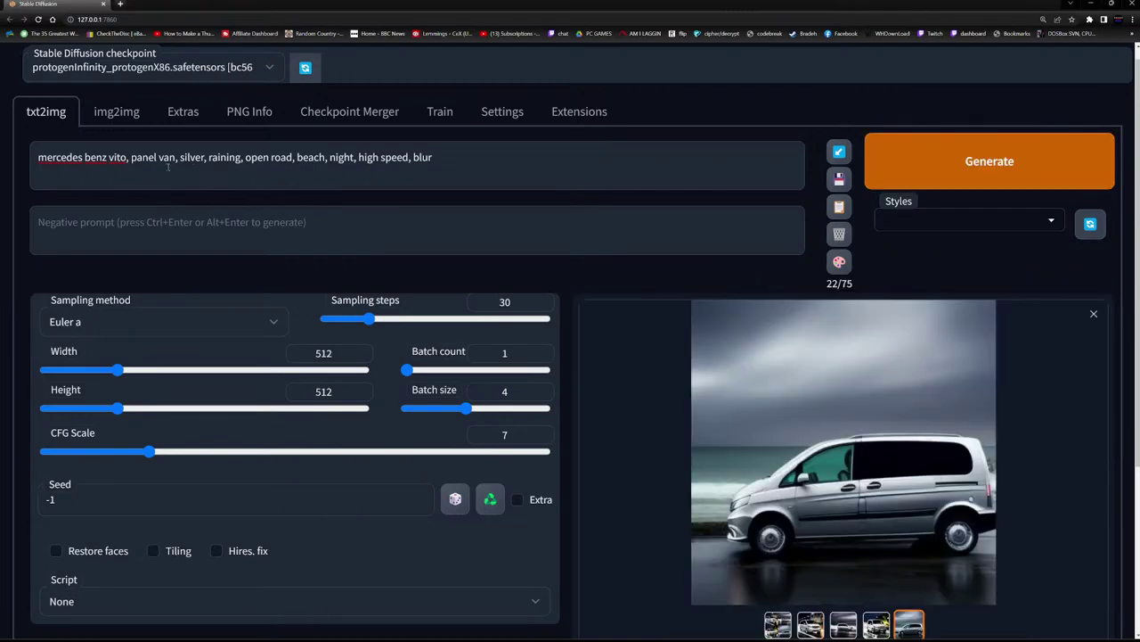
View each of the four generated panel van images enlarged, ending on the first single image.
left_click(843, 624)
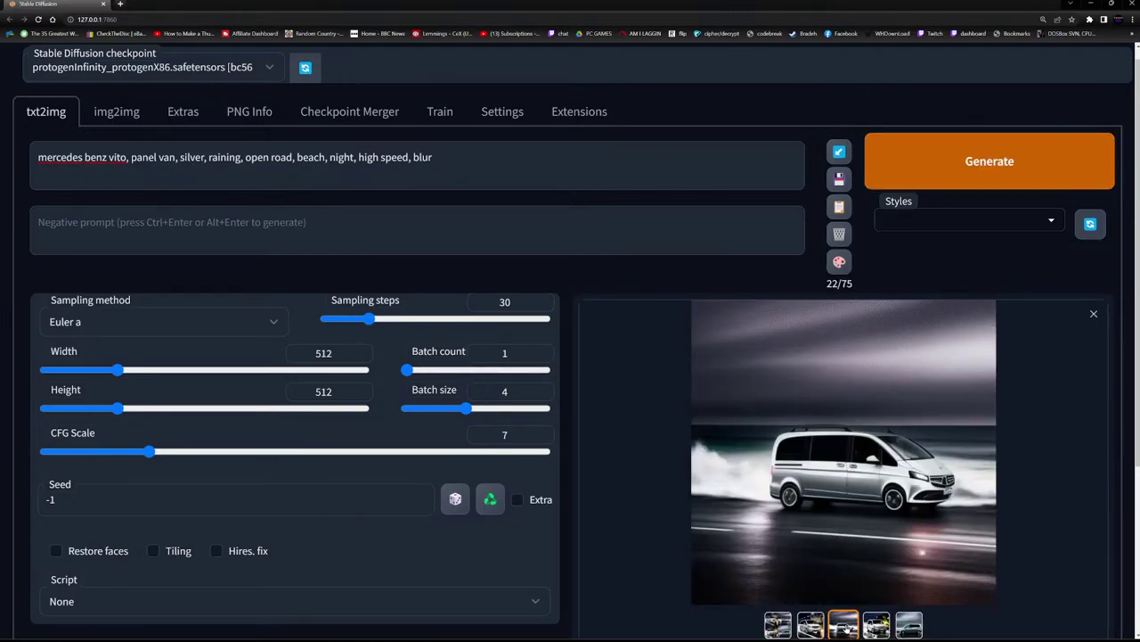
left_click(876, 624)
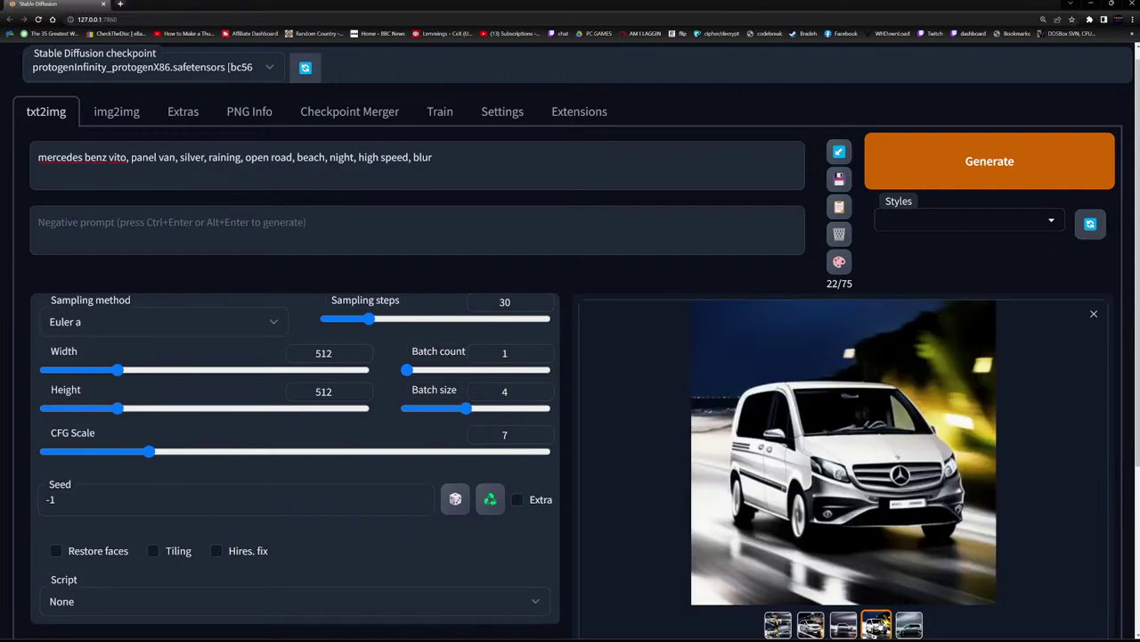
left_click(907, 624)
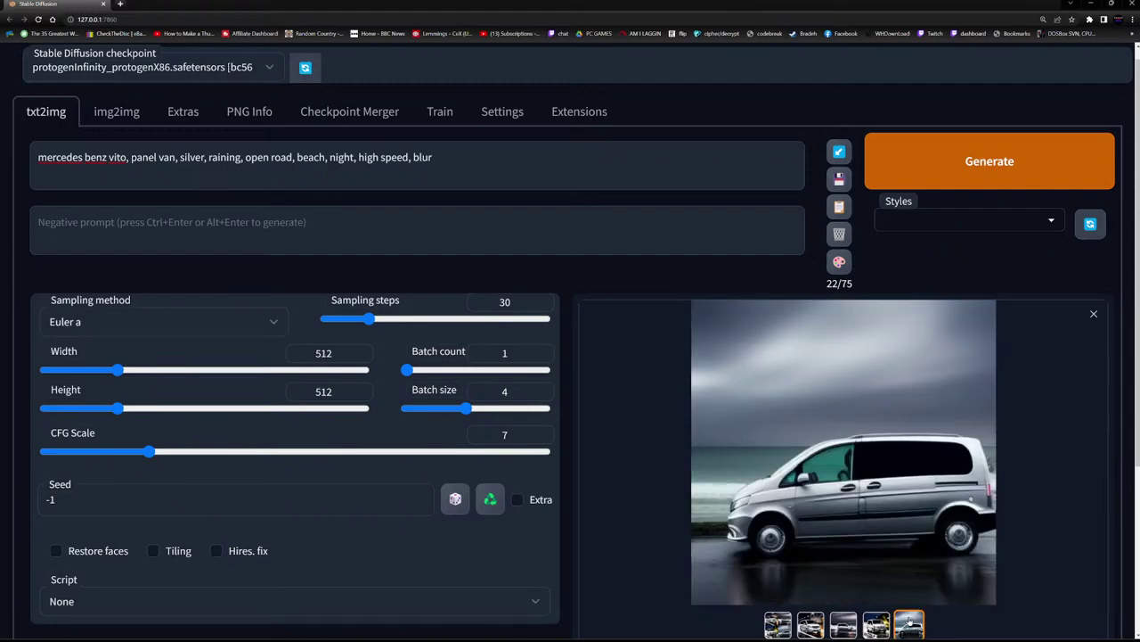
left_click(810, 623)
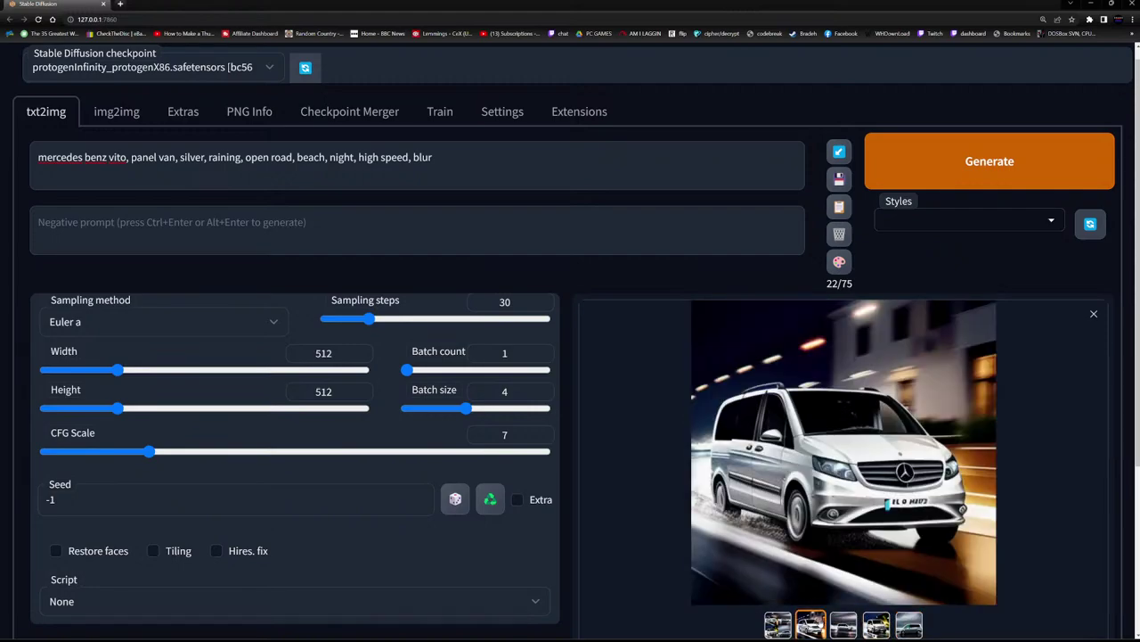
Show the image grid, replace "panel" with "box" in the prompt so it reads "box van", and generate the images.
left_click(777, 624)
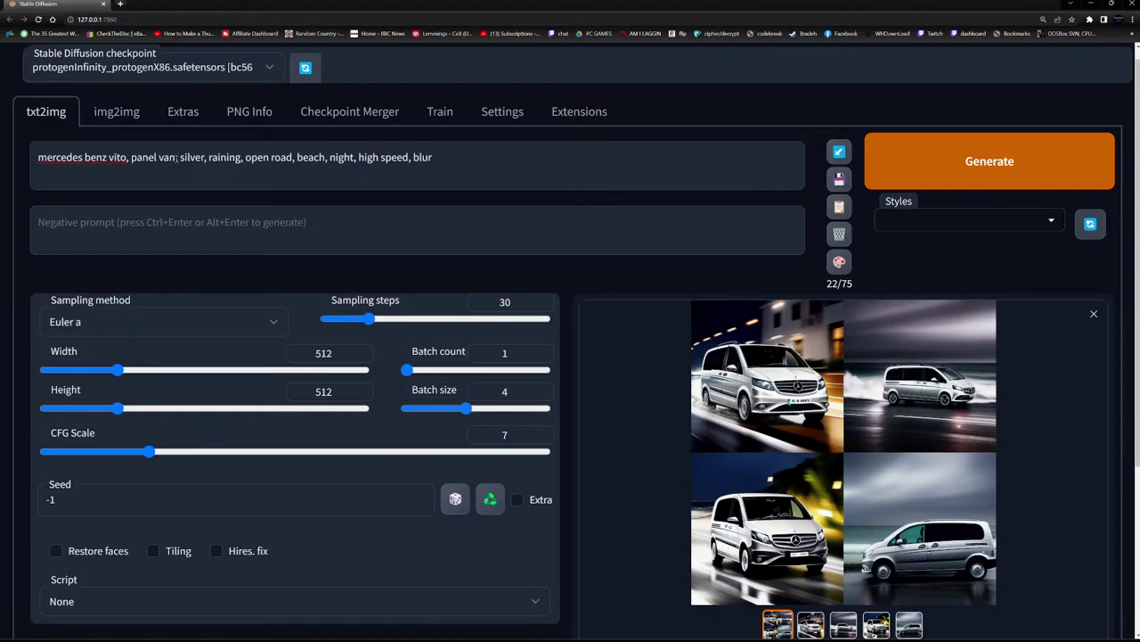
double_click(142, 159)
type("box")
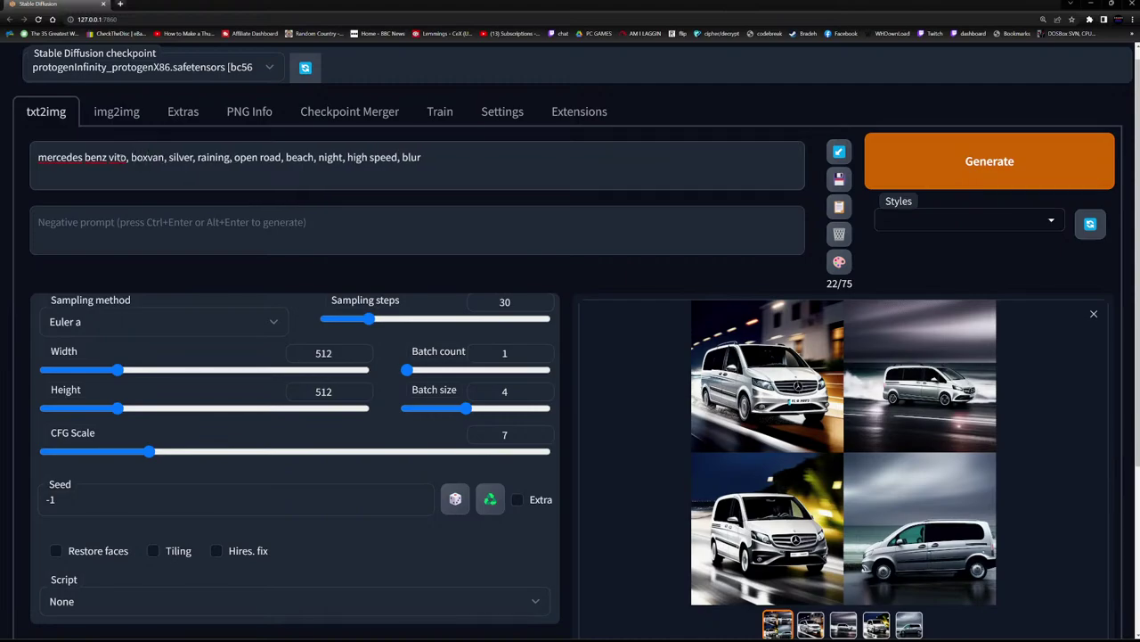
key("Return")
key("BackSpace")
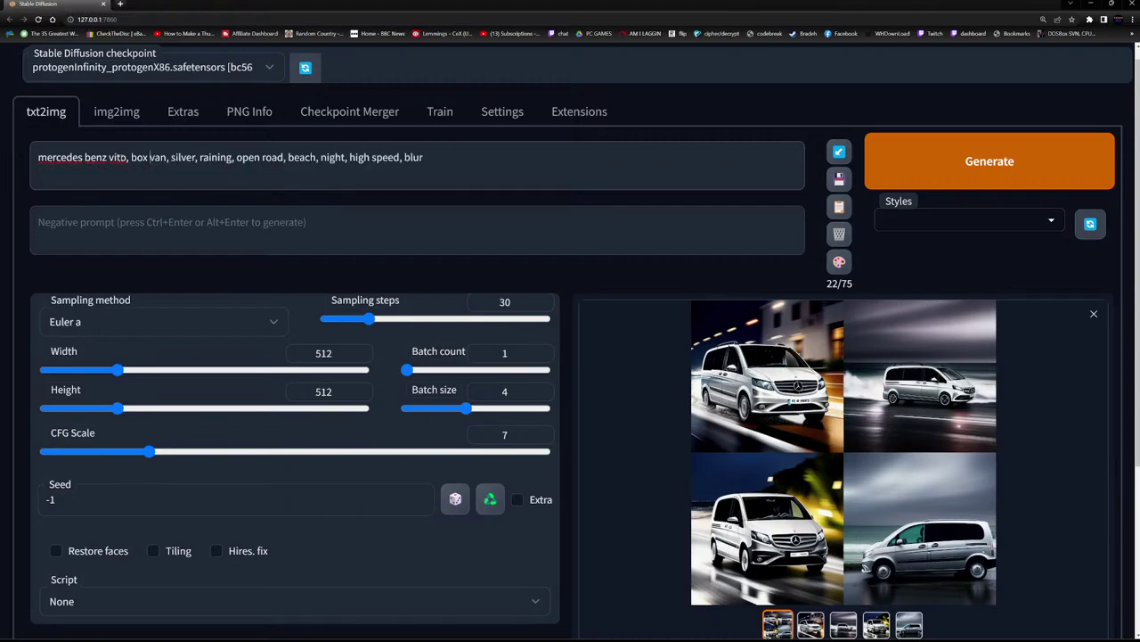
left_click(958, 176)
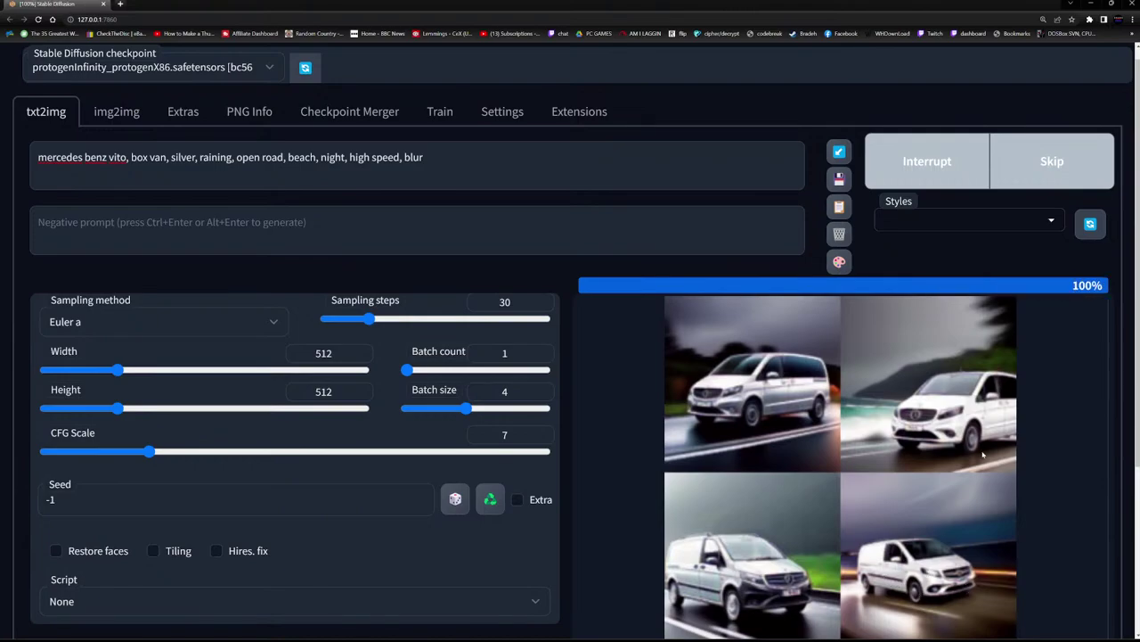
View the box van image grid enlarged, then compare the third and fourth single images, ending on the third.
left_click(777, 551)
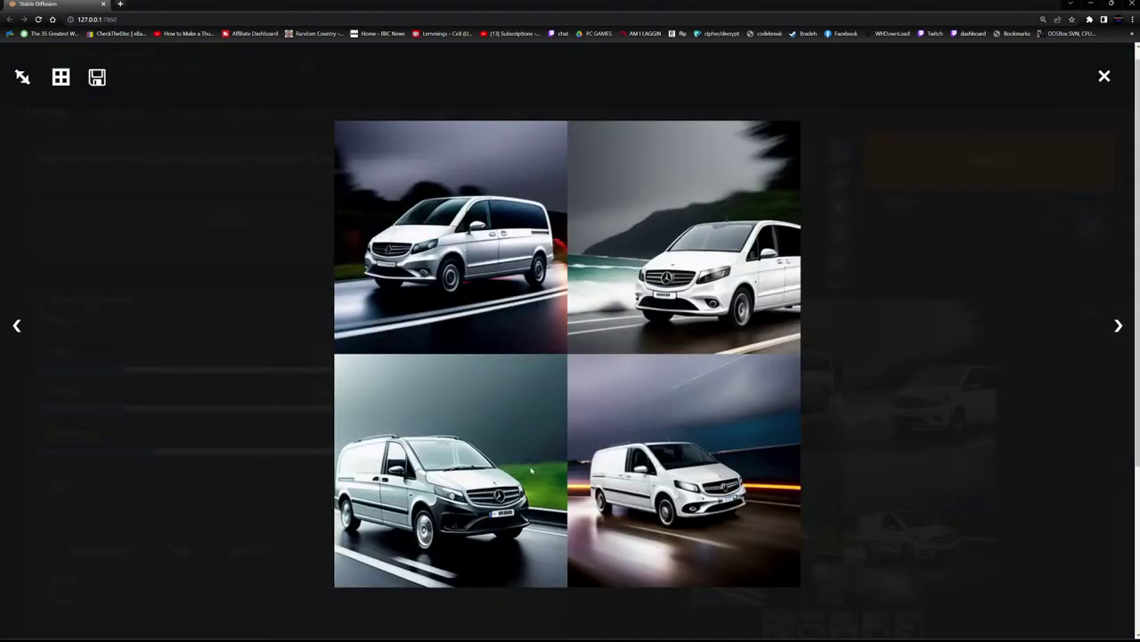
left_click(1104, 76)
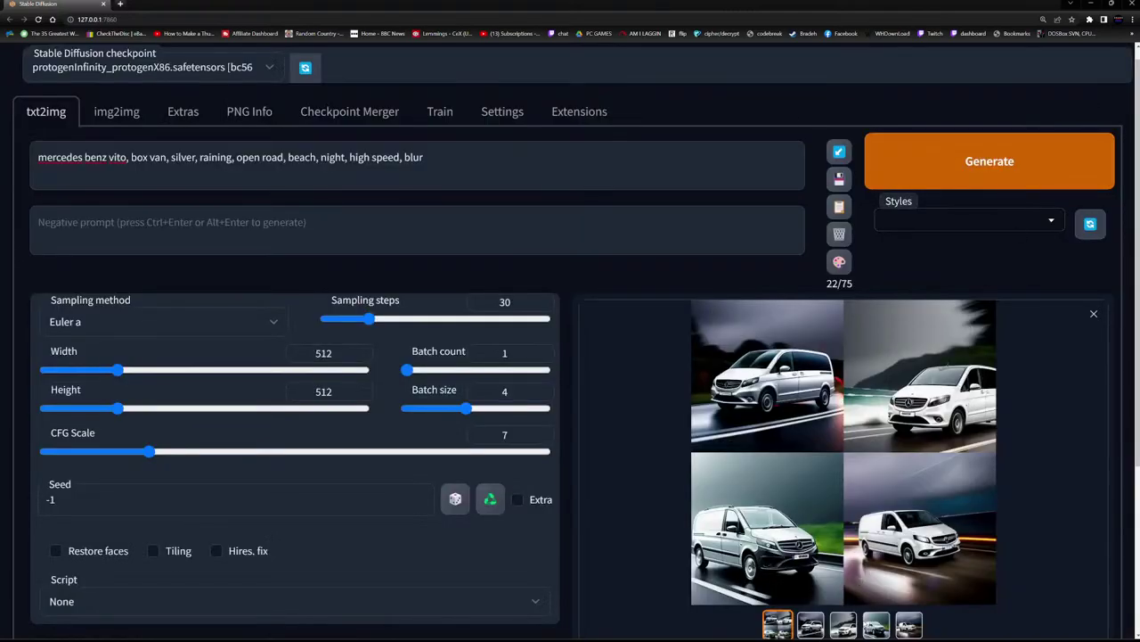
left_click(877, 619)
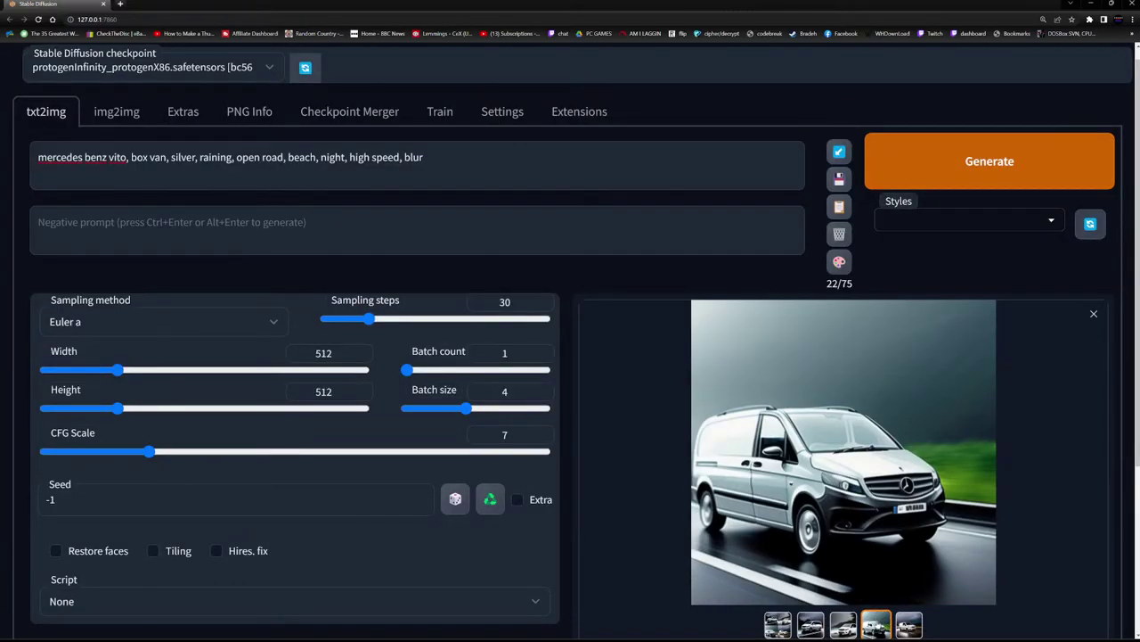
left_click(908, 624)
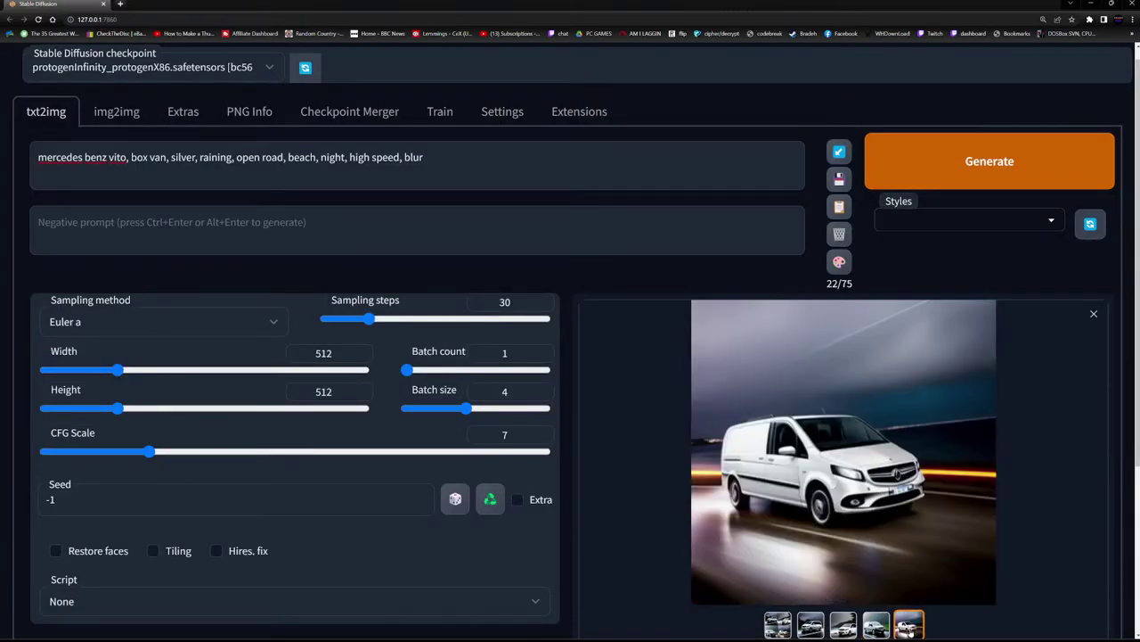
left_click(877, 623)
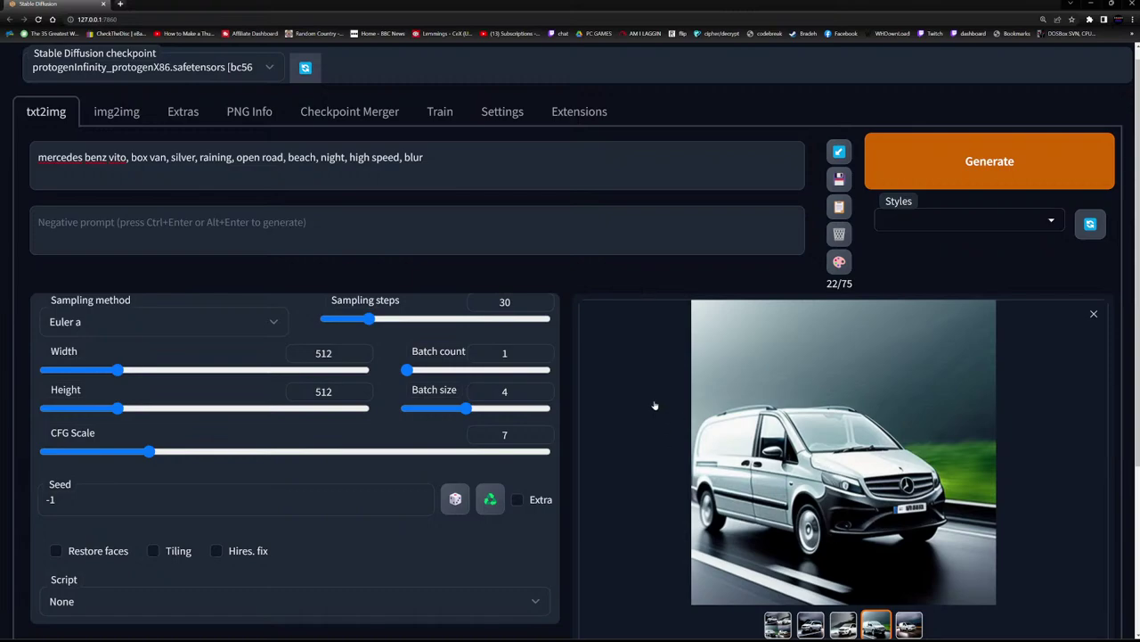
Append ", barry's bargain's decal" to the end of the prompt and generate the images.
left_click_drag(528, 170, 42, 163)
left_click(513, 156)
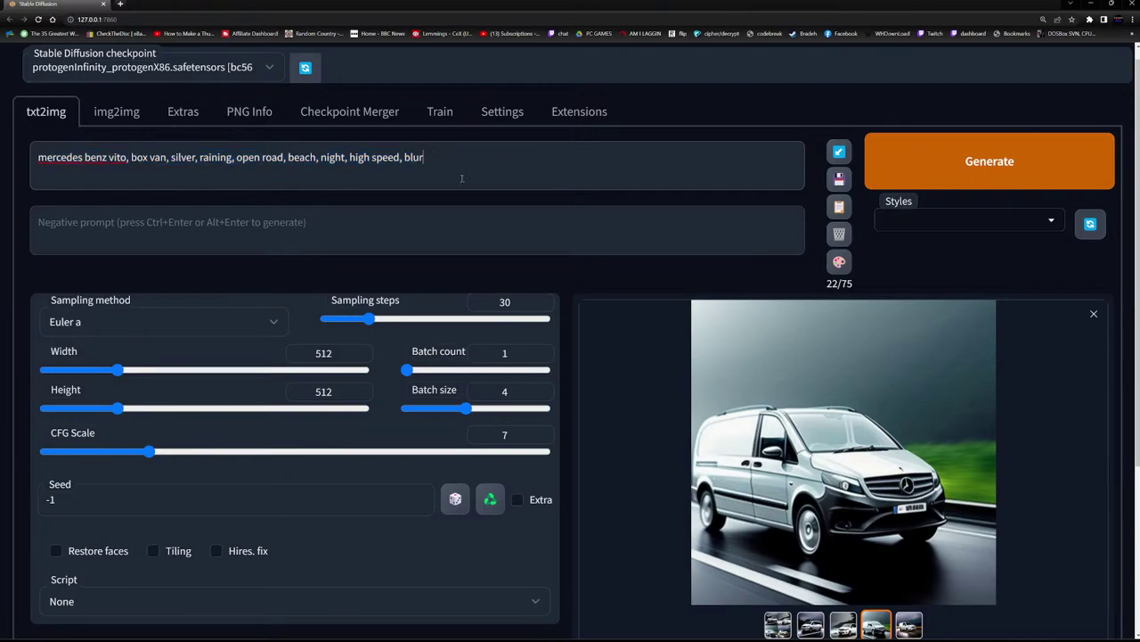
type(", barrys bargain's decal")
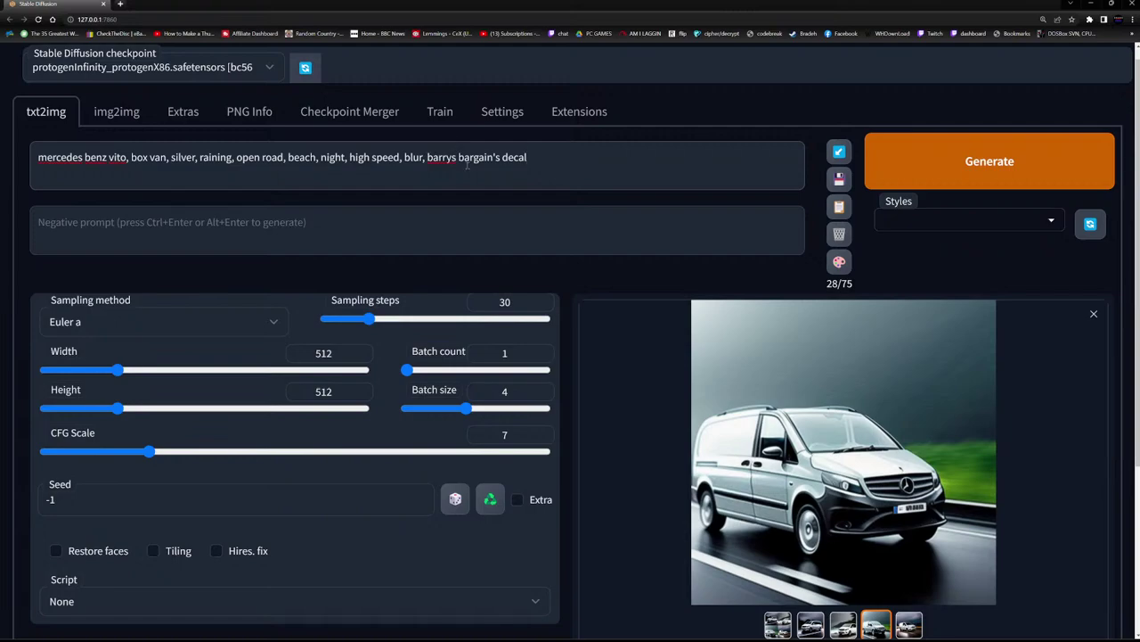
left_click(455, 159)
type("'")
left_click(989, 161)
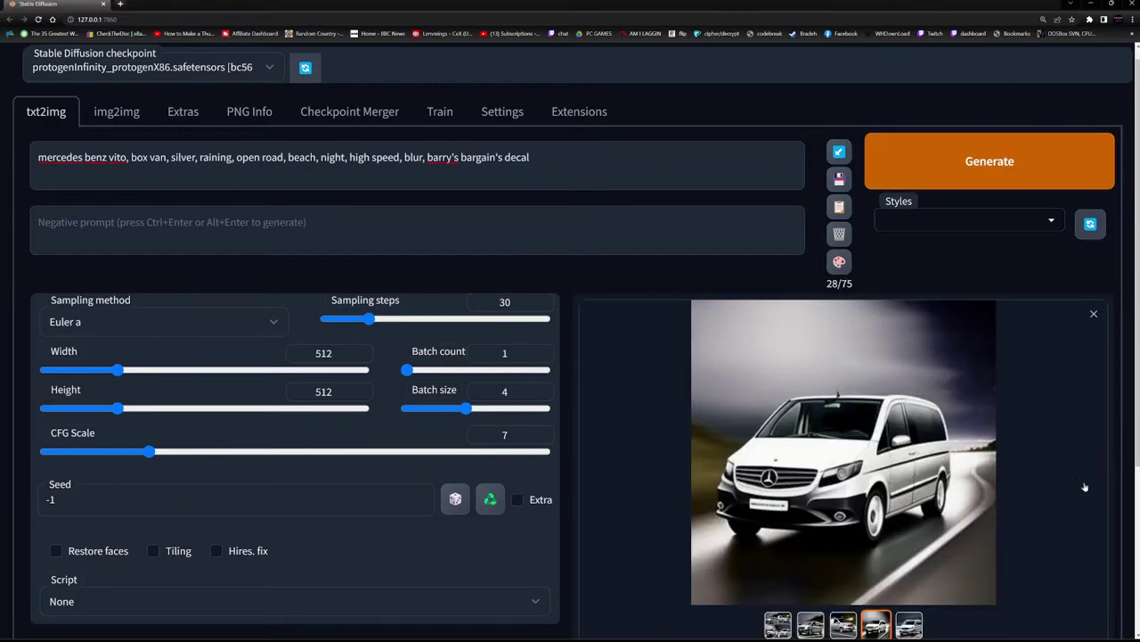
View each of the four generated images of the van with the decal prompt in order.
left_click(810, 624)
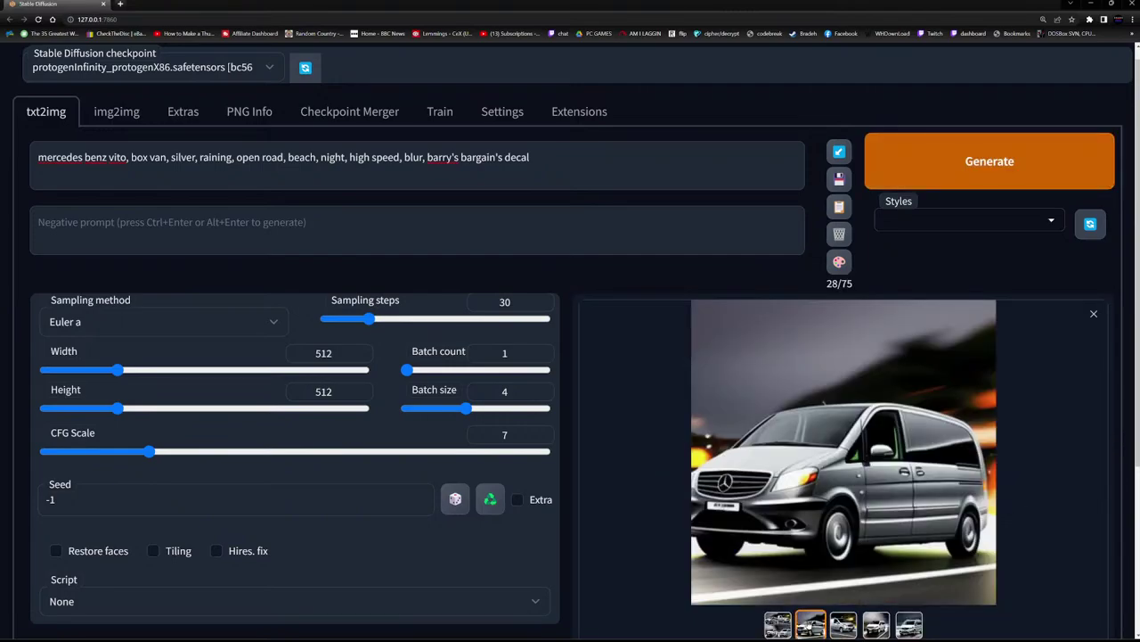
left_click(843, 624)
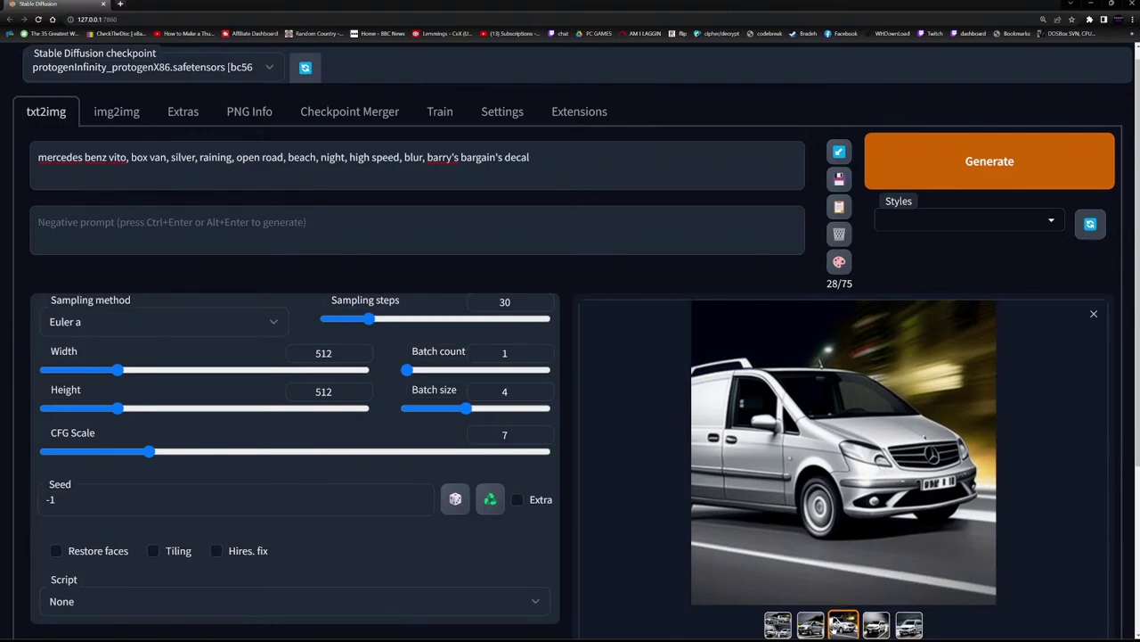
left_click(875, 624)
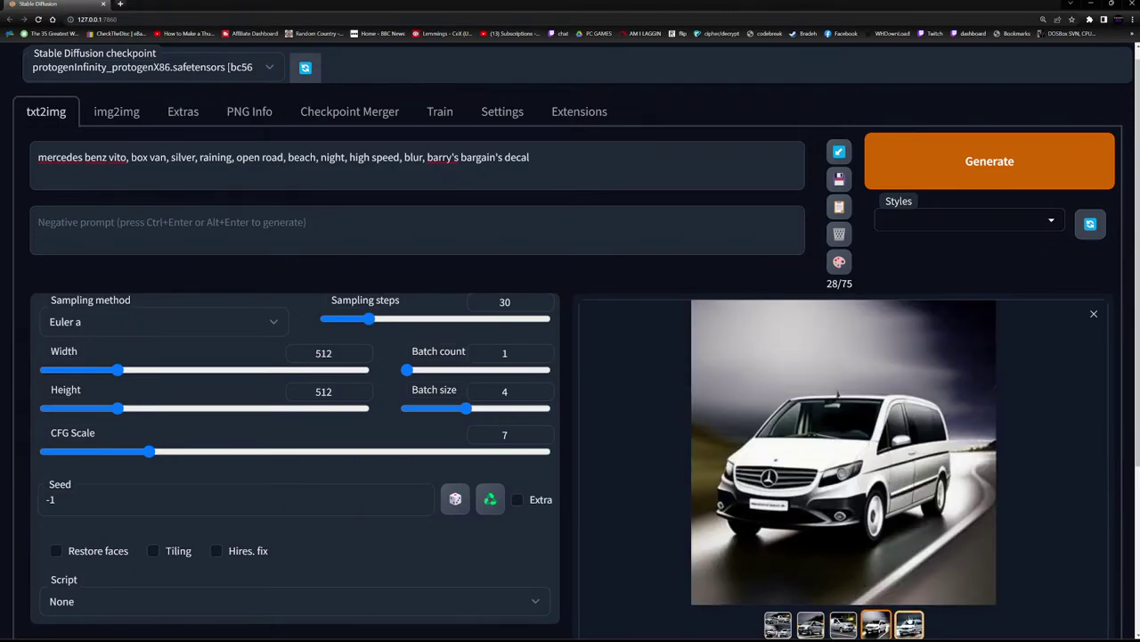
left_click(909, 624)
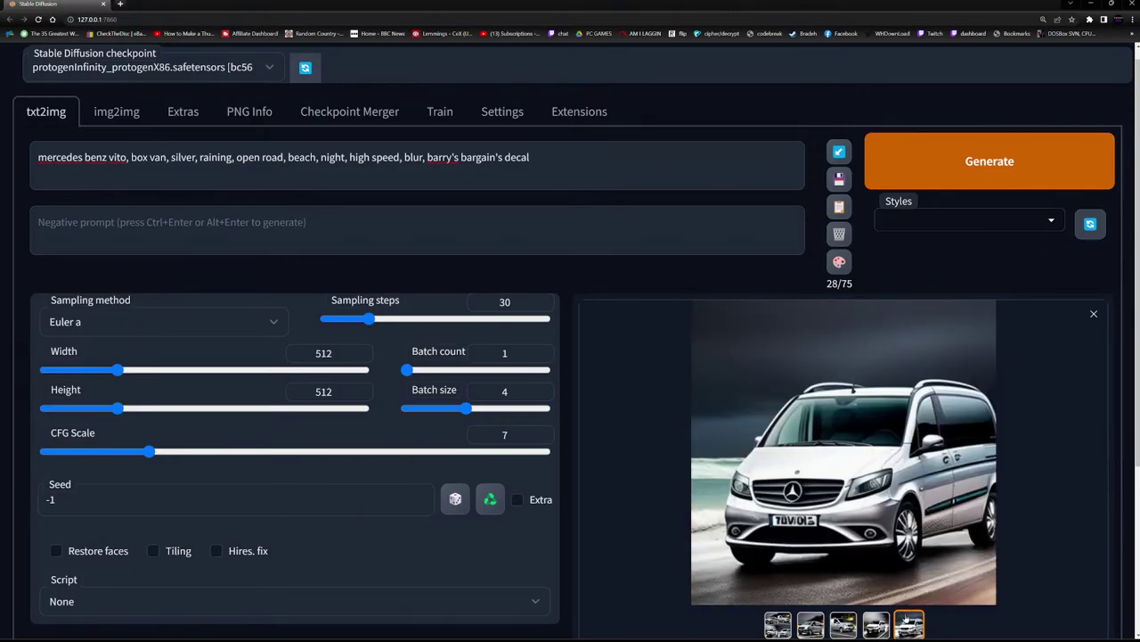
Replace the whole prompt with "picadilly circus, night, raining, storm, cyberpunk, torrential rain" and generate the images.
left_click_drag(550, 156, 1, 150)
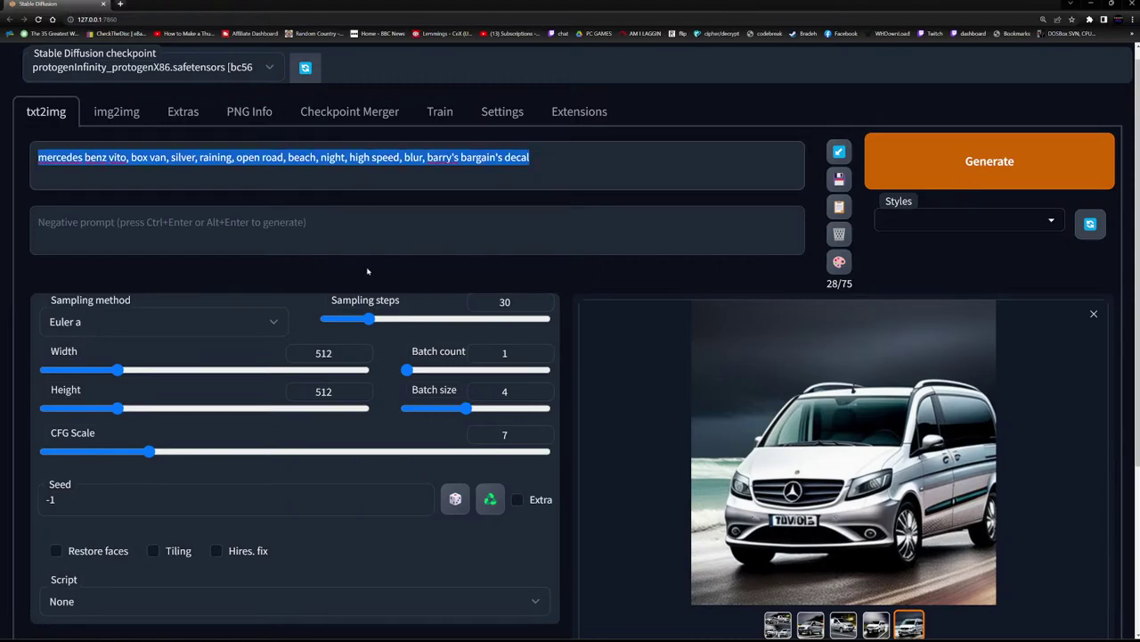
key("BackSpace")
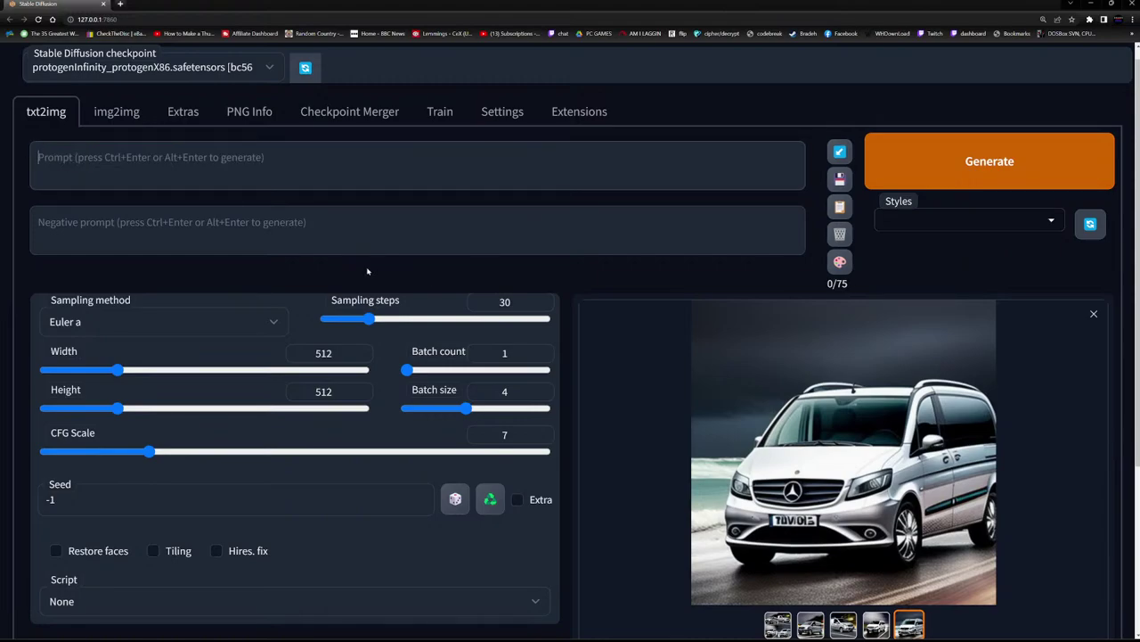
type("p")
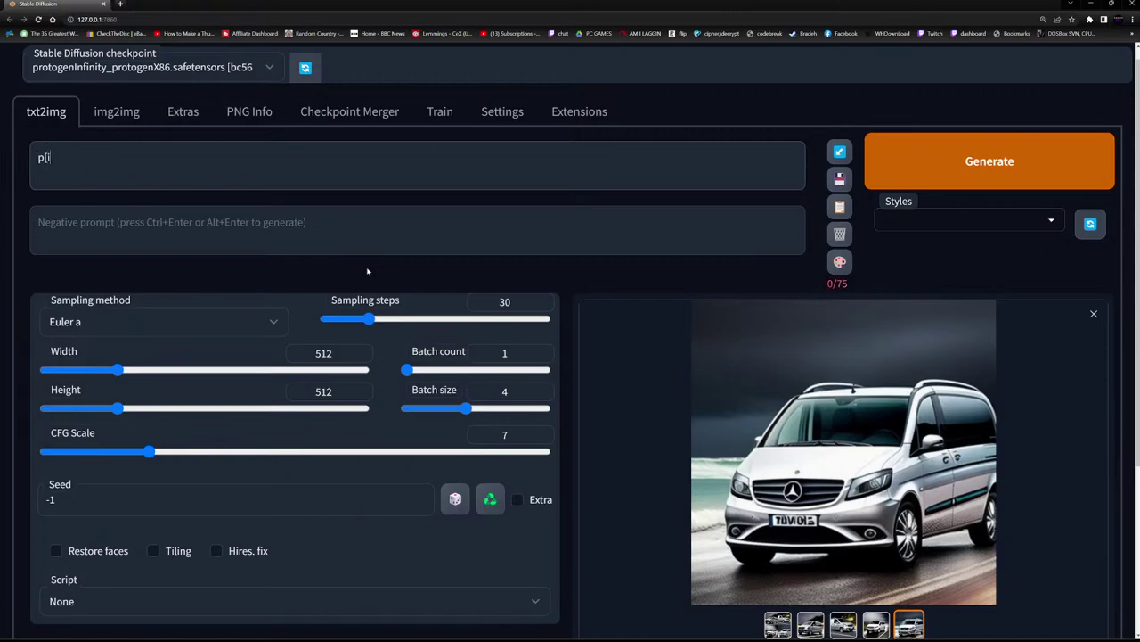
type("icadilly citcus")
key("BackSpace")
key("BackSpace")
key("BackSpace")
key("BackSpace")
type("rcus,")
type("night, ")
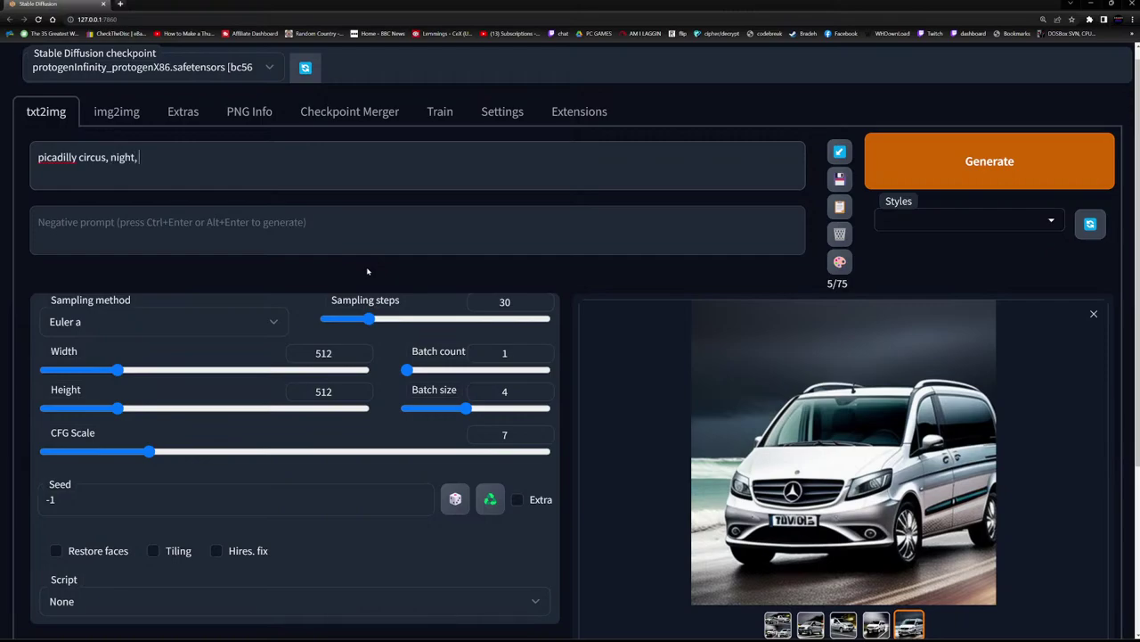
type("raining, storm, ")
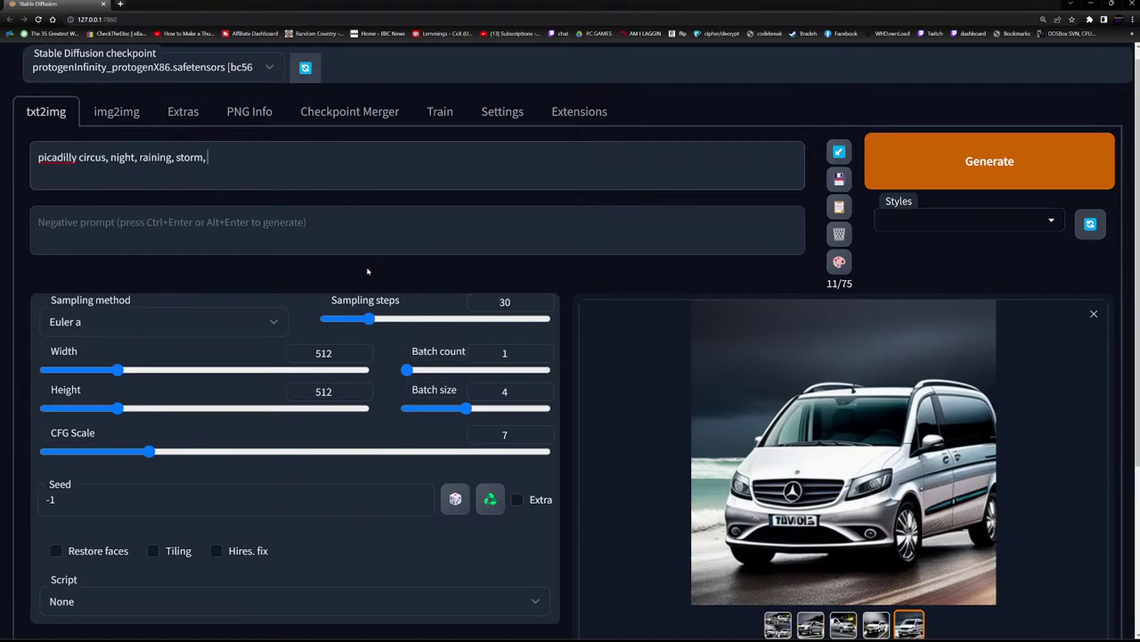
type("cyberpunk, torrential rain")
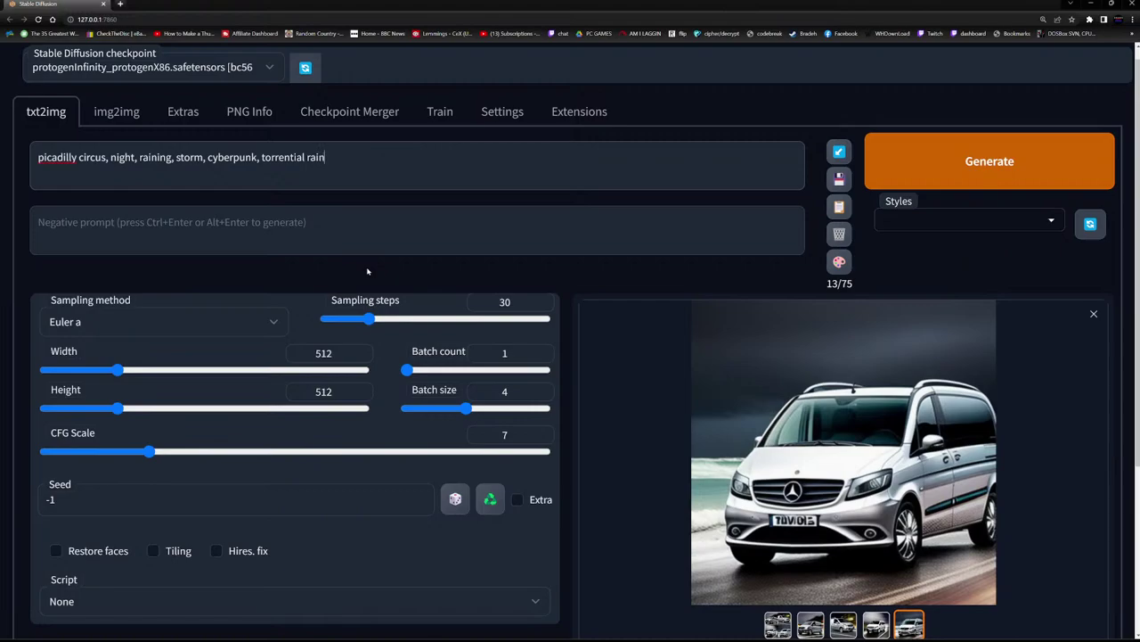
left_click(954, 175)
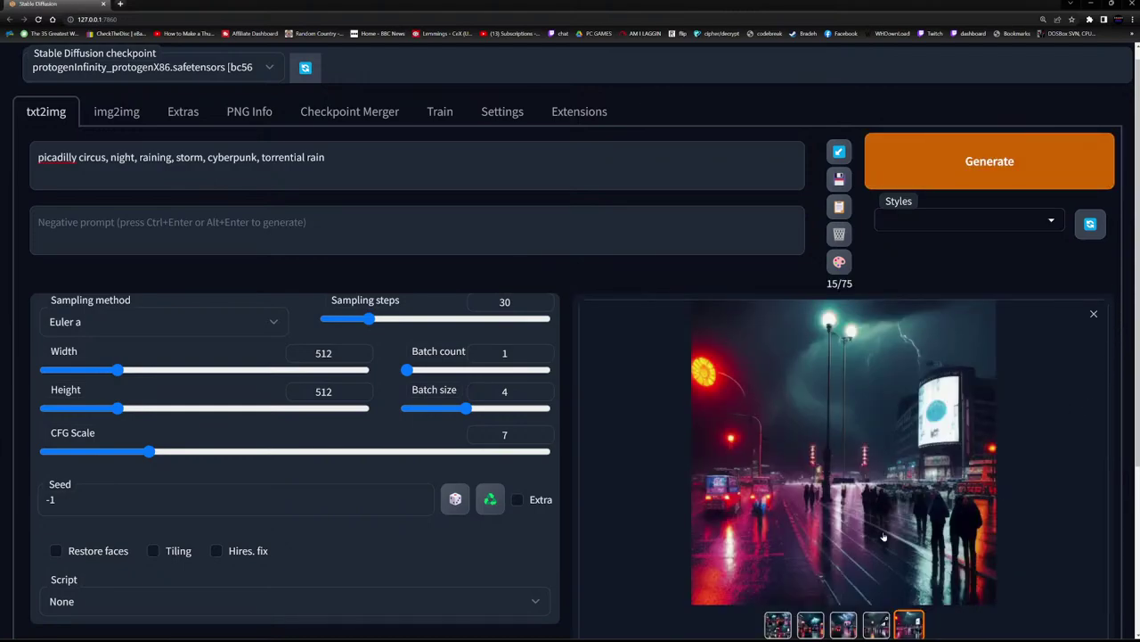
View each of the four generated Picadilly Circus images in order.
left_click(811, 624)
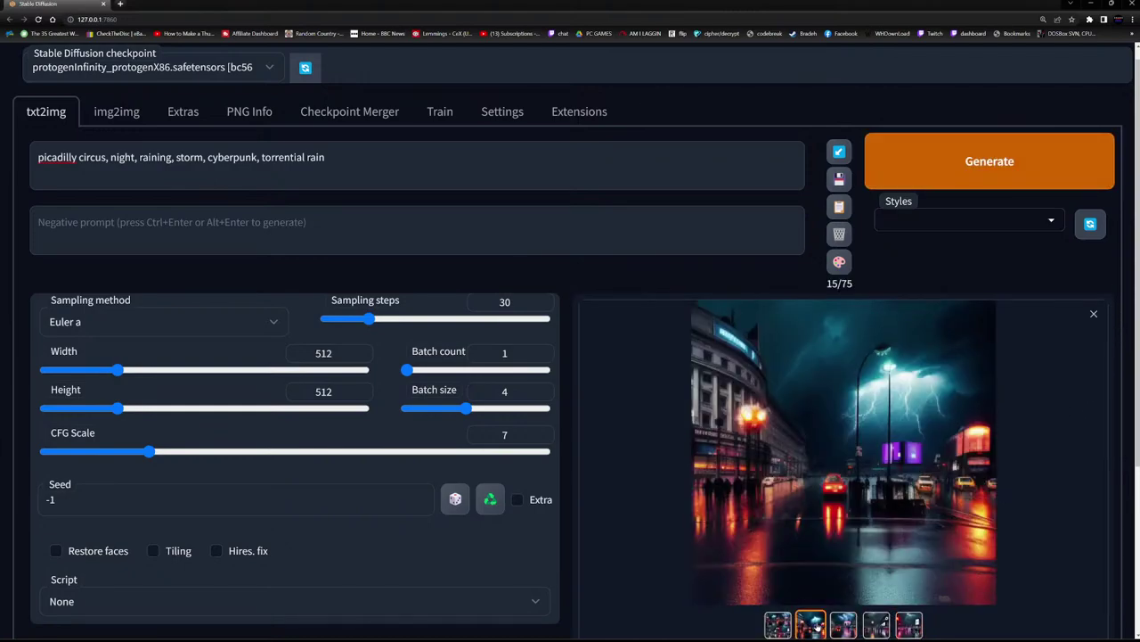
left_click(843, 625)
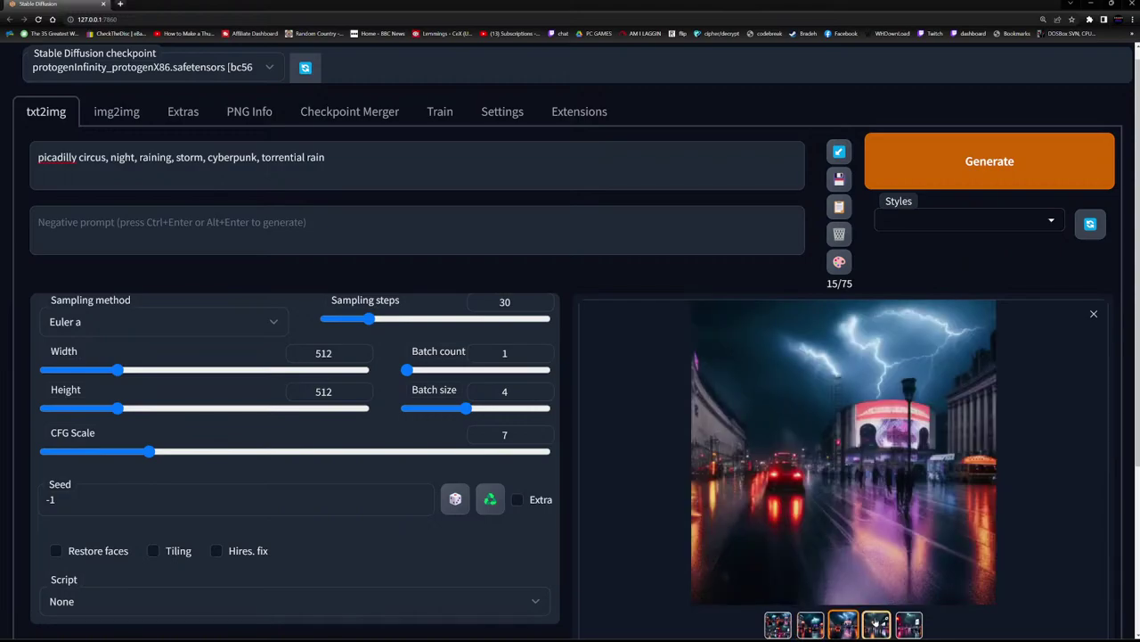
left_click(876, 624)
left_click(908, 625)
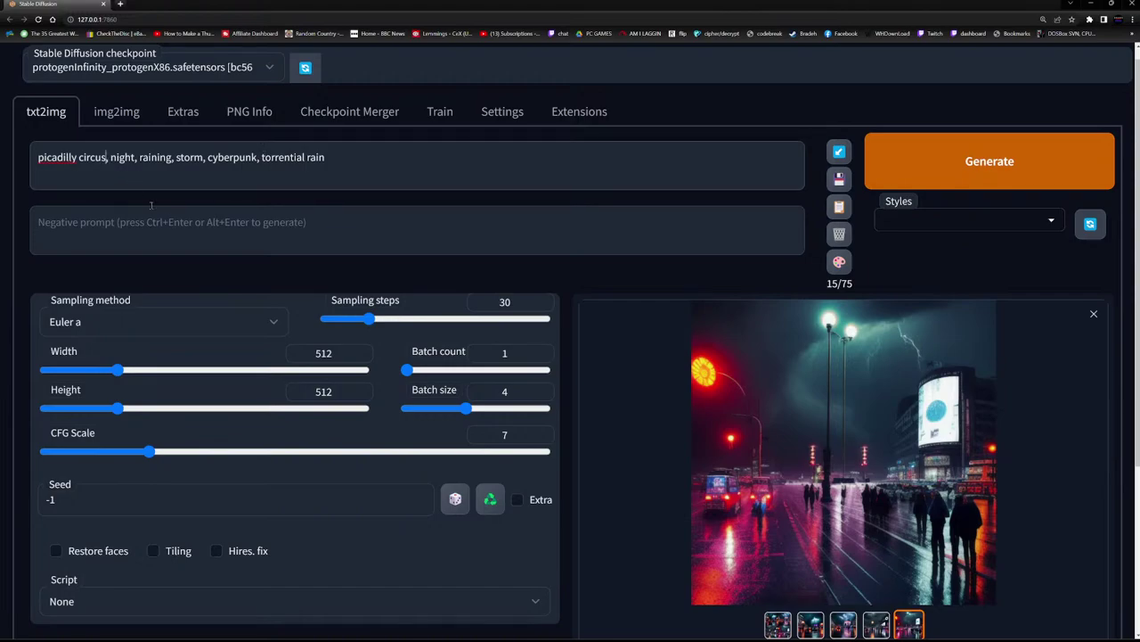
Insert "london" after "picadilly circus" in the prompt and generate the images.
type("london")
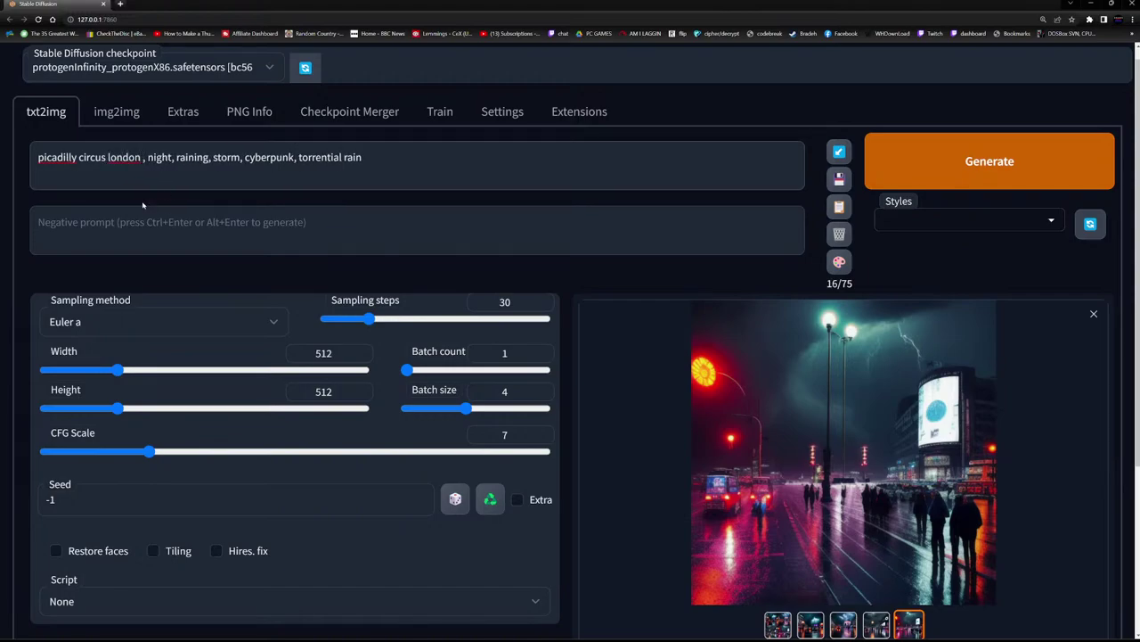
left_click(930, 183)
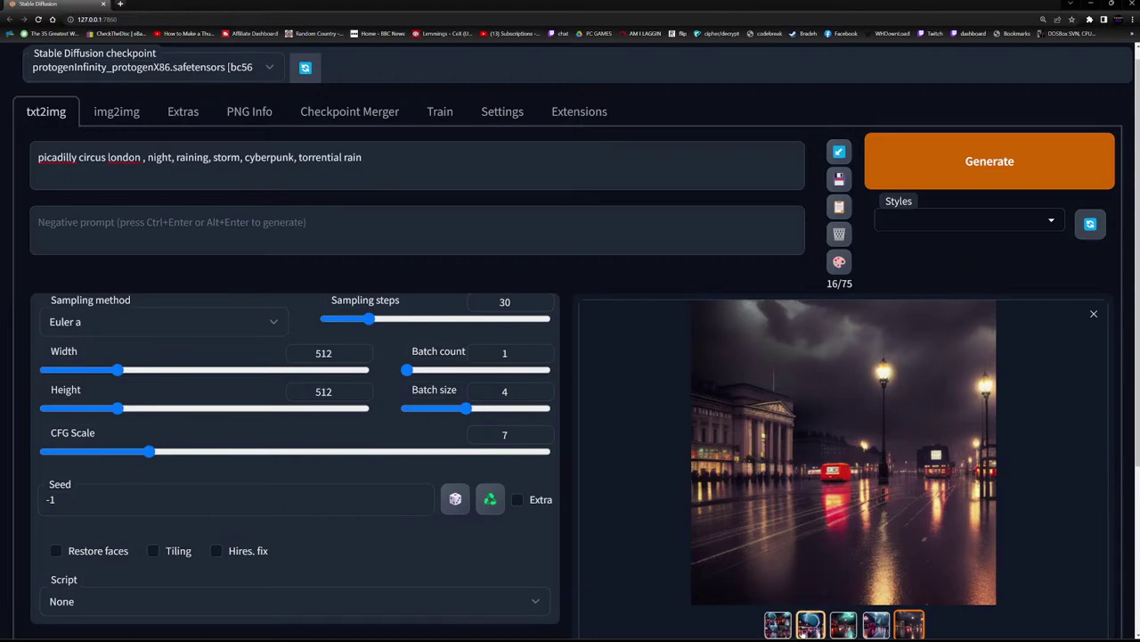
View each of the four generated London images, ending on the first single image.
left_click(811, 625)
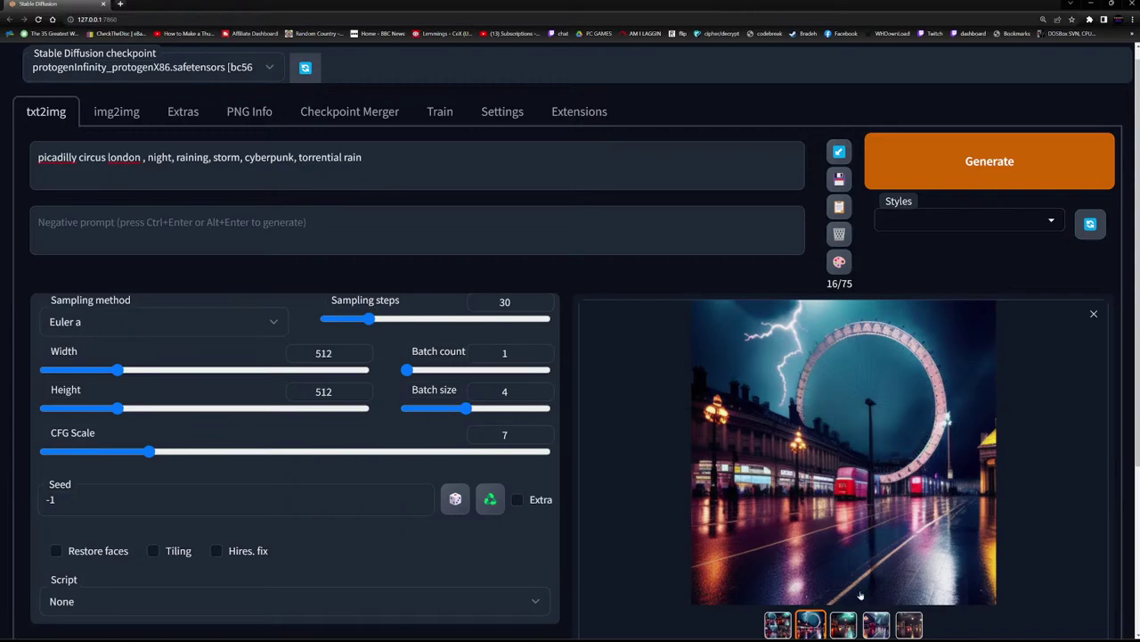
left_click(845, 626)
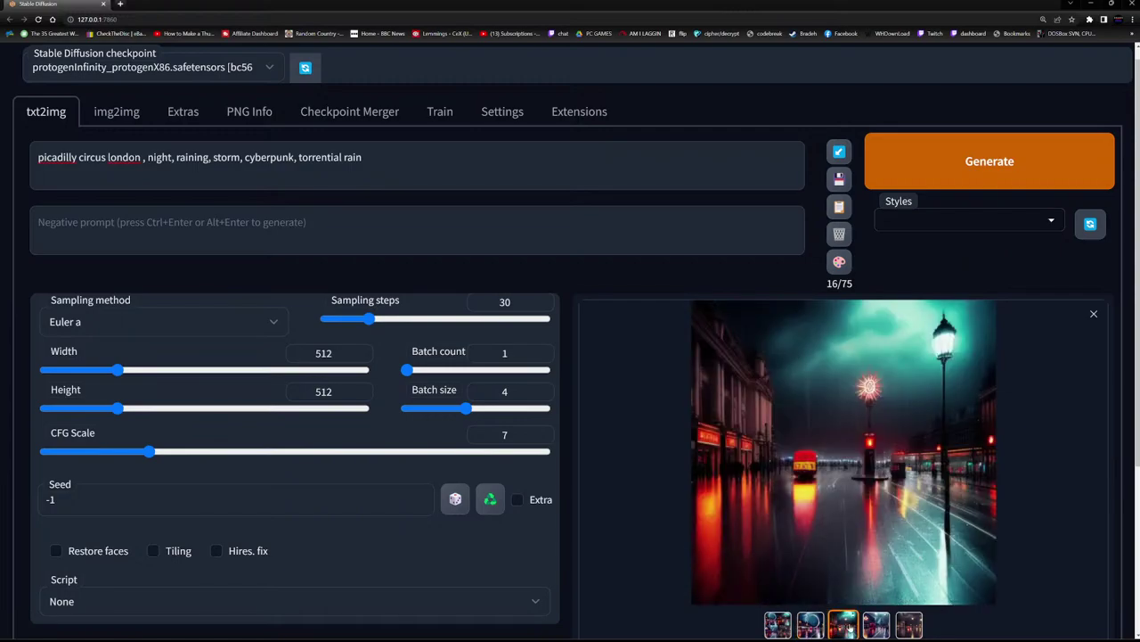
left_click(874, 625)
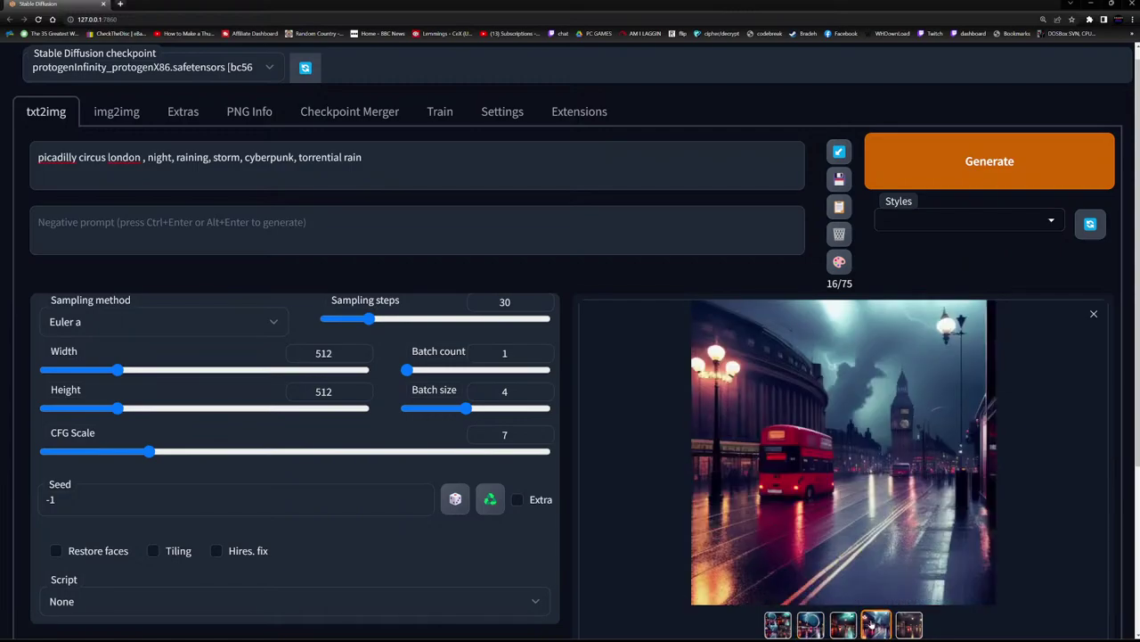
left_click(909, 627)
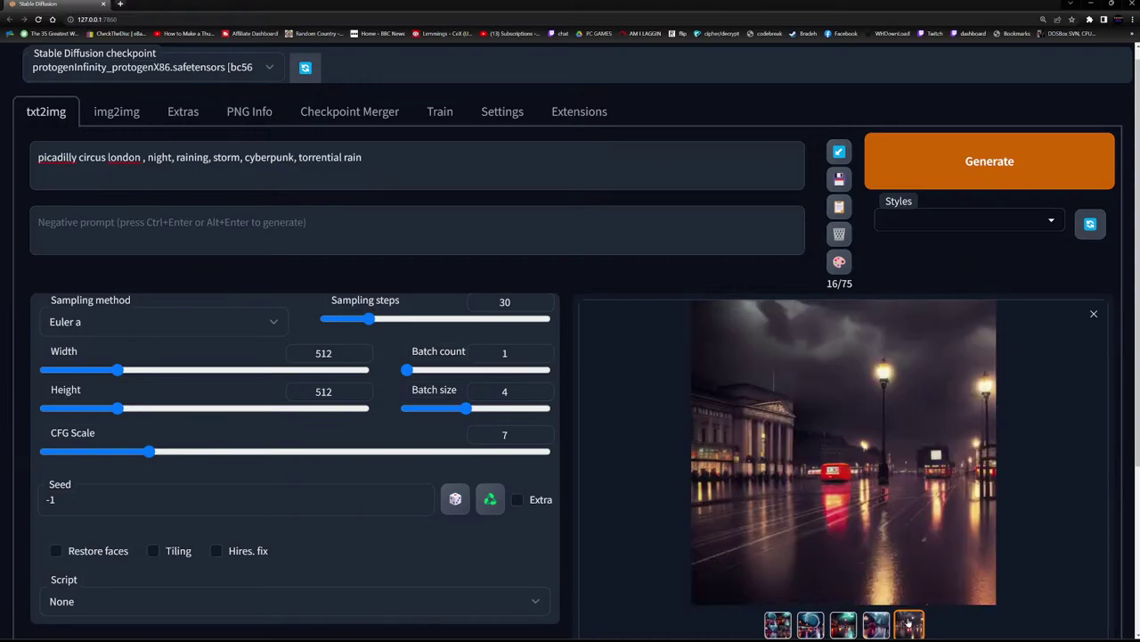
left_click(811, 627)
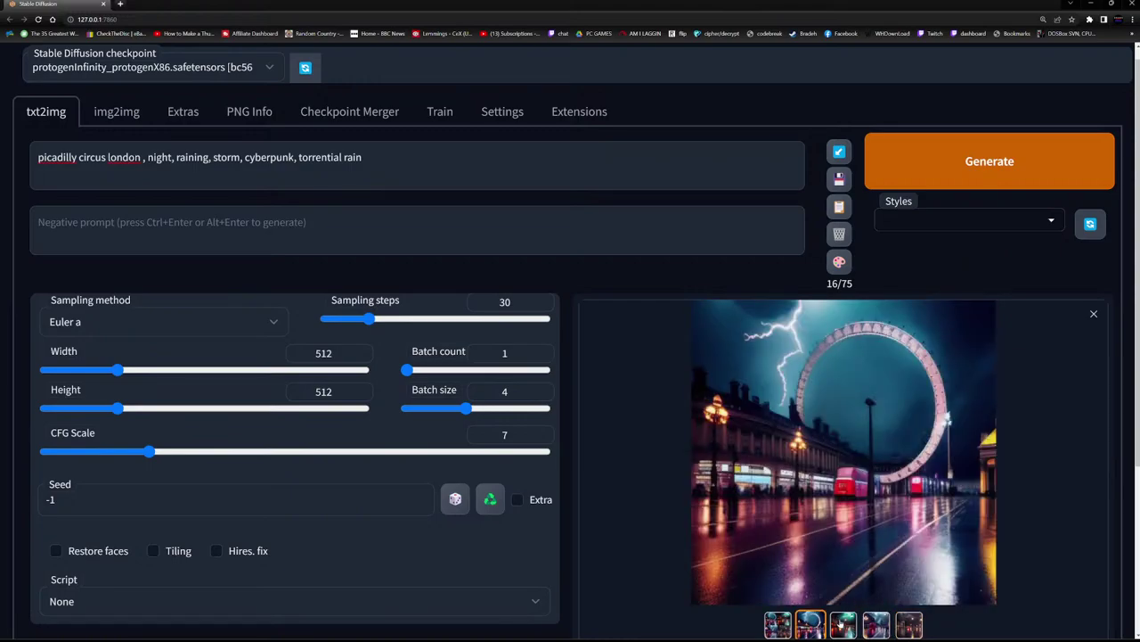
Replace "picadilly circus london" with "manhattan" in the prompt and generate the images.
left_click_drag(143, 157, 2, 160)
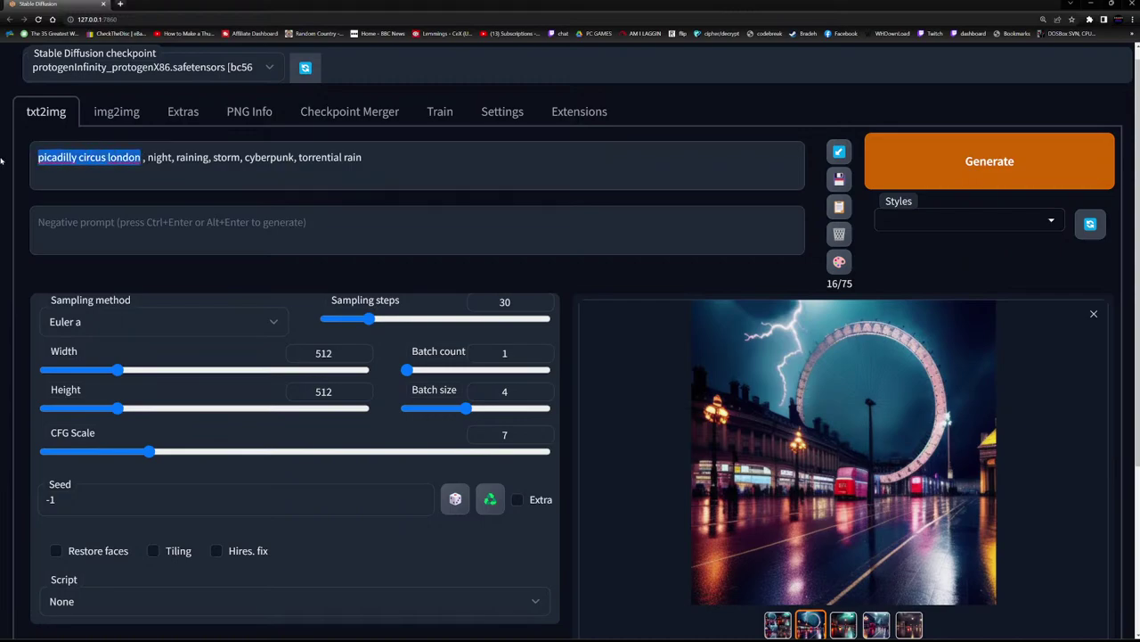
type("manhattan")
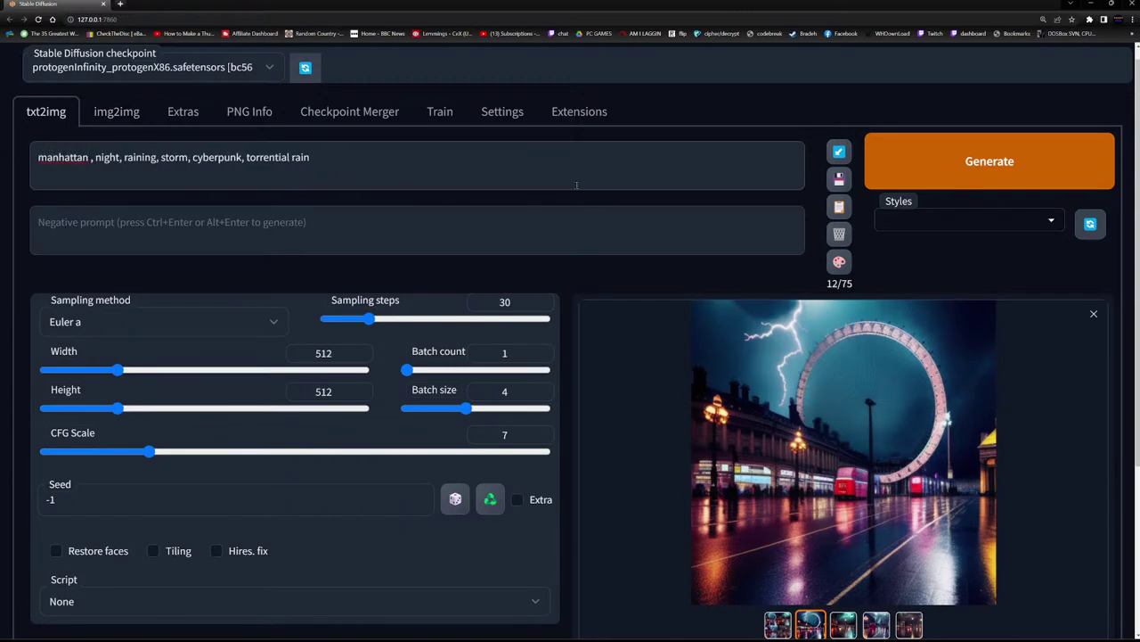
left_click(959, 168)
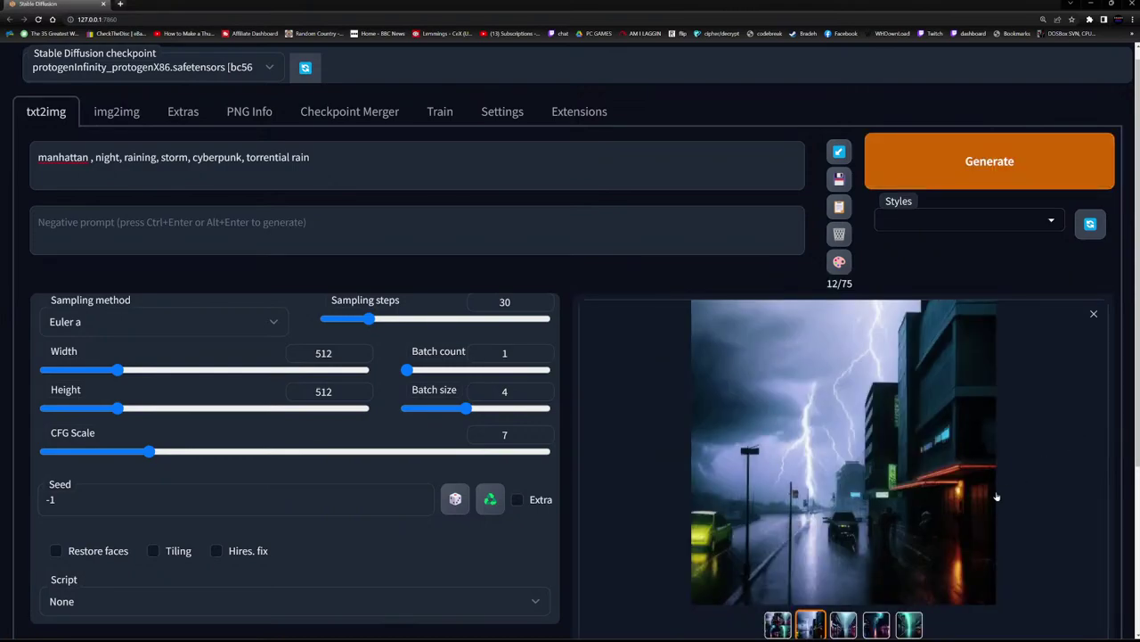
View the second, third and fourth single images of the Manhattan batch in order.
left_click(843, 626)
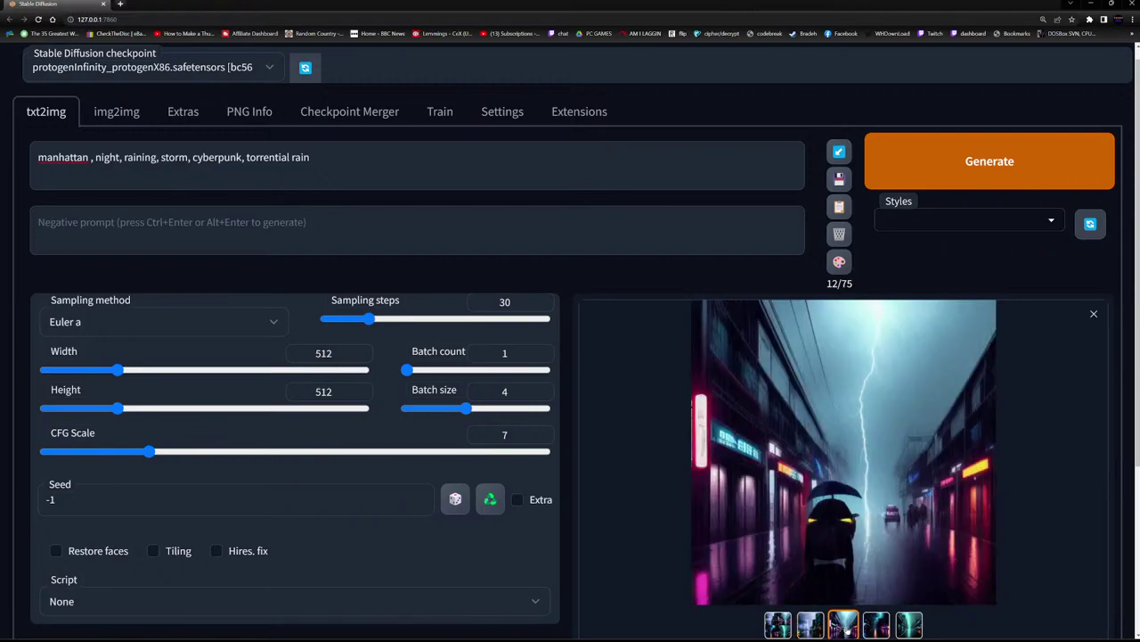
left_click(876, 623)
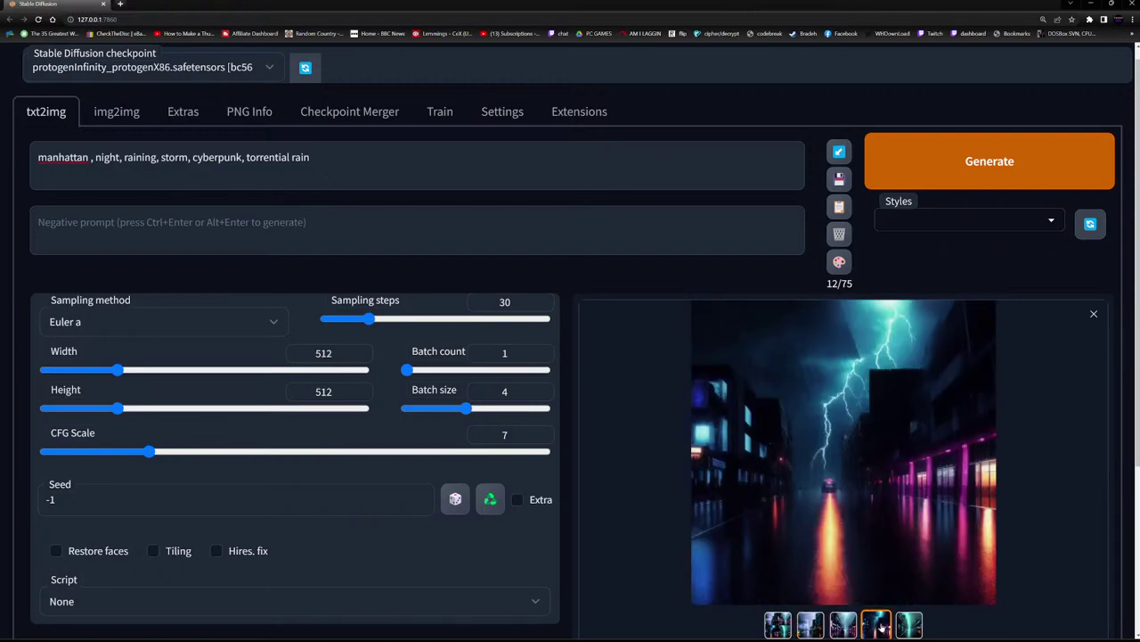
left_click(908, 624)
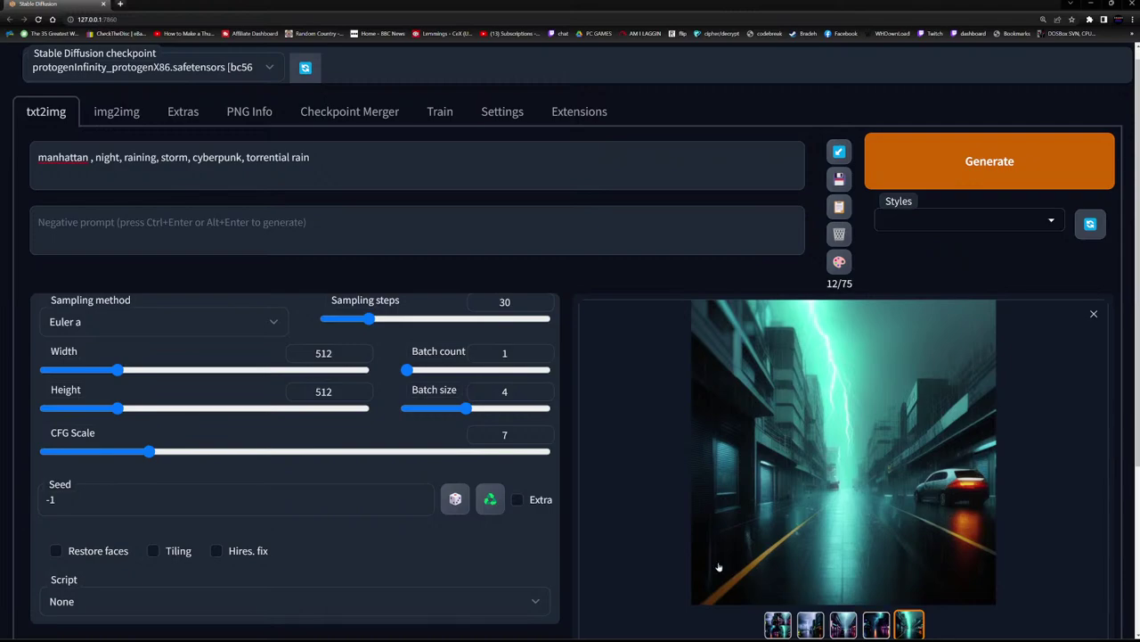
Remove the word "cyberpunk" from the Manhattan prompt.
left_click(245, 175)
key("shift+Left")
key("shift+Left")
key("shift+Left")
key("shift+Left")
key("shift+Left")
key("shift+Left")
key("shift+Left")
key("shift+Left")
key("shift+Left")
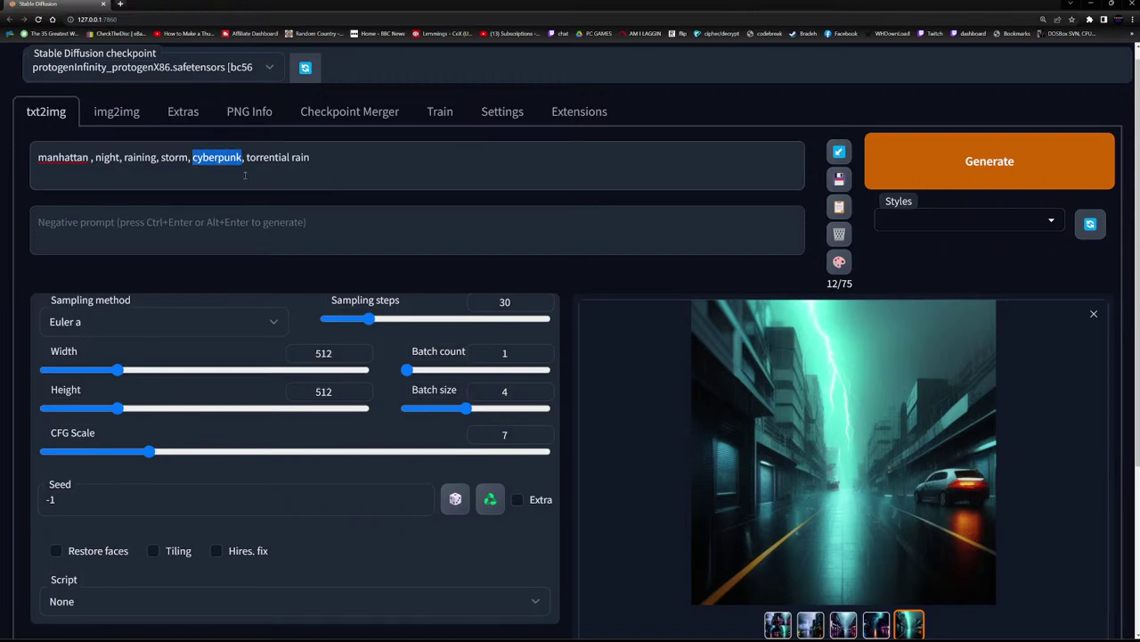
key("BackSpace")
Replace "manhattan" with "tokyo" in the prompt and generate the images.
left_click_drag(96, 172, 2, 149)
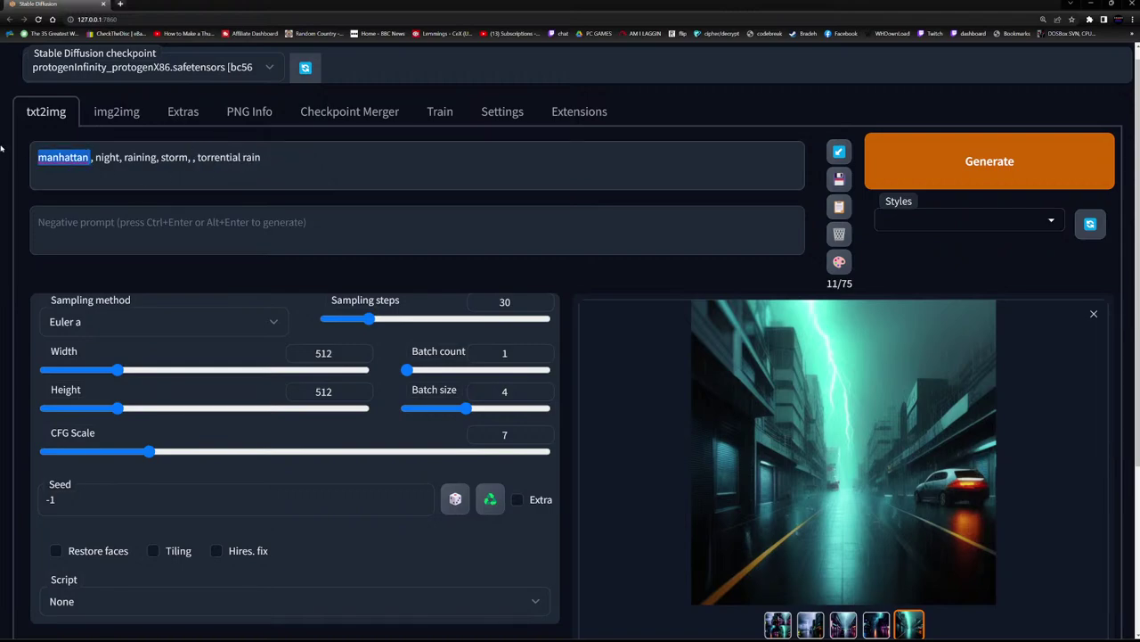
key("BackSpace")
type("tokyo")
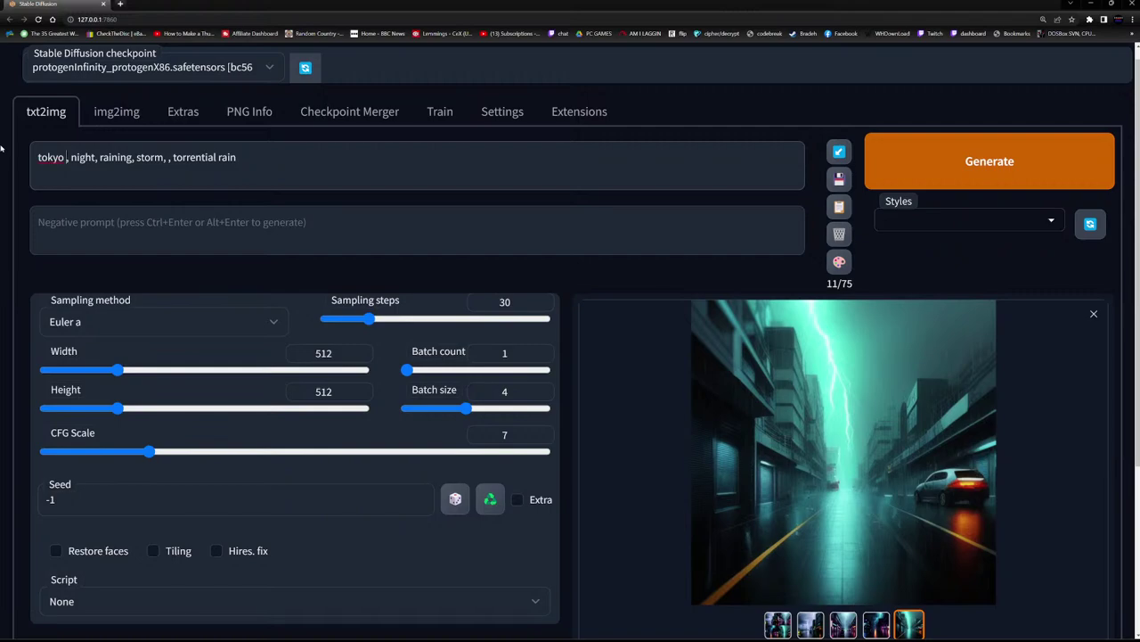
left_click(989, 161)
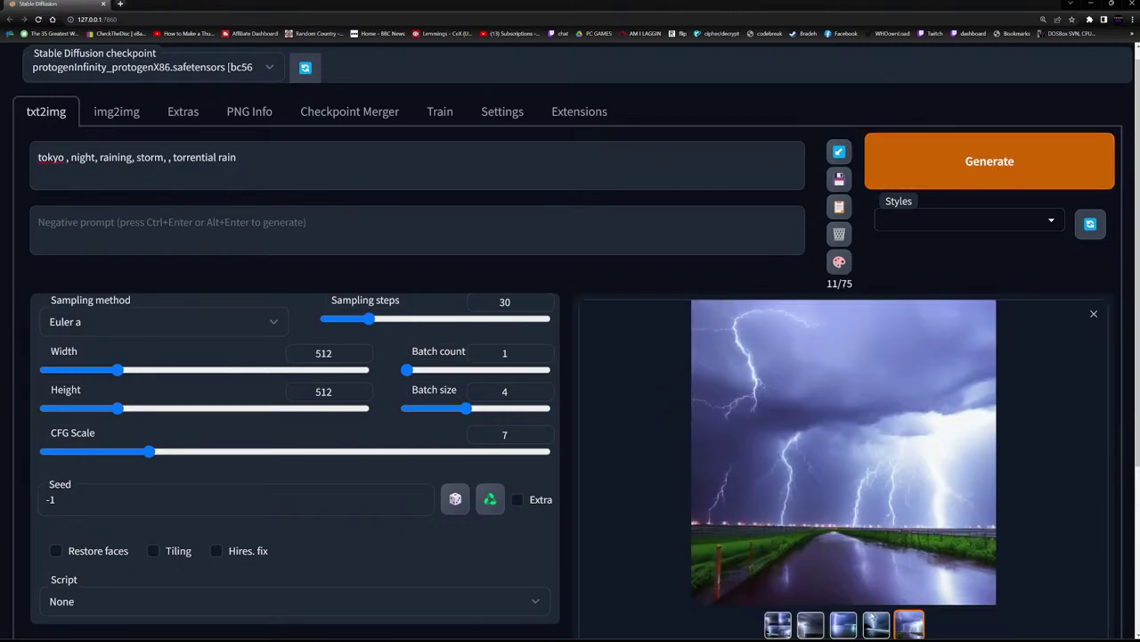
View the second, third and fourth single Tokyo images, ending back on the third.
left_click(843, 625)
left_click(877, 625)
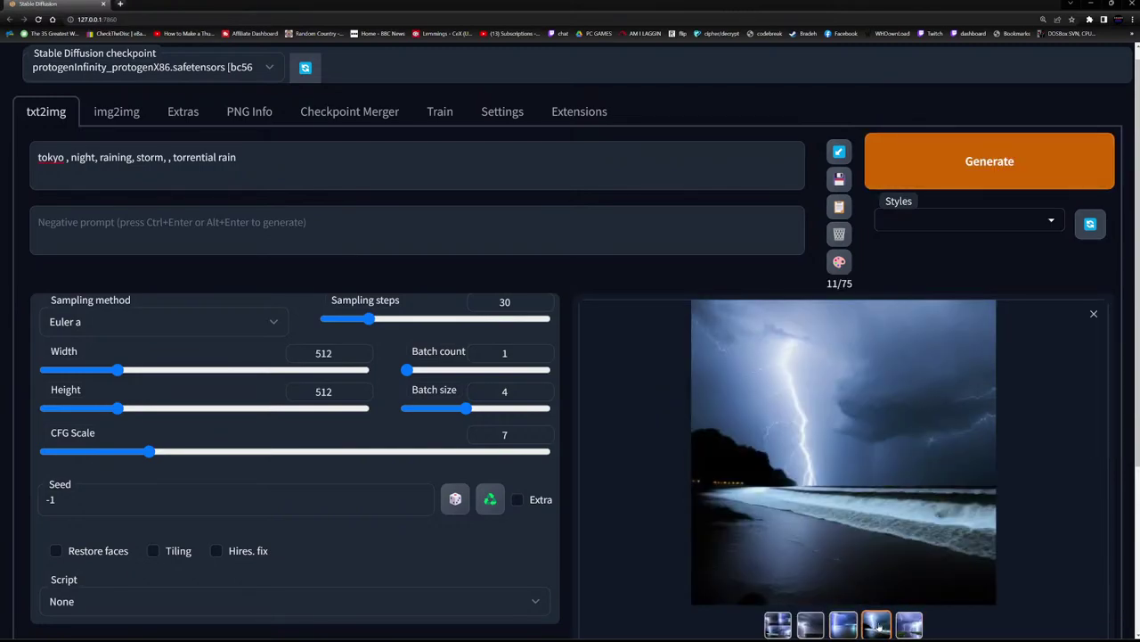
left_click(909, 624)
left_click(877, 625)
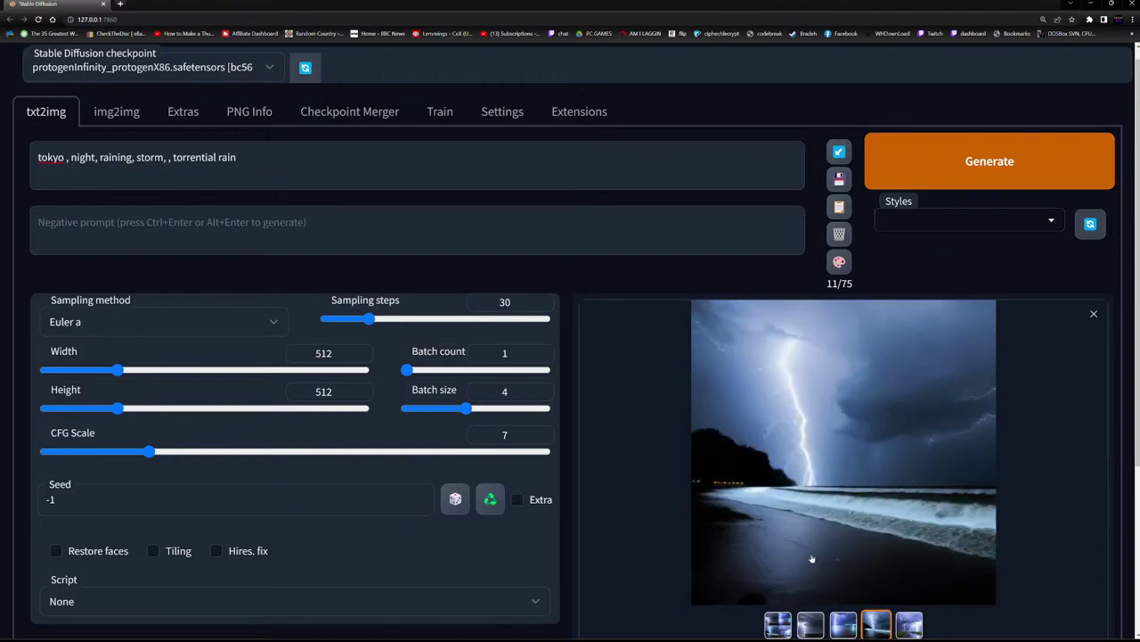
Insert "japan" after "tokyo" in the prompt and generate the images.
left_click(67, 159)
type(", ")
type(" japan")
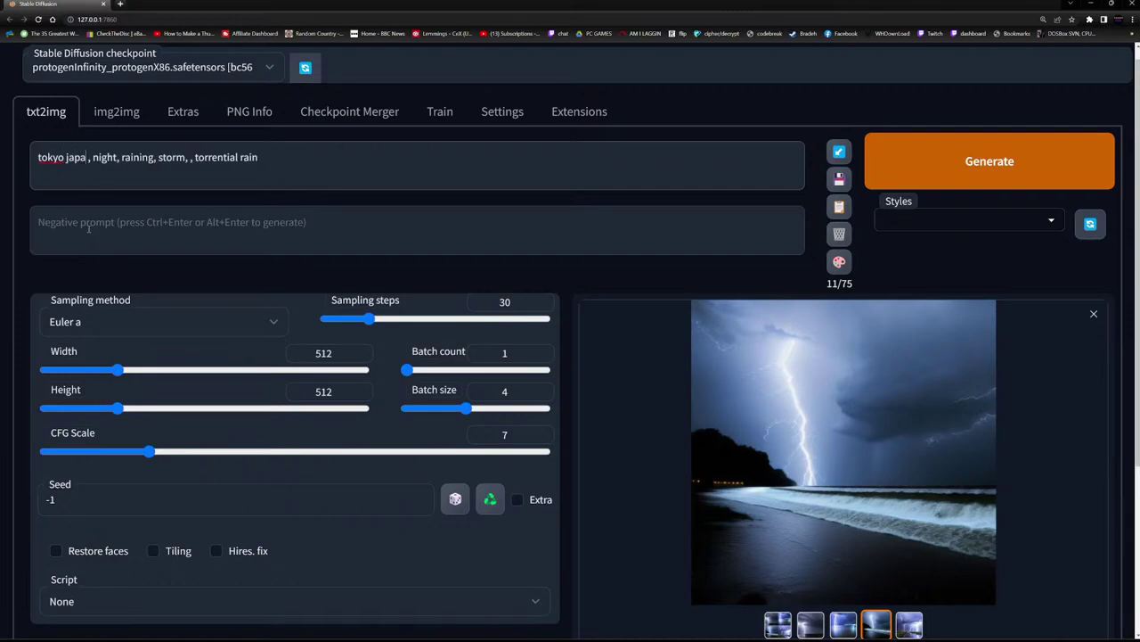
left_click(989, 138)
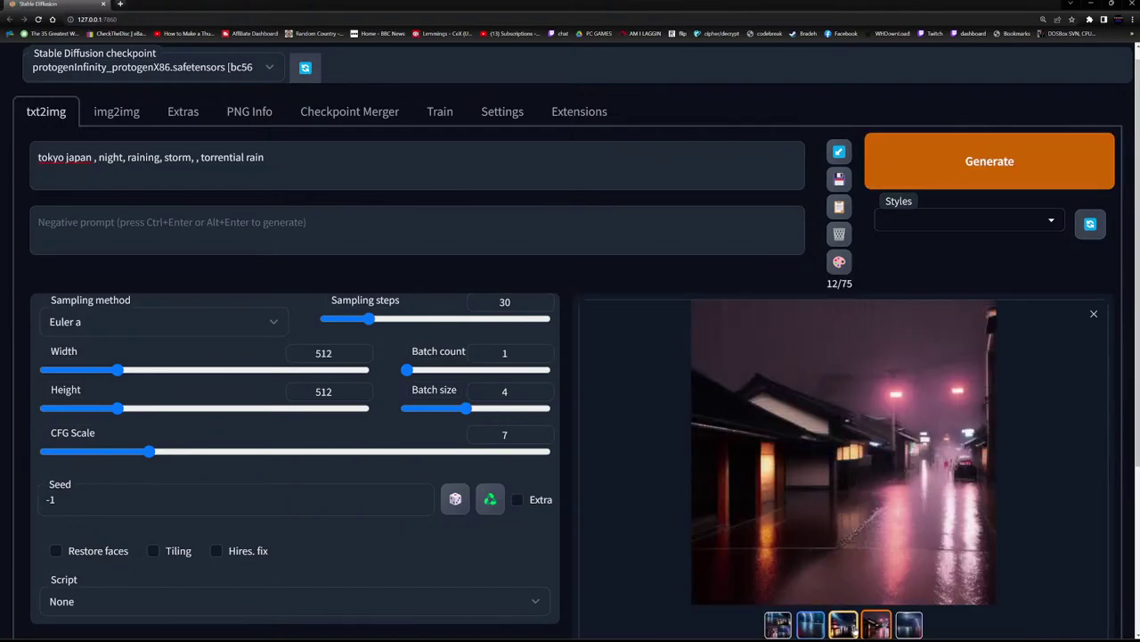
View the second to fourth Tokyo Japan images and inspect the fourth one enlarged.
left_click(848, 627)
left_click(880, 625)
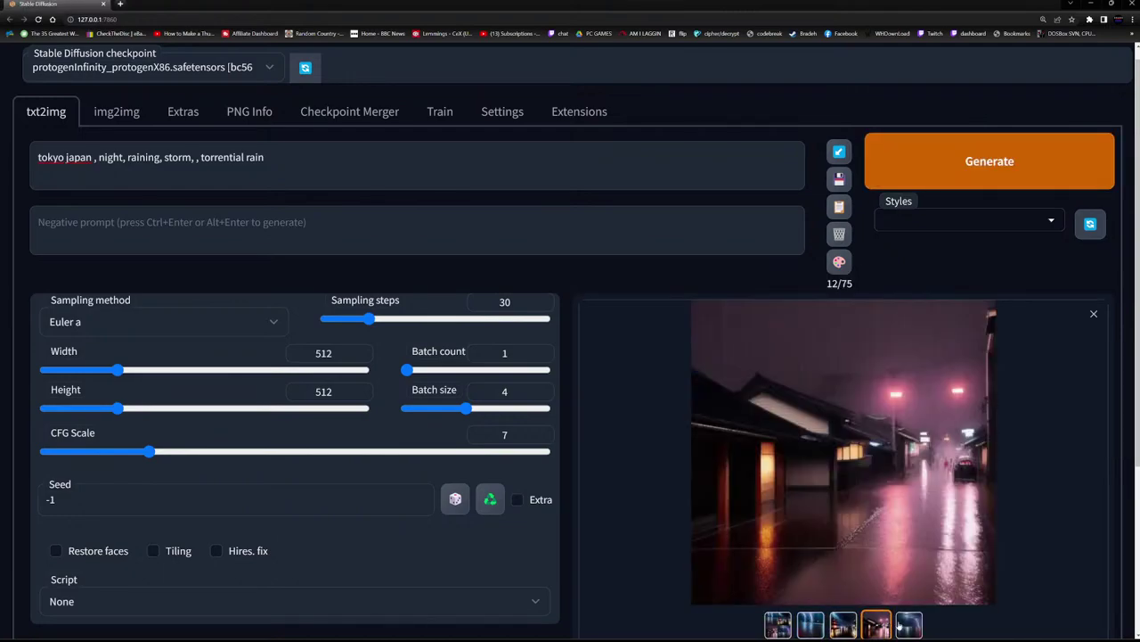
left_click(909, 627)
left_click(885, 495)
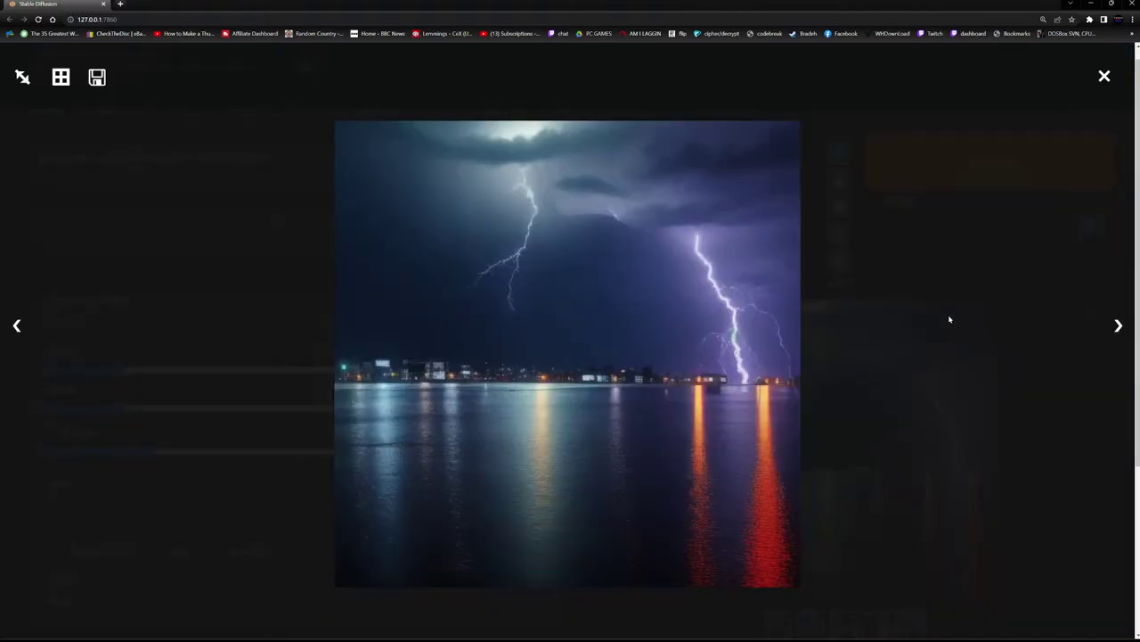
left_click(1105, 76)
Replace the whole prompt with "new york skyline , nuclear bomb, destruction, night, fire, inferno, apocalypse" and generate the images.
left_click_drag(283, 169, 2, 140)
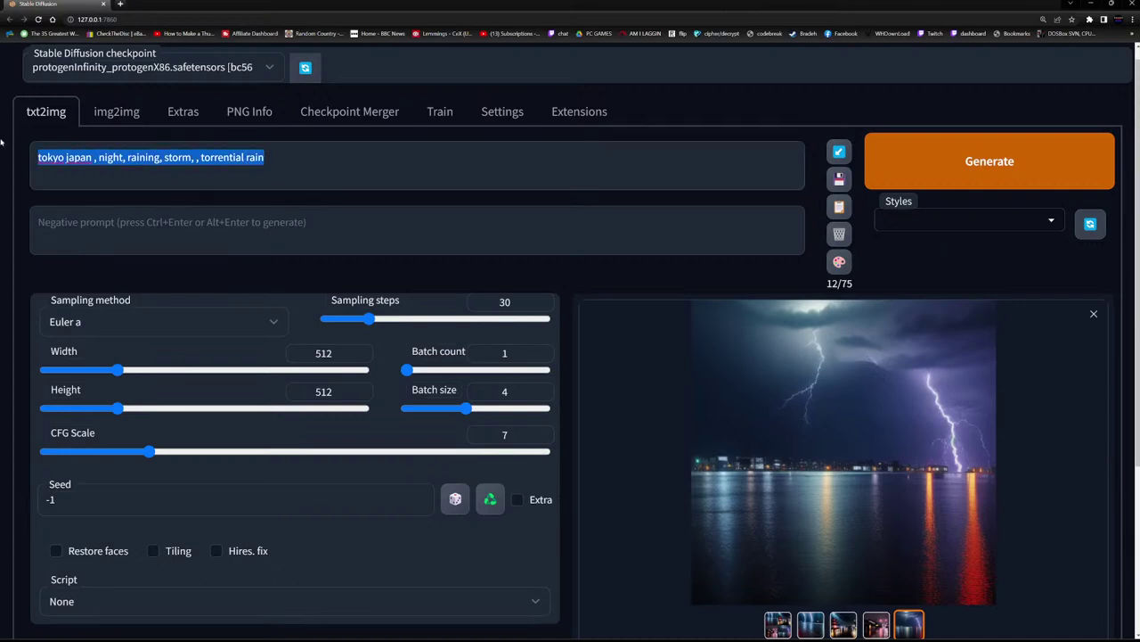
type("new")
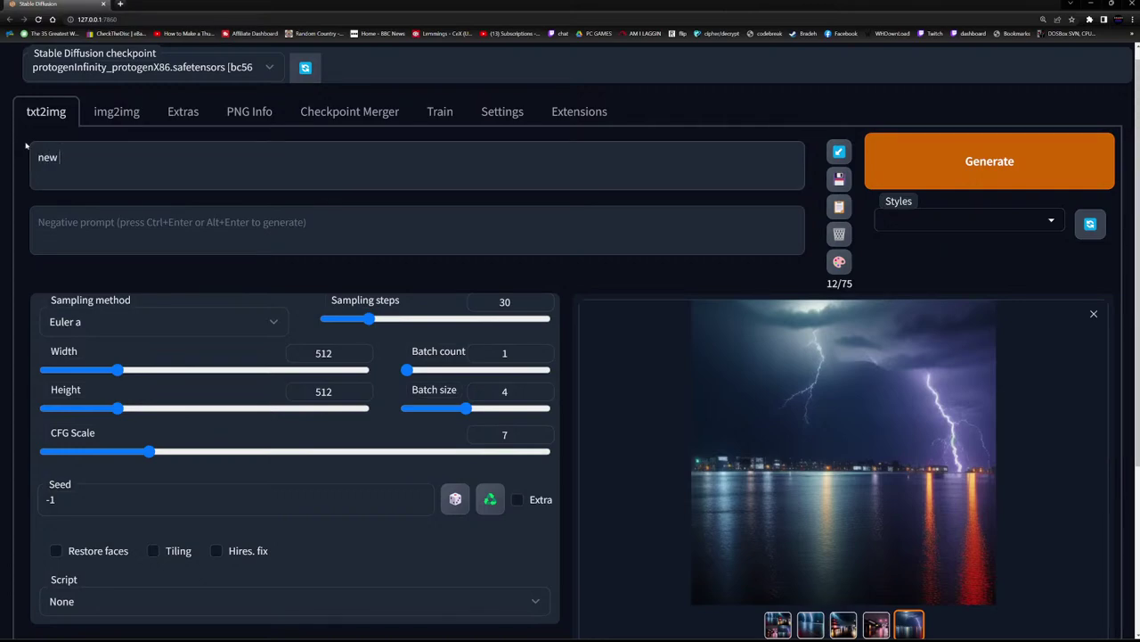
type(" york skyline")
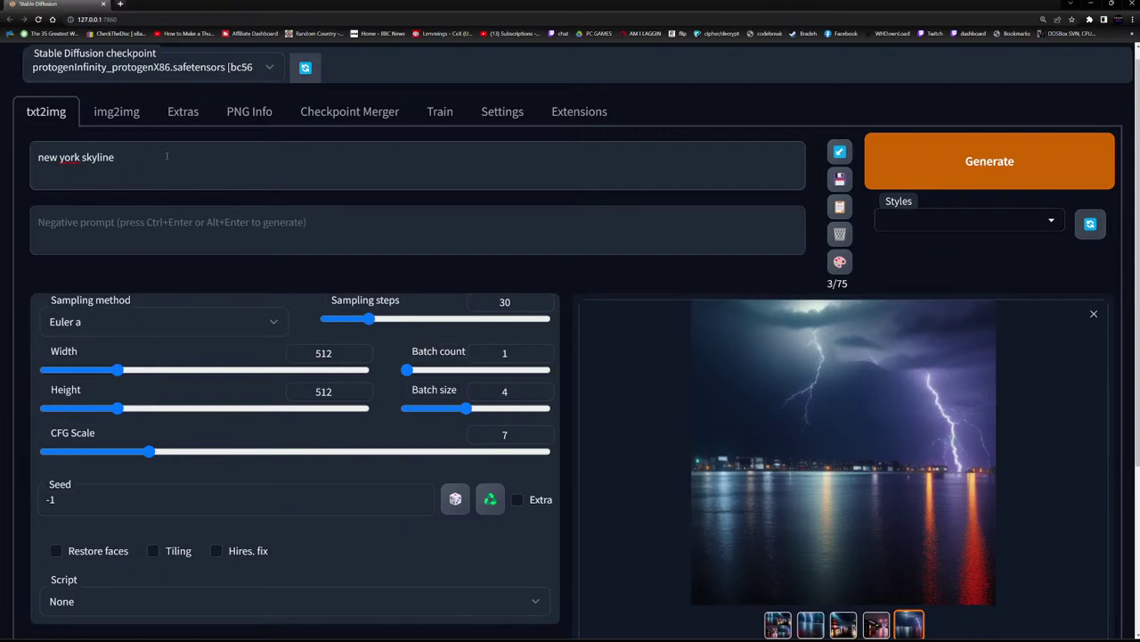
type(" , nuclear bomb, destruction, night")
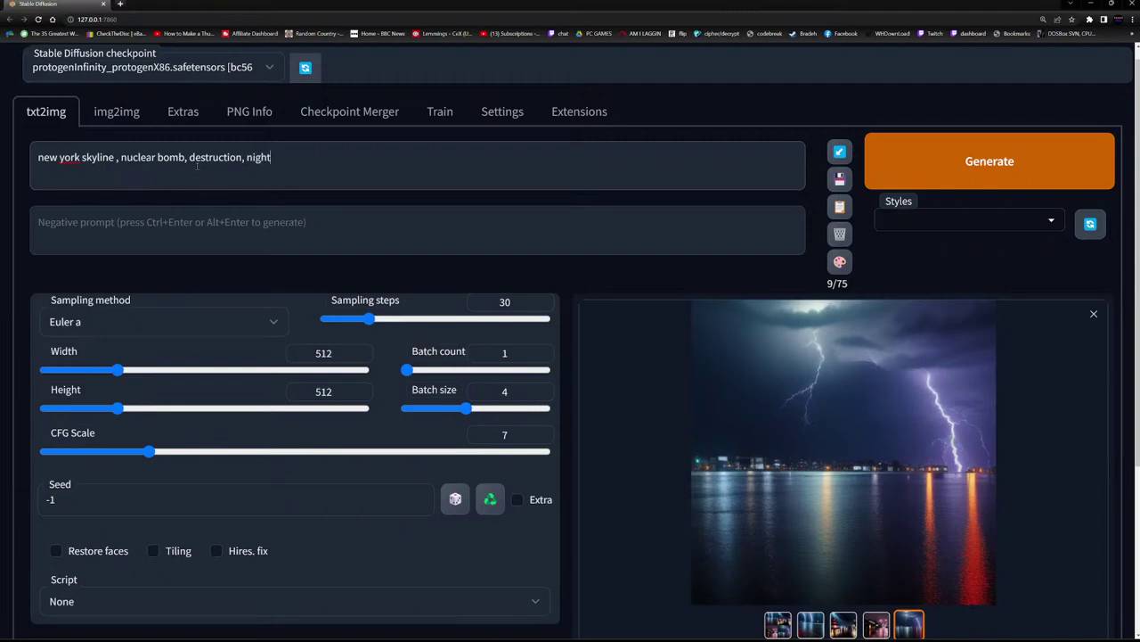
type(", fire, ")
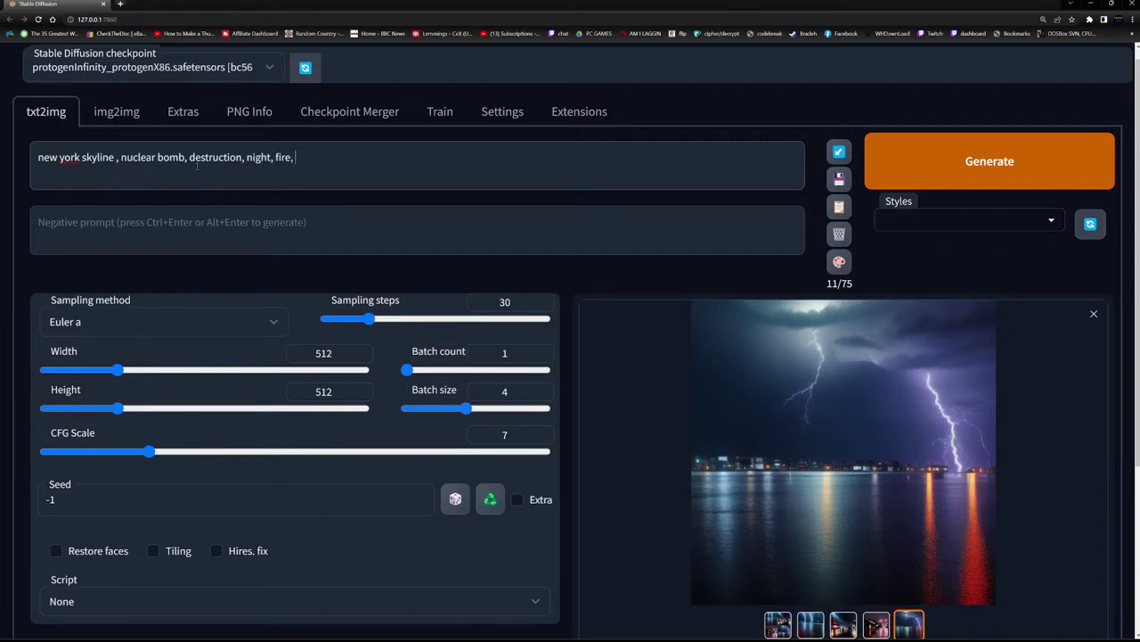
type("inferno, apocalypse")
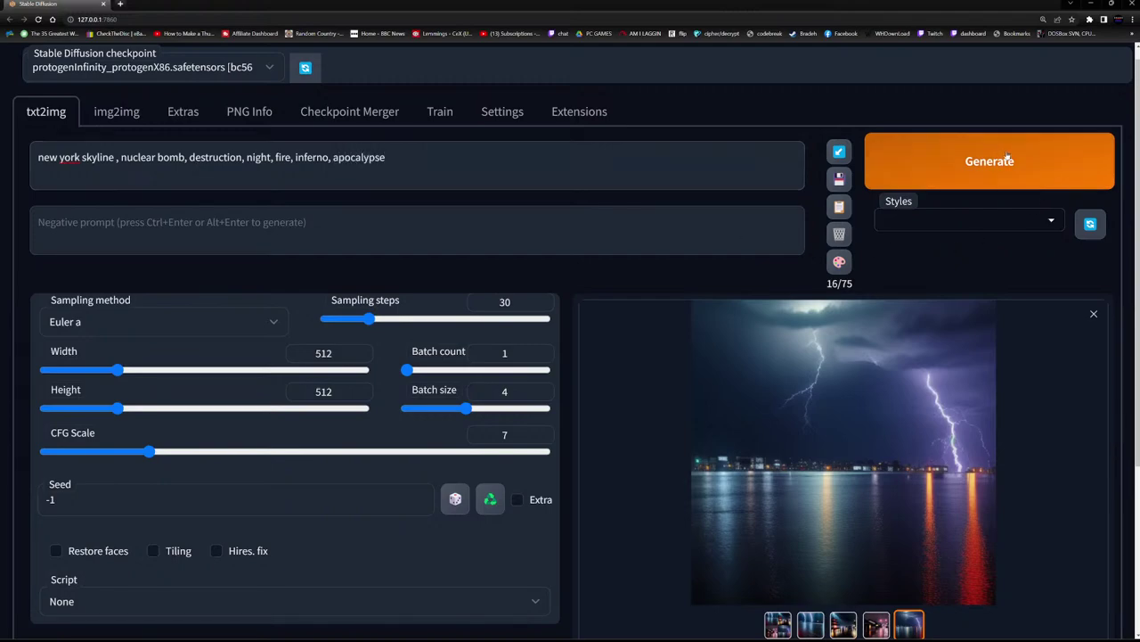
left_click(1008, 157)
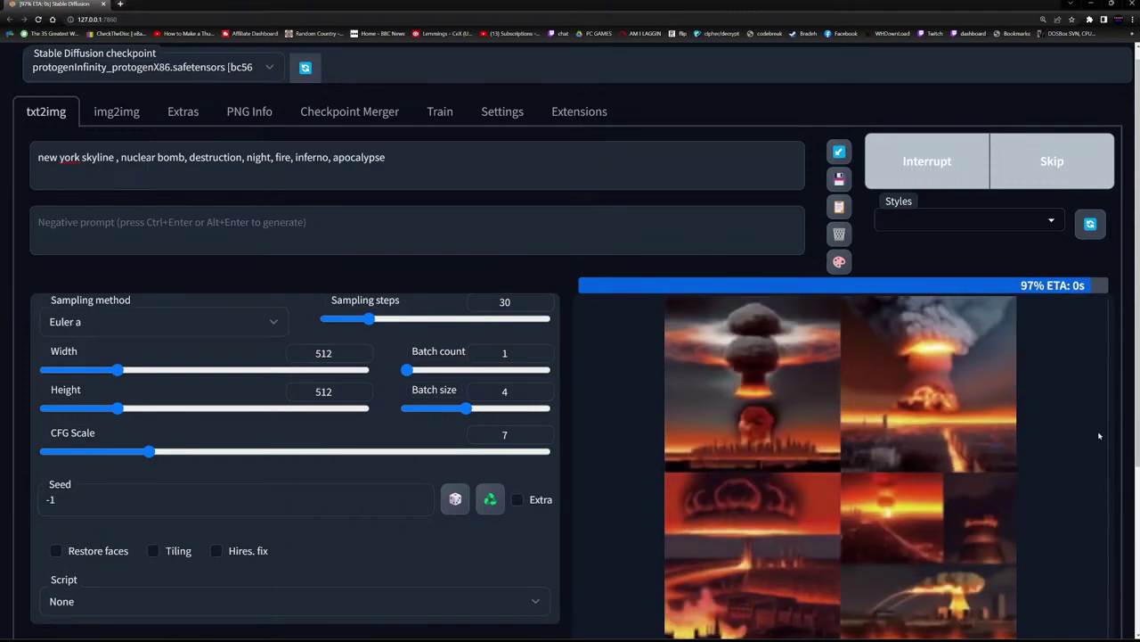
Inspect the first and second single New York skyline images enlarged, closing each enlarged view.
left_click(811, 624)
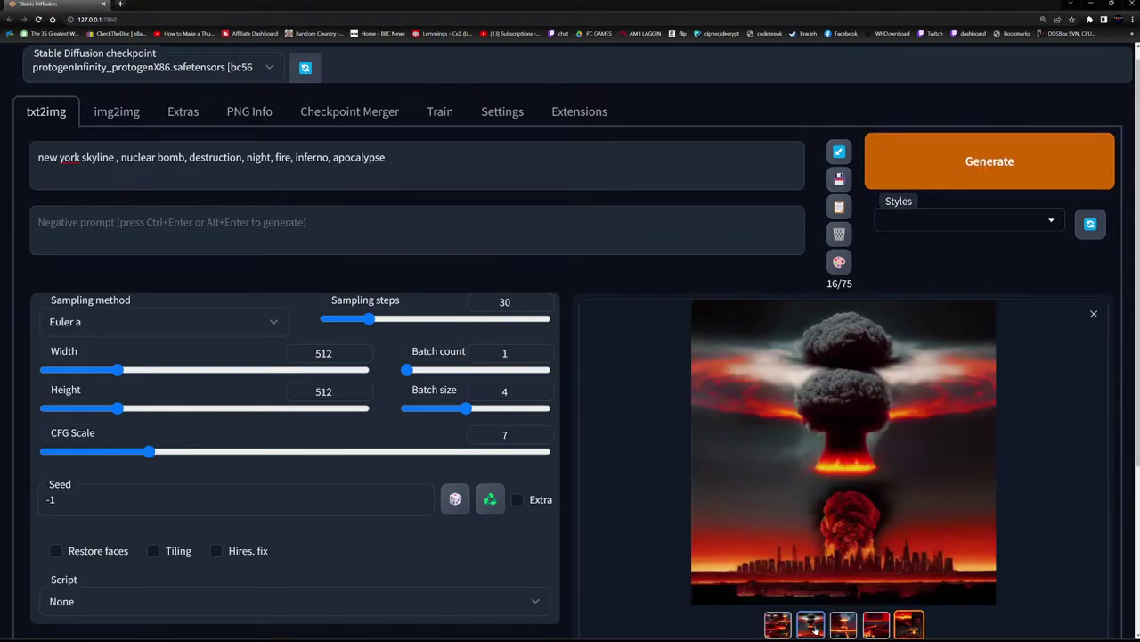
left_click(811, 625)
left_click(870, 551)
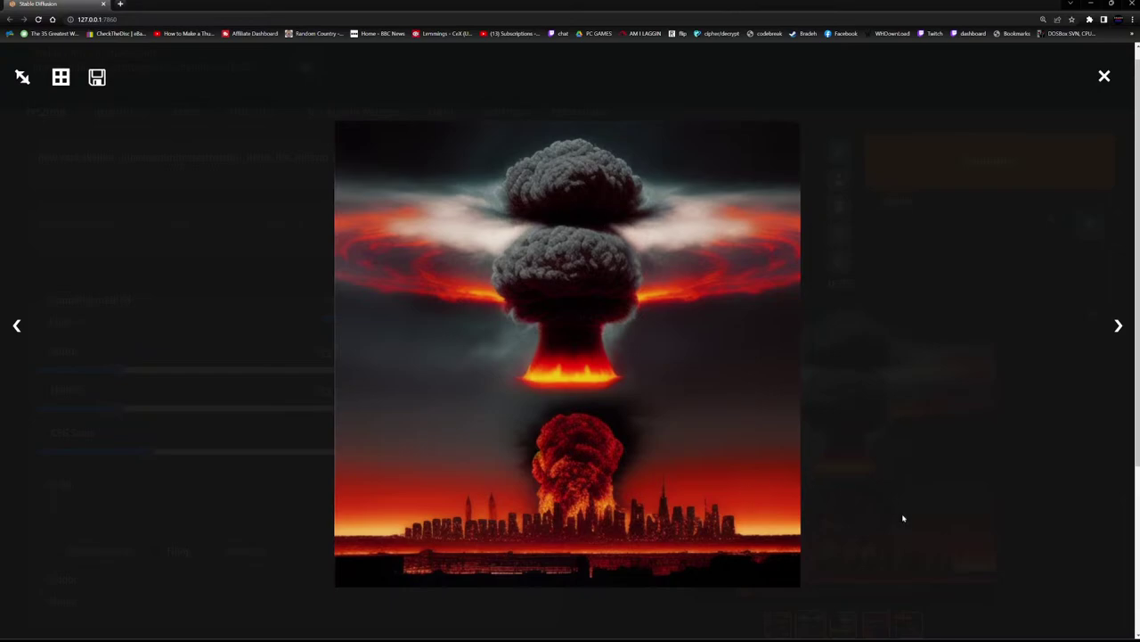
left_click(1046, 339)
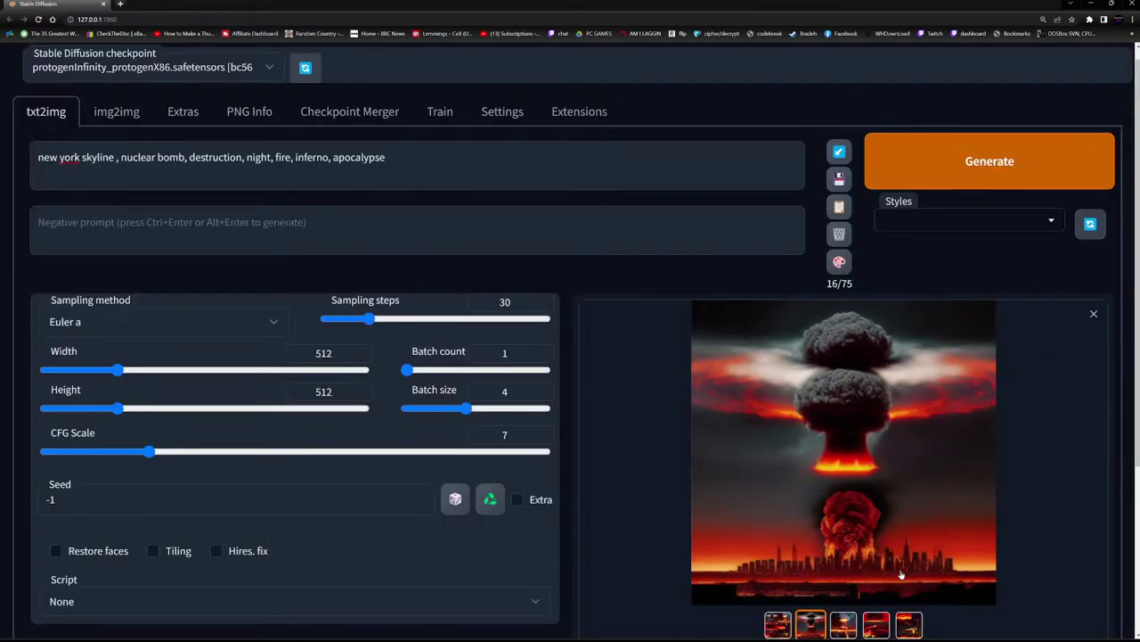
left_click(844, 623)
left_click(857, 526)
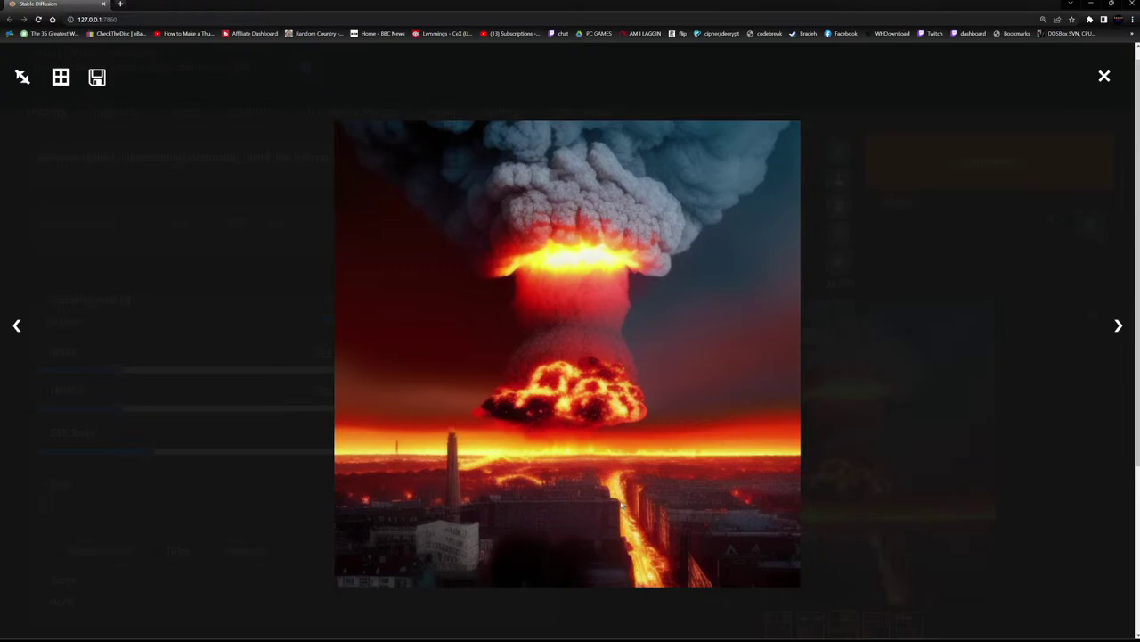
left_click(1052, 515)
Inspect the third and fourth single New York skyline images enlarged, closing each enlarged view.
left_click(876, 624)
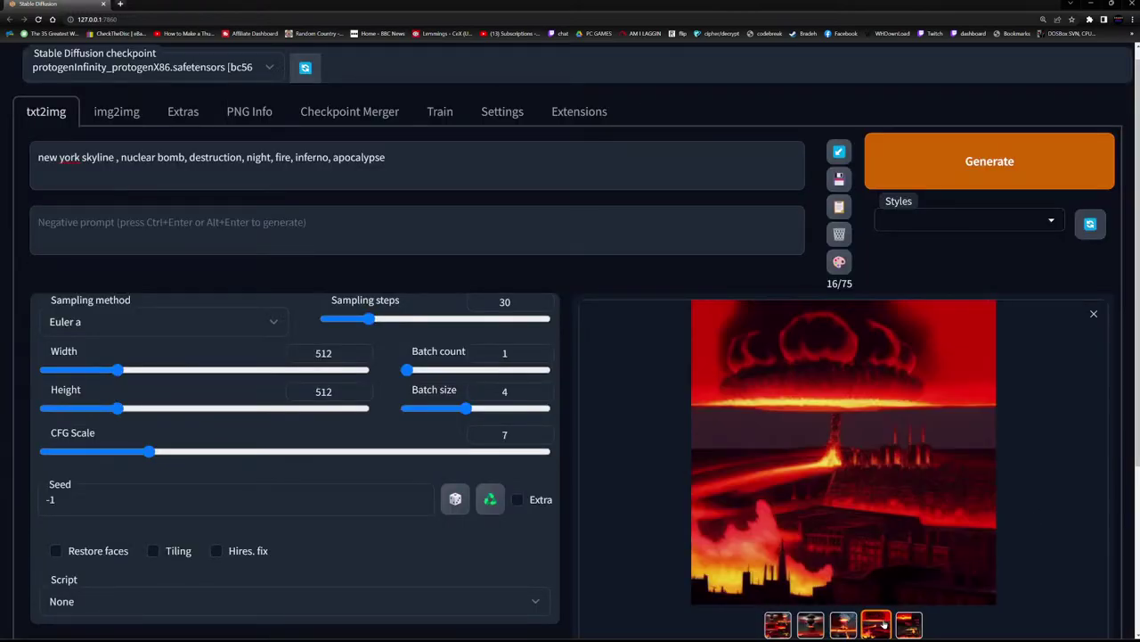
left_click(918, 542)
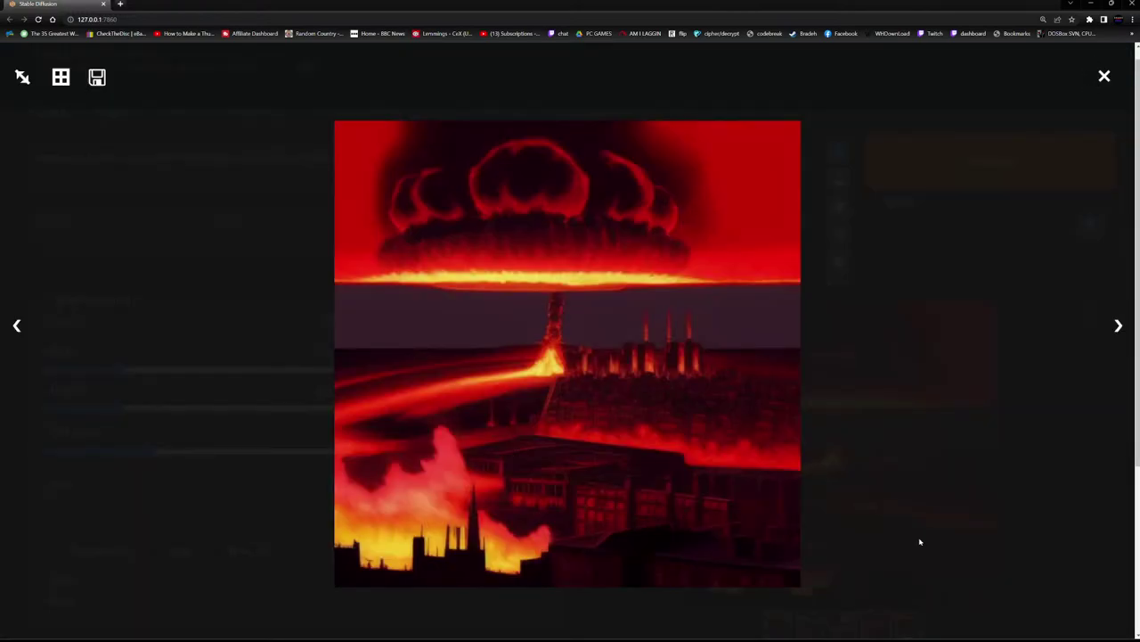
left_click(1059, 473)
left_click(917, 625)
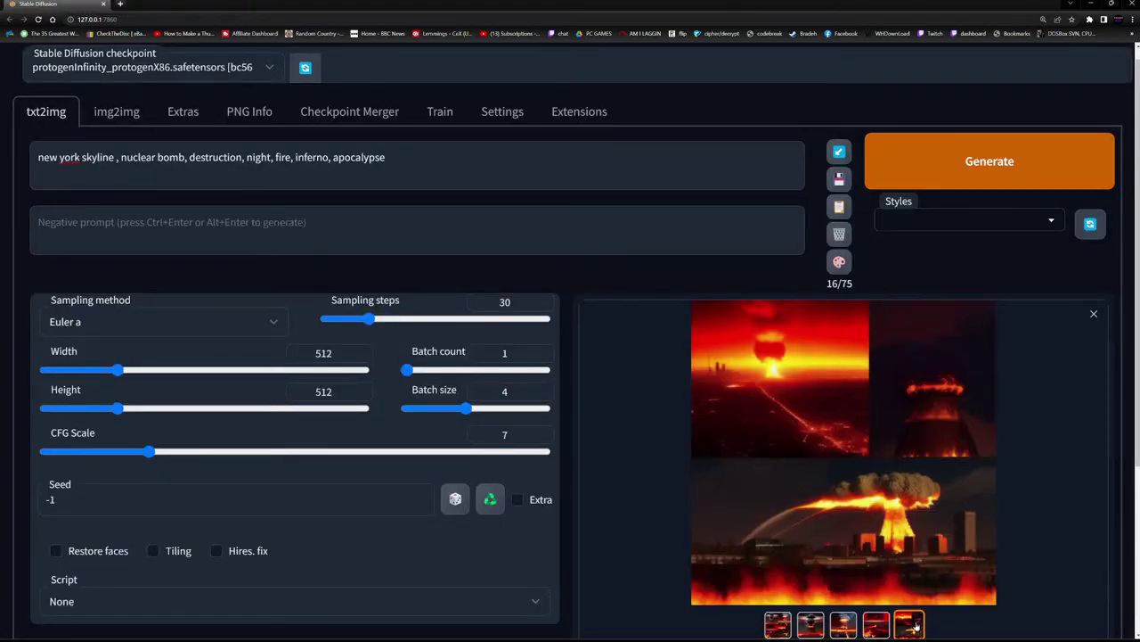
left_click(958, 535)
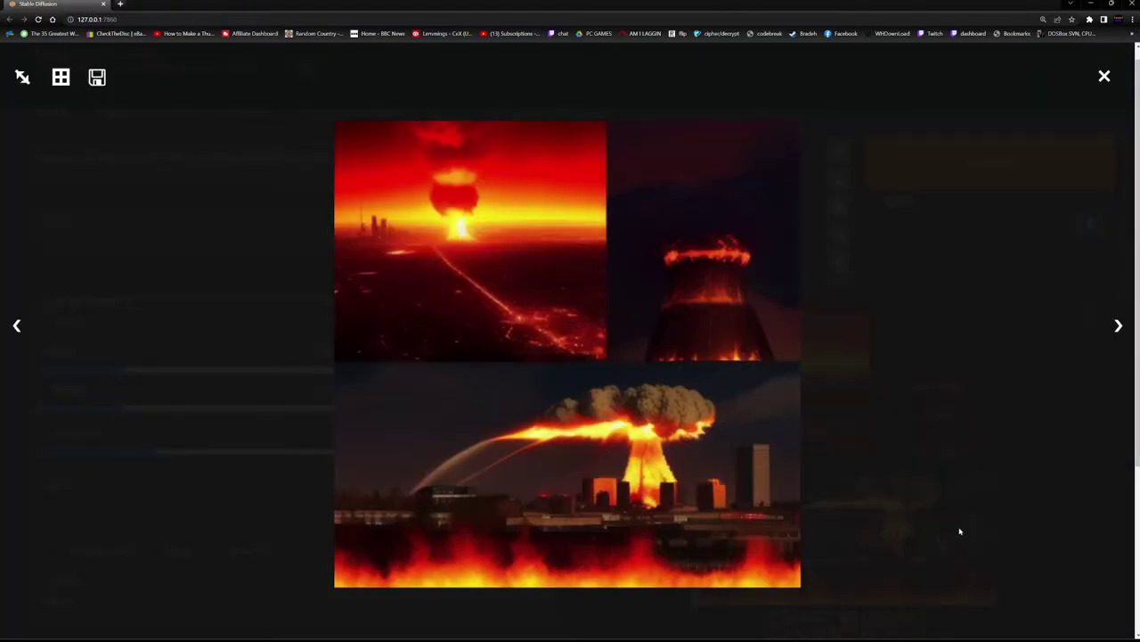
left_click(746, 459)
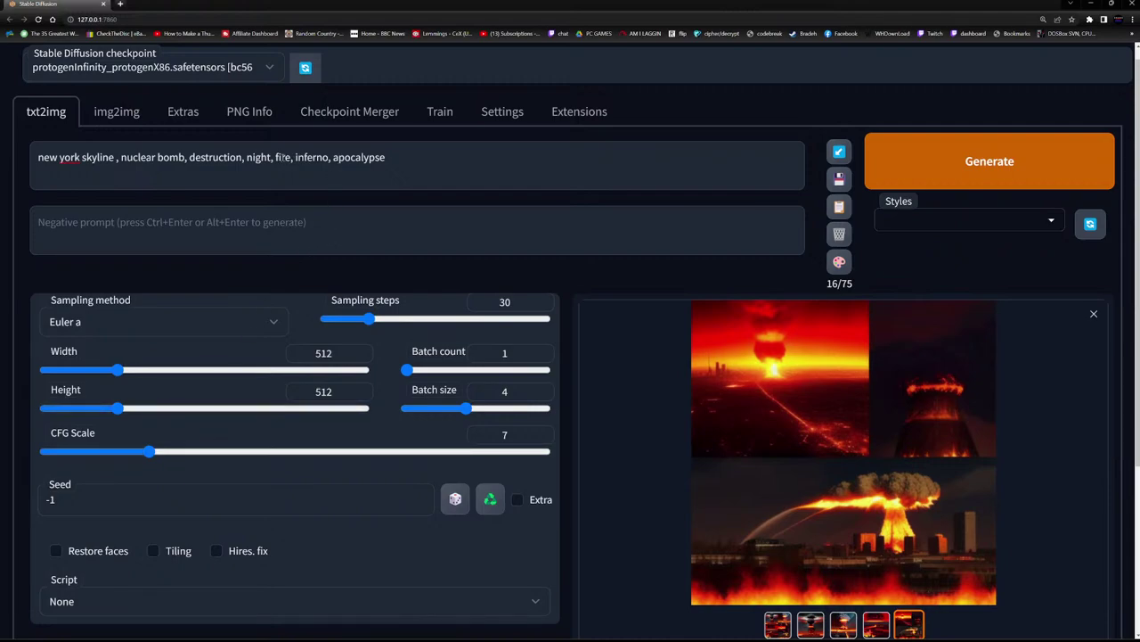
Remove "fire, inferno" and the surplus comma from the New York skyline prompt.
left_click_drag(275, 157, 329, 158)
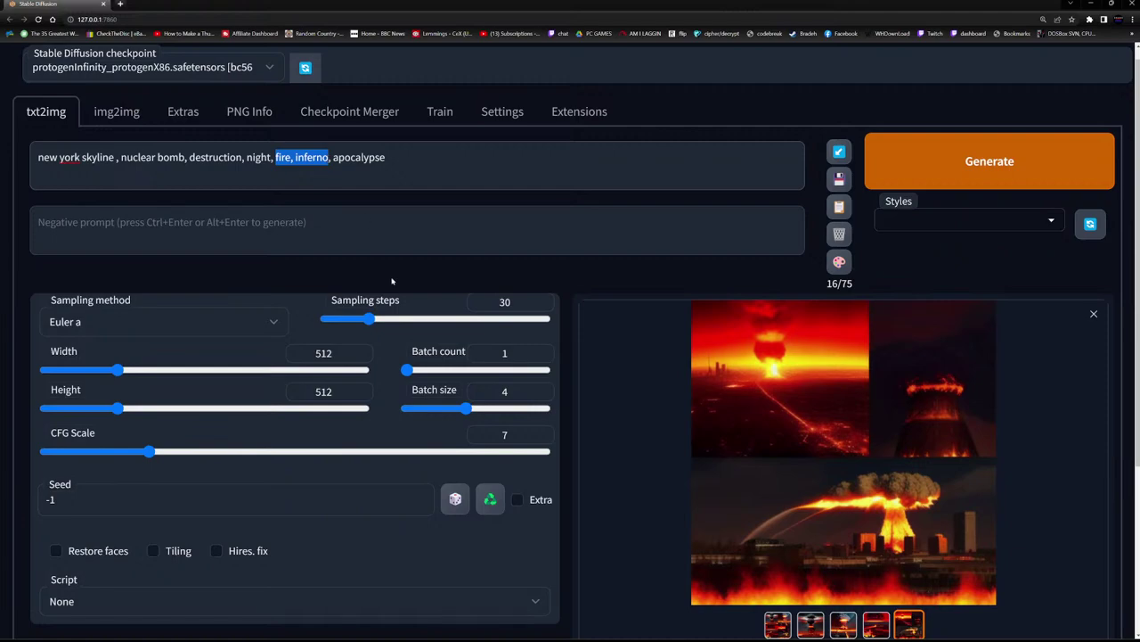
key("BackSpace")
key("BackSpace")
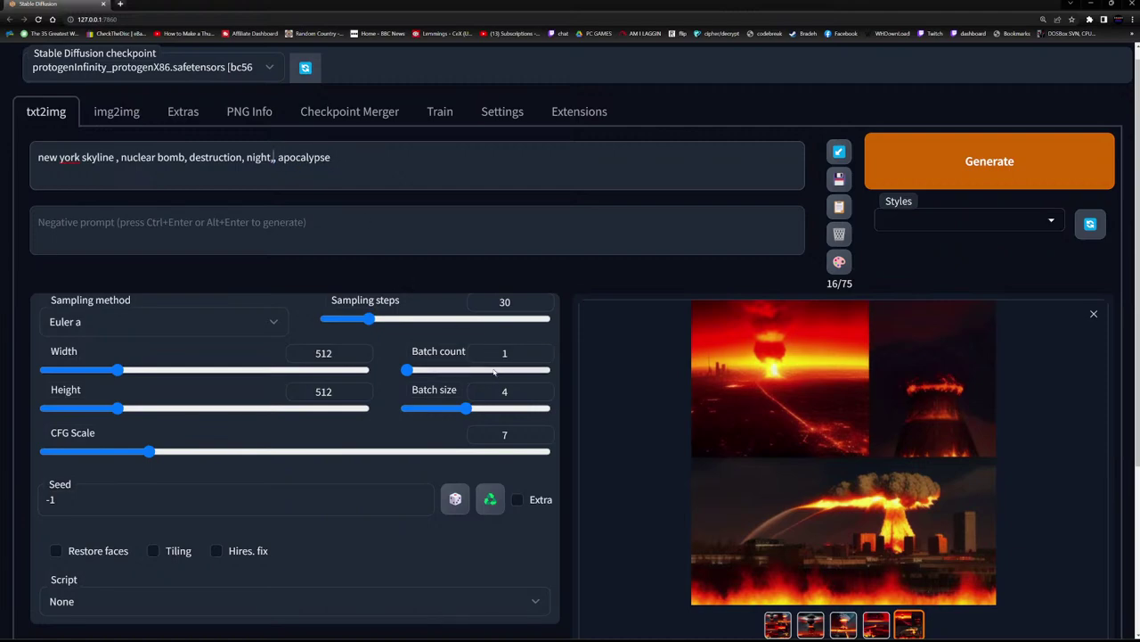
key("BackSpace")
Set the batch count to 4 and generate the New York skyline images.
left_click_drag(407, 372, 414, 376)
left_click(994, 165)
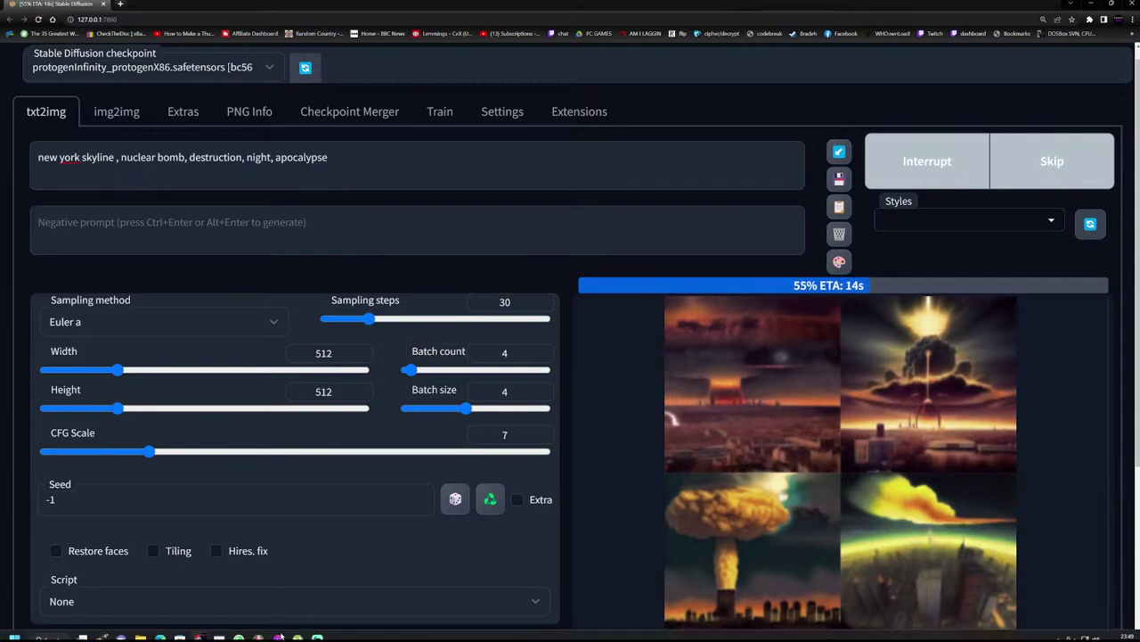
Check the GPU load and memory usage in Task Manager during generation, widening its window and moving it out of the way.
left_click(218, 629)
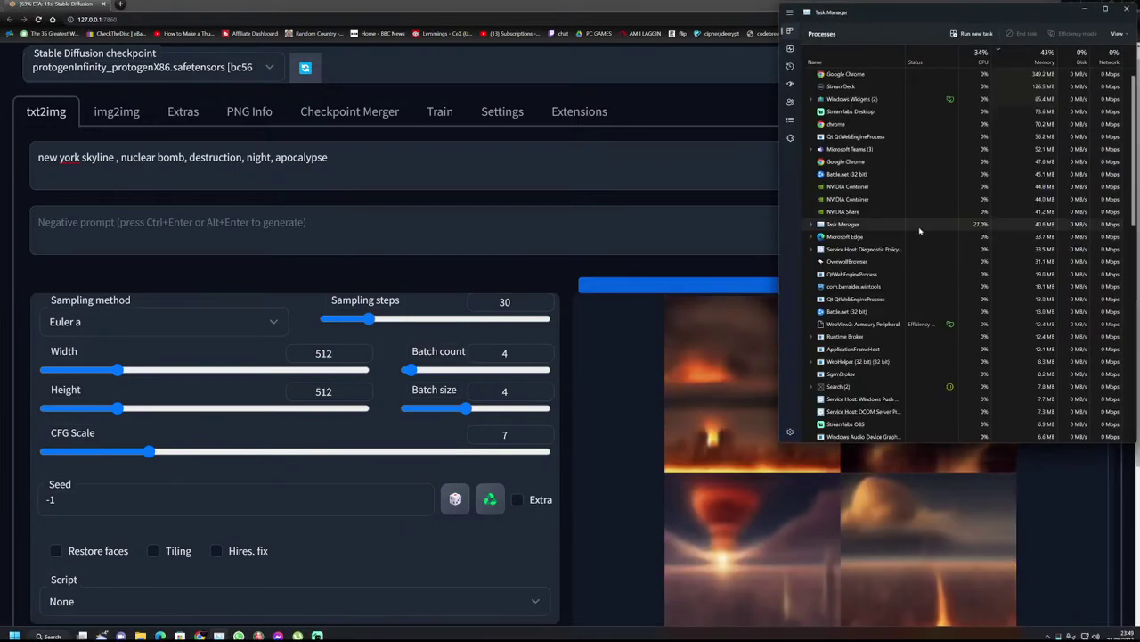
left_click(791, 49)
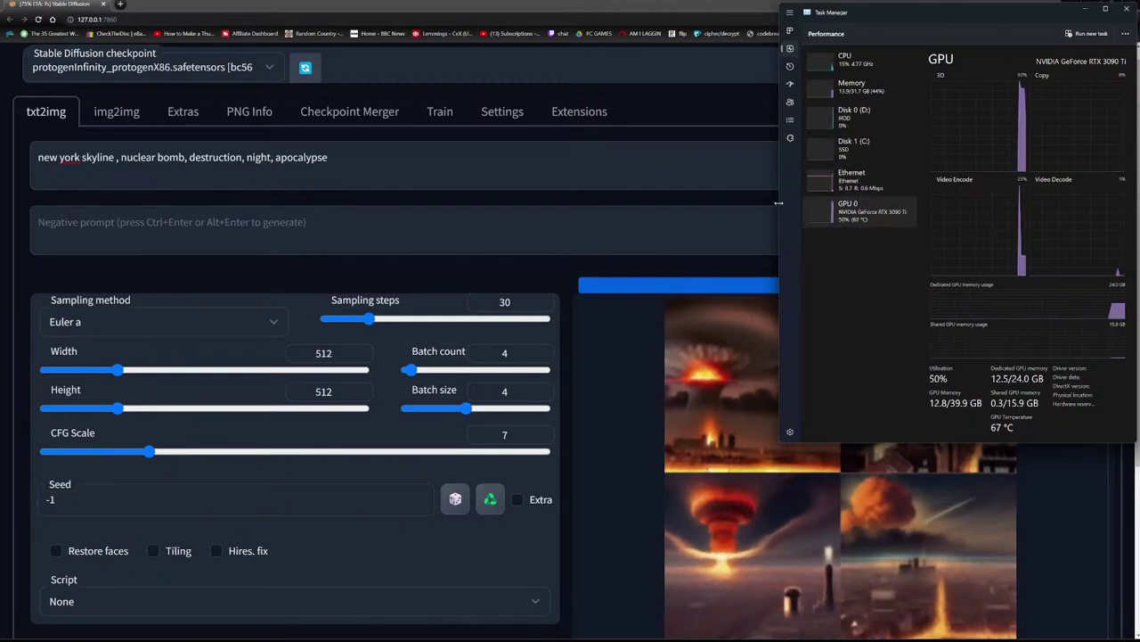
left_click_drag(781, 205, 595, 205)
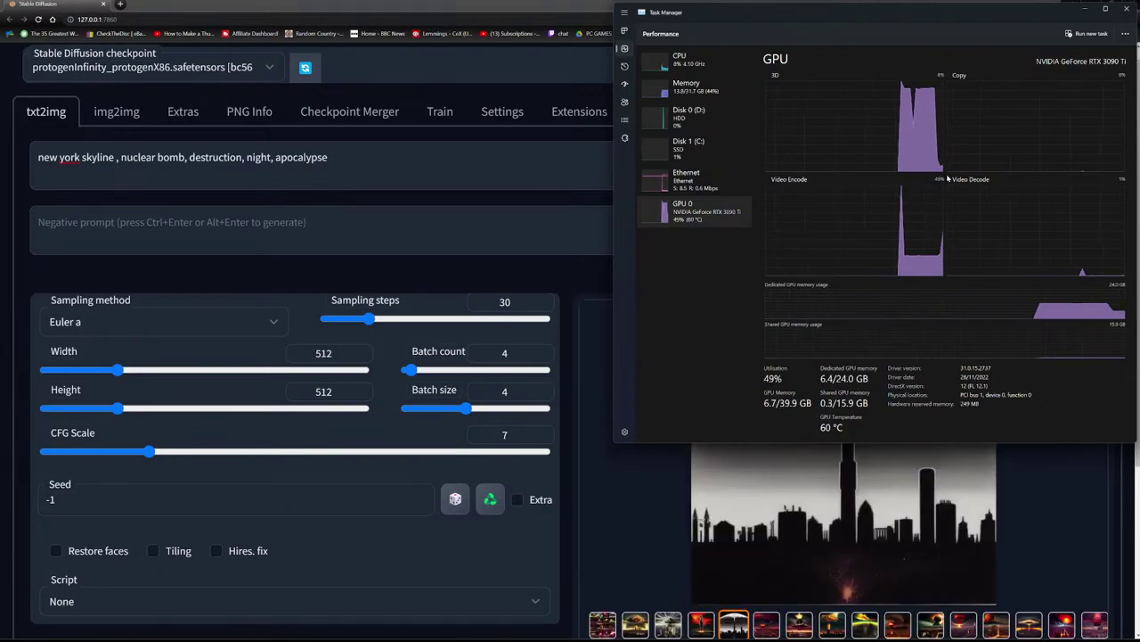
key("super+Down")
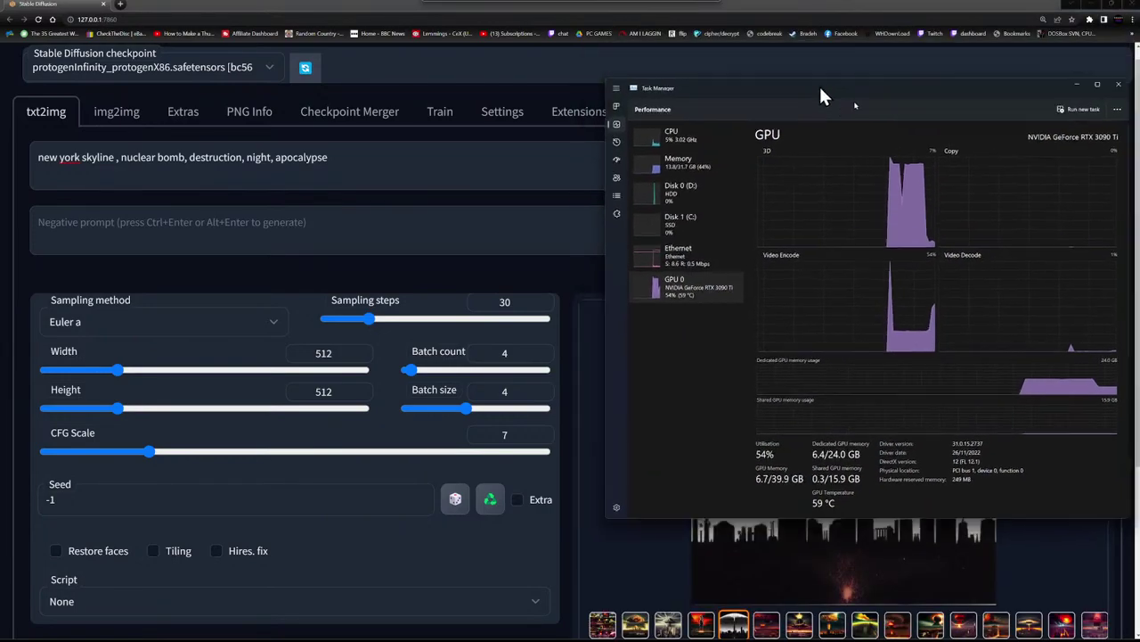
Preview the nuclear bomb skyline grid and first image, and view the second through fifth images enlarged.
left_click(603, 626)
left_click(630, 626)
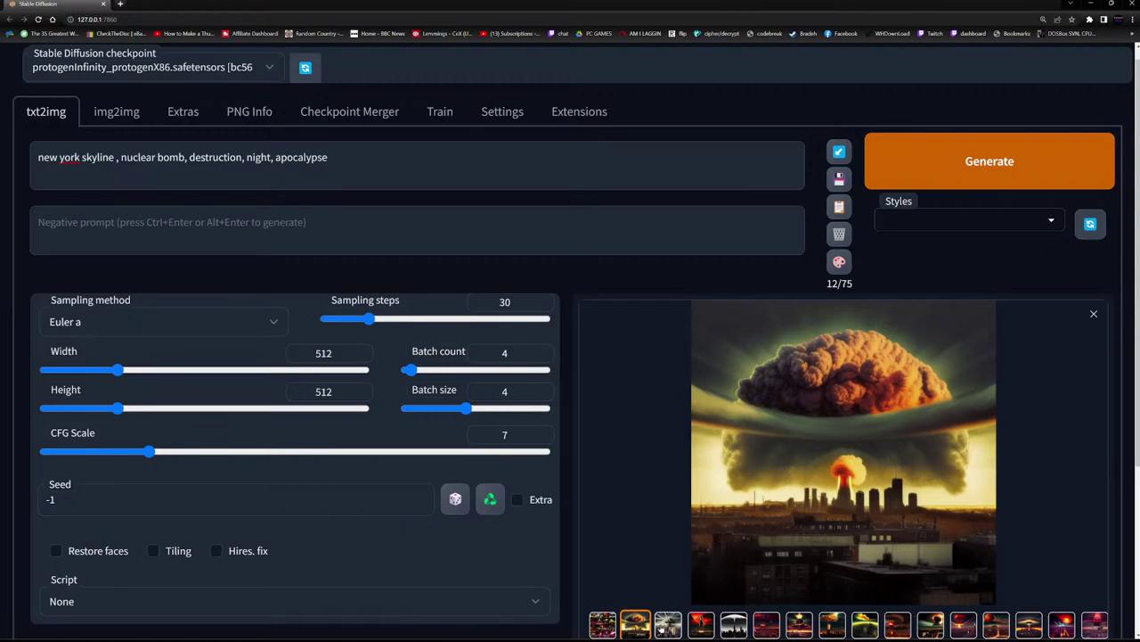
left_click(666, 628)
left_click(824, 539)
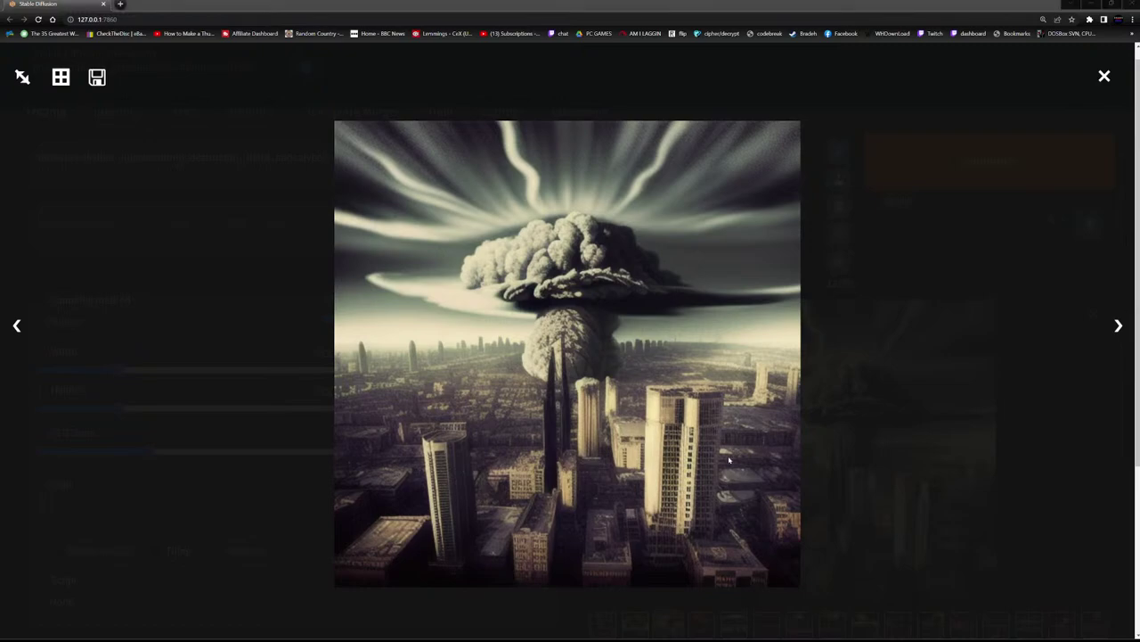
left_click(1116, 326)
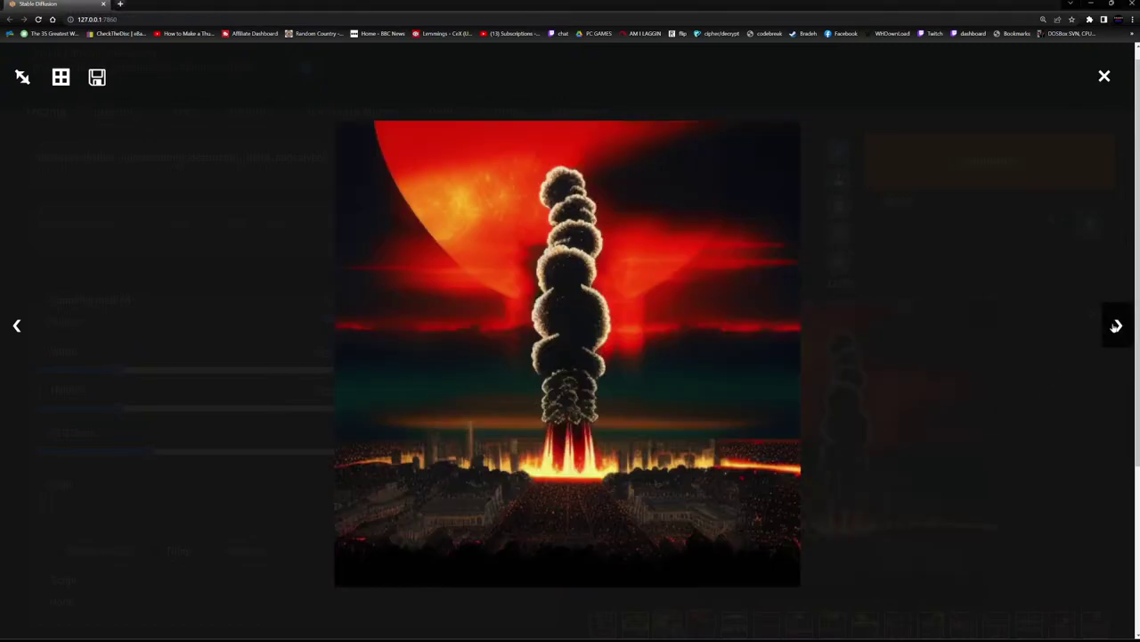
left_click(1116, 326)
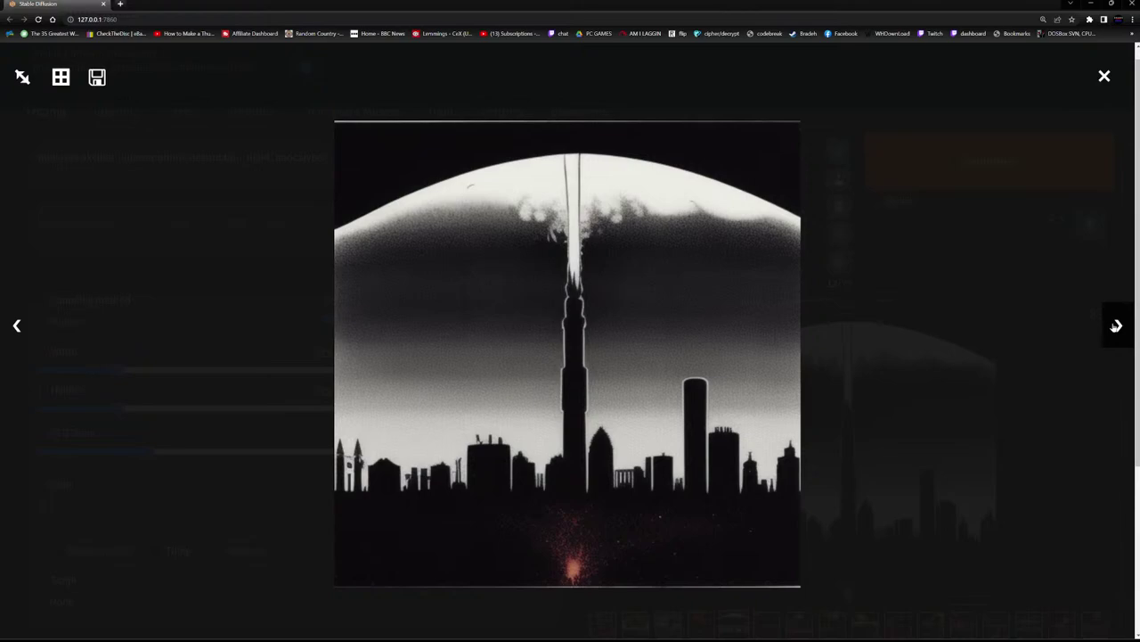
left_click(1116, 326)
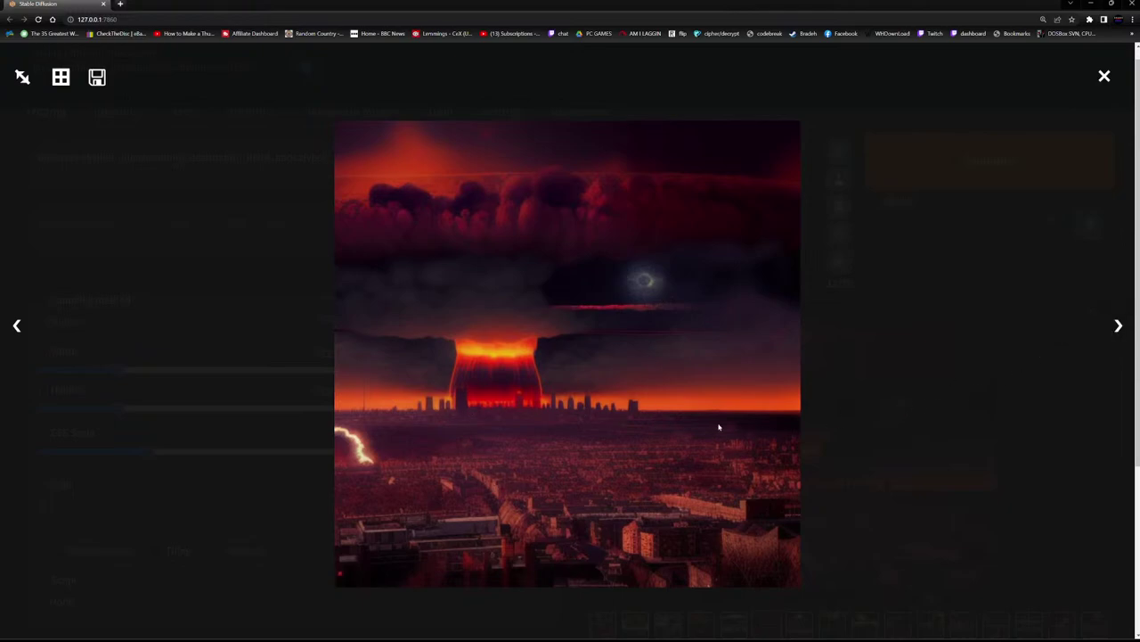
Page through the sixth to eleventh nuclear bomb skyline images in the enlarged view.
left_click(1119, 326)
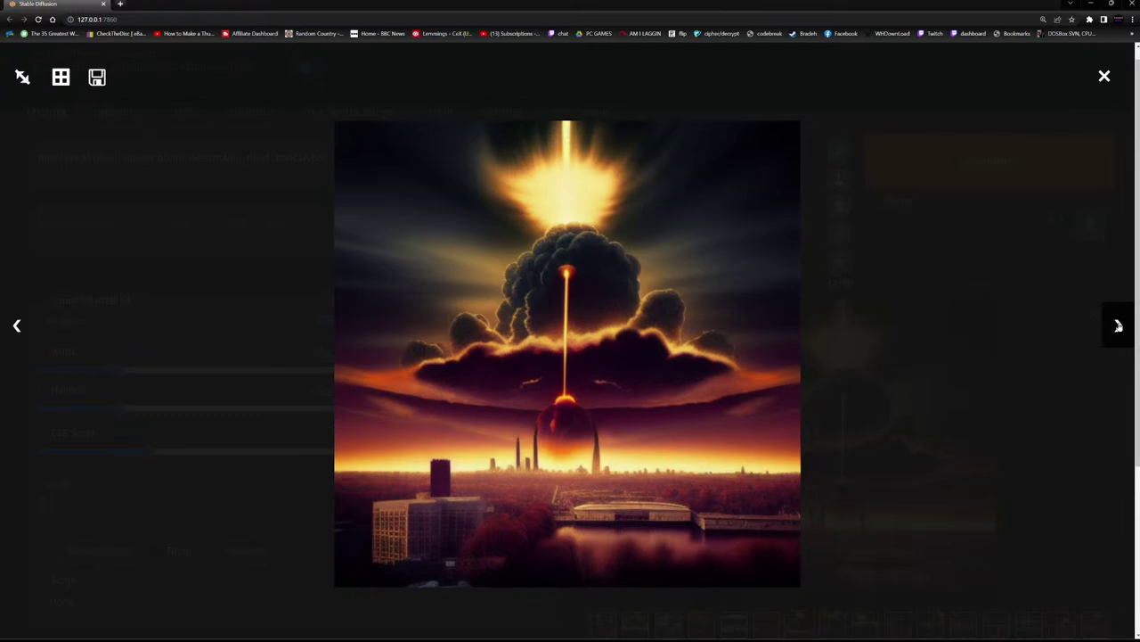
left_click(1118, 327)
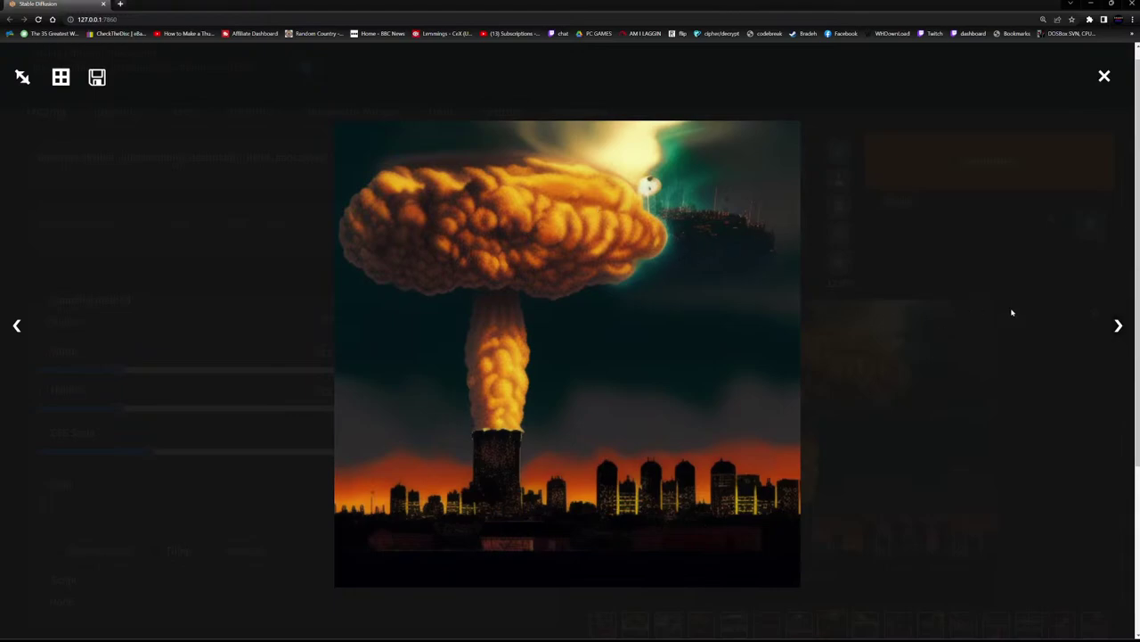
left_click(1121, 326)
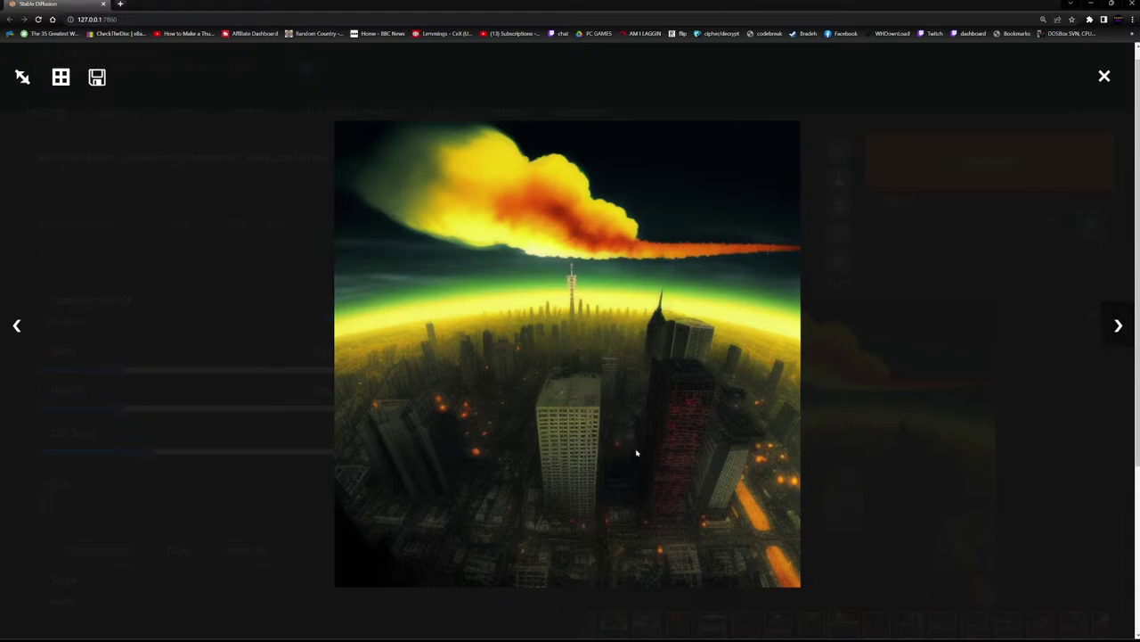
left_click(1119, 328)
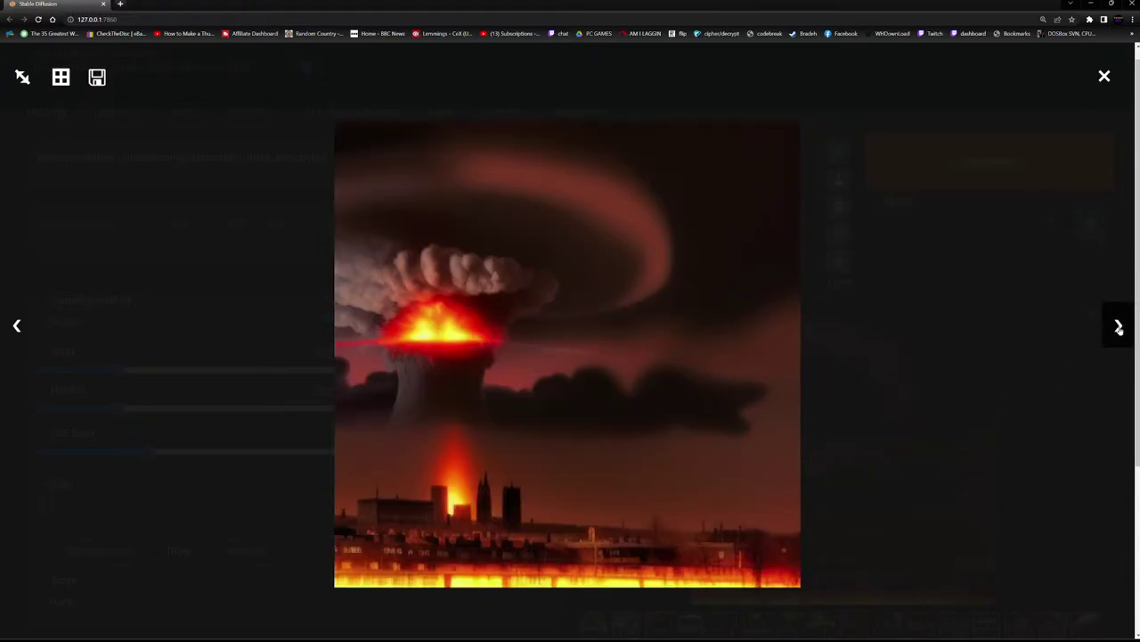
left_click(1120, 327)
left_click(1119, 328)
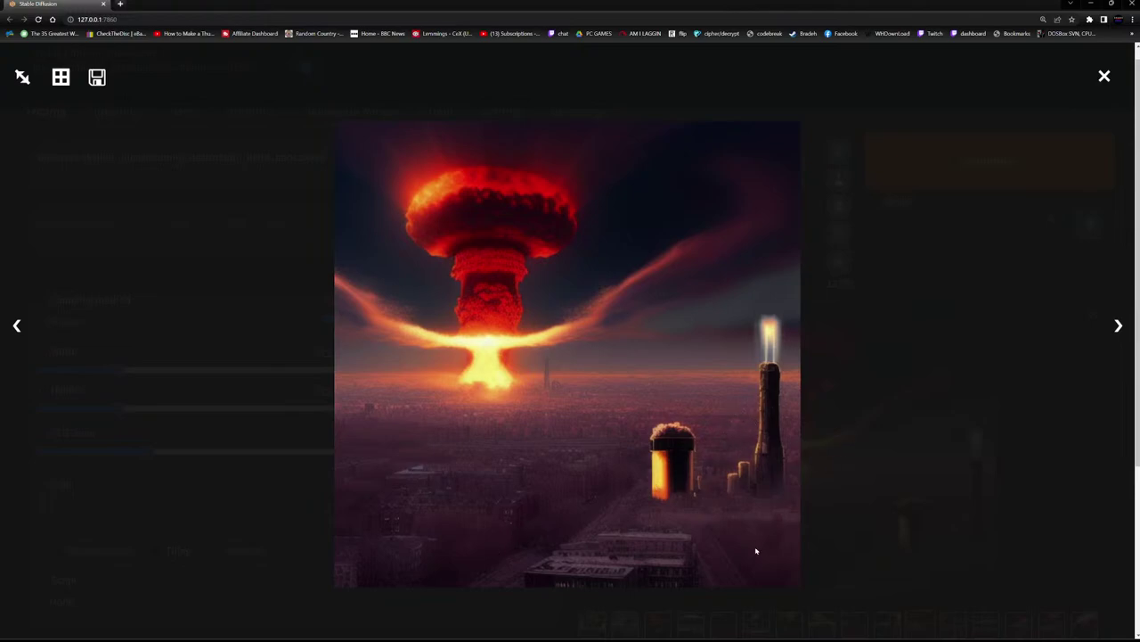
Page through the twelfth to sixteenth nuclear bomb skyline images and close the enlarged view at the grid.
left_click(1118, 326)
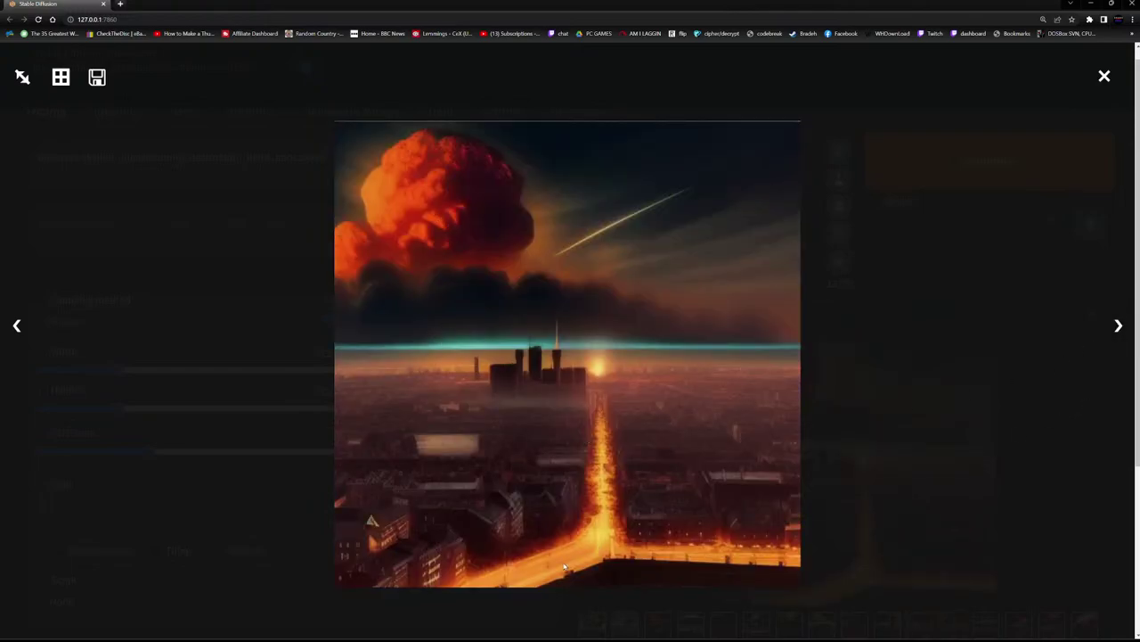
left_click(1119, 326)
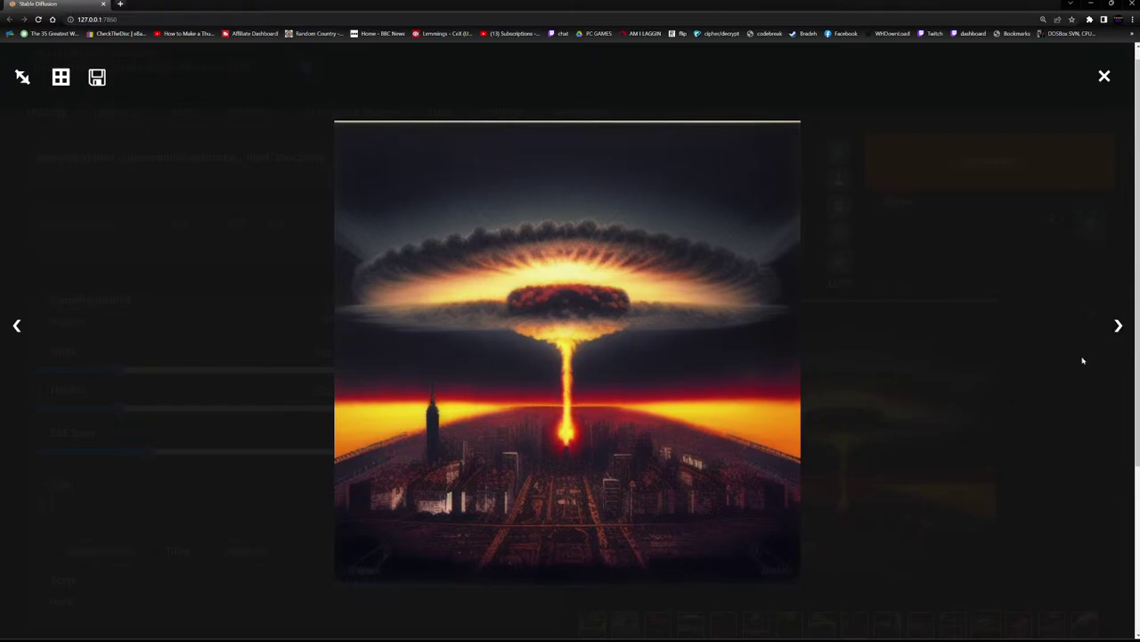
left_click(1120, 328)
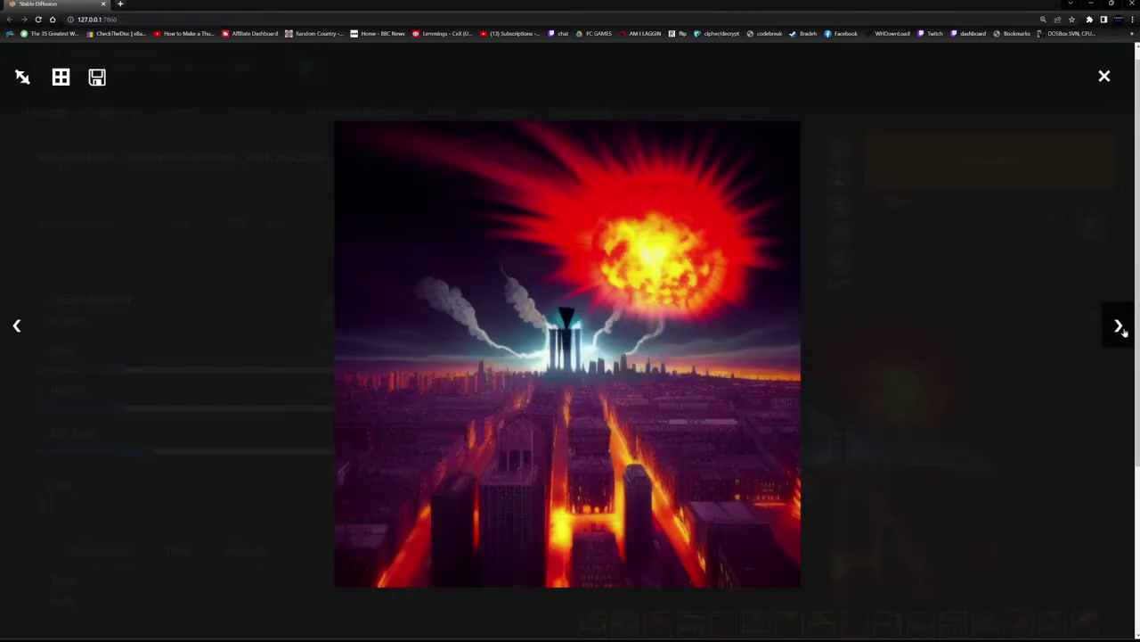
left_click(1120, 327)
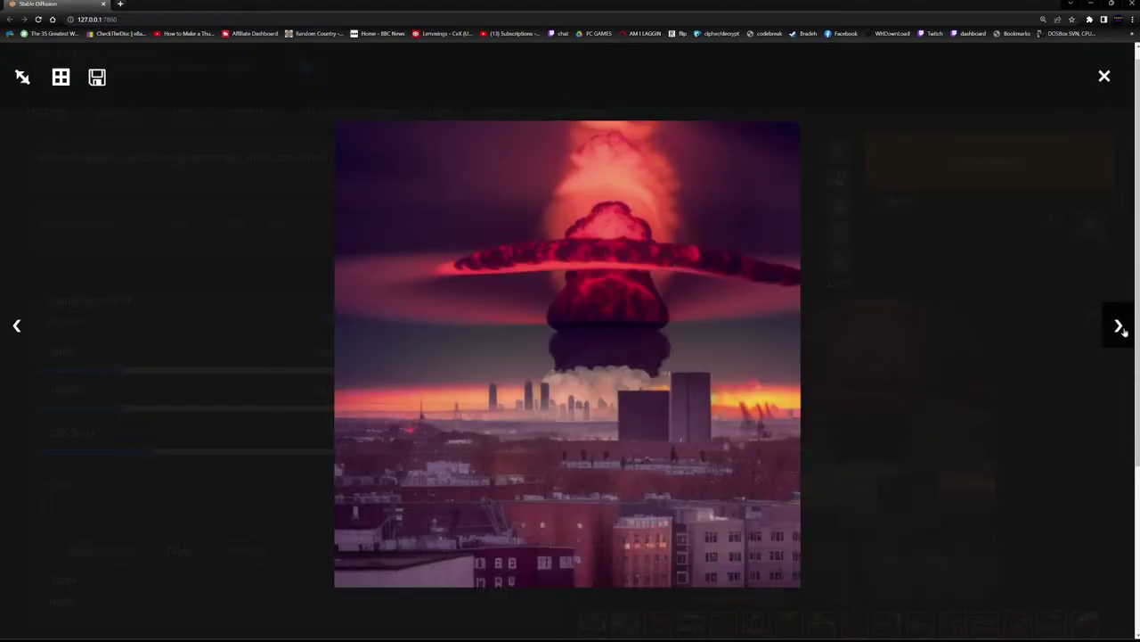
left_click(1120, 327)
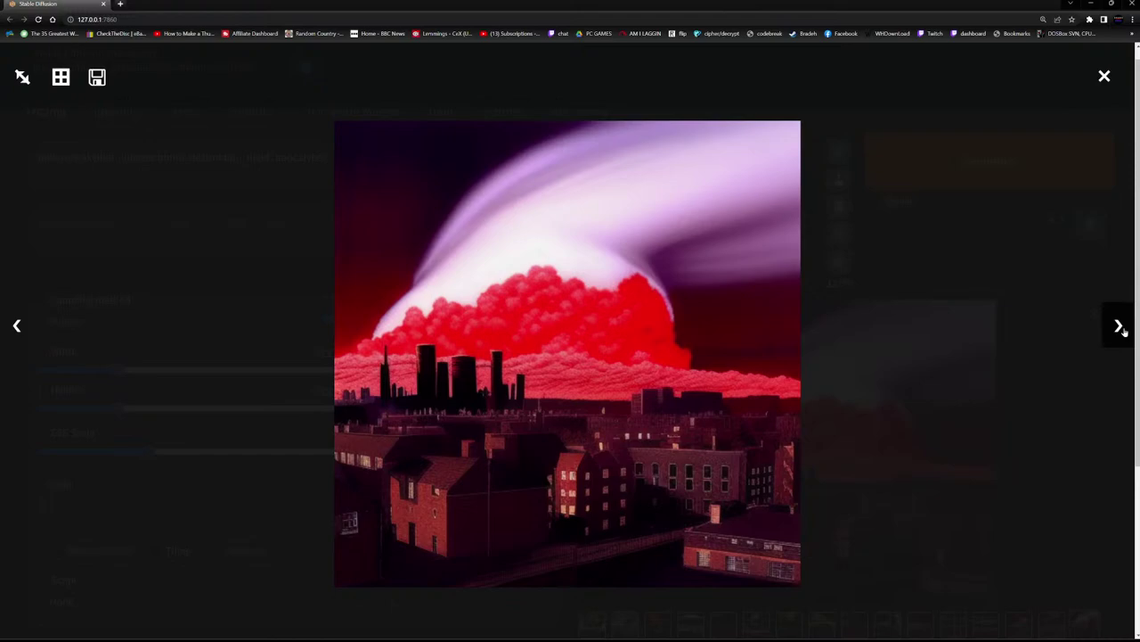
left_click(1120, 328)
left_click(655, 337)
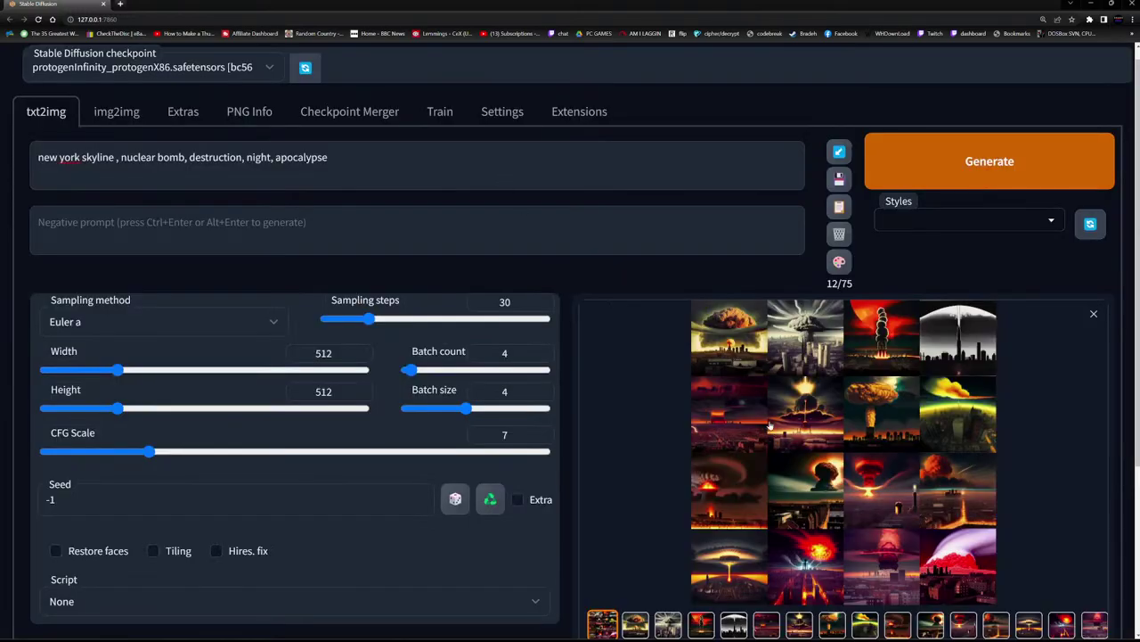
Inspect the second nuclear bomb skyline image enlarged again, close it, and preview the third to fifth images.
left_click(669, 624)
left_click(844, 497)
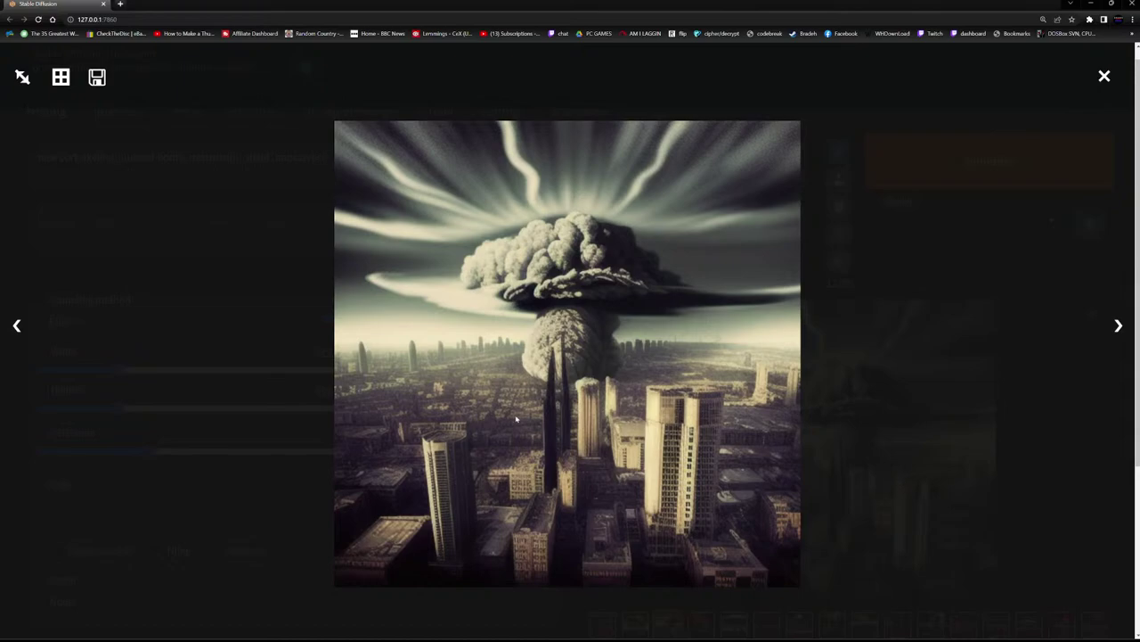
right_click(574, 367)
left_click(614, 392)
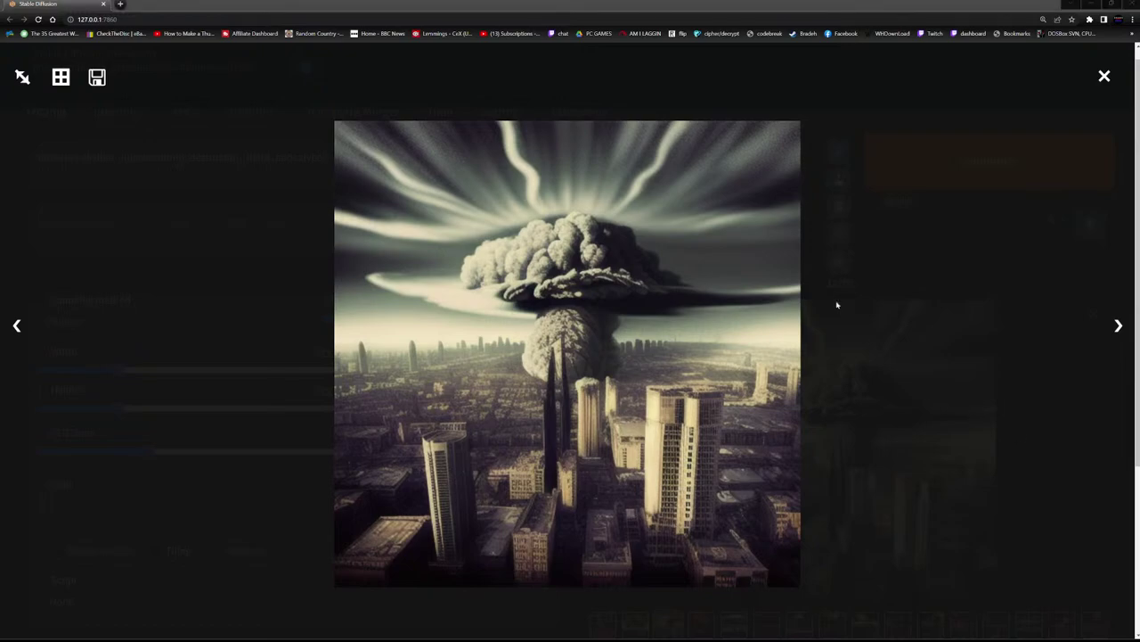
left_click(1104, 76)
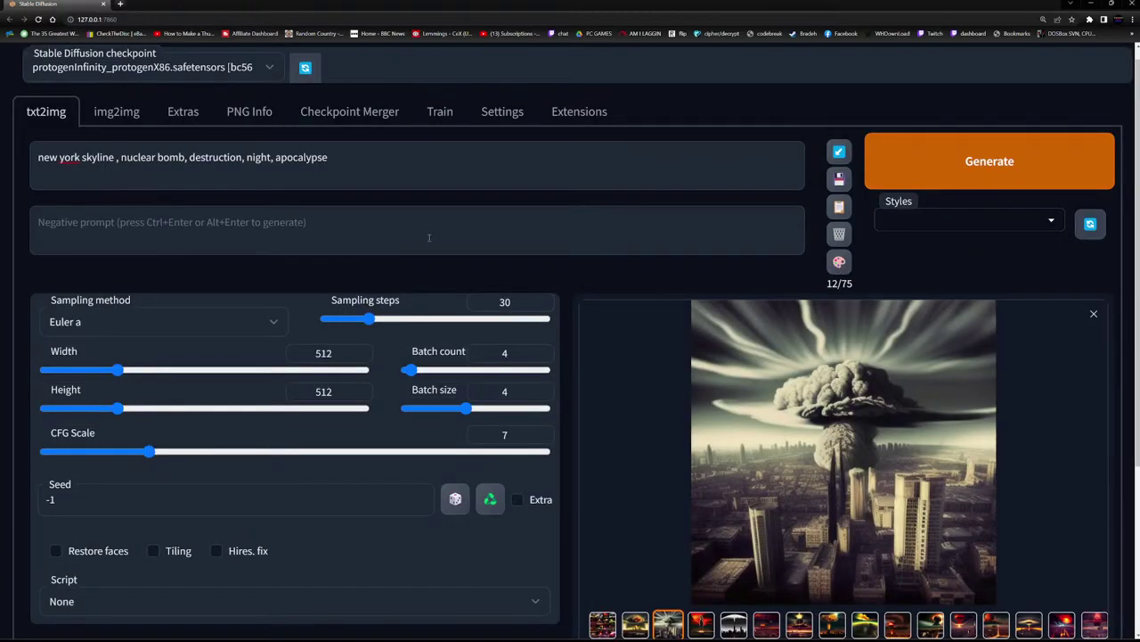
left_click(701, 624)
left_click(734, 624)
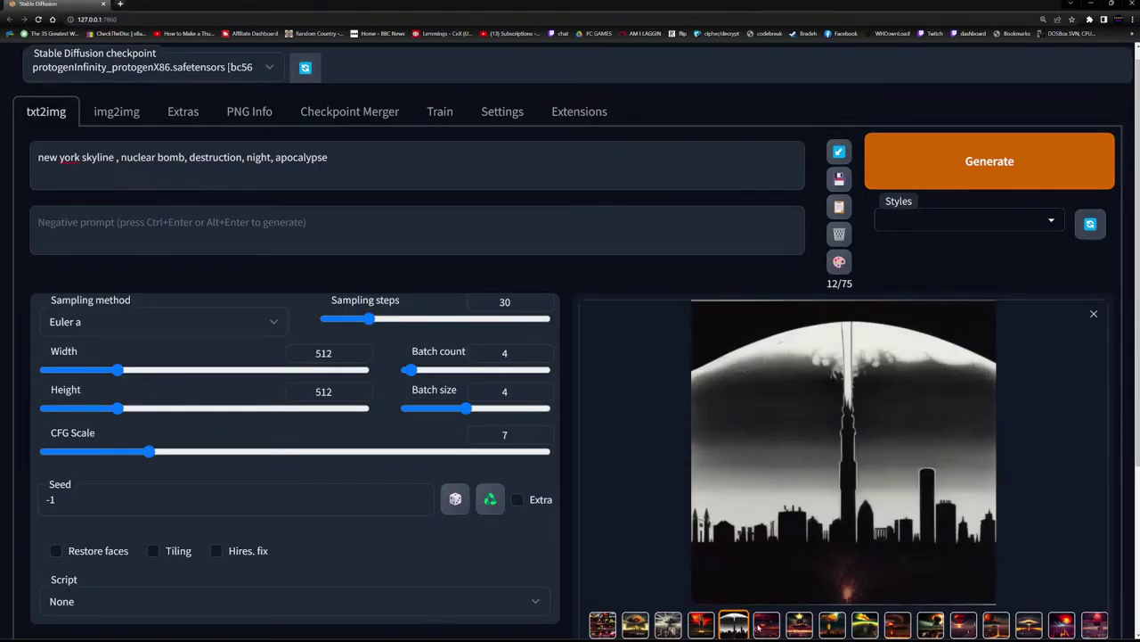
left_click(766, 626)
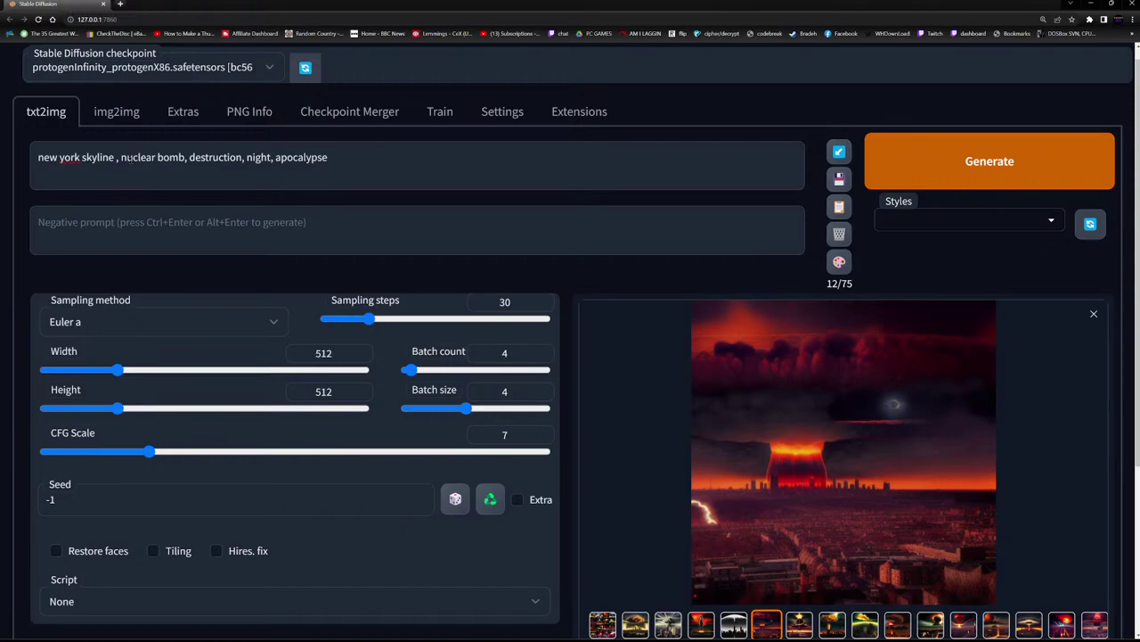
Replace "nuclear bomb, destruction, night, apocalypse" in the prompt with "asteroid, explosion," and generate the images.
left_click_drag(348, 160, 38, 158)
left_click(479, 162)
left_click_drag(328, 156, 123, 158)
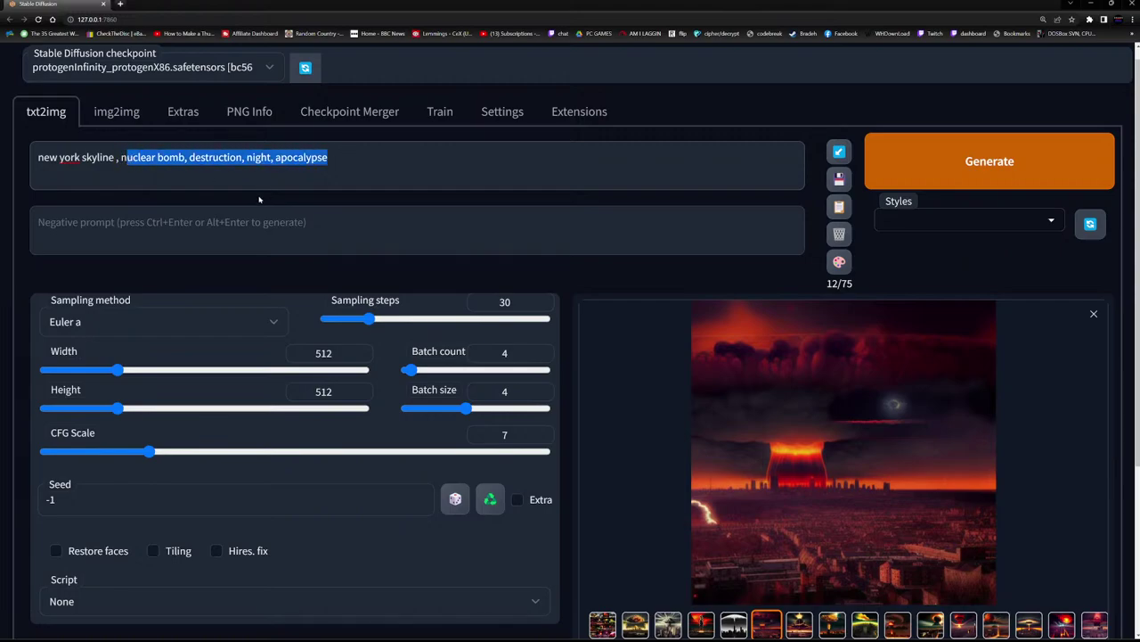
key("BackSpace")
key("BackSpace")
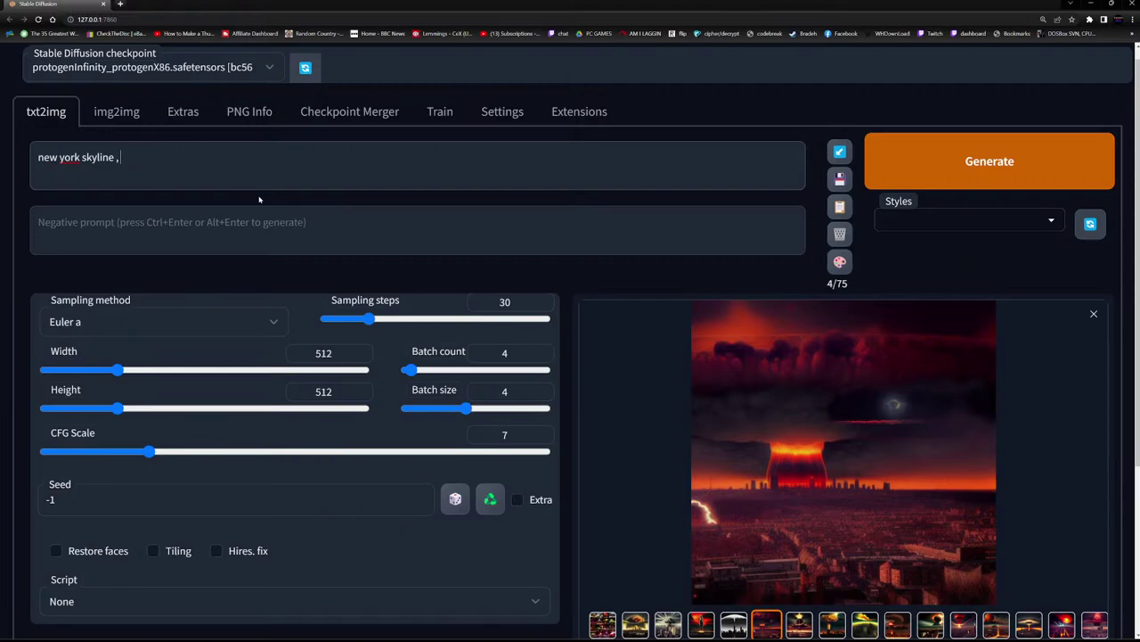
type("asteroid, explosion,")
left_click(892, 140)
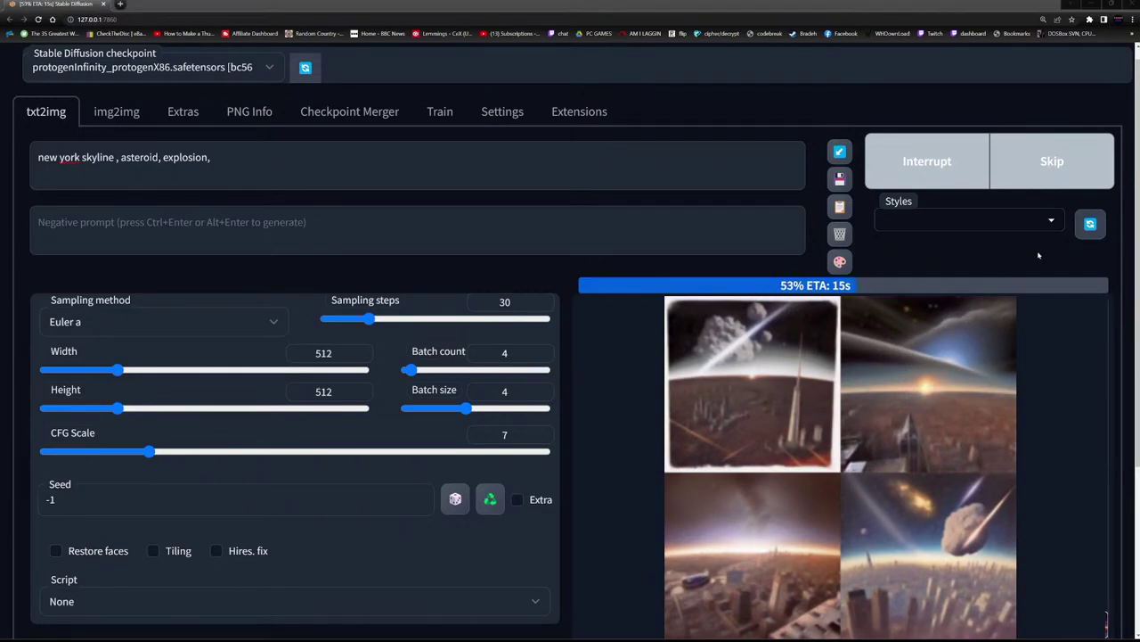
Compare the GPU and CPU load in Task Manager during generation, and move its window off the results.
key("ctrl+shift+Escape")
left_click_drag(1051, 156, 638, 152)
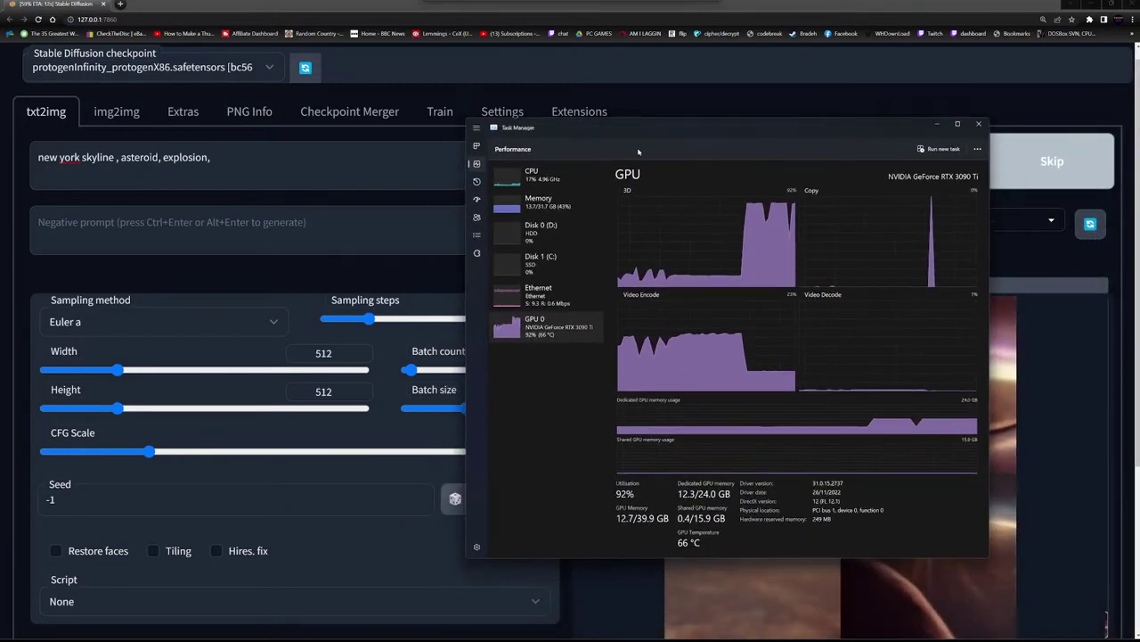
left_click(532, 175)
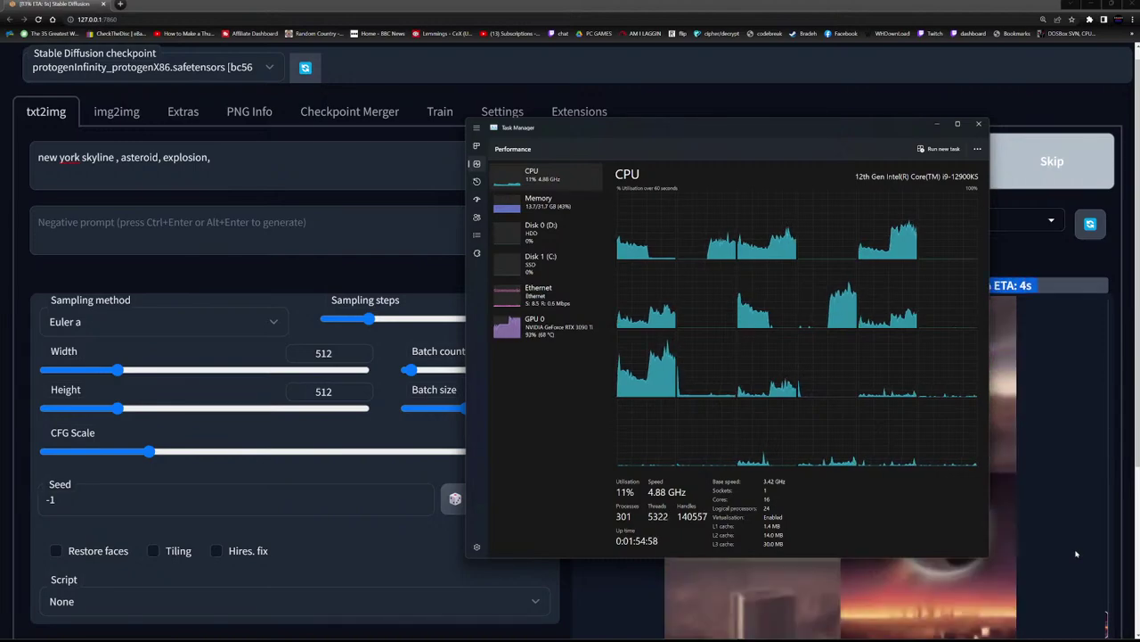
left_click(579, 333)
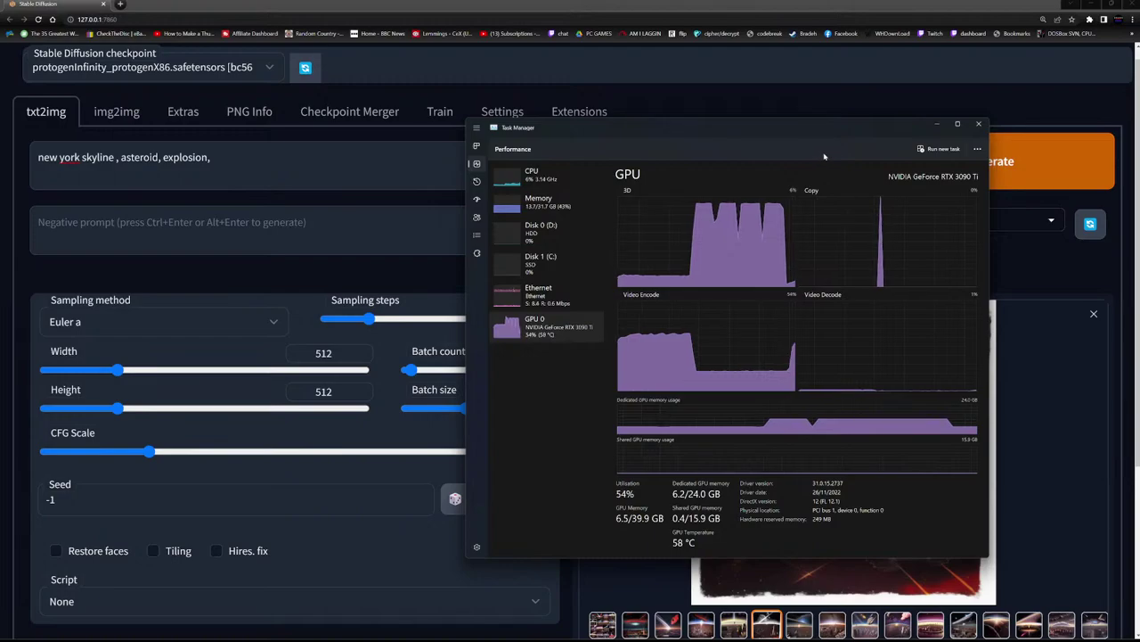
left_click_drag(803, 121, 1139, 124)
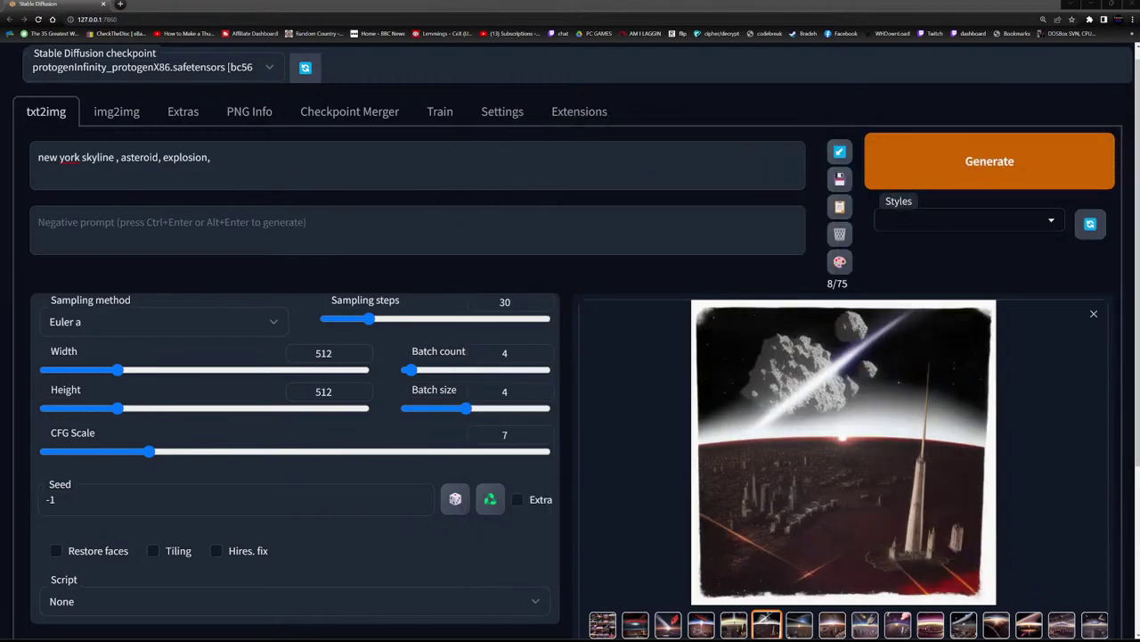
Preview the grid and the first two images of the New York asteroid explosion results.
left_click(603, 624)
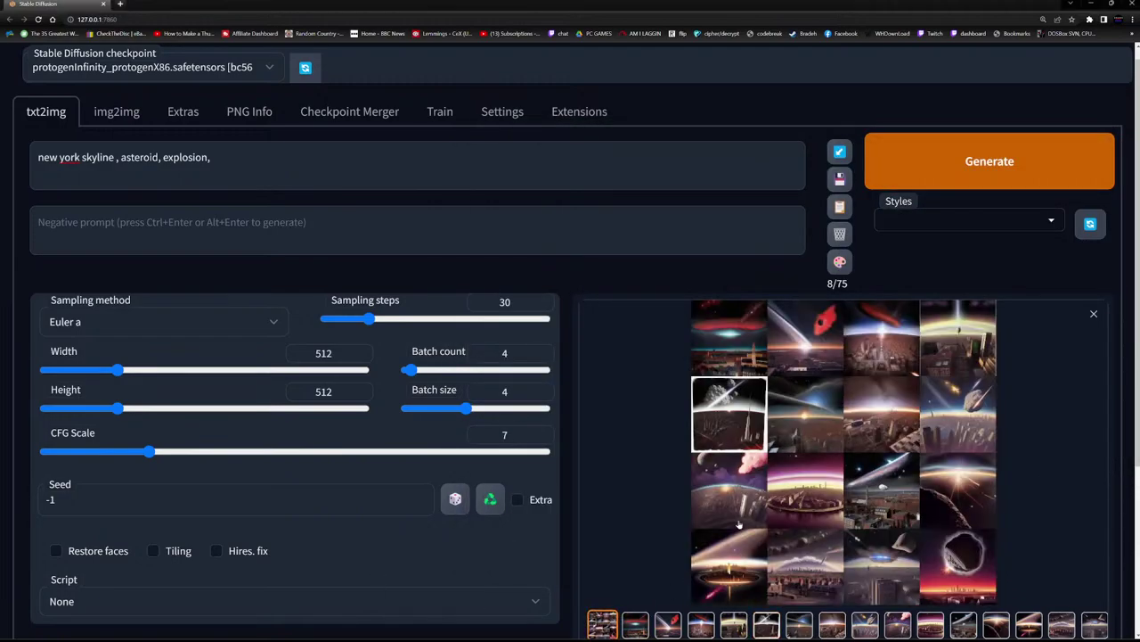
left_click(641, 628)
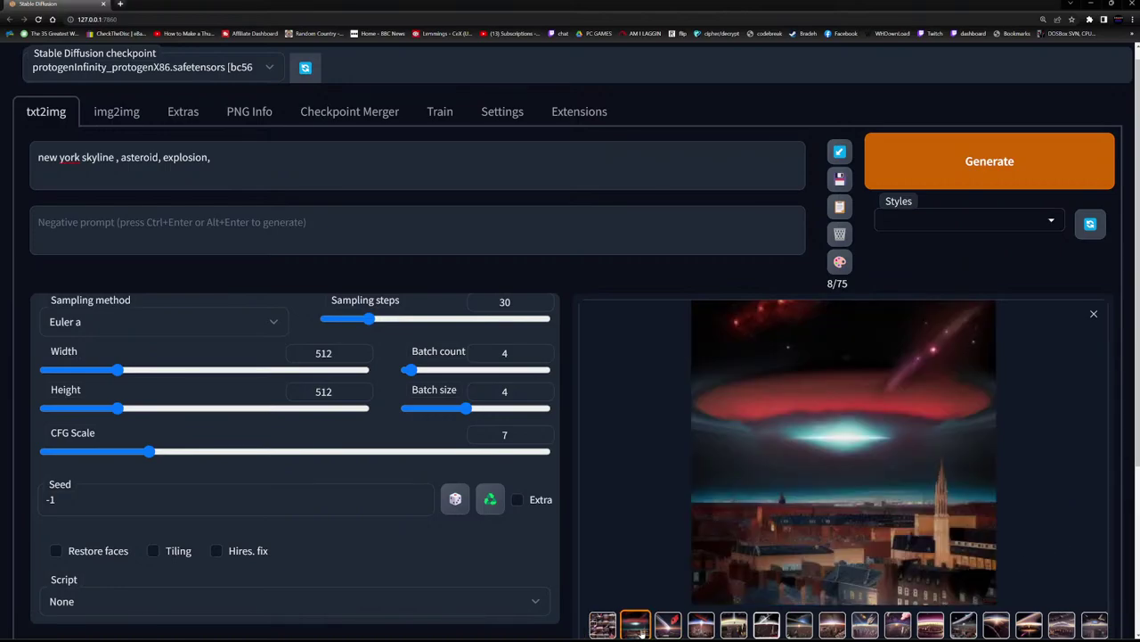
left_click(666, 628)
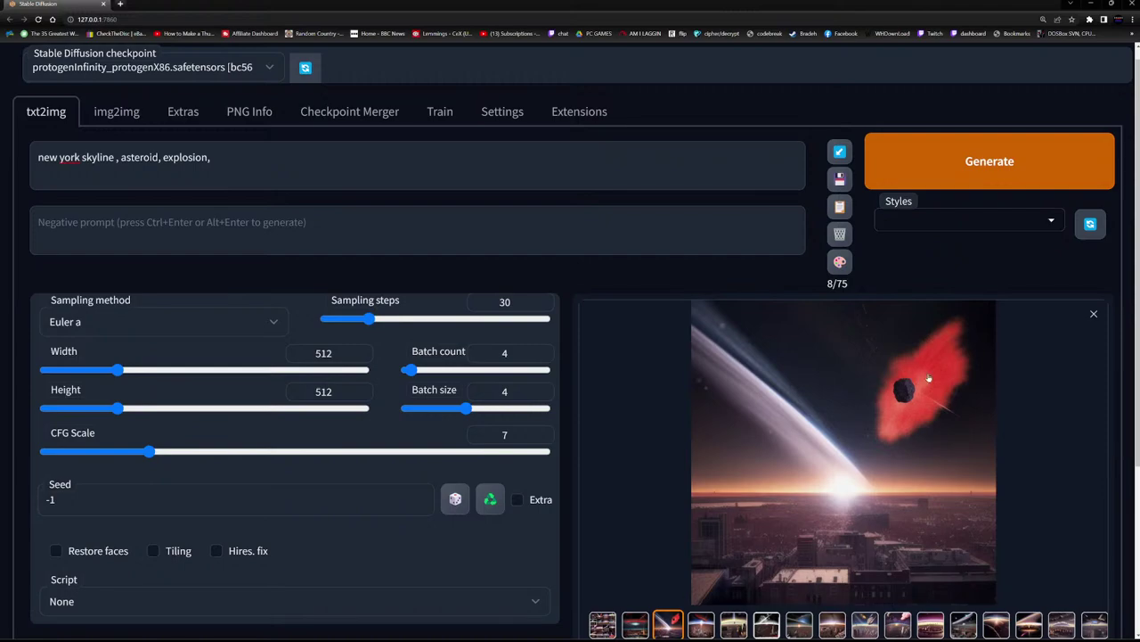
Preview the third to eighth and the tenth images of the New York asteroid explosion results.
left_click(700, 625)
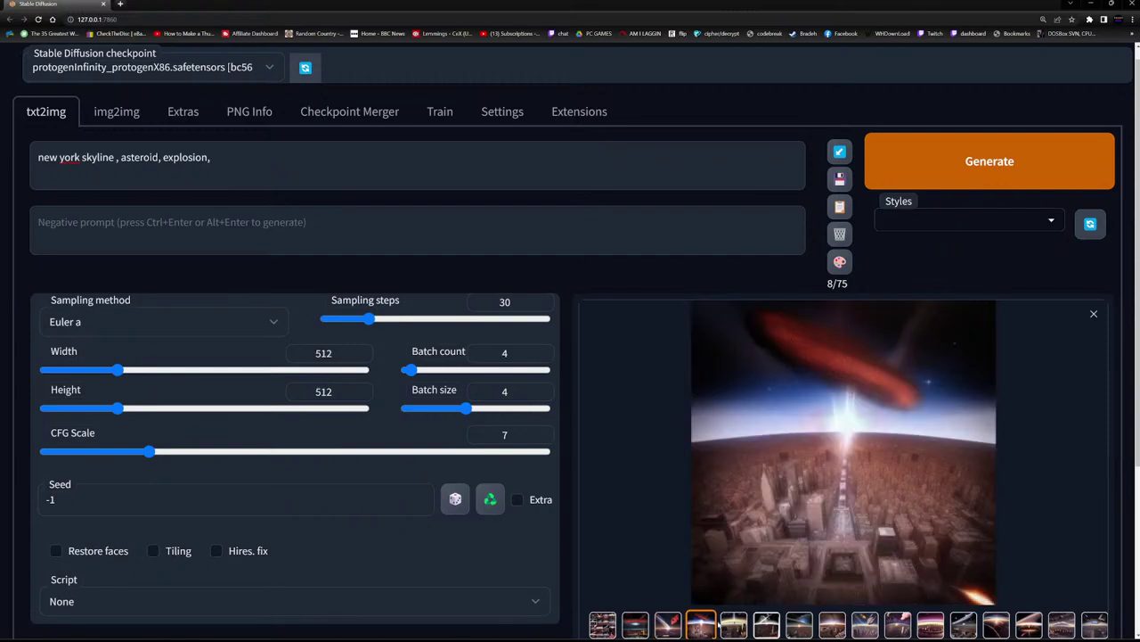
left_click(734, 626)
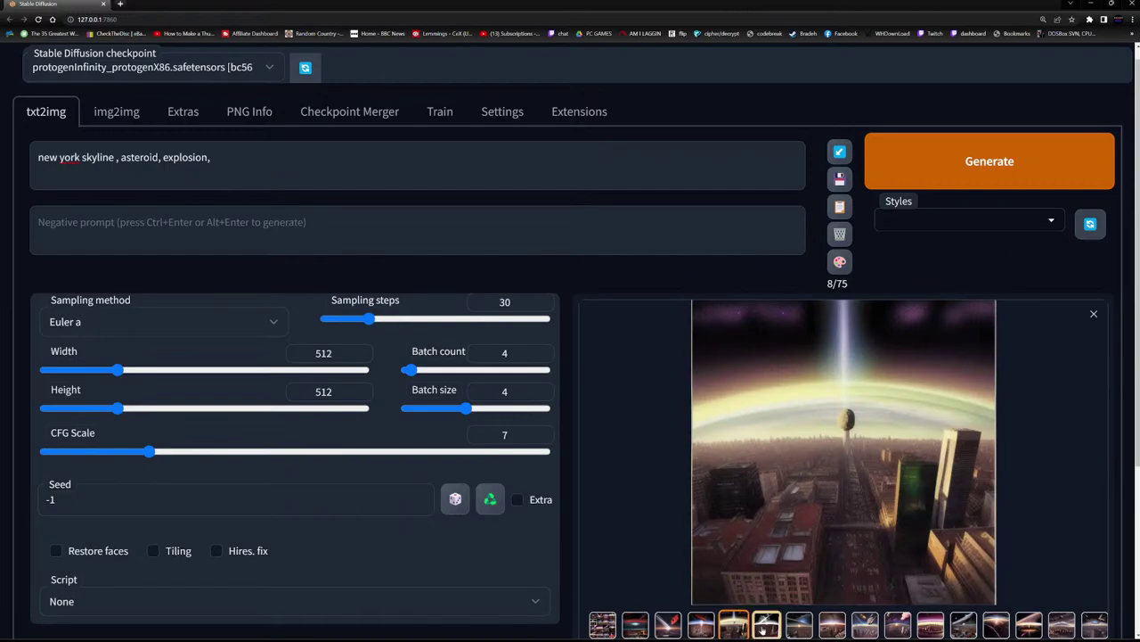
left_click(764, 627)
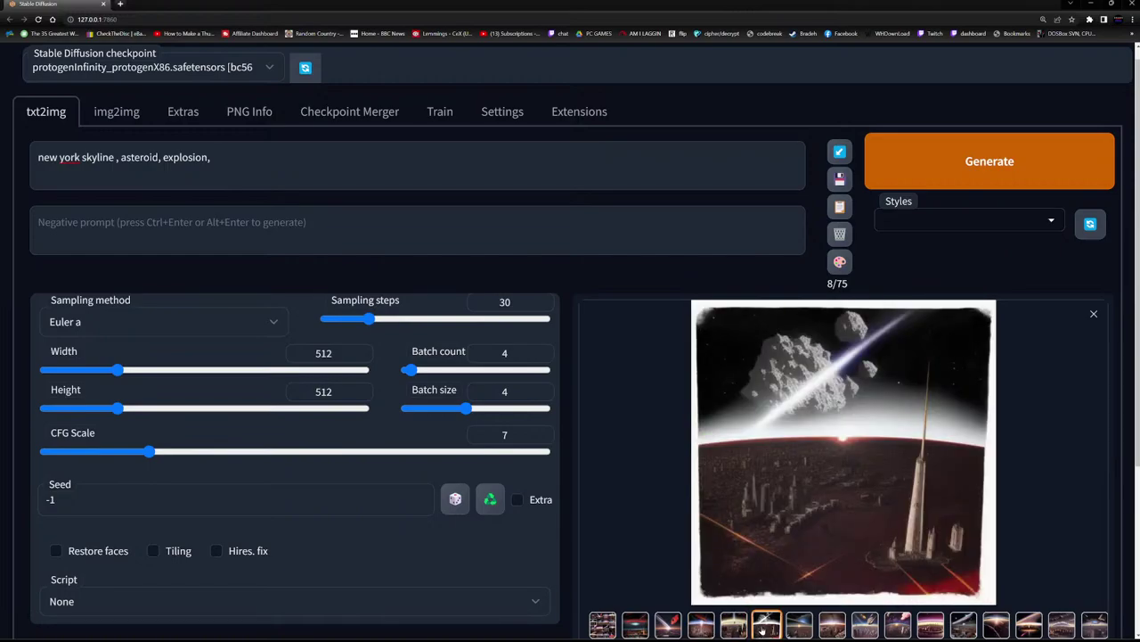
left_click(800, 626)
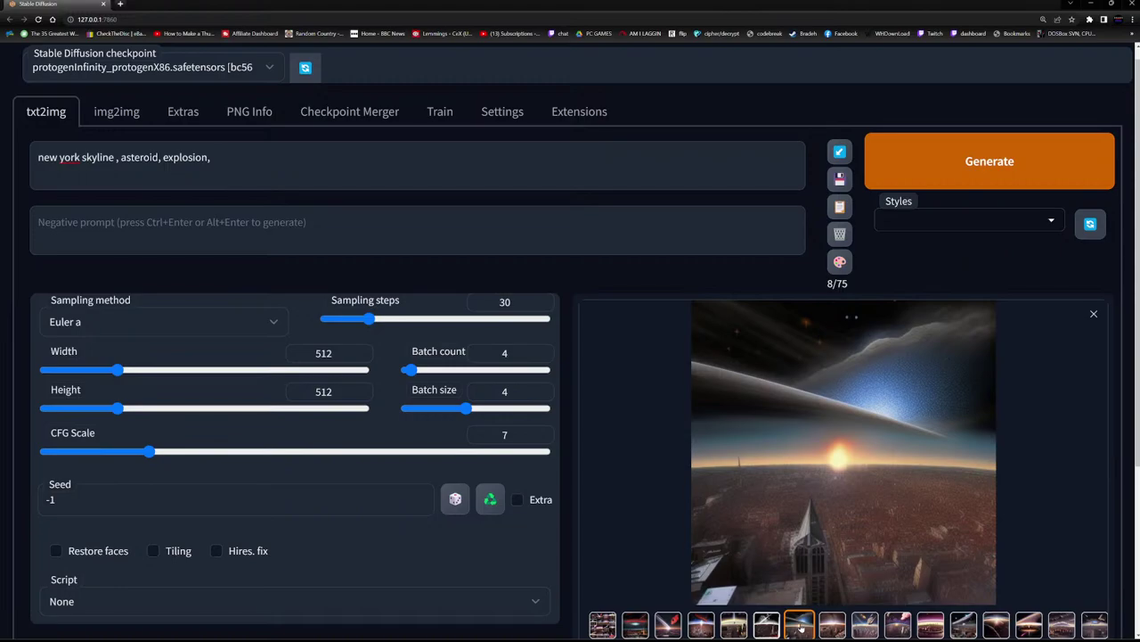
left_click(831, 627)
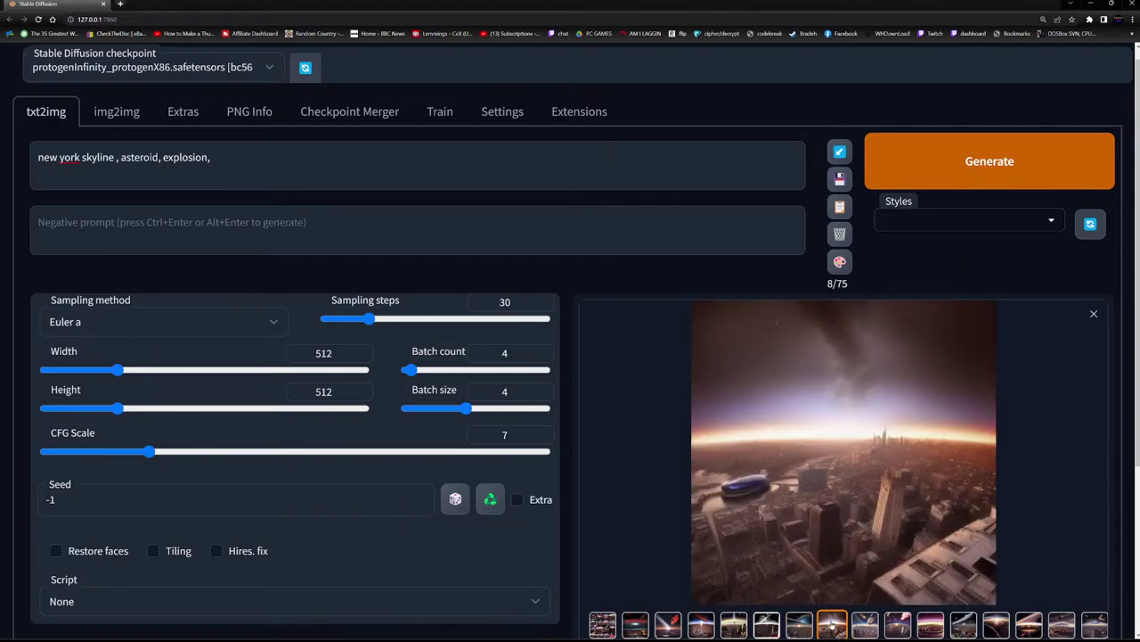
left_click(864, 627)
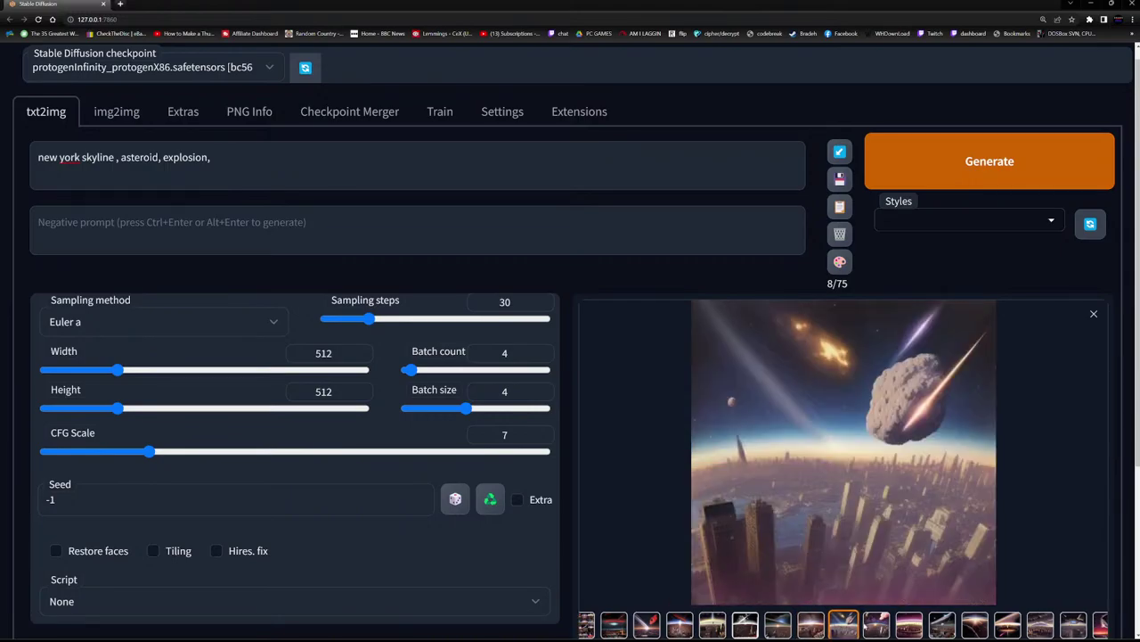
left_click(910, 627)
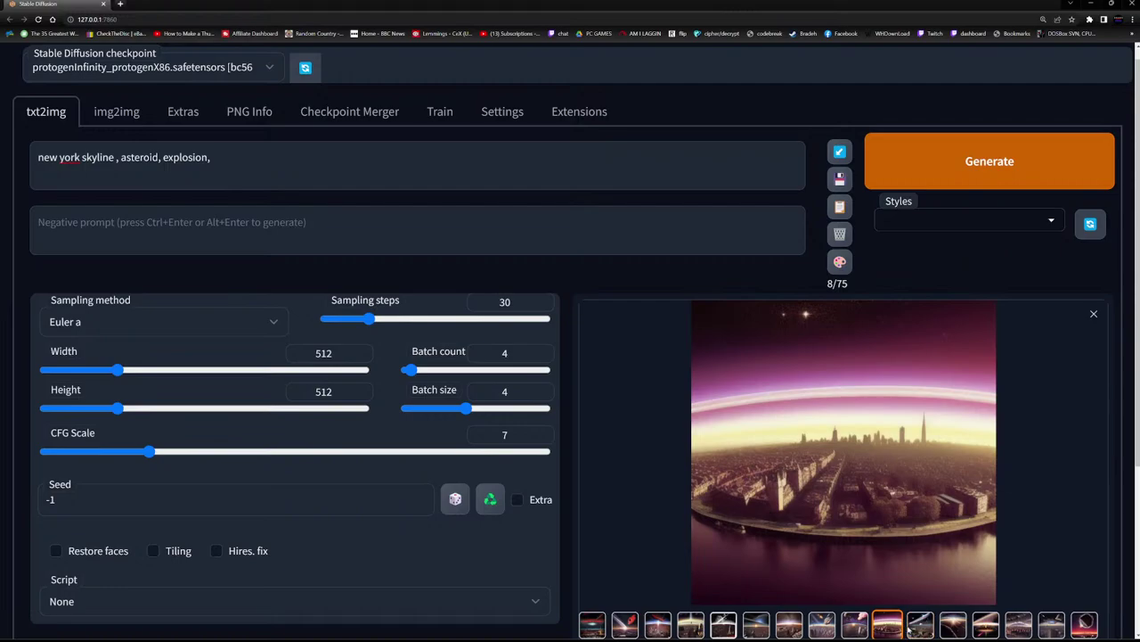
Preview the asteroid explosion images from the eleventh to the last, inspecting the fourteenth enlarged and closing it.
left_click(921, 628)
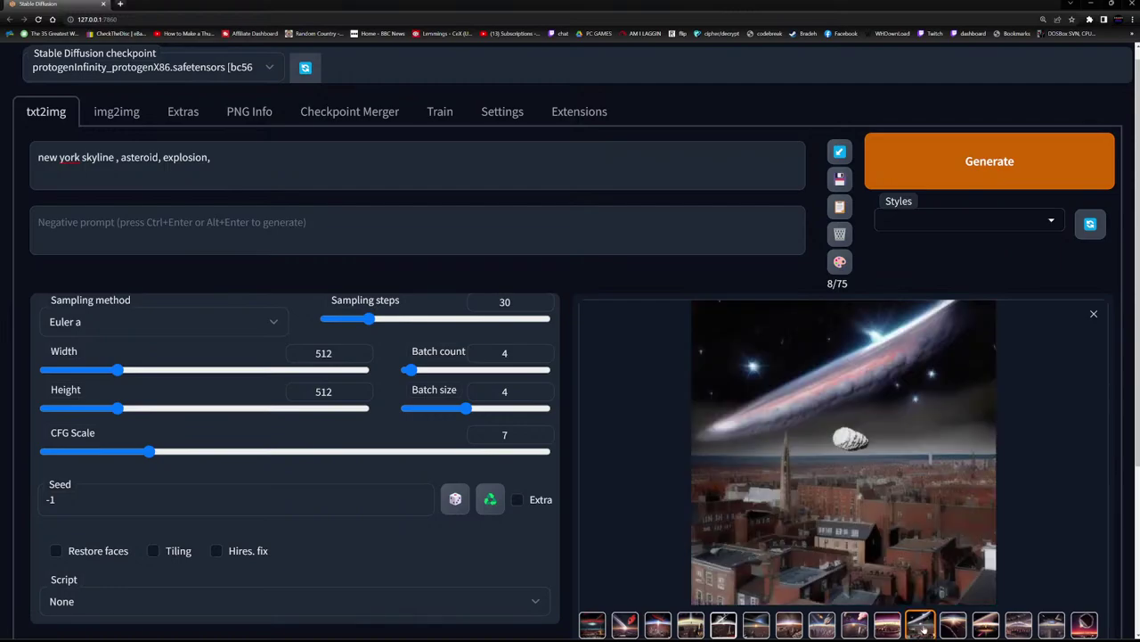
left_click(950, 628)
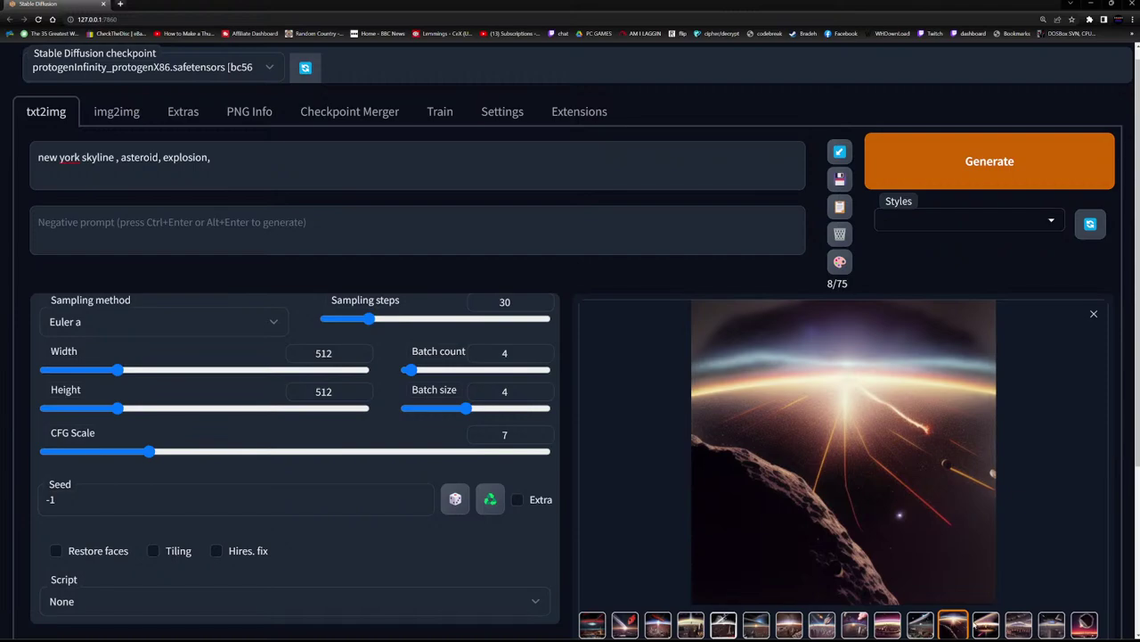
left_click(986, 626)
left_click(952, 627)
left_click(1020, 627)
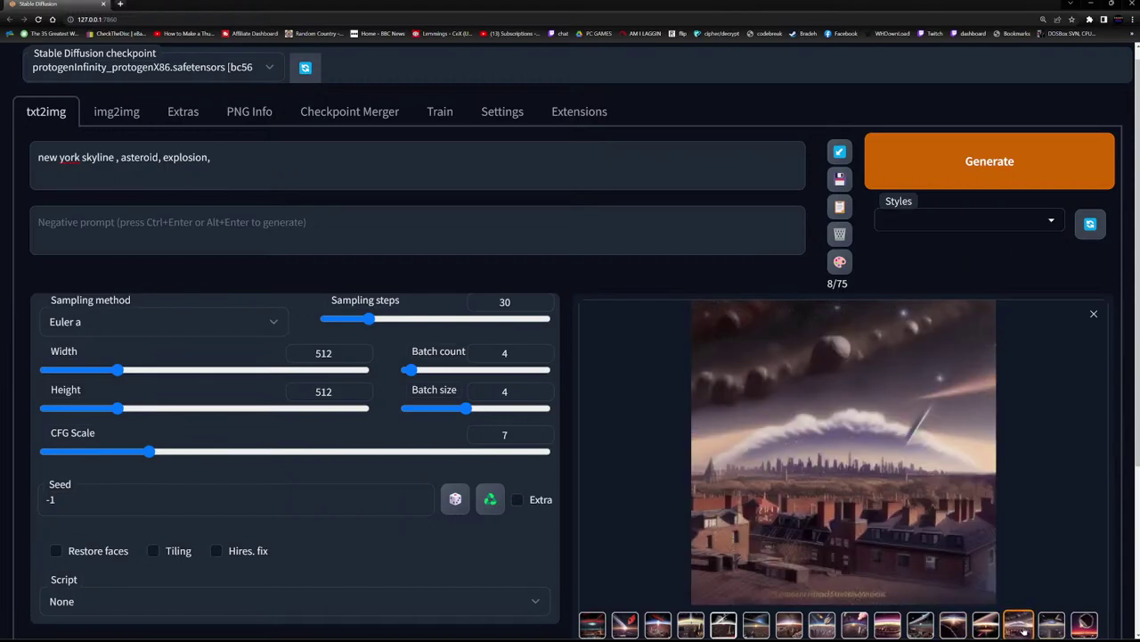
left_click(843, 476)
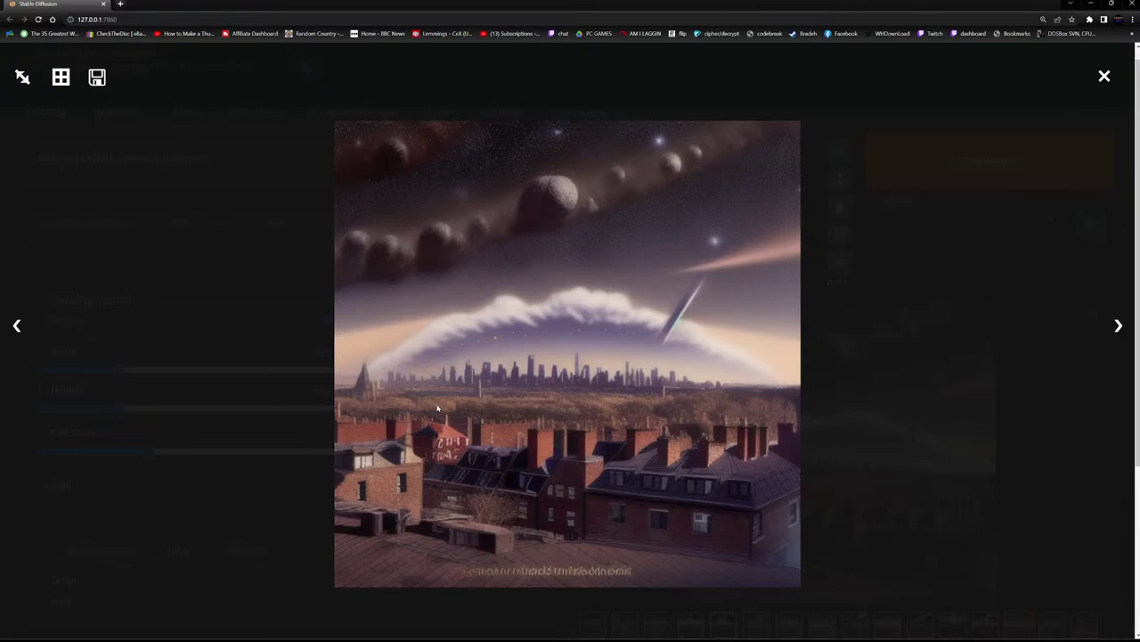
left_click(1003, 334)
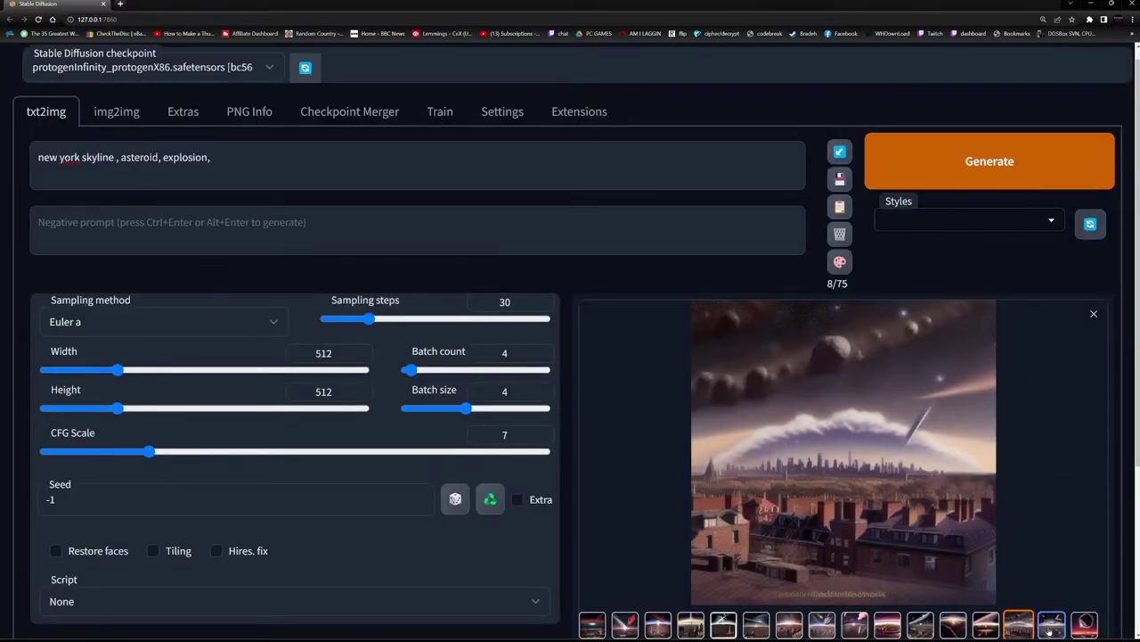
left_click(1052, 624)
left_click(1085, 625)
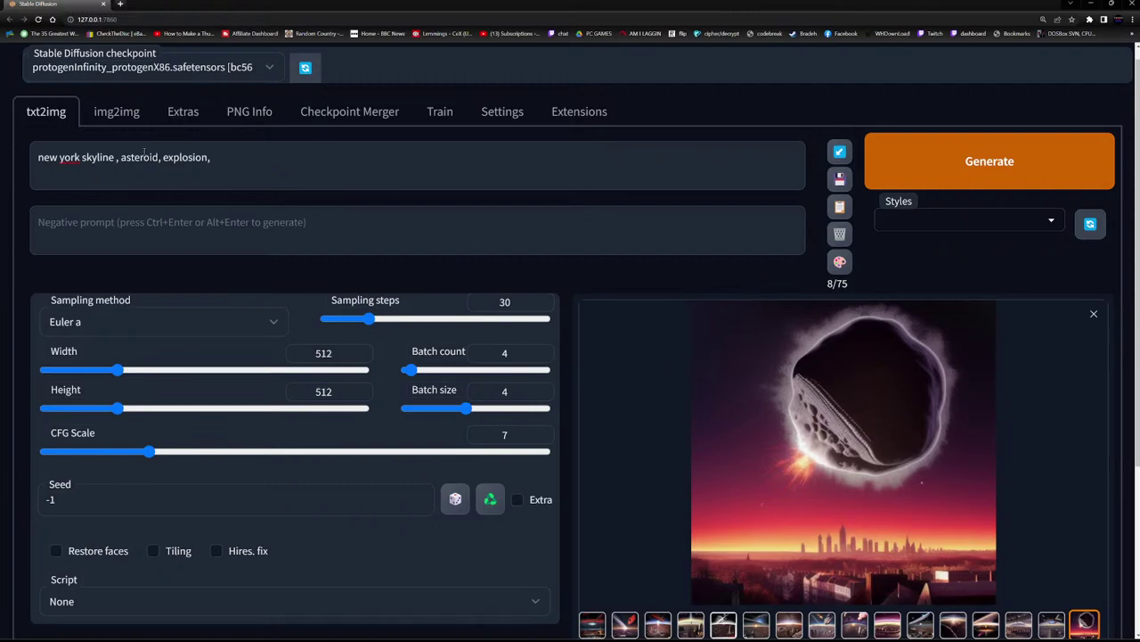
Change the prompt to "new york city skyline , asteroid impact crater, explosion, destruction," and generate the images.
left_click(161, 158)
key("BackSpace")
type("impact c")
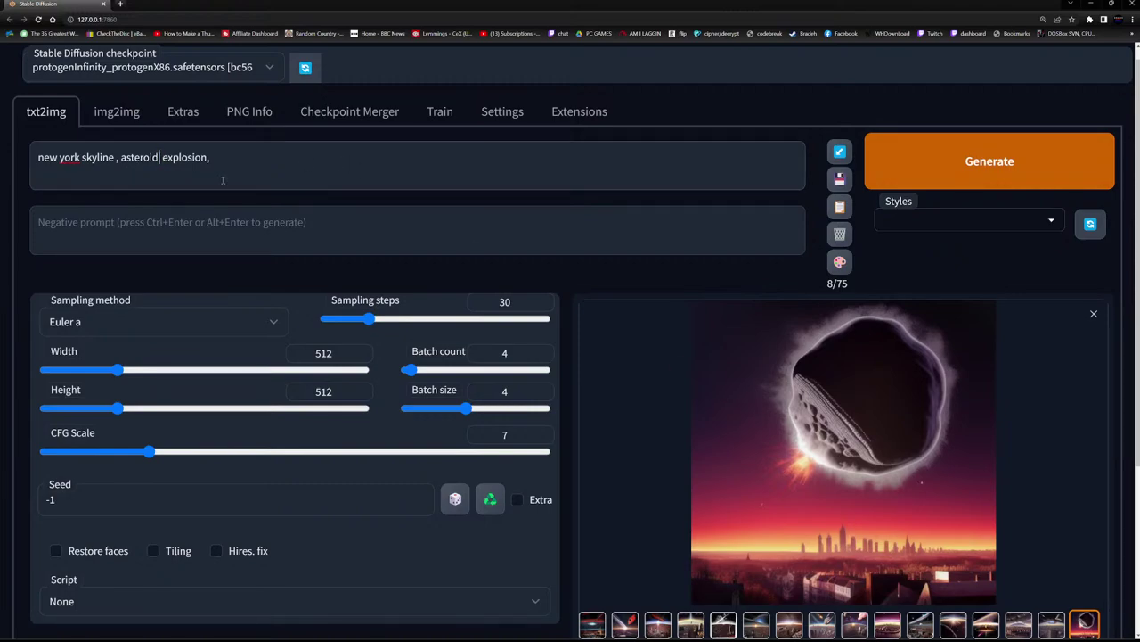
type("rater")
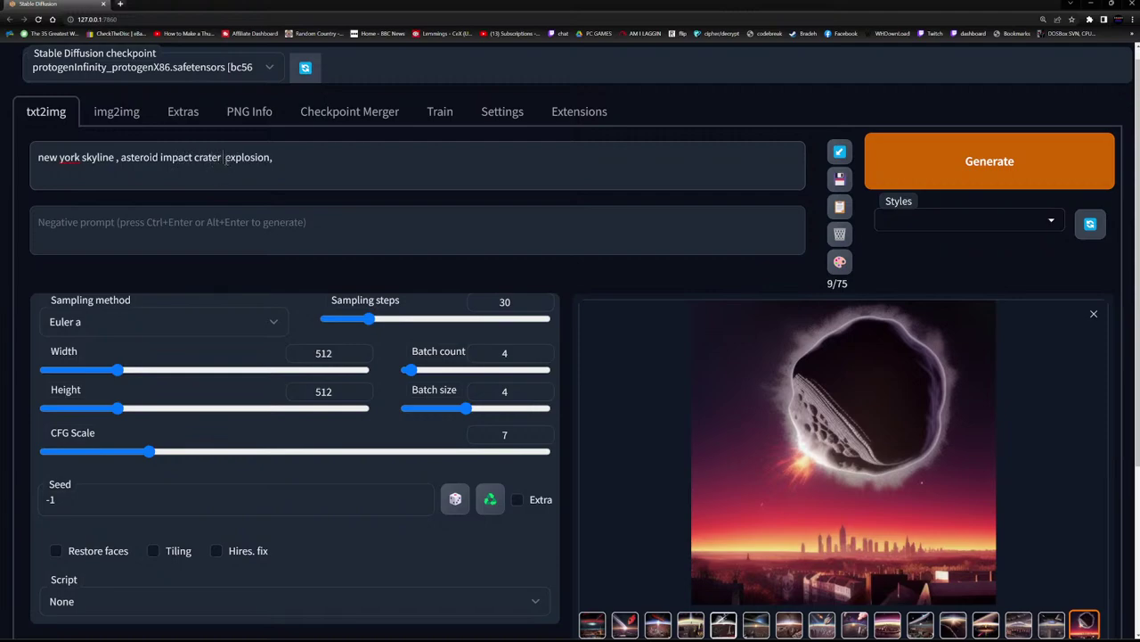
key("BackSpace")
type(",")
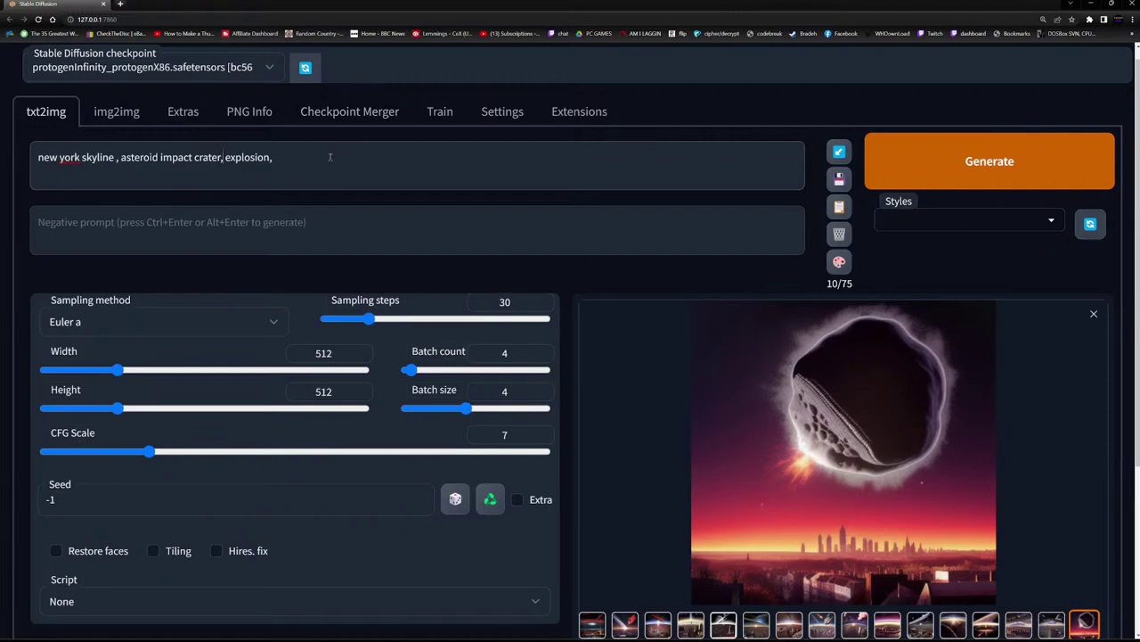
left_click(329, 160)
type("destruction, ")
type("city")
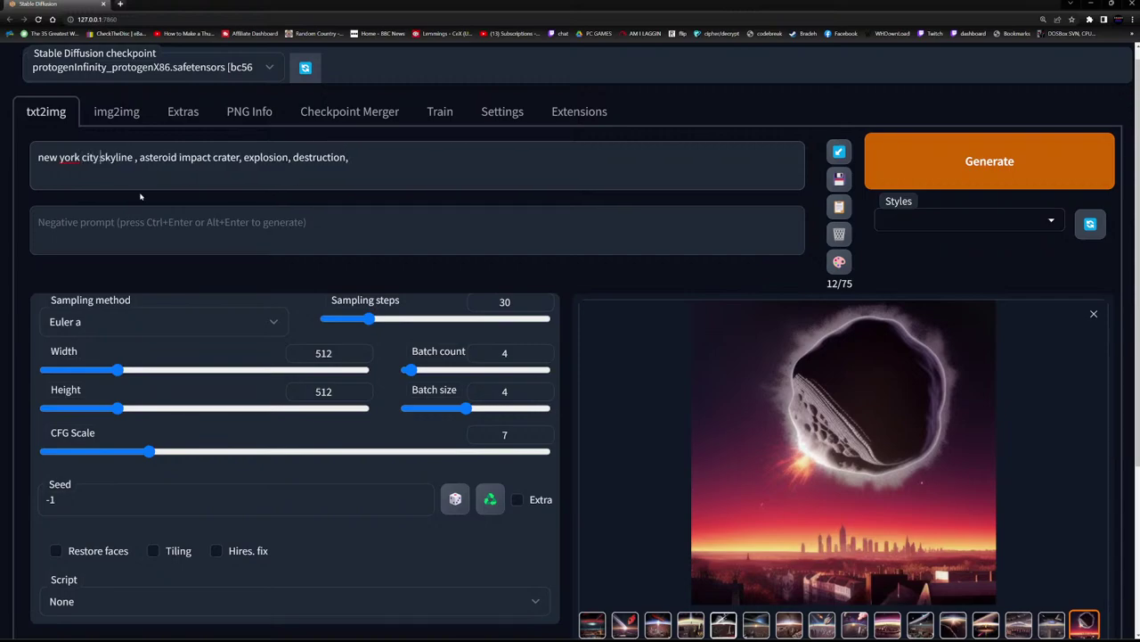
left_click(1034, 175)
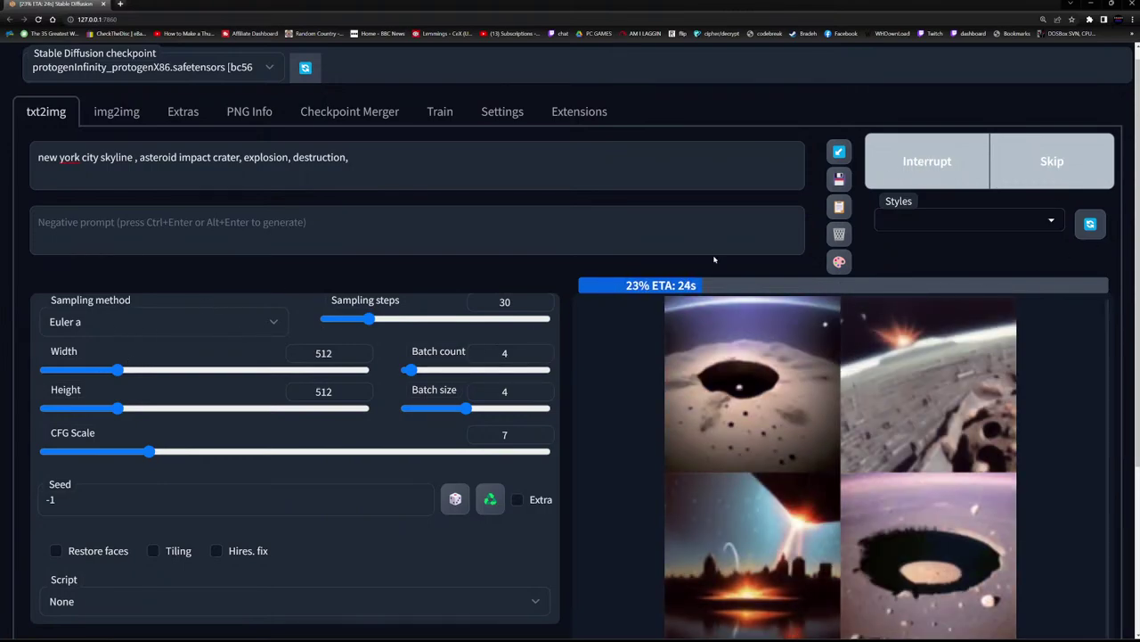
Set the sampling method to DPM++ 2M Karras and generate the asteroid impact crater images again.
left_click(168, 324)
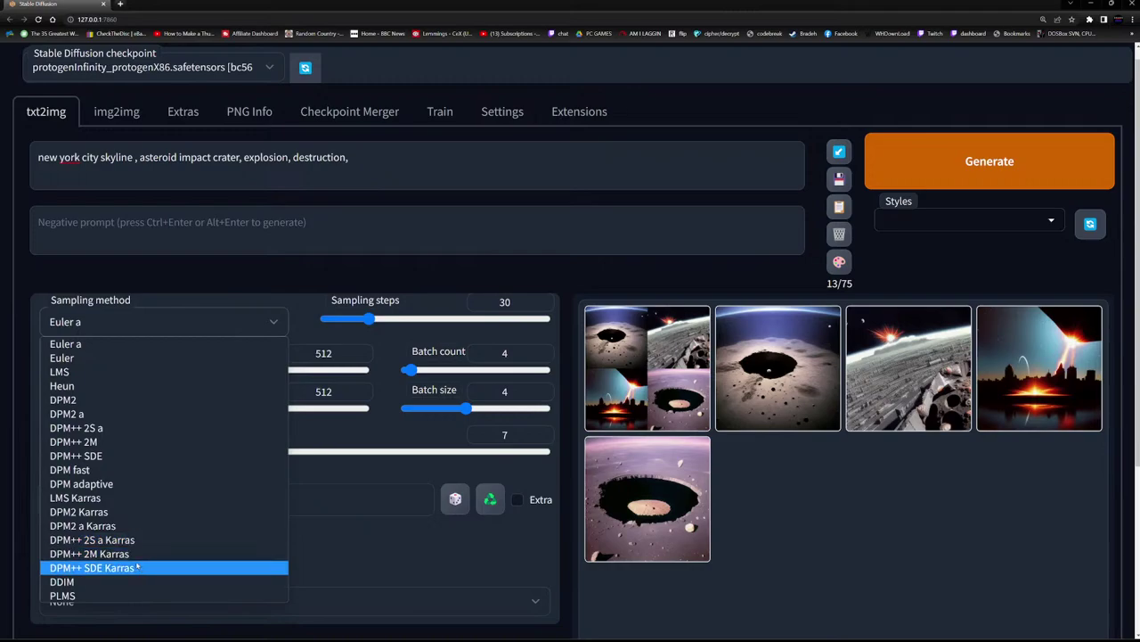
left_click(146, 554)
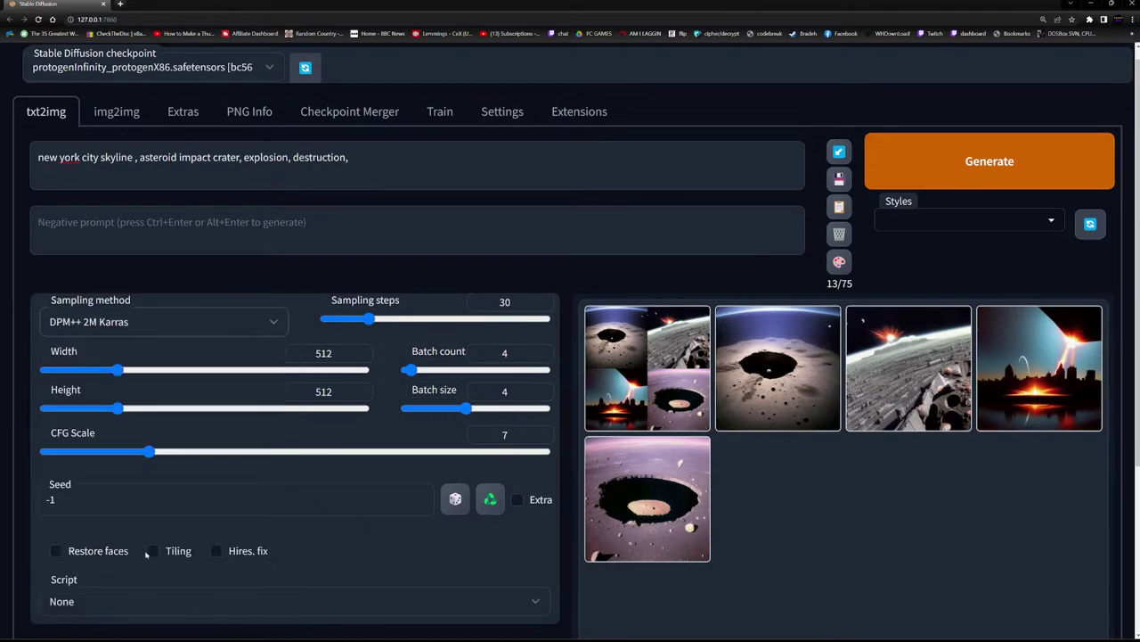
left_click(1007, 183)
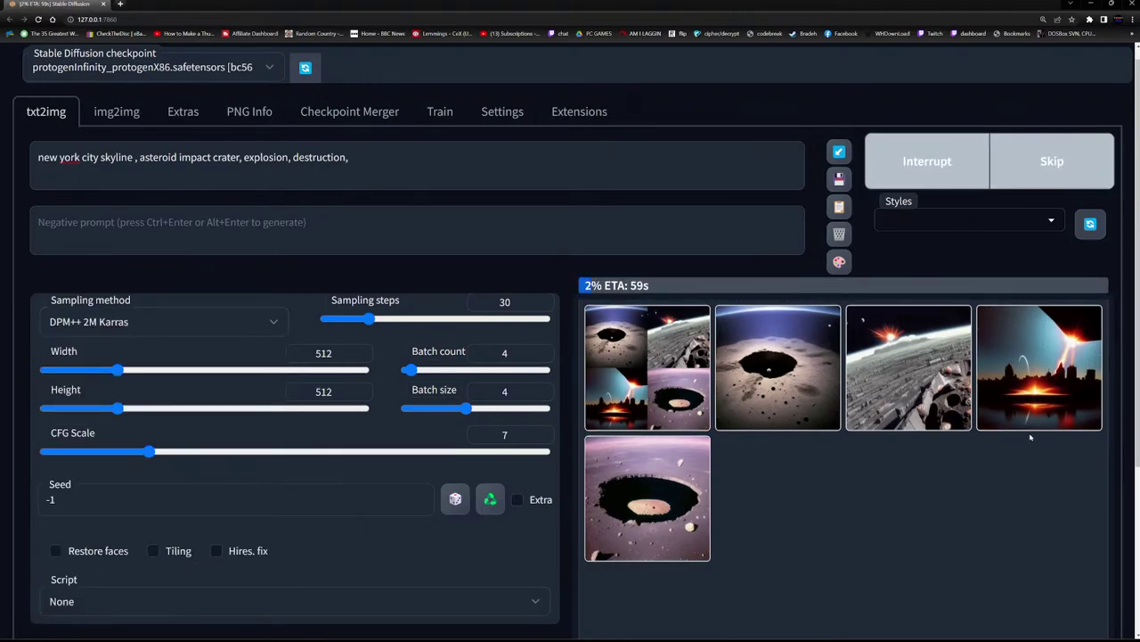
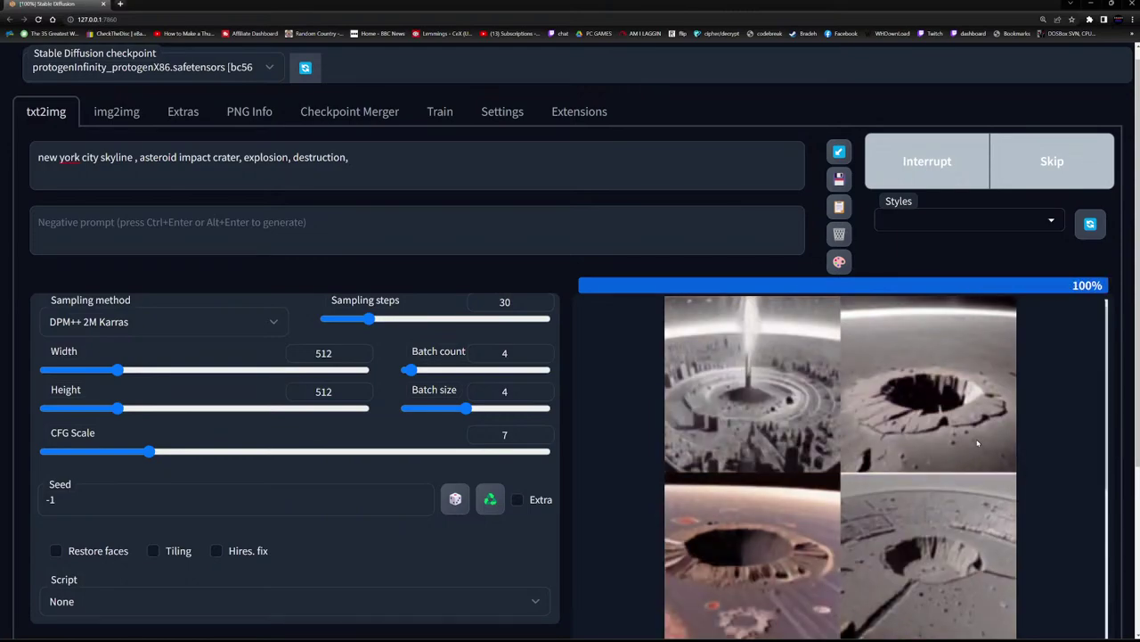
Preview the first eight images of the asteroid impact crater results.
left_click(722, 386)
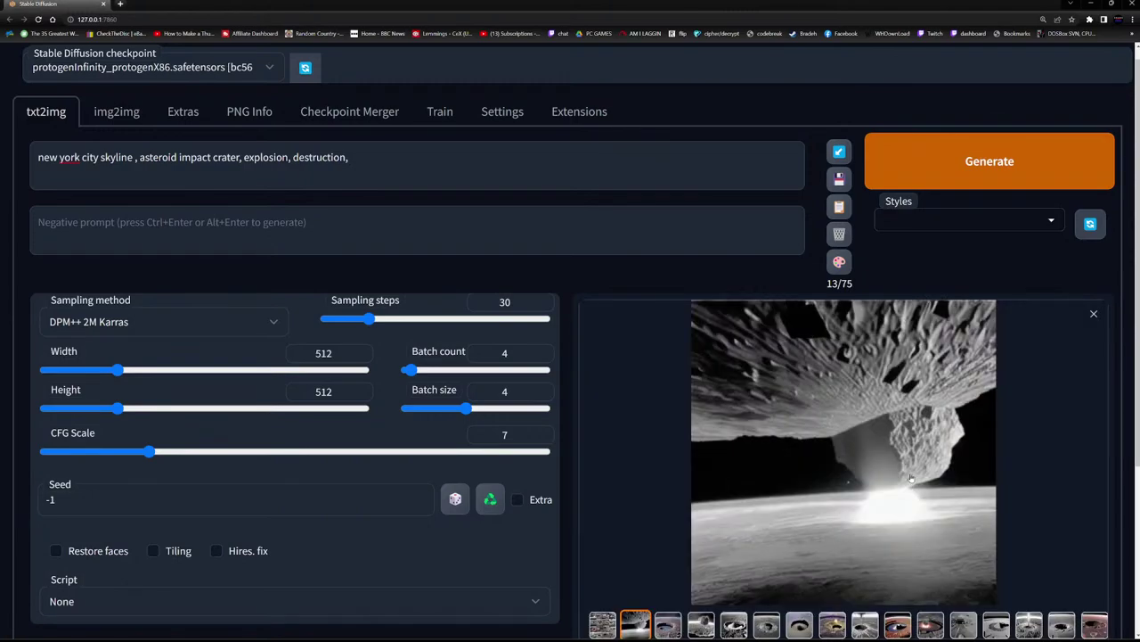
left_click(666, 626)
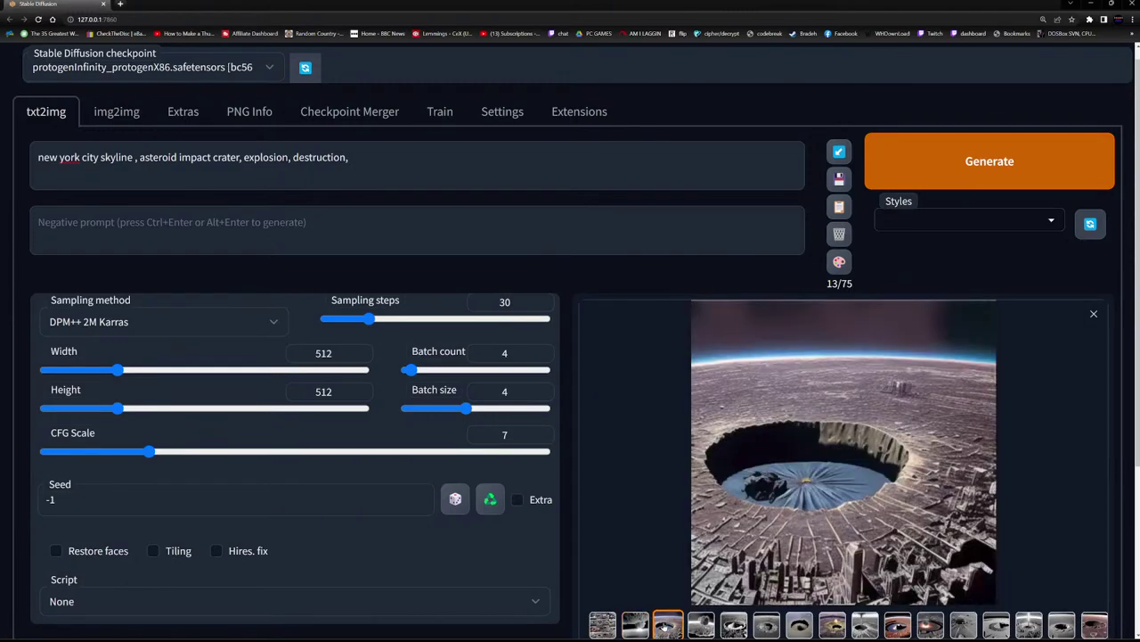
left_click(701, 625)
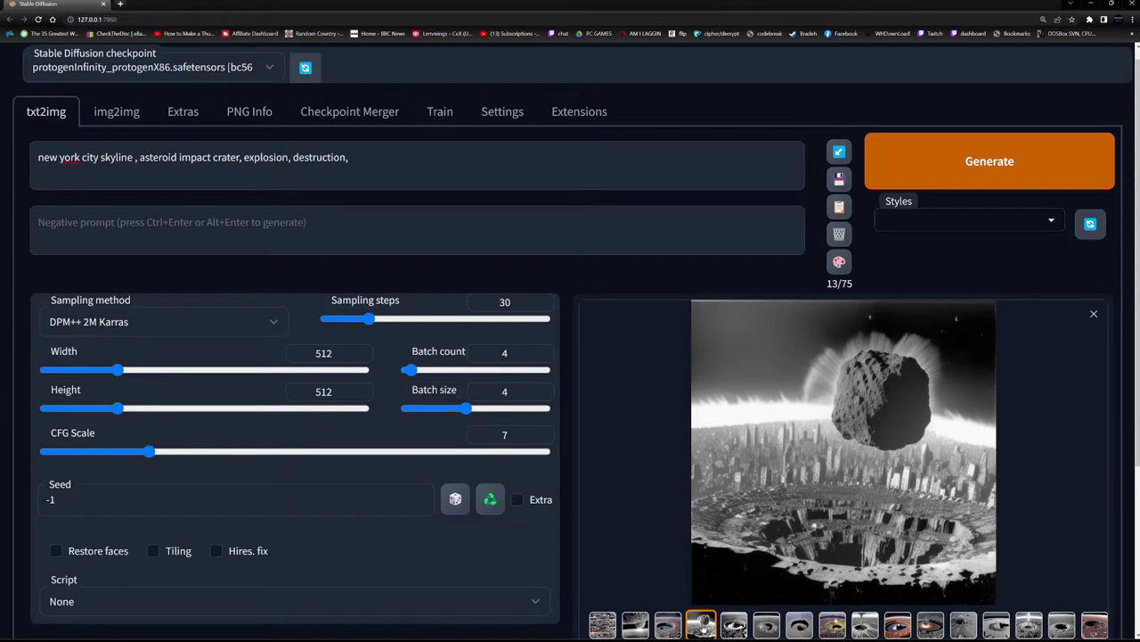
left_click(734, 625)
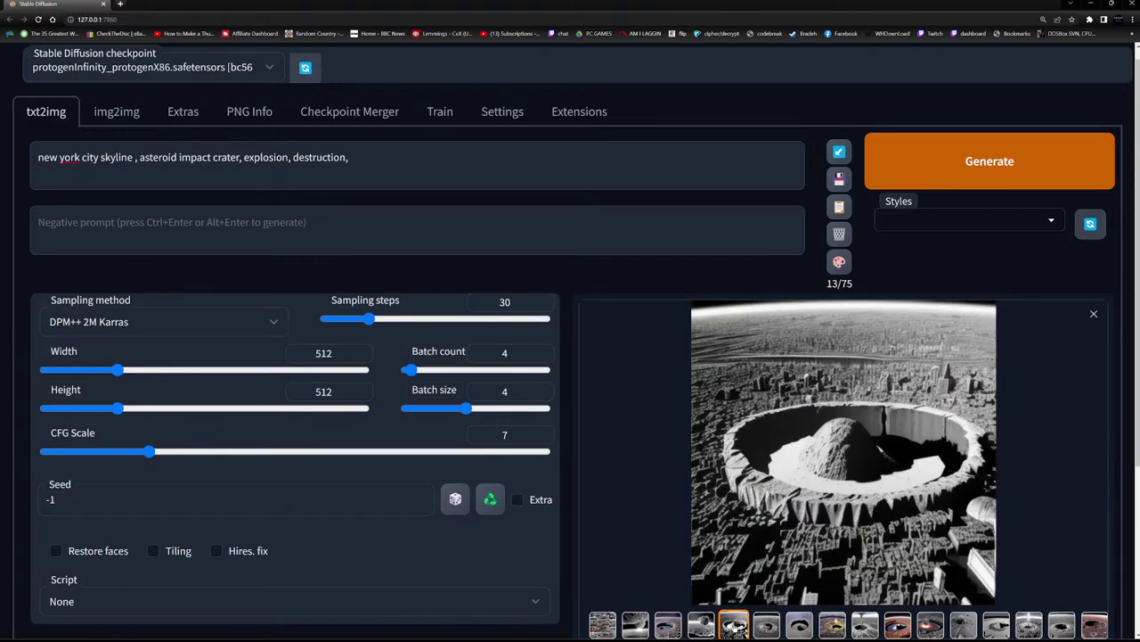
left_click(767, 627)
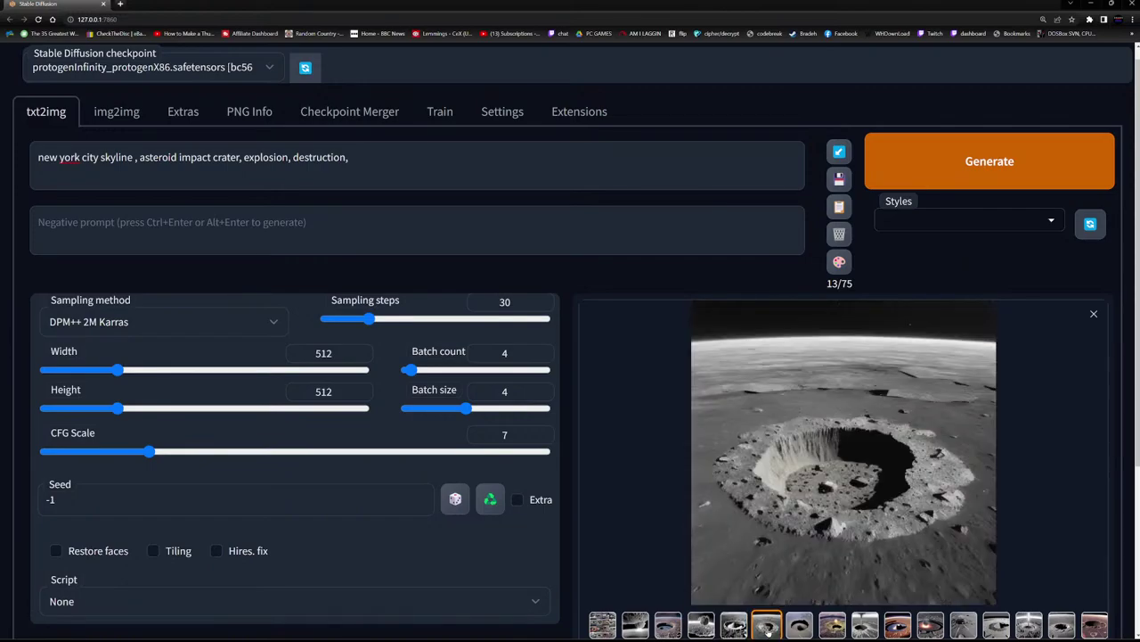
left_click(799, 626)
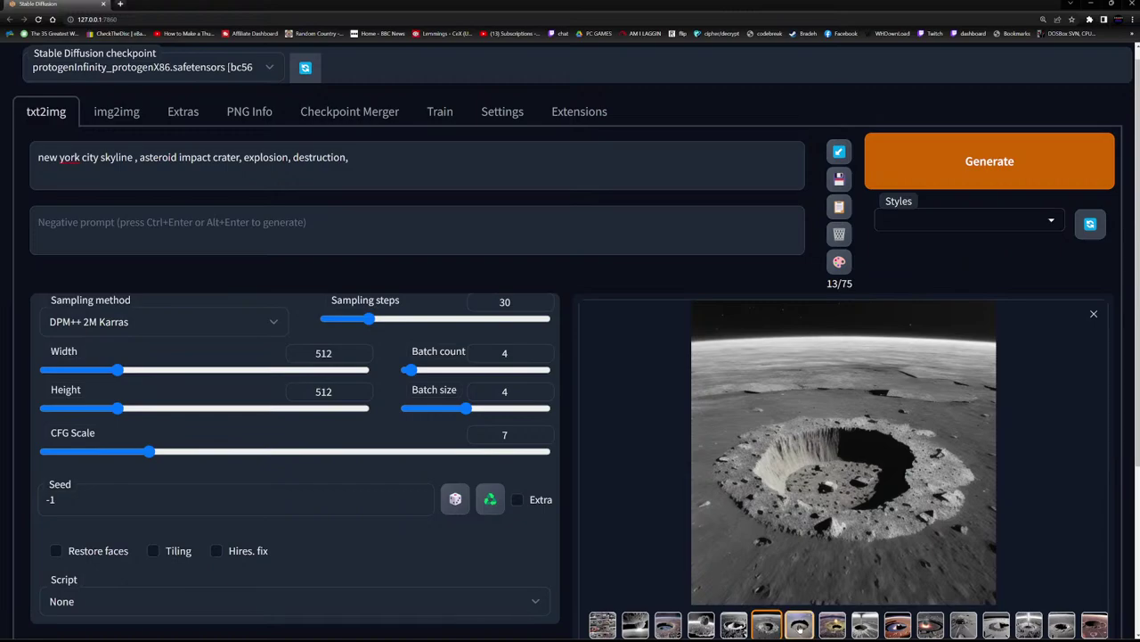
left_click(832, 626)
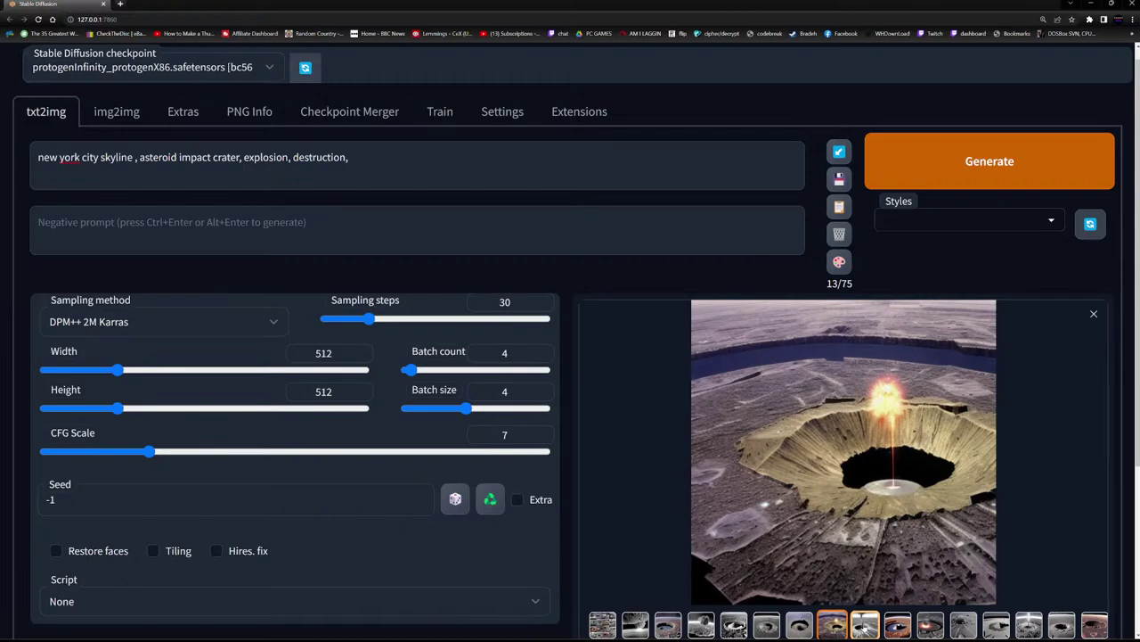
left_click(865, 627)
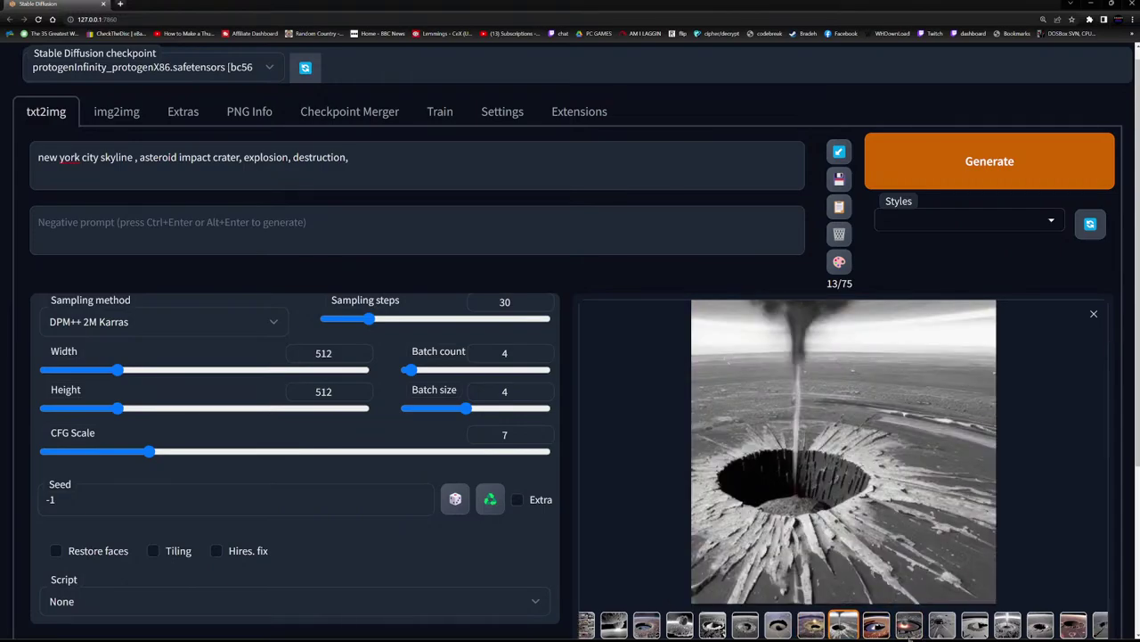
Preview the ninth and the eleventh to thirteenth crater images, inspecting the thirteenth enlarged and closing it.
left_click(877, 626)
left_click(920, 627)
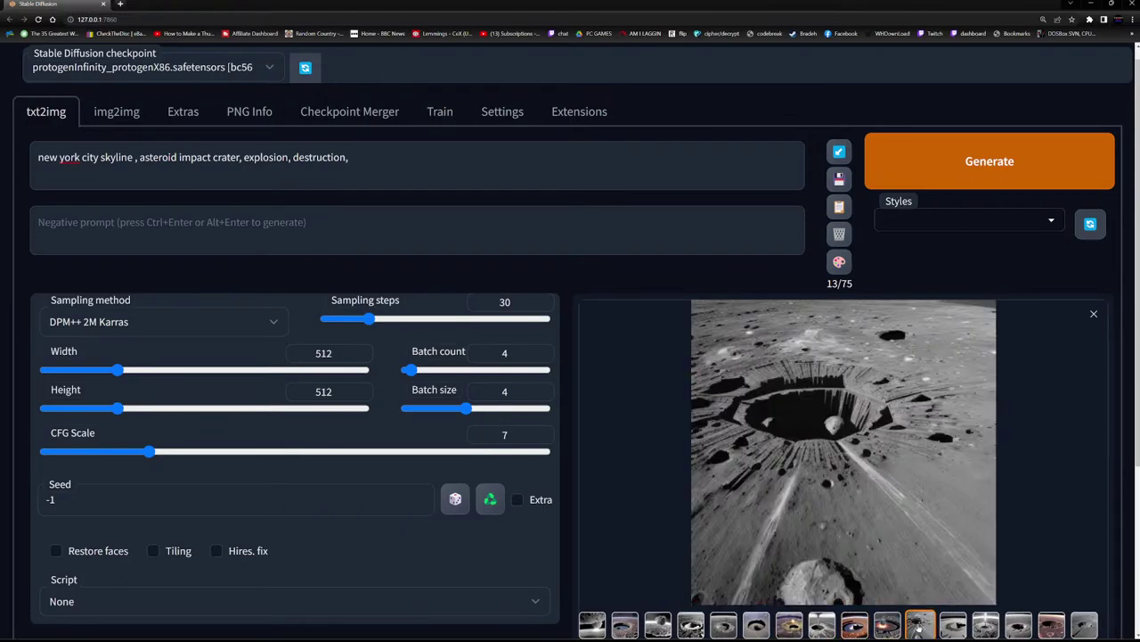
left_click(952, 627)
left_click(985, 626)
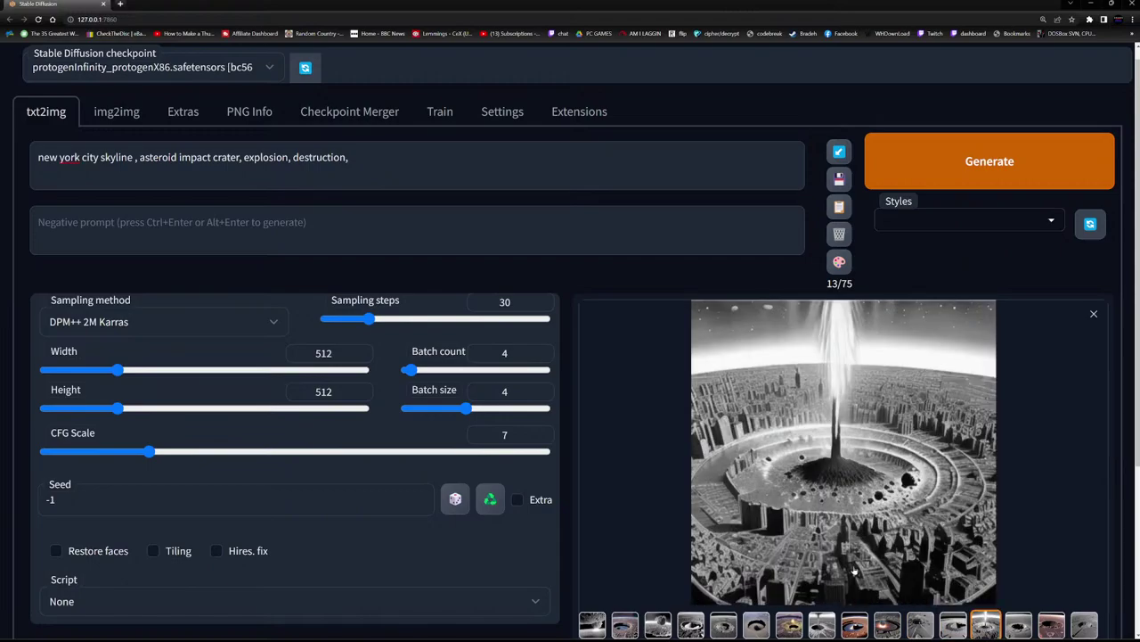
left_click(857, 489)
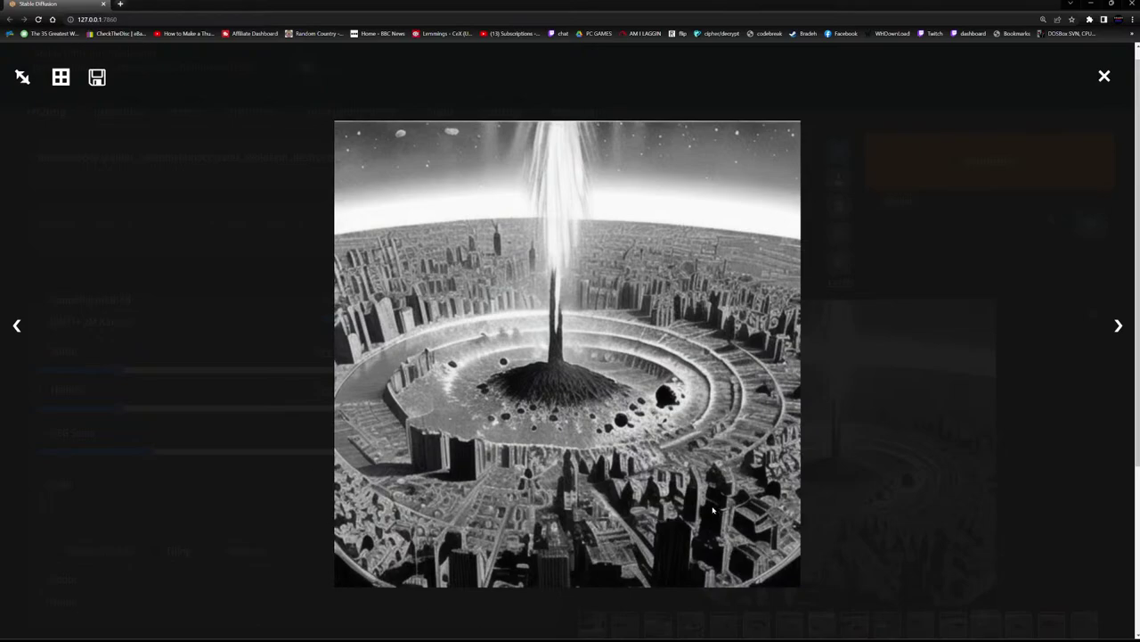
left_click(990, 327)
Remove "crater" from the prompt and generate the images.
double_click(224, 157)
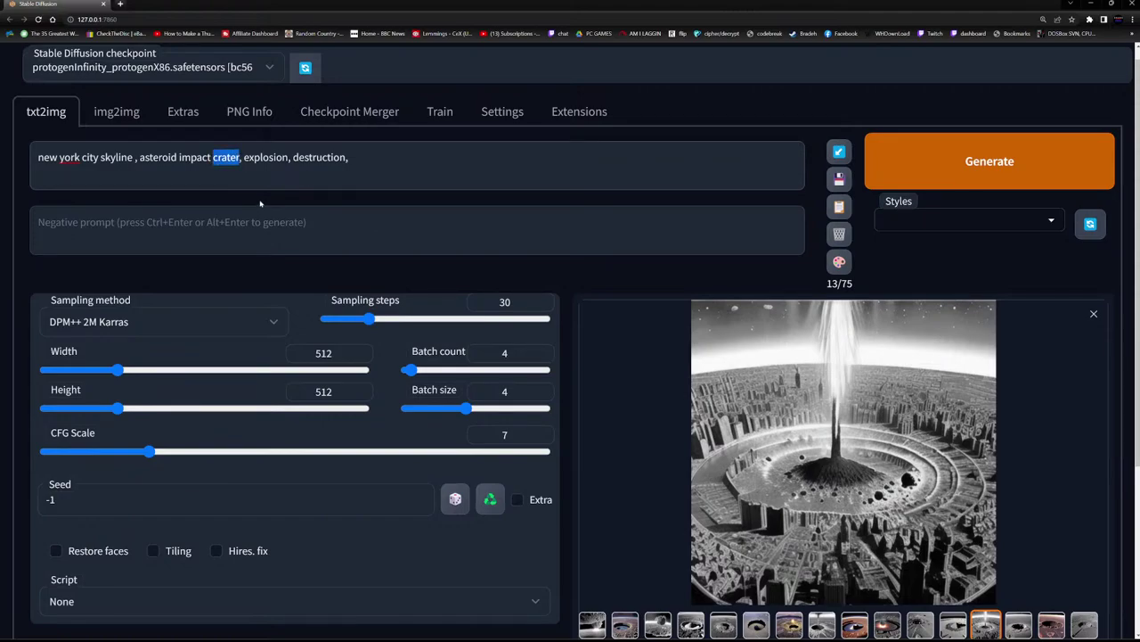
key("BackSpace")
key("ctrl+Return")
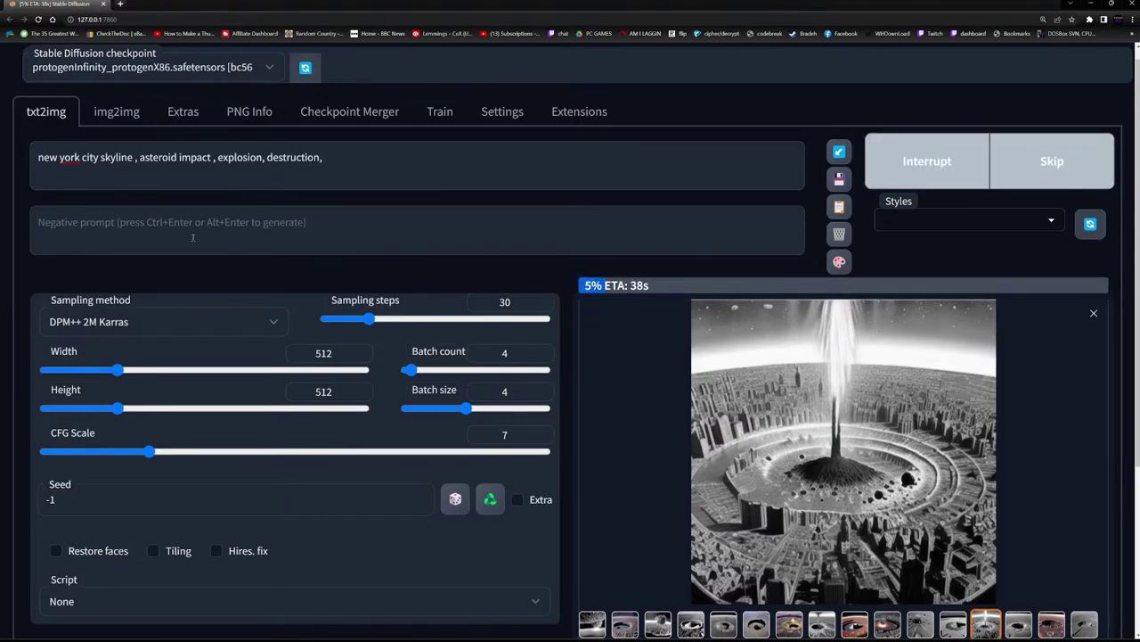
Interrupt the running generation, enter "crater" as the negative prompt and generate the New York asteroid impact images again.
left_click(930, 162)
left_click(252, 232)
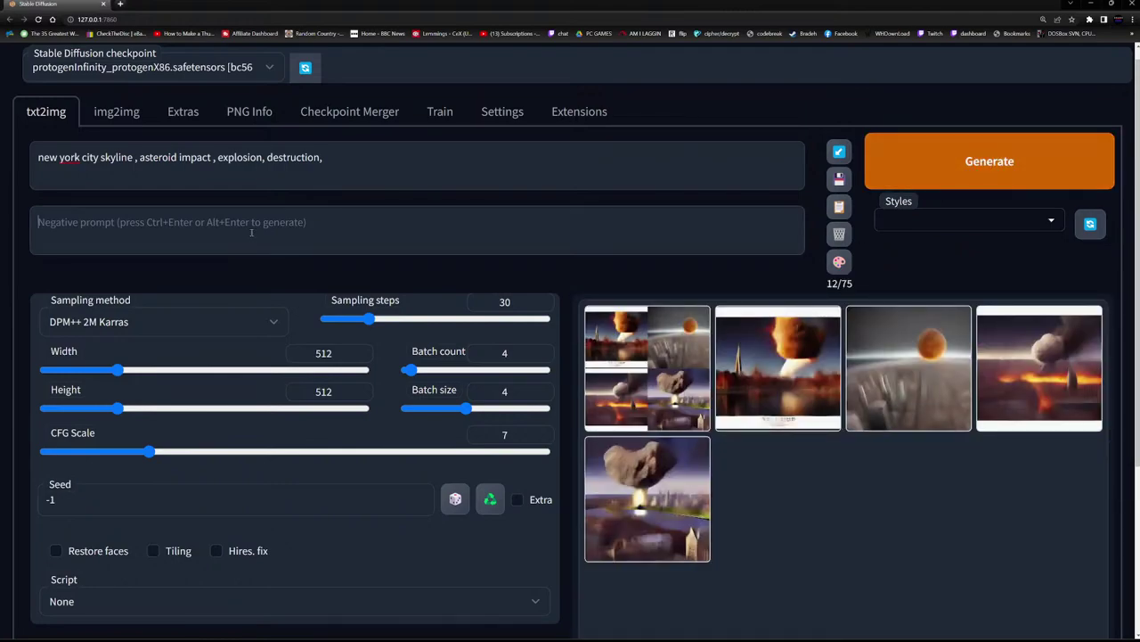
type("crater")
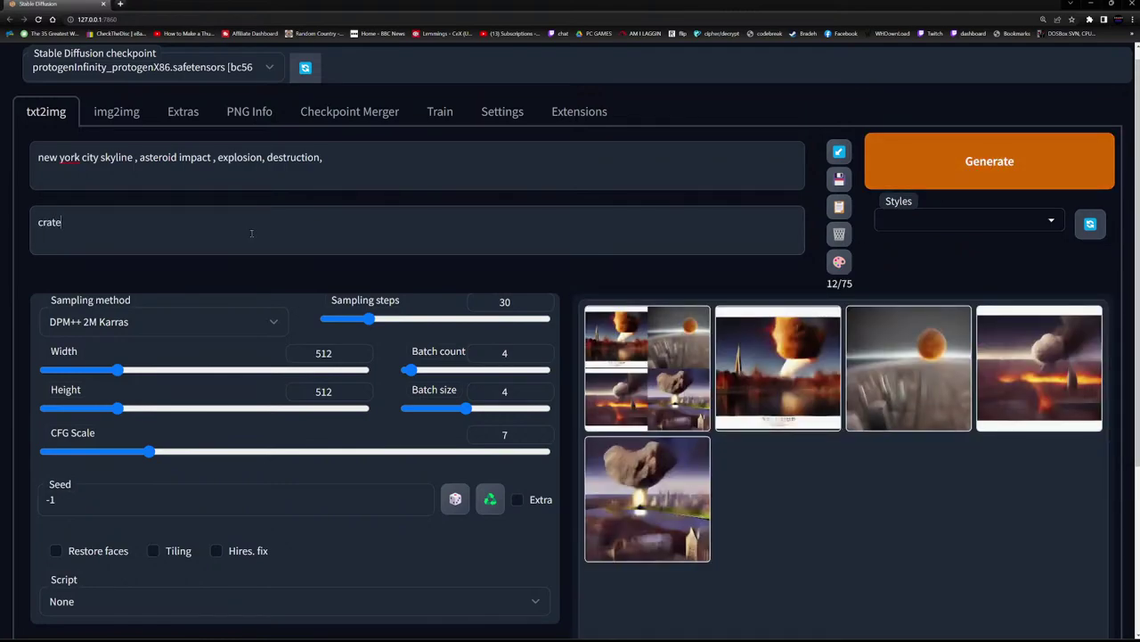
left_click(1043, 162)
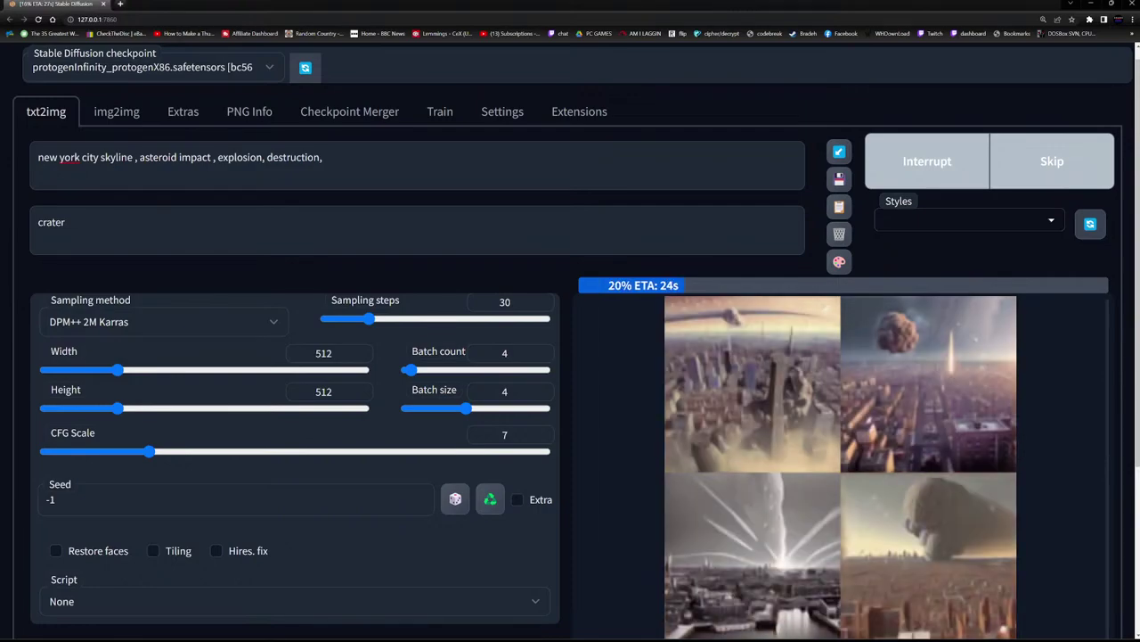
Open Task Manager and reposition its window to check the hardware load while the images generate.
key("ctrl+shift+Escape")
left_click_drag(975, 300, 812, 194)
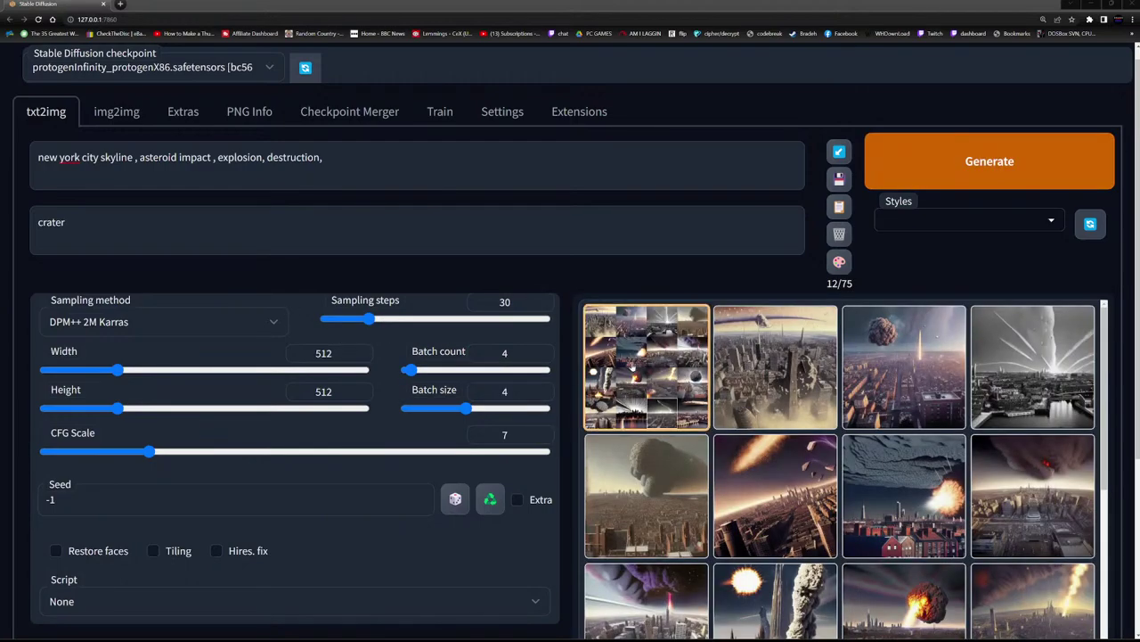
Open the first single image of the new asteroid impact results enlarged and browse through to the ninth.
left_click(780, 367)
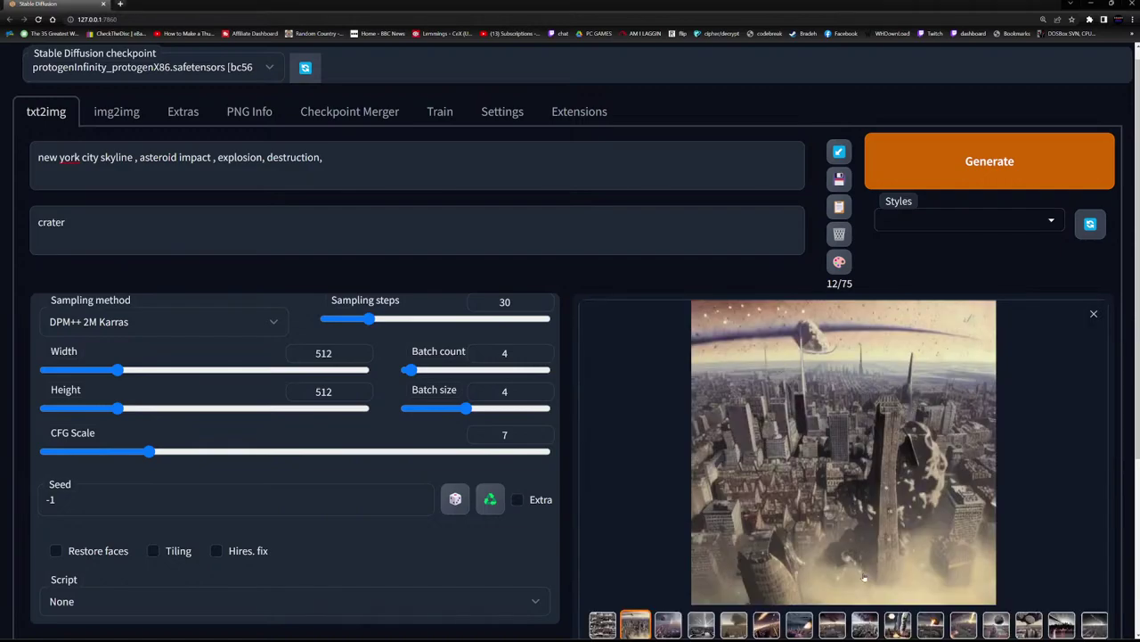
left_click(935, 541)
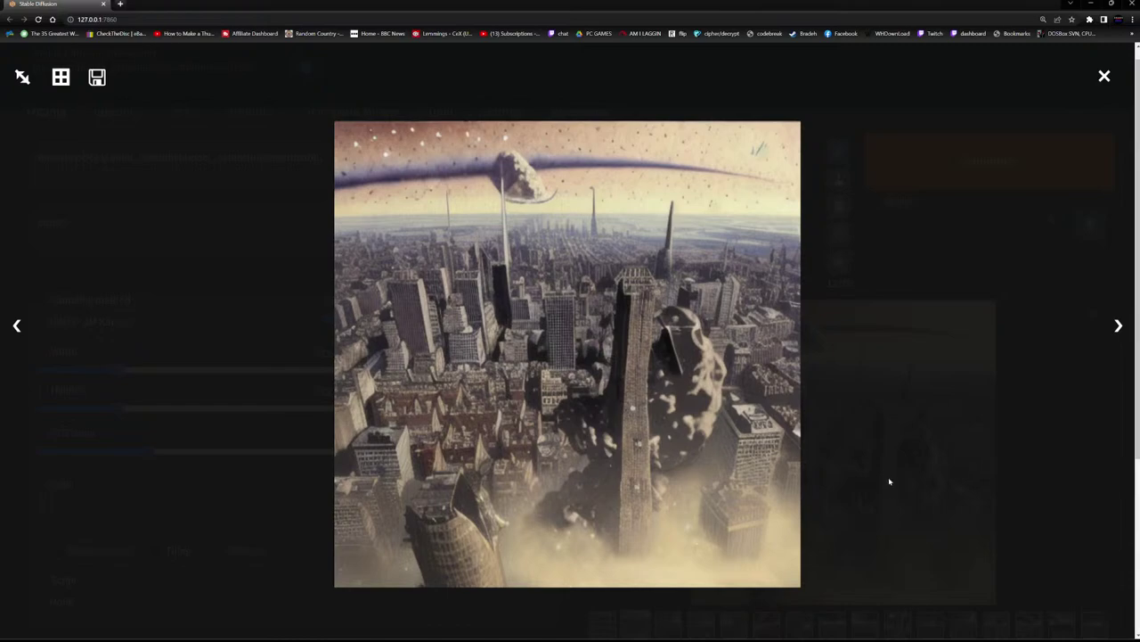
left_click(1117, 326)
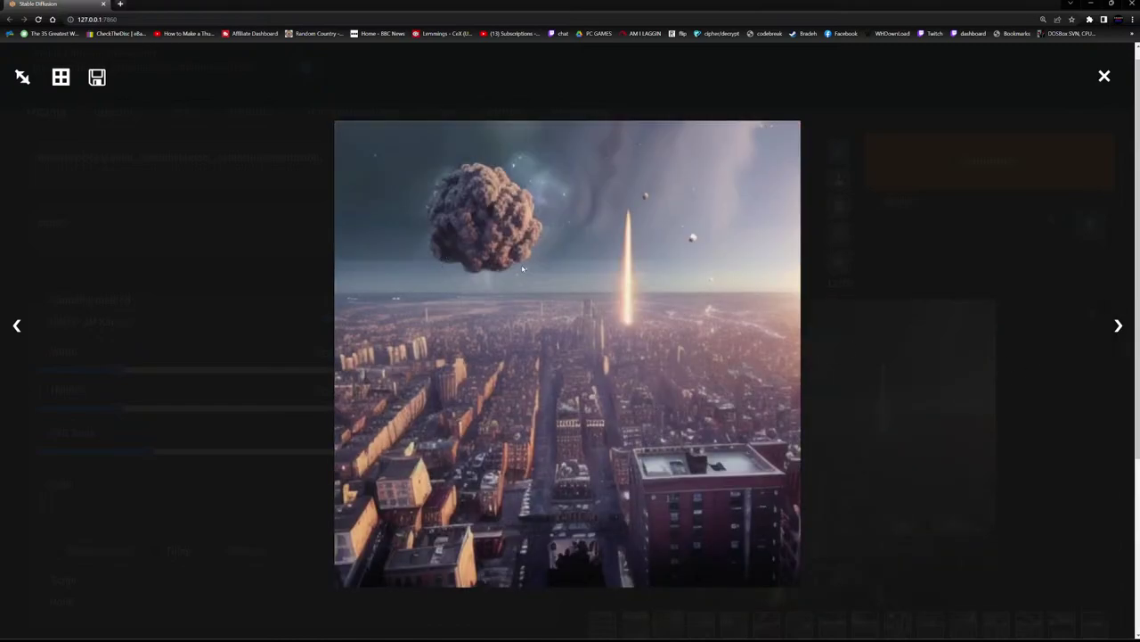
left_click(1118, 326)
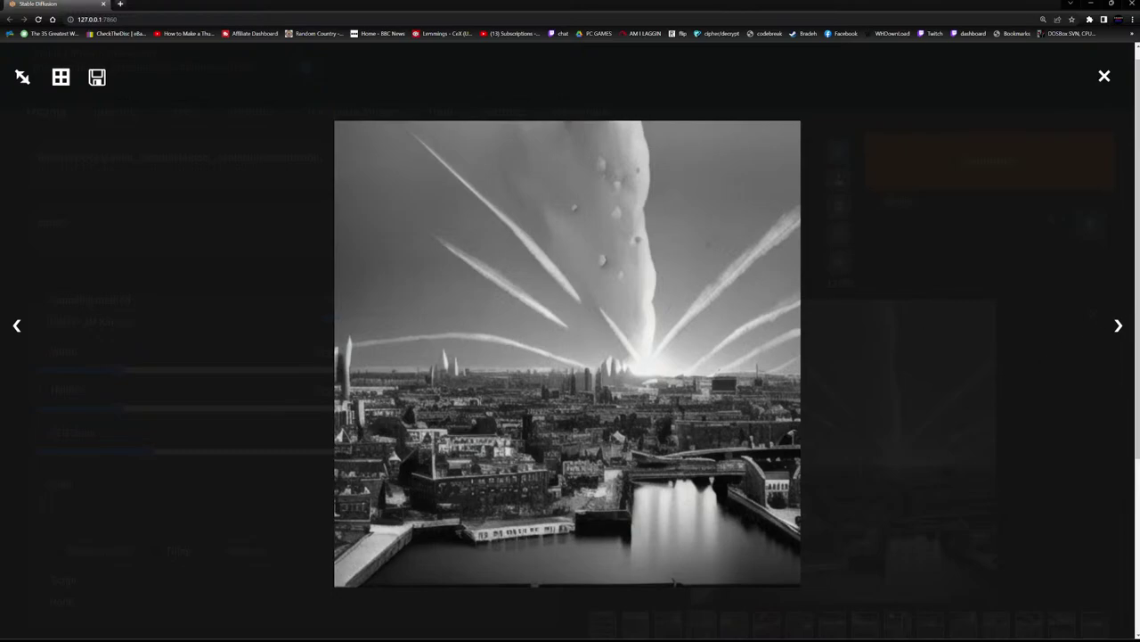
left_click(1121, 326)
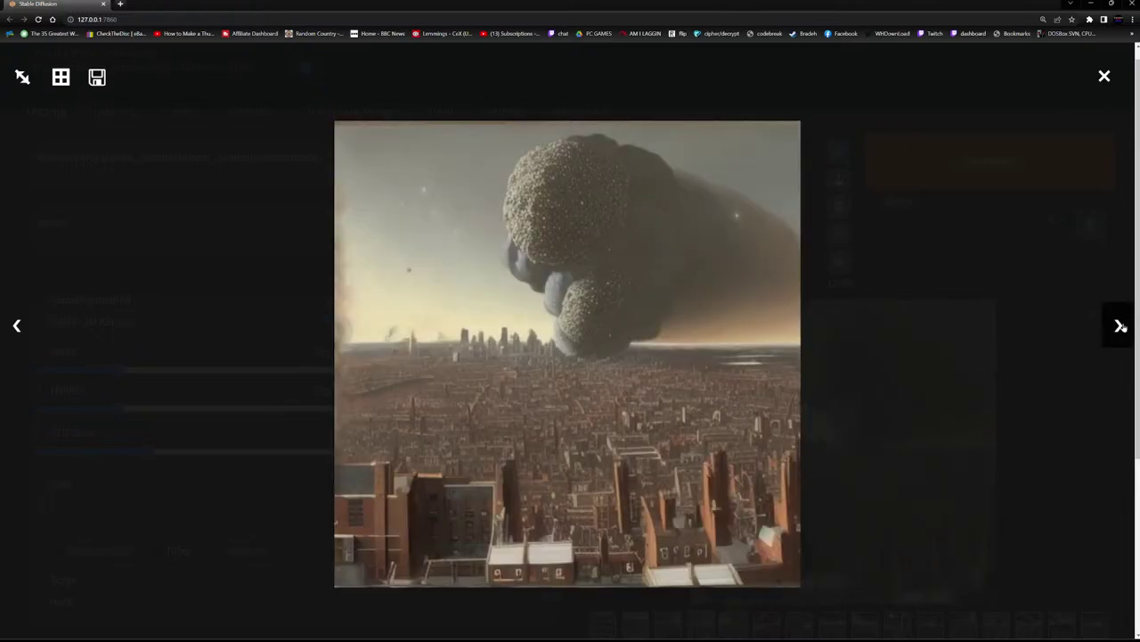
left_click(1121, 326)
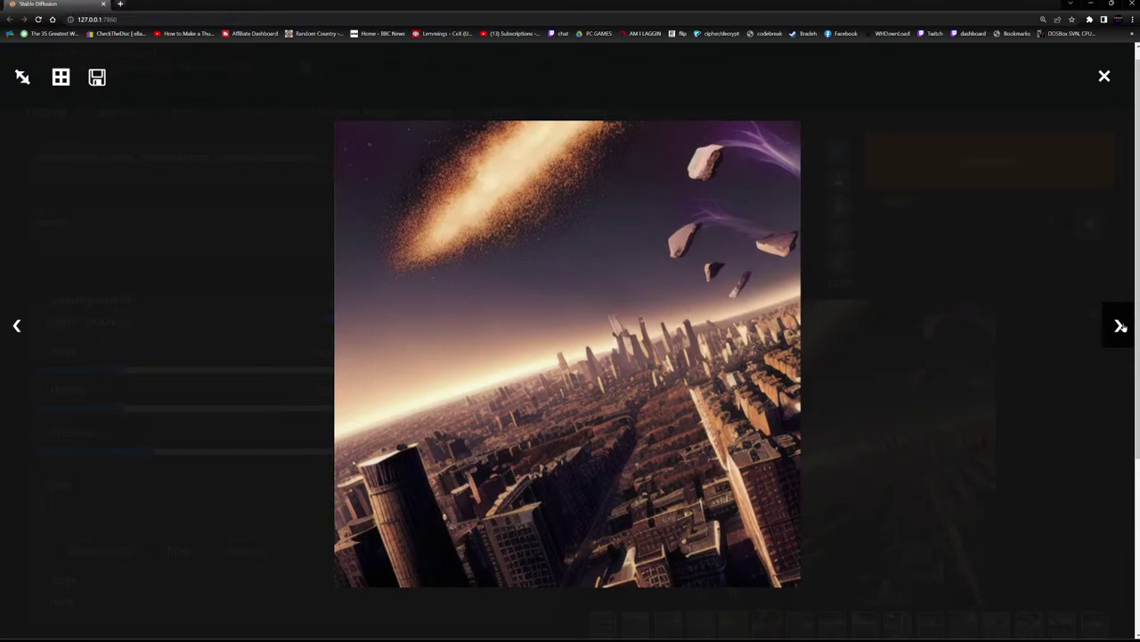
left_click(1121, 326)
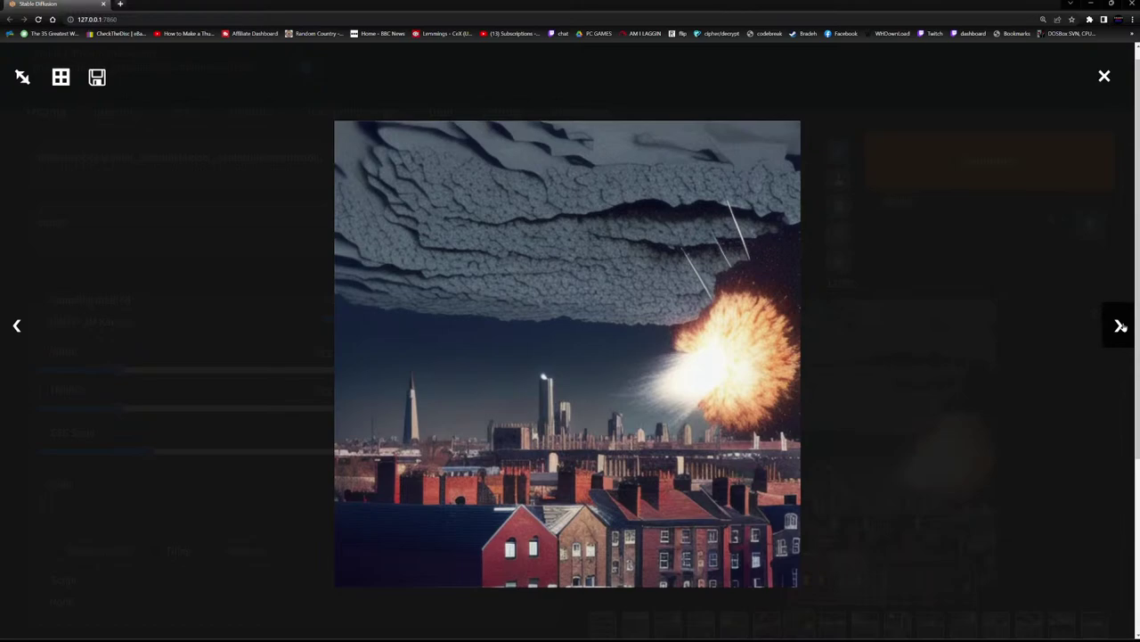
left_click(1121, 326)
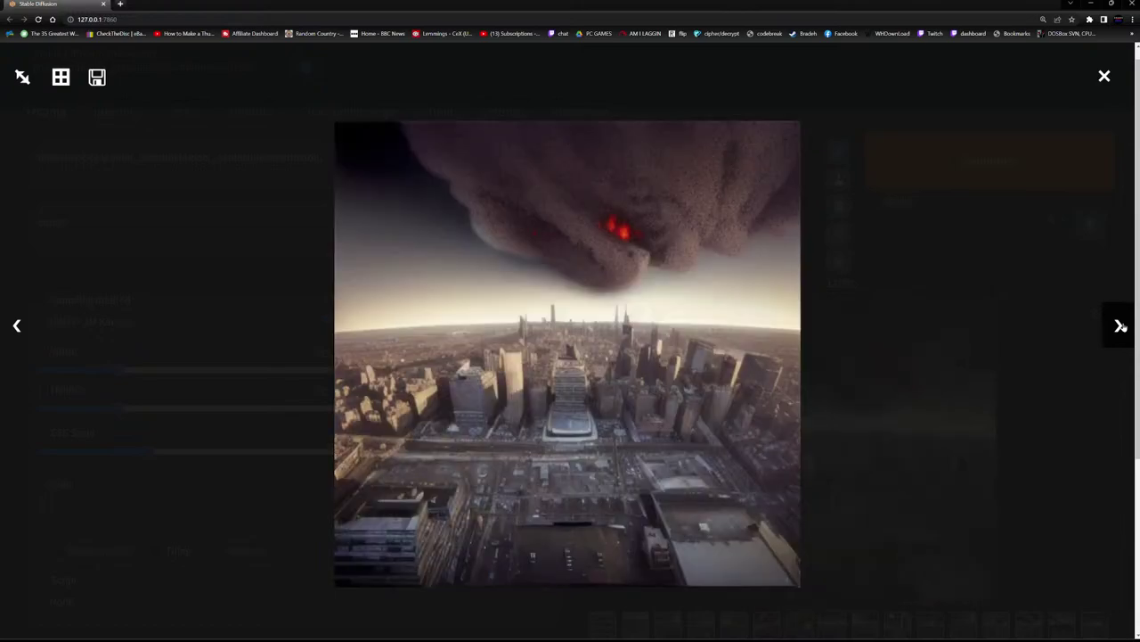
left_click(1121, 326)
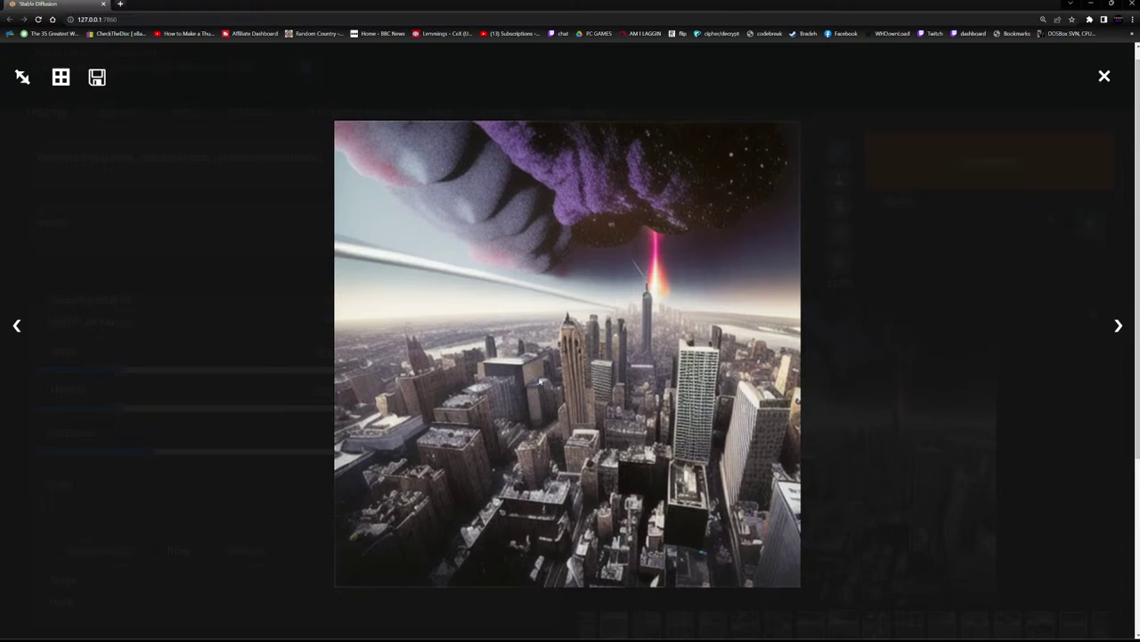
left_click(1119, 328)
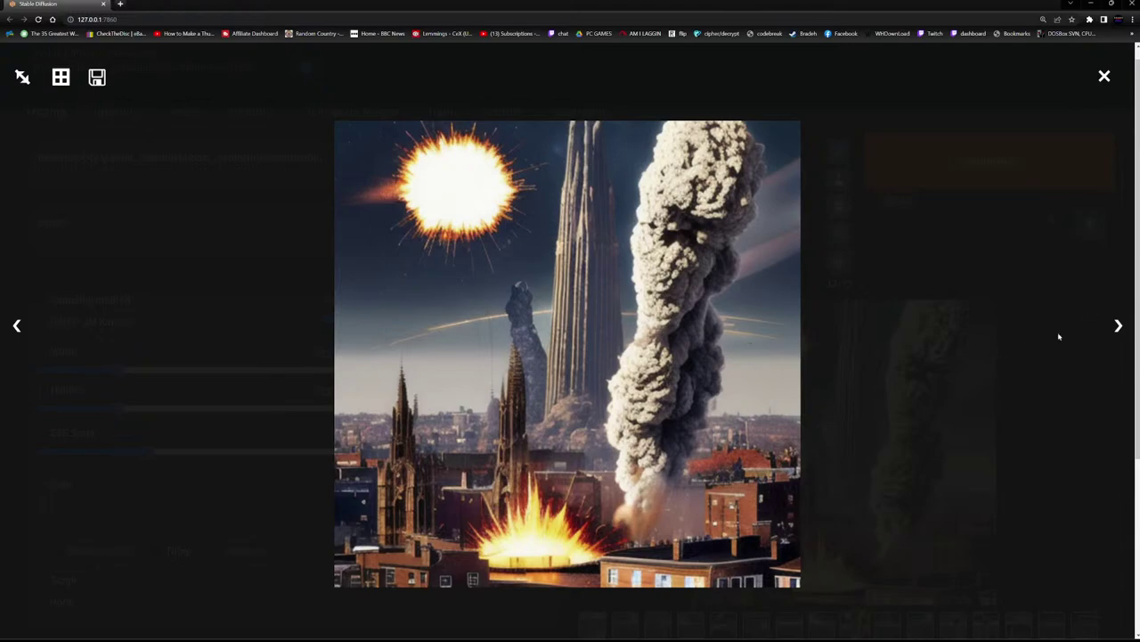
Page through the full-size New York asteroid images to examine each generated result.
left_click(1118, 326)
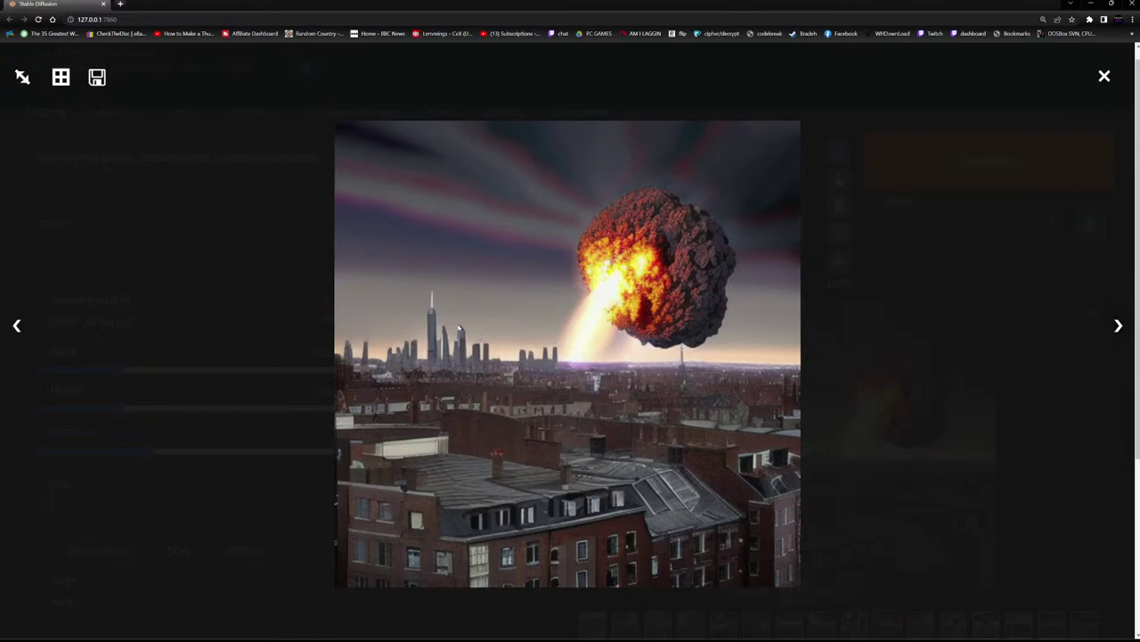
left_click(1118, 327)
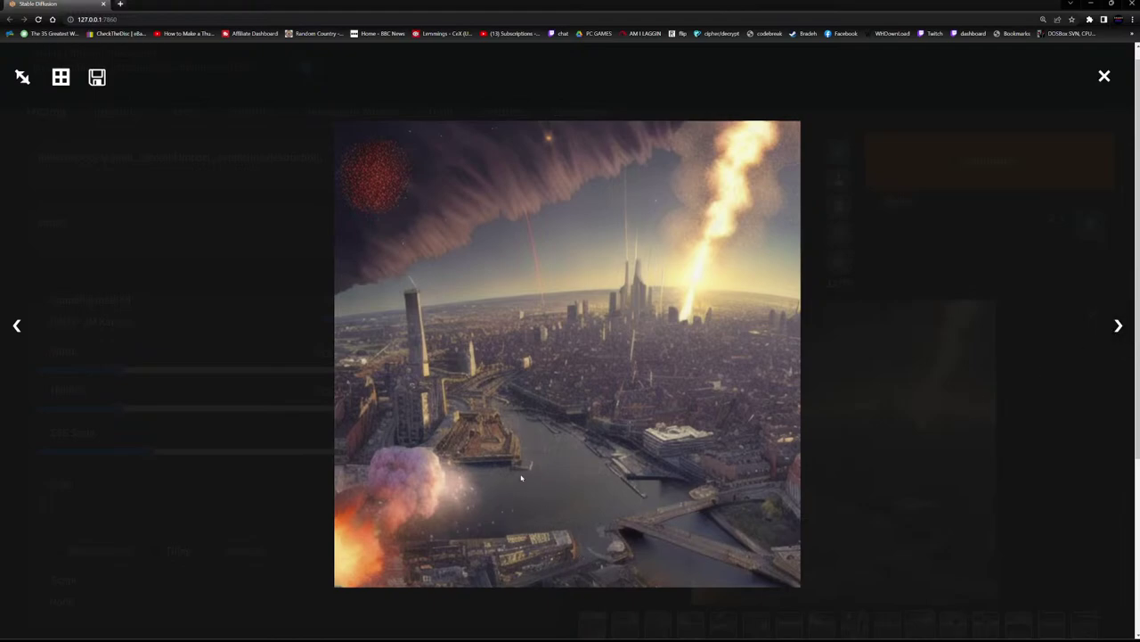
left_click(1119, 327)
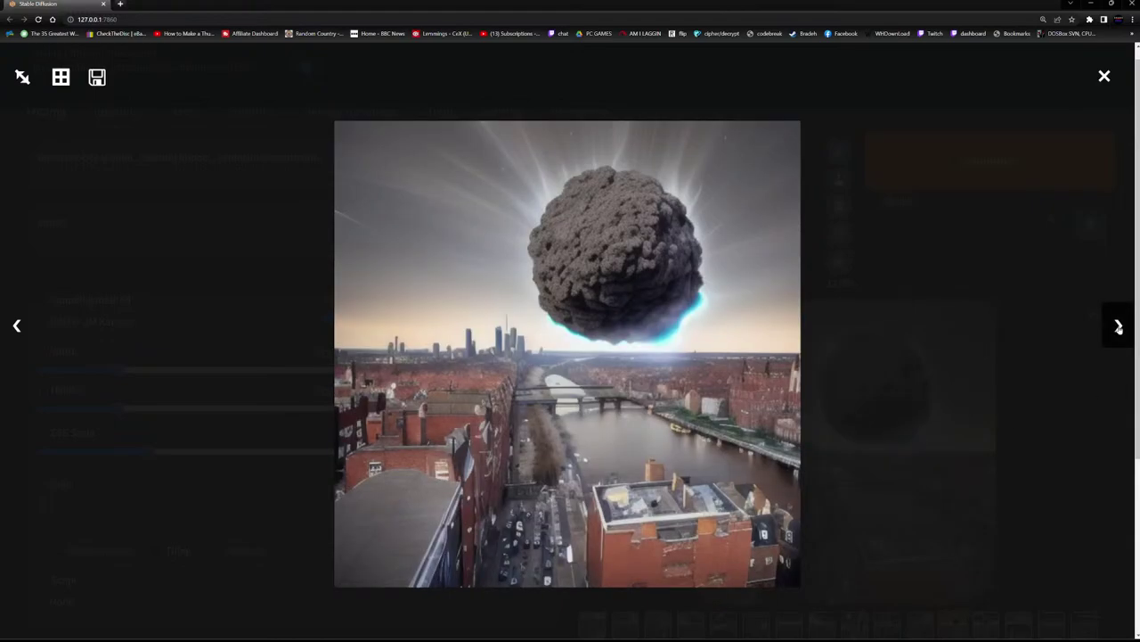
left_click(1119, 327)
left_click(1119, 327)
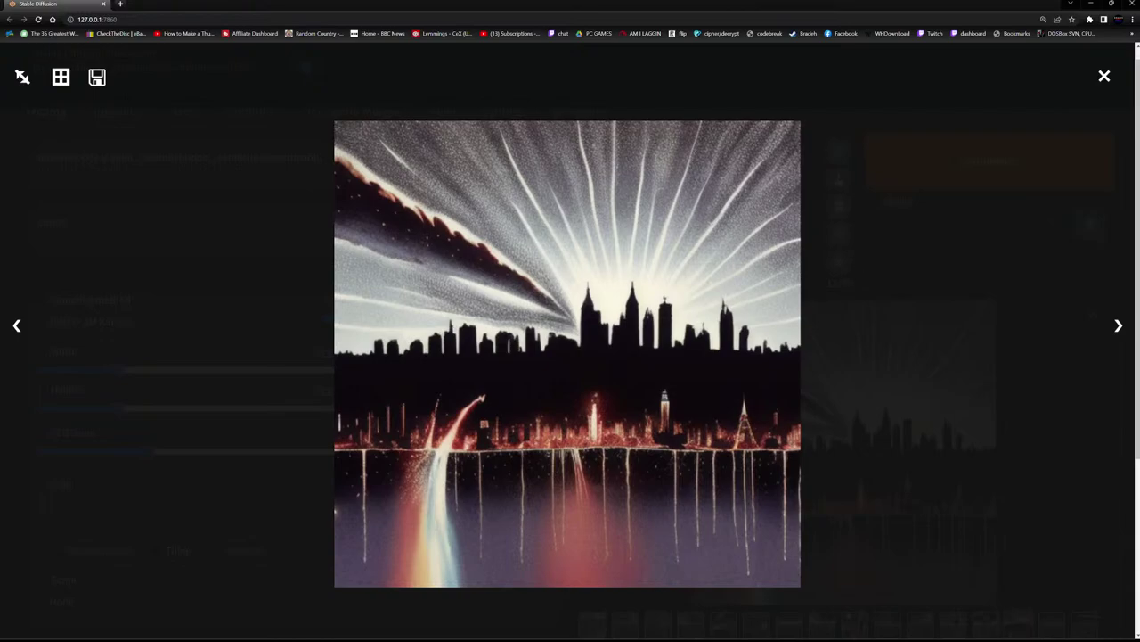
Switch to WhatsApp, open the shared mushroom-cloud image and place it beside the generated skyline for comparison before moving it off the picture.
key("alt+Tab")
left_click_drag(962, 348, 609, 151)
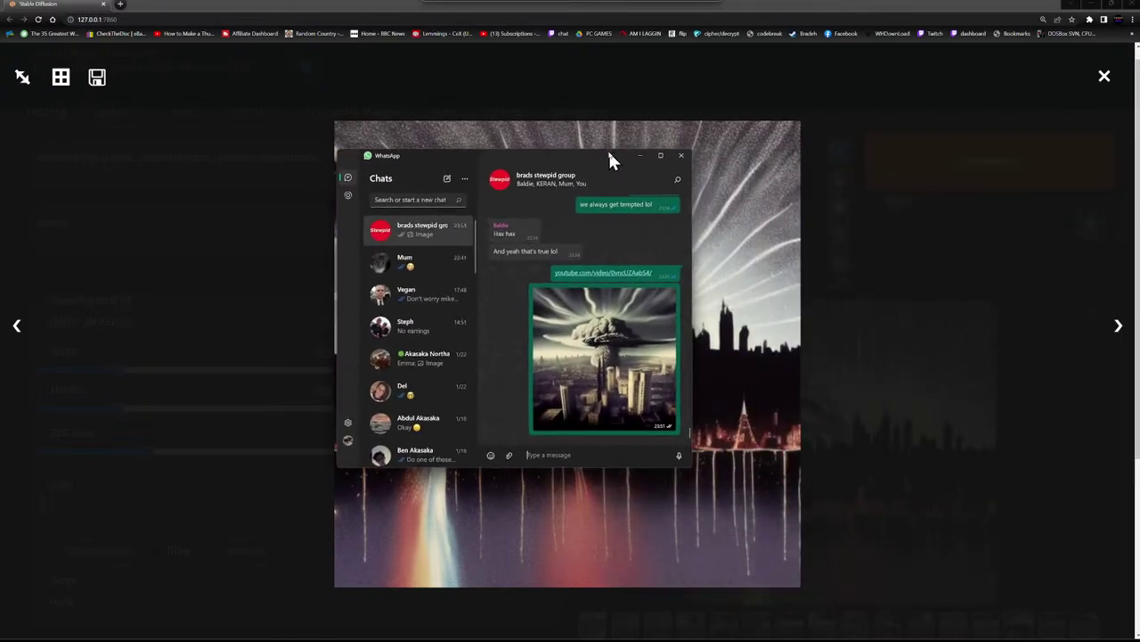
left_click(635, 361)
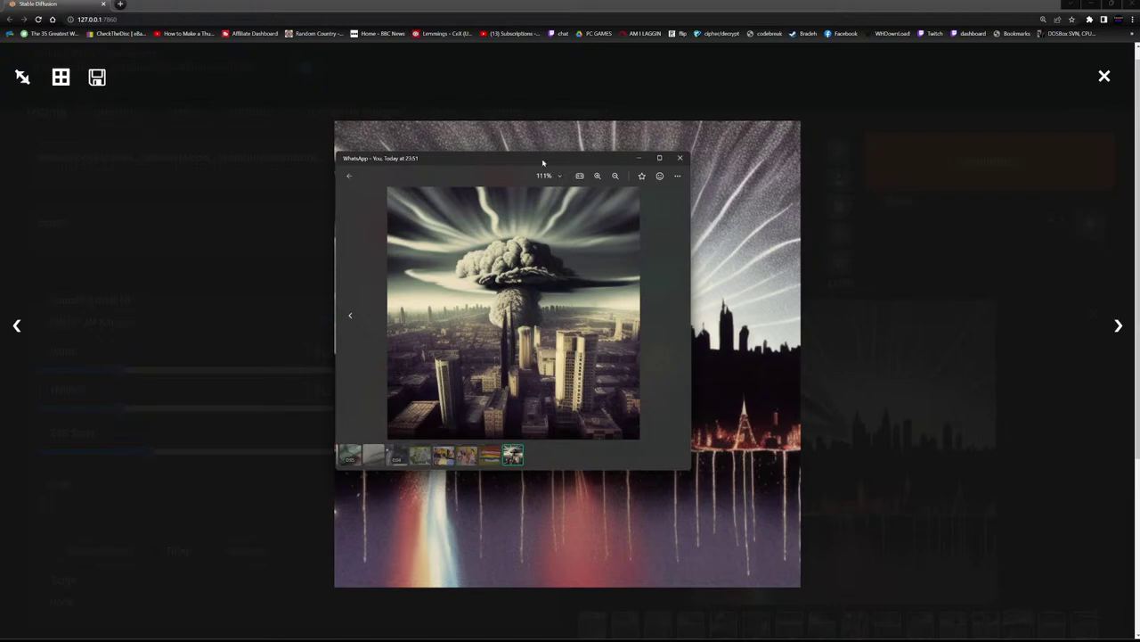
left_click_drag(542, 168, 989, 160)
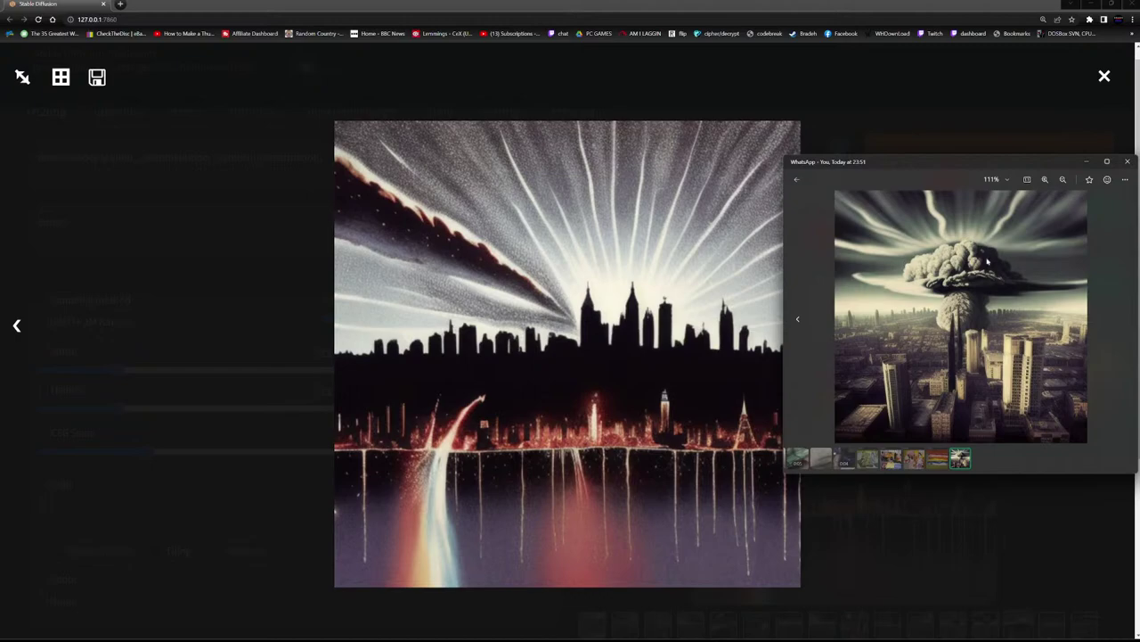
left_click_drag(917, 156, 1139, 159)
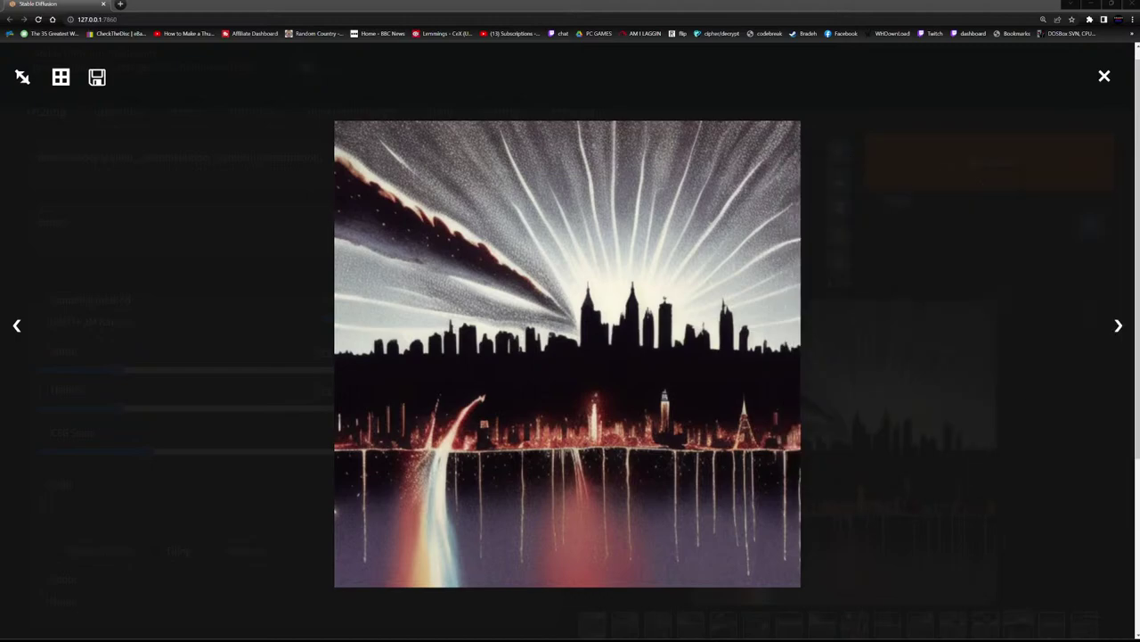
View the remaining New York images through to the overview grid and close the full-size viewer.
left_click(1118, 328)
left_click(1118, 329)
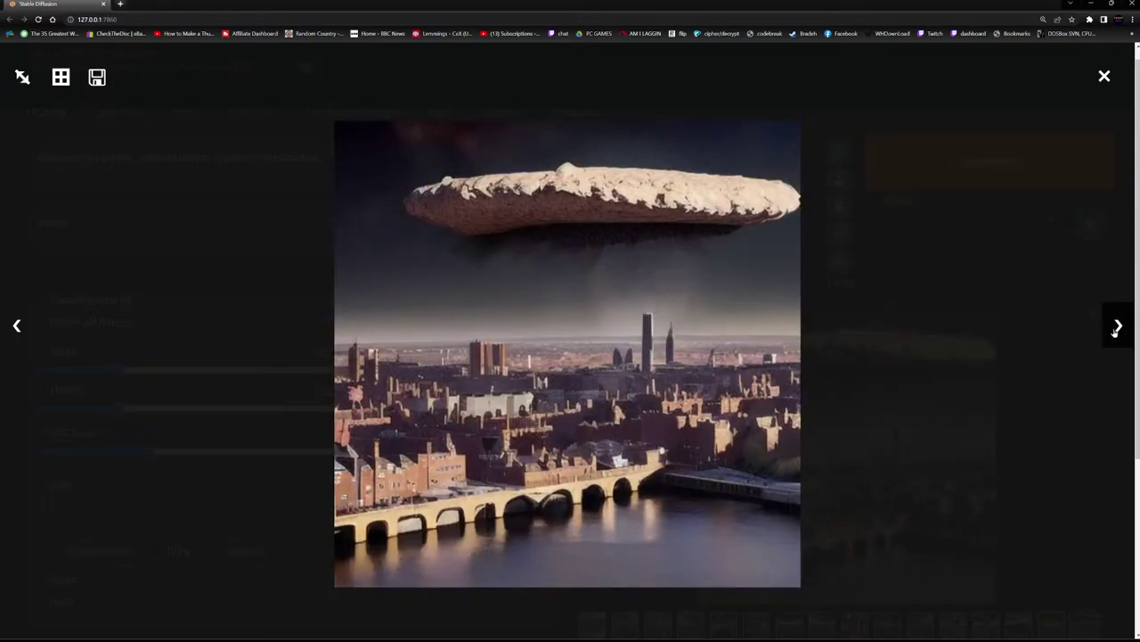
left_click(1116, 327)
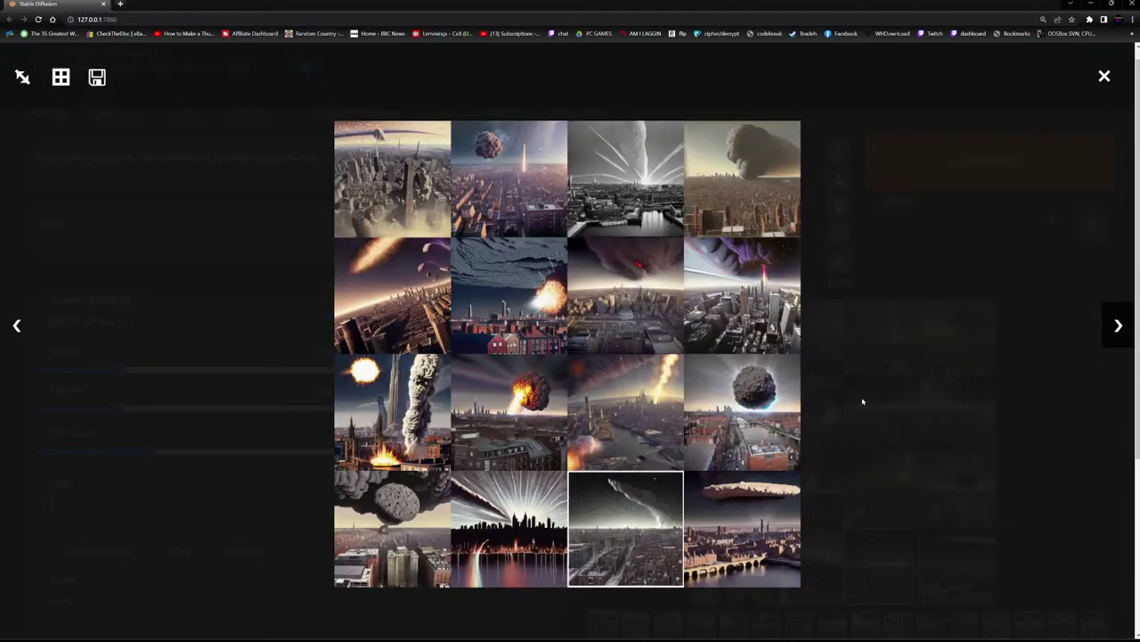
left_click(1105, 76)
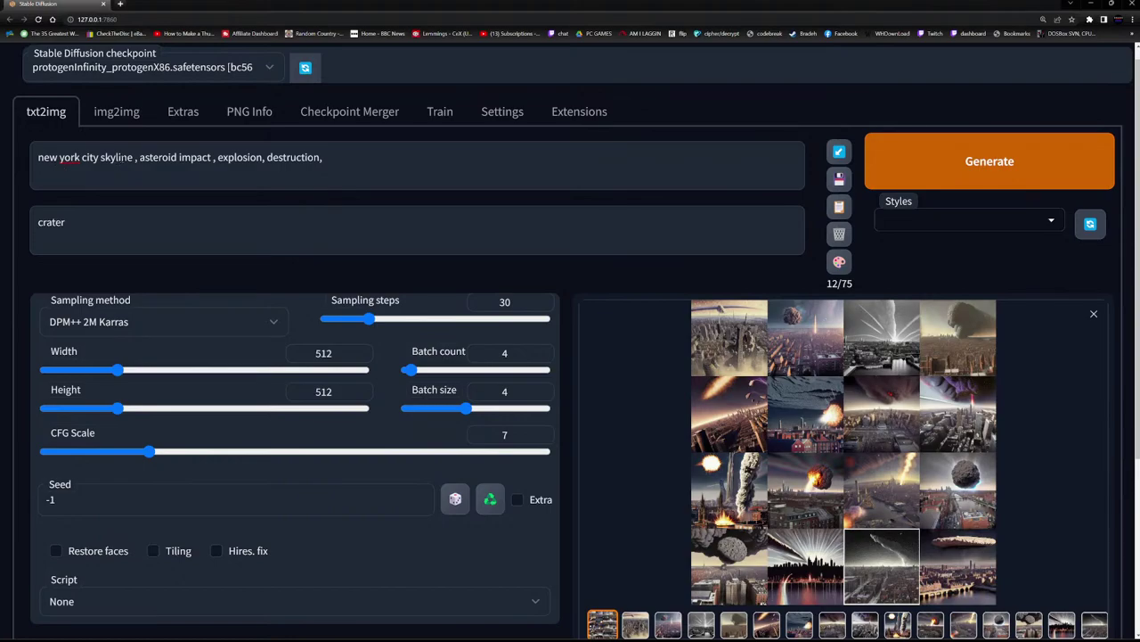
Replace "new york city" with "london" in the prompt, set the batch count to 8 and generate the images.
left_click_drag(99, 158, 2, 169)
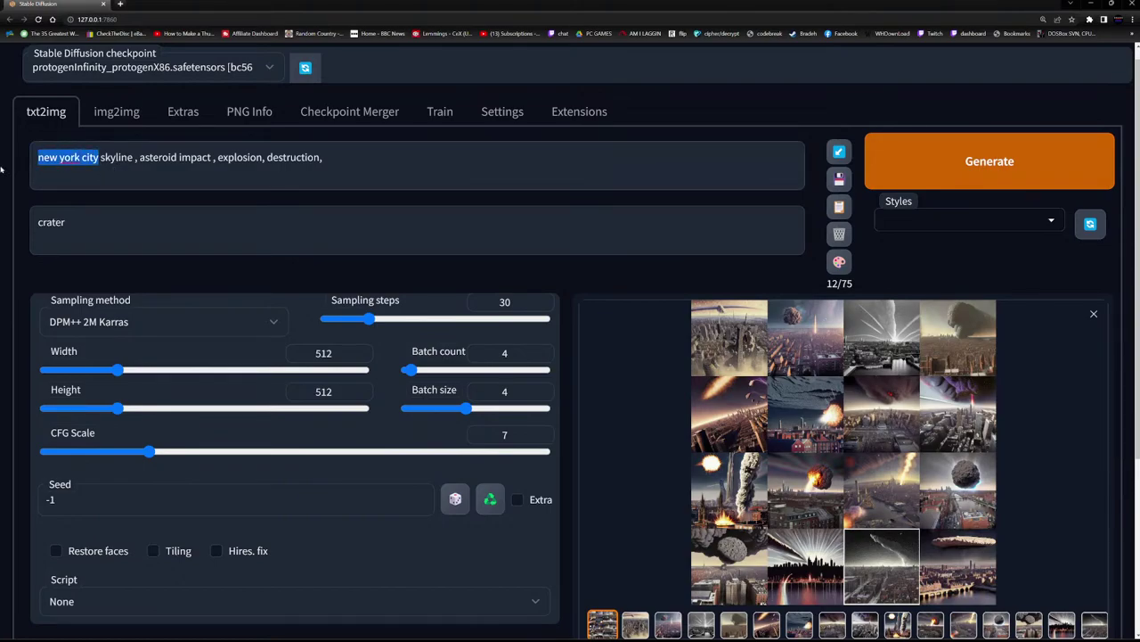
type("london")
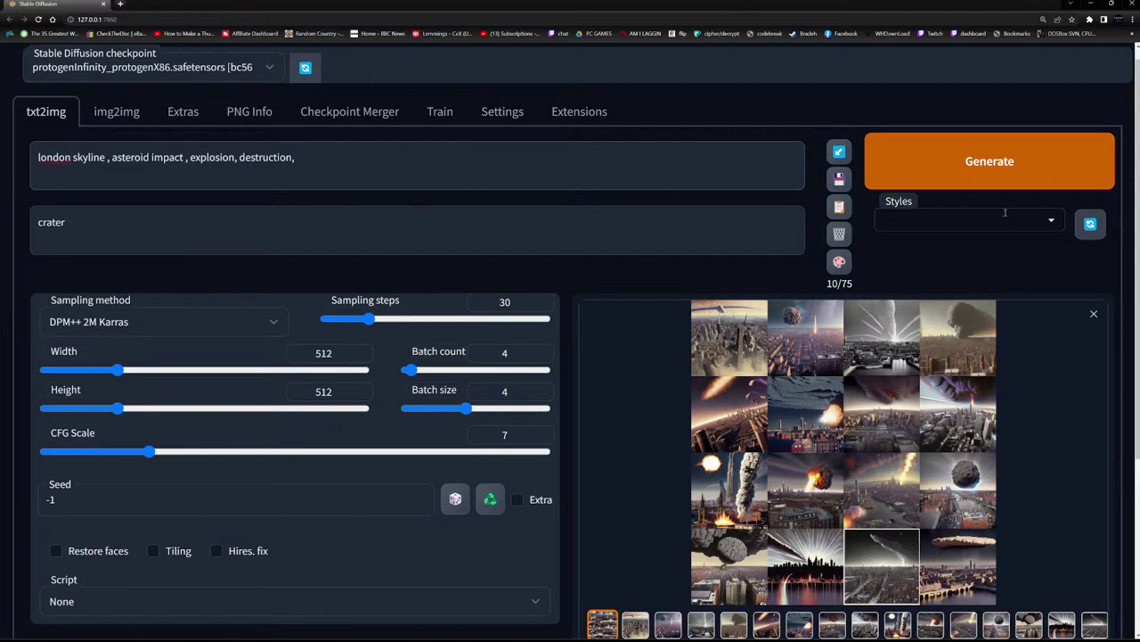
left_click_drag(411, 370, 418, 373)
left_click(1009, 174)
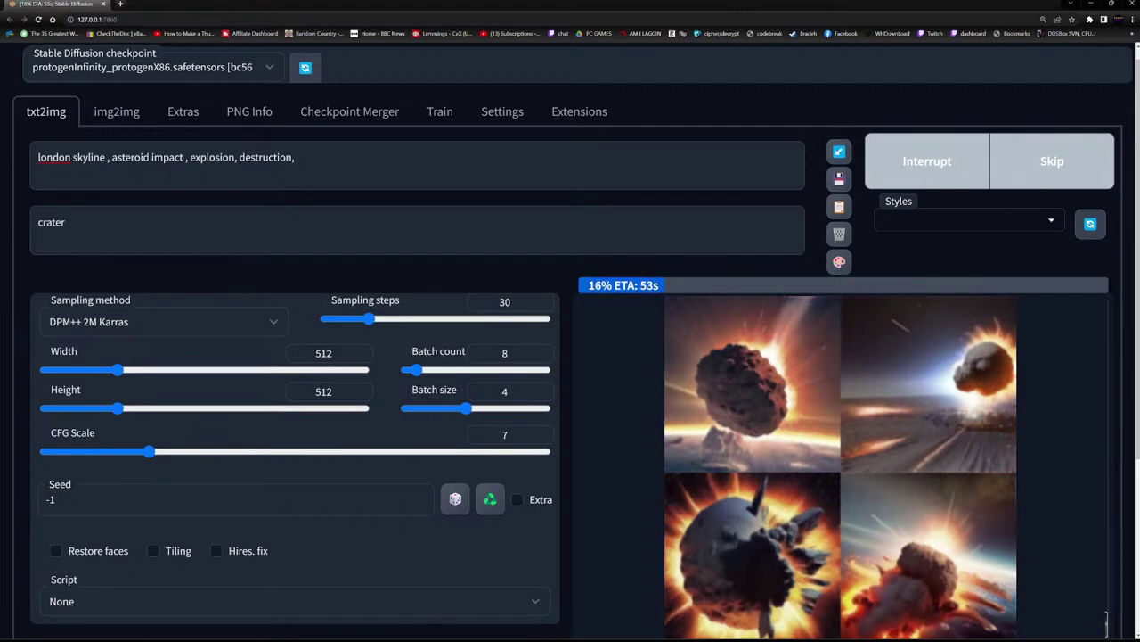
Check the GPU load in Task Manager and enlarge the A1111 WebUI console to follow the generation progress.
key("ctrl+shift+Escape")
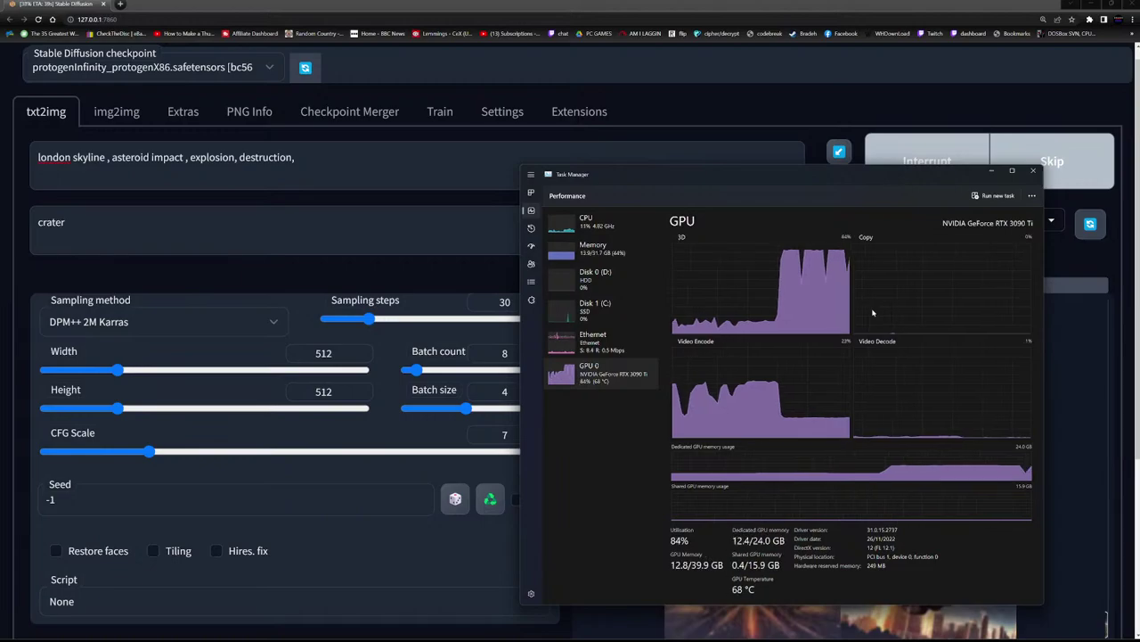
left_click_drag(767, 7, 740, 348)
left_click_drag(275, 83, 795, 155)
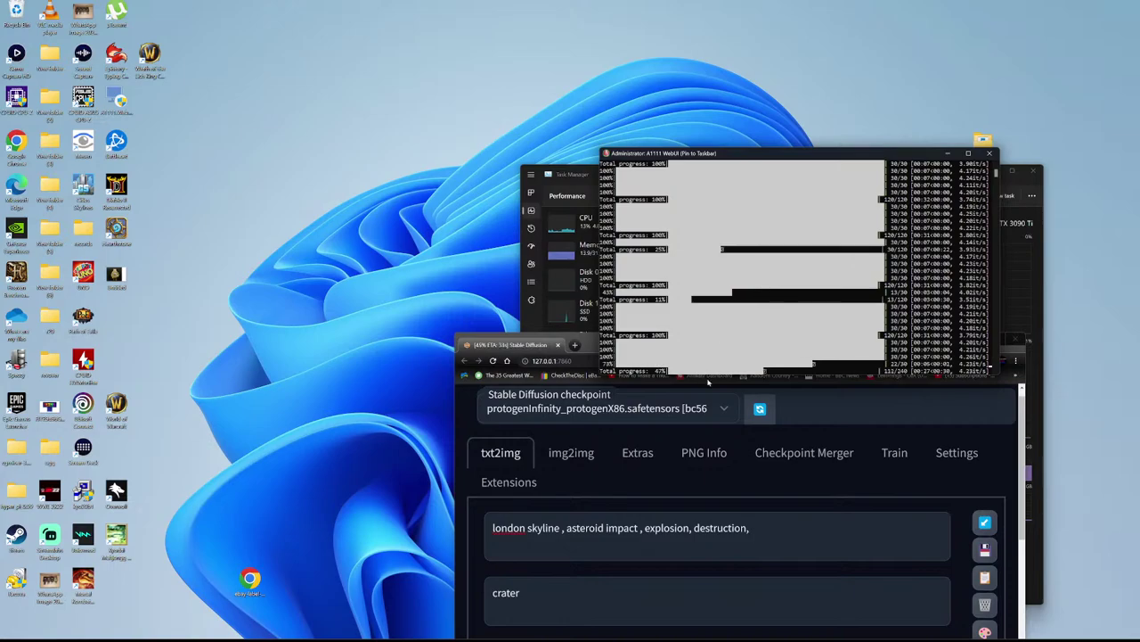
left_click_drag(710, 376, 707, 587)
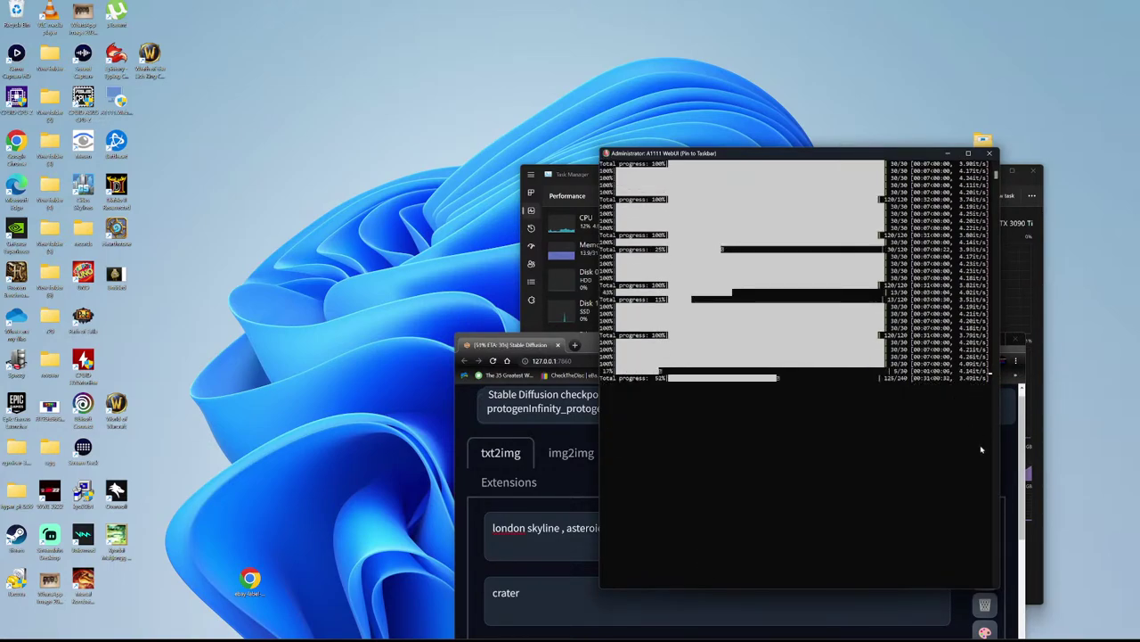
left_click_drag(600, 385, 256, 372)
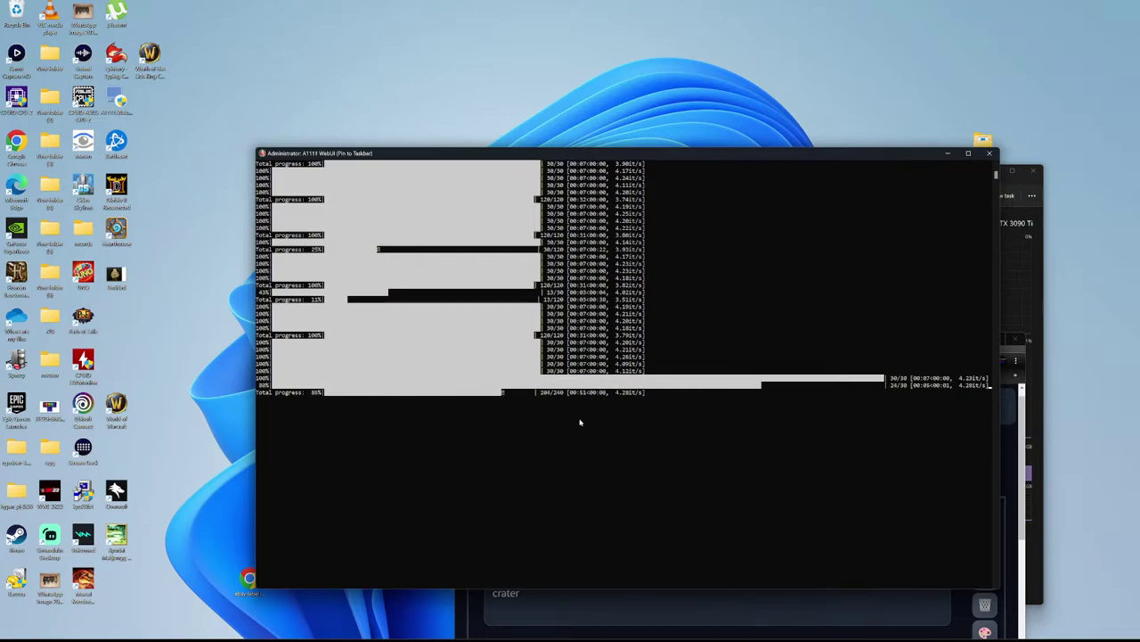
Switch back to the Stable Diffusion browser window and maximize it to show the finished London batch.
mouse_move(303, 634)
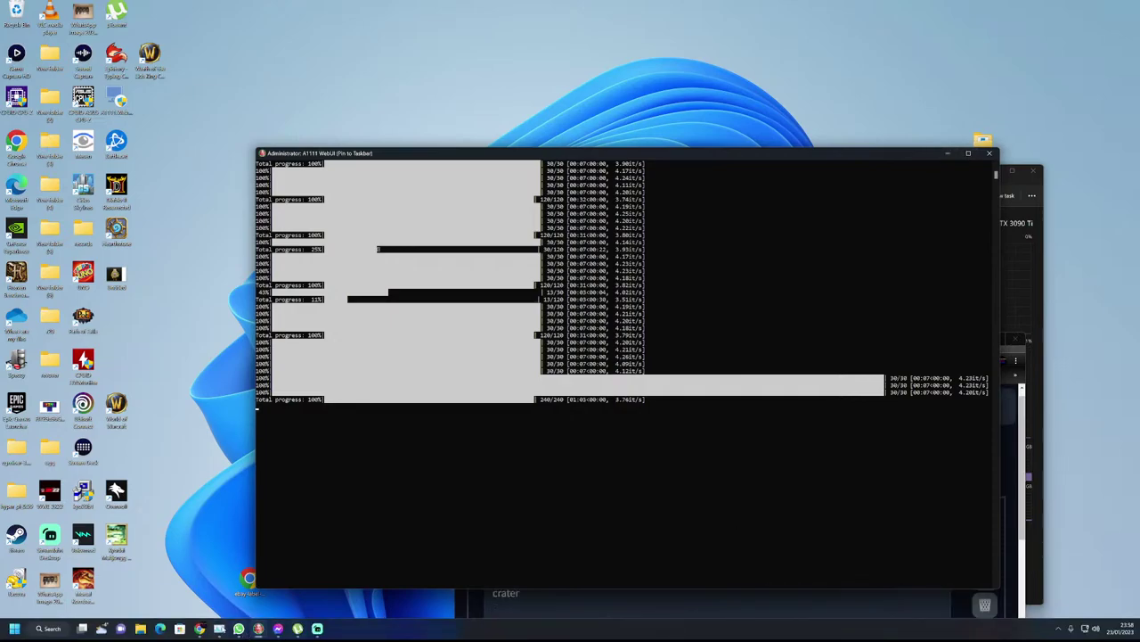
left_click(201, 628)
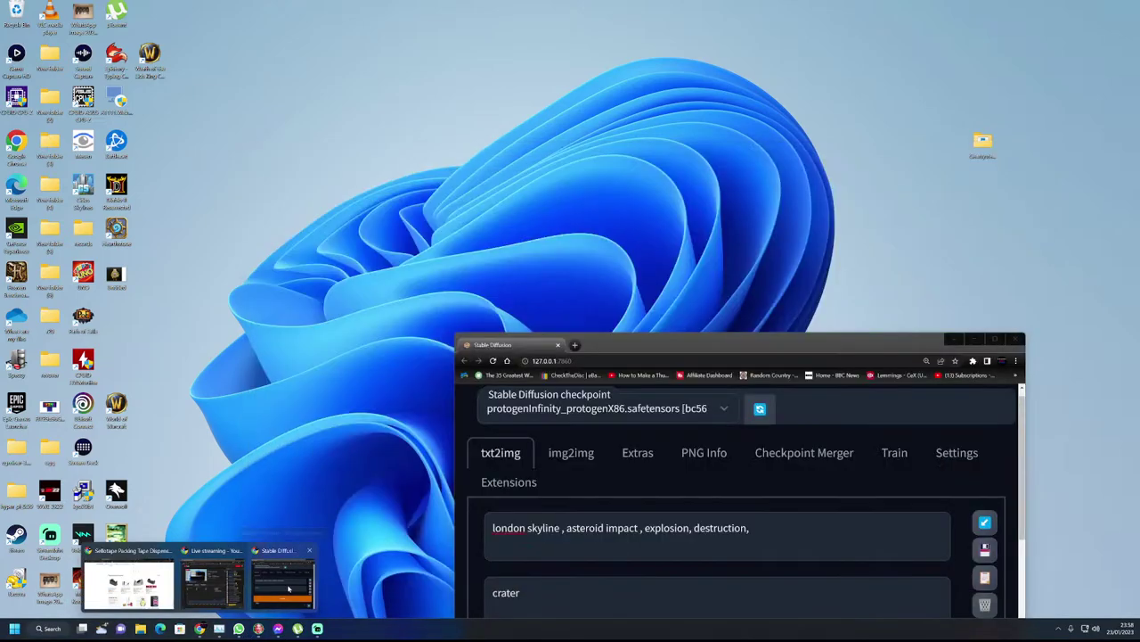
left_click(283, 579)
left_click_drag(739, 344, 615, 4)
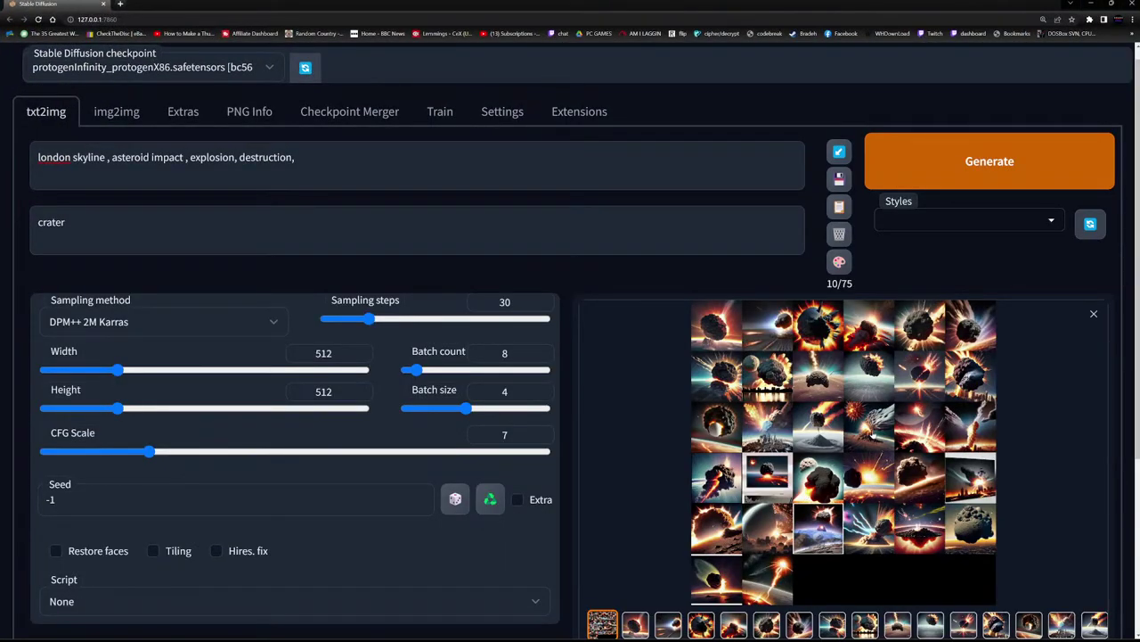
Open the London result grid at full size and page through the individual asteroid images to examine them.
left_click(757, 335)
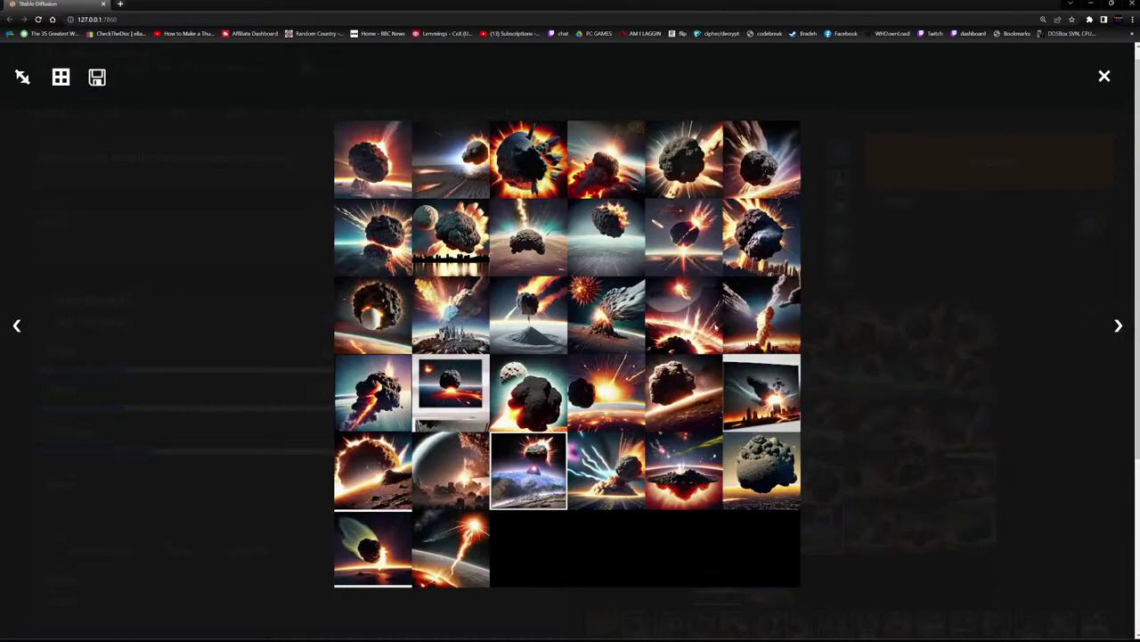
left_click(1117, 331)
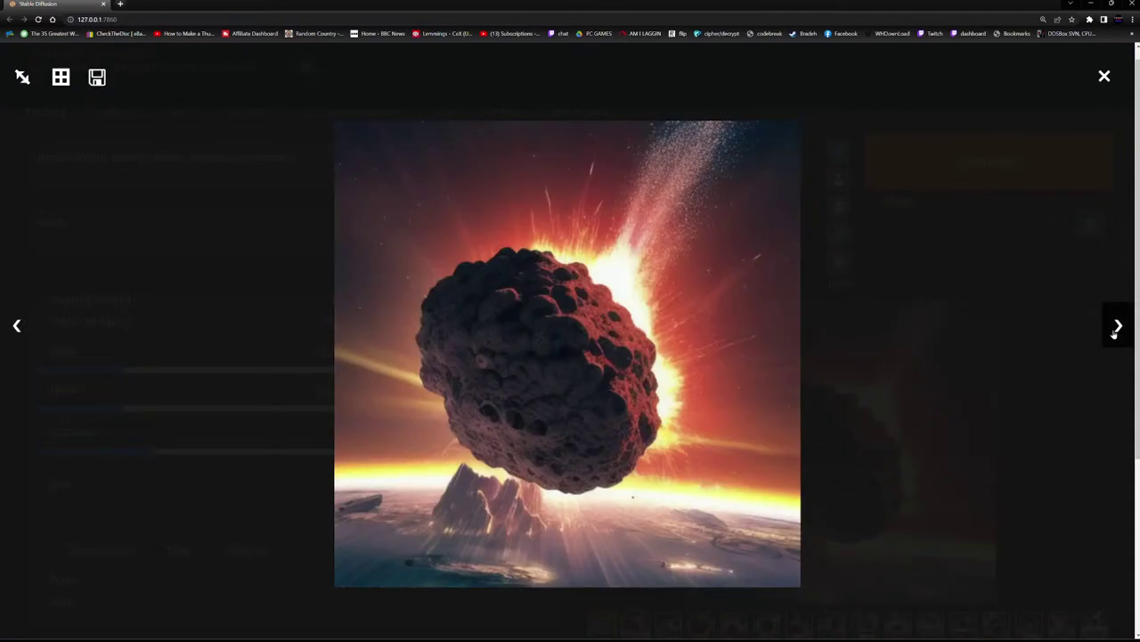
left_click(1114, 330)
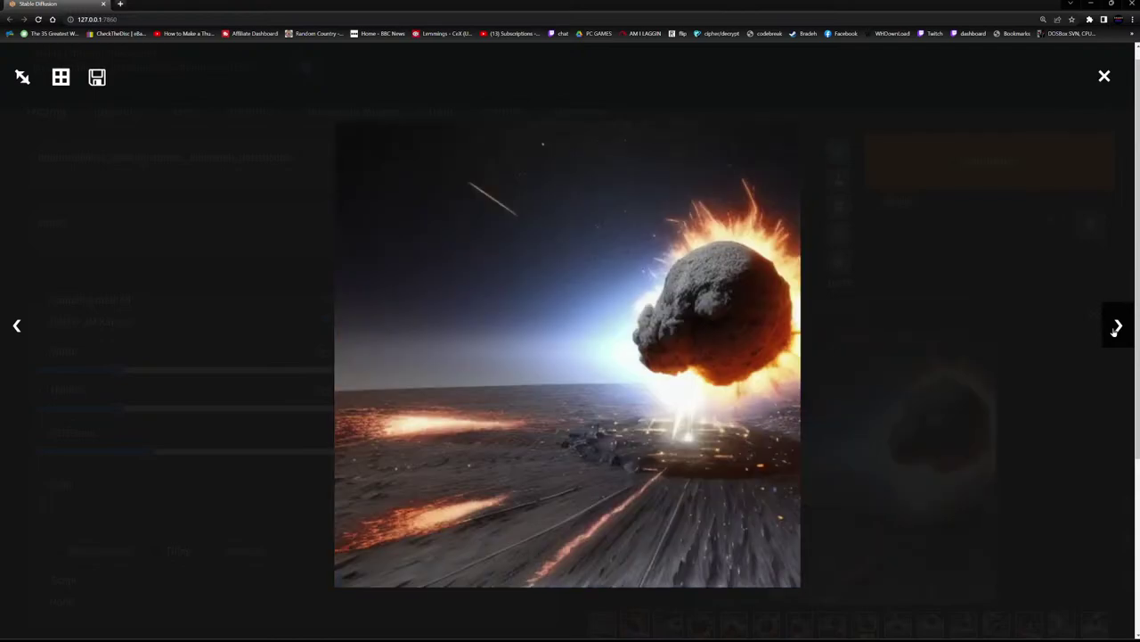
left_click(1114, 330)
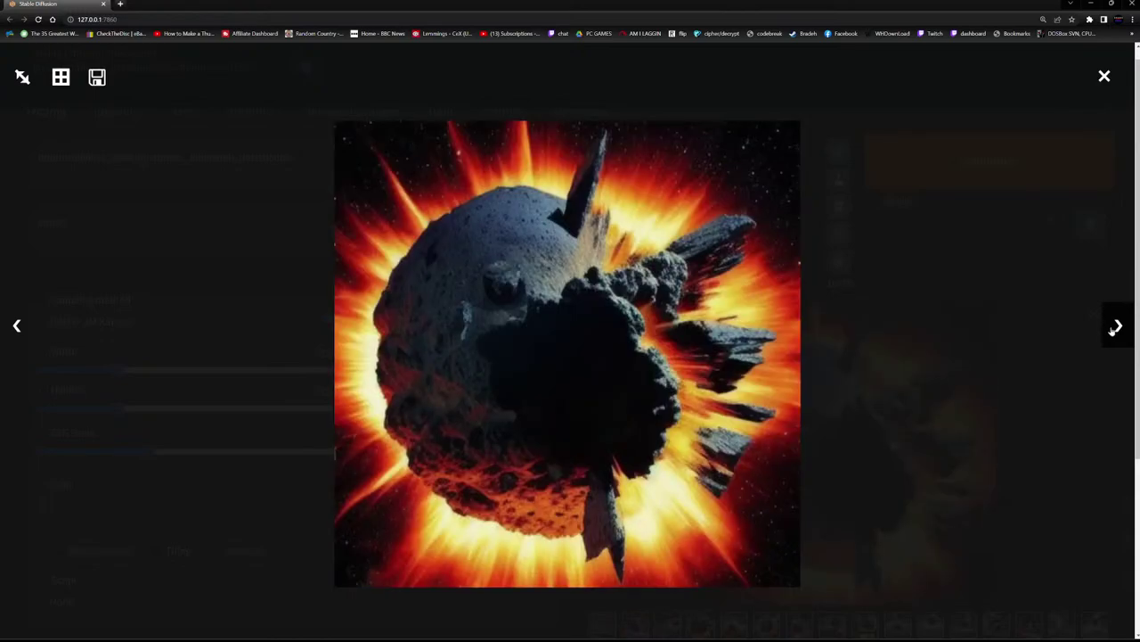
left_click(1115, 329)
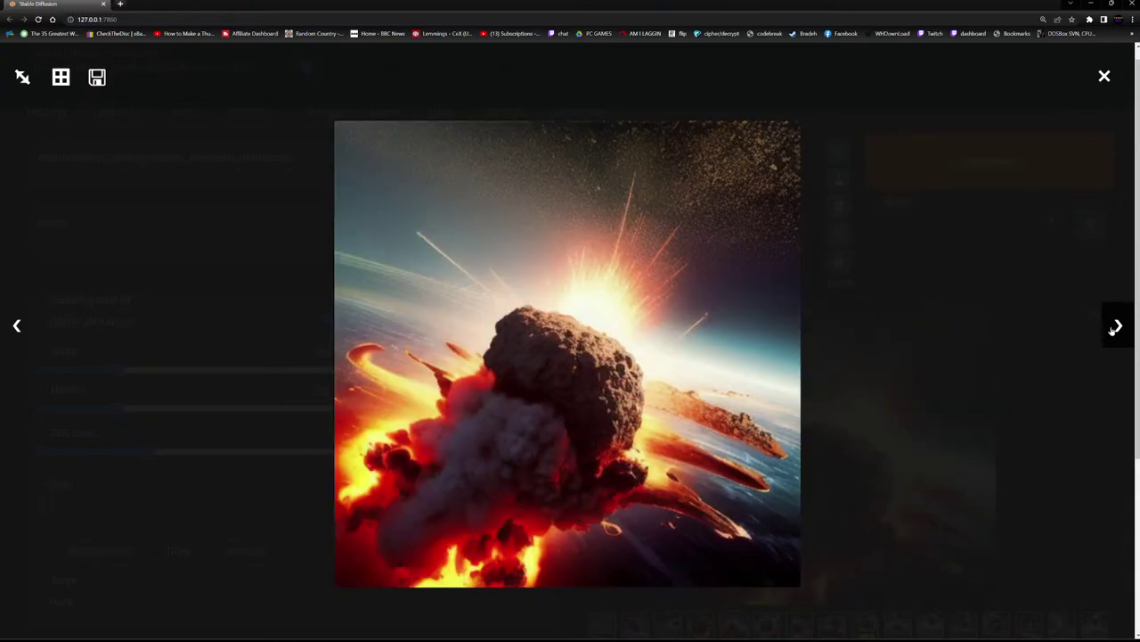
left_click(1114, 330)
left_click(1114, 330)
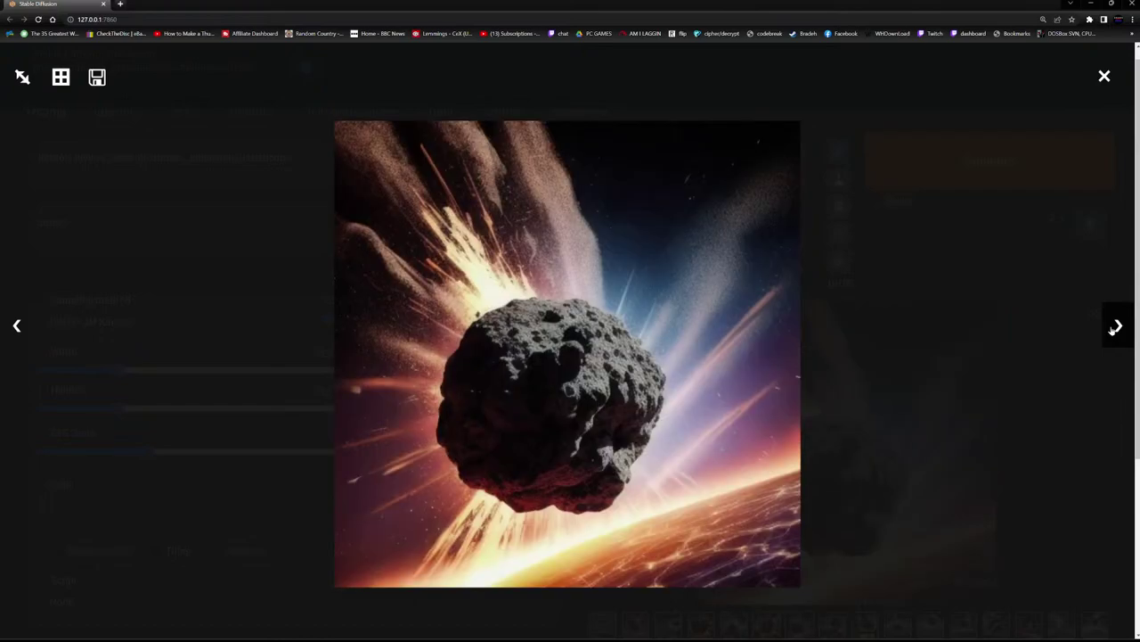
left_click(1114, 330)
left_click(1115, 329)
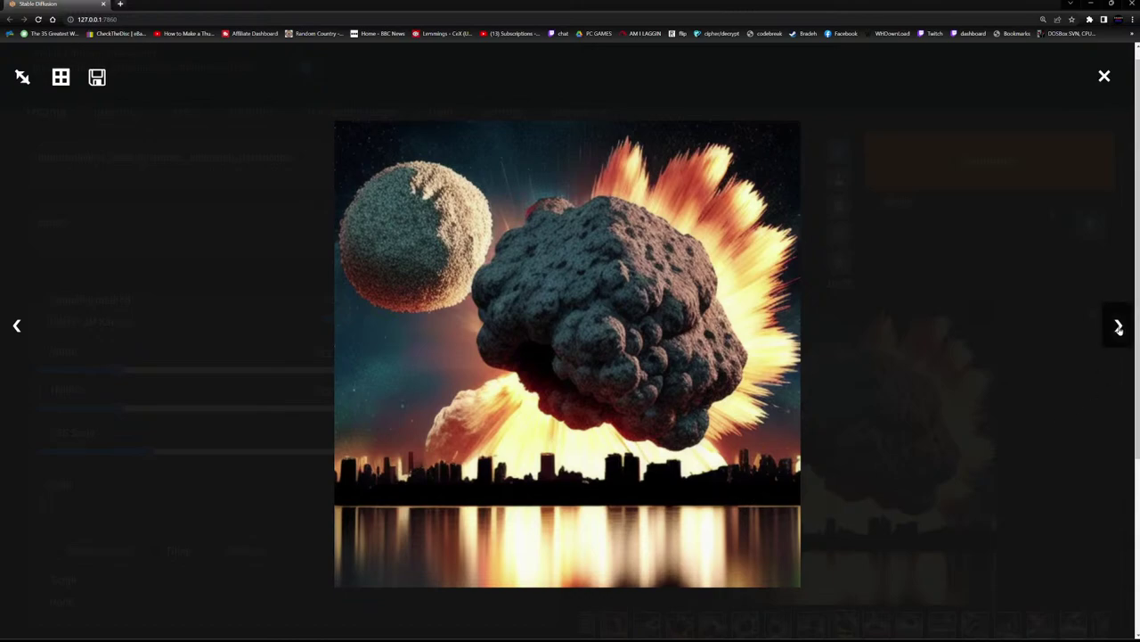
left_click(1119, 327)
left_click(1120, 327)
left_click(1119, 327)
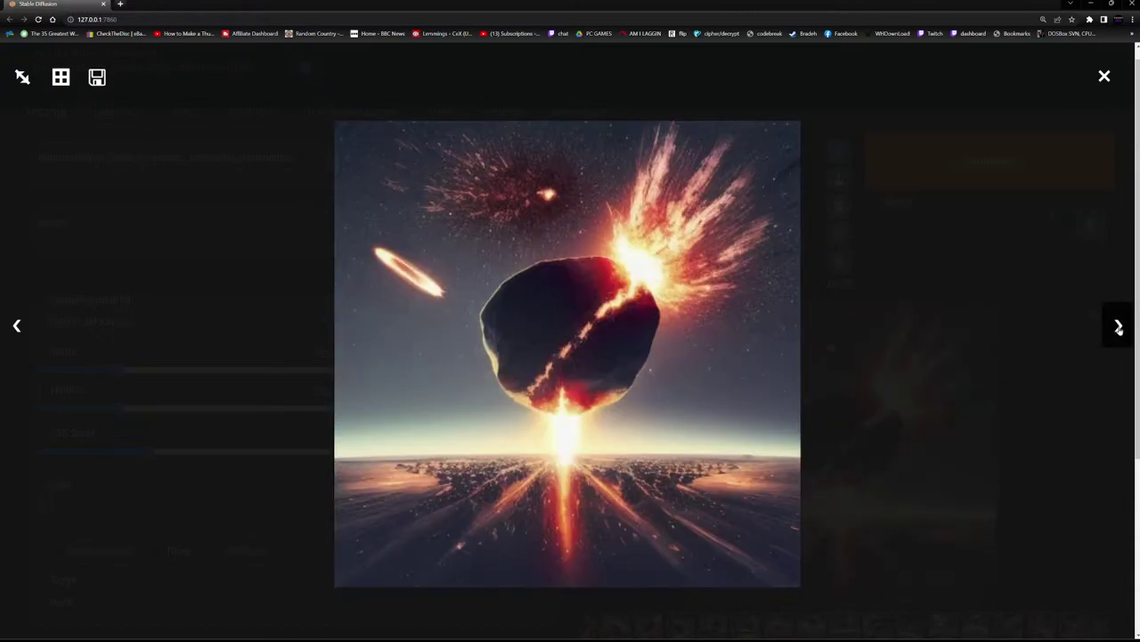
left_click(1119, 327)
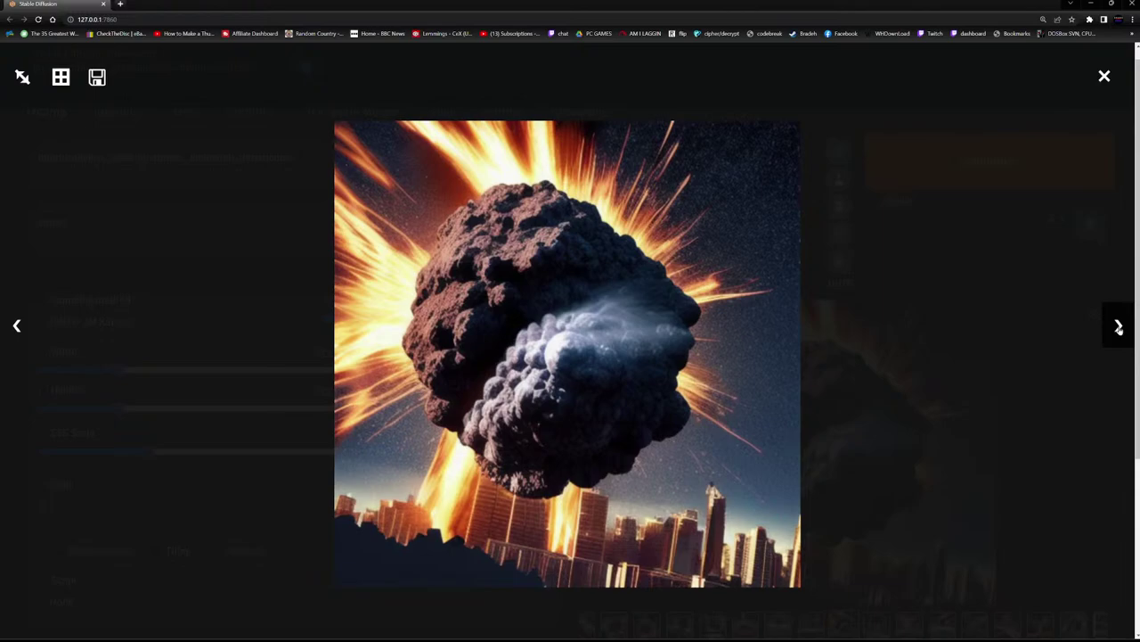
left_click(1120, 327)
left_click(1119, 327)
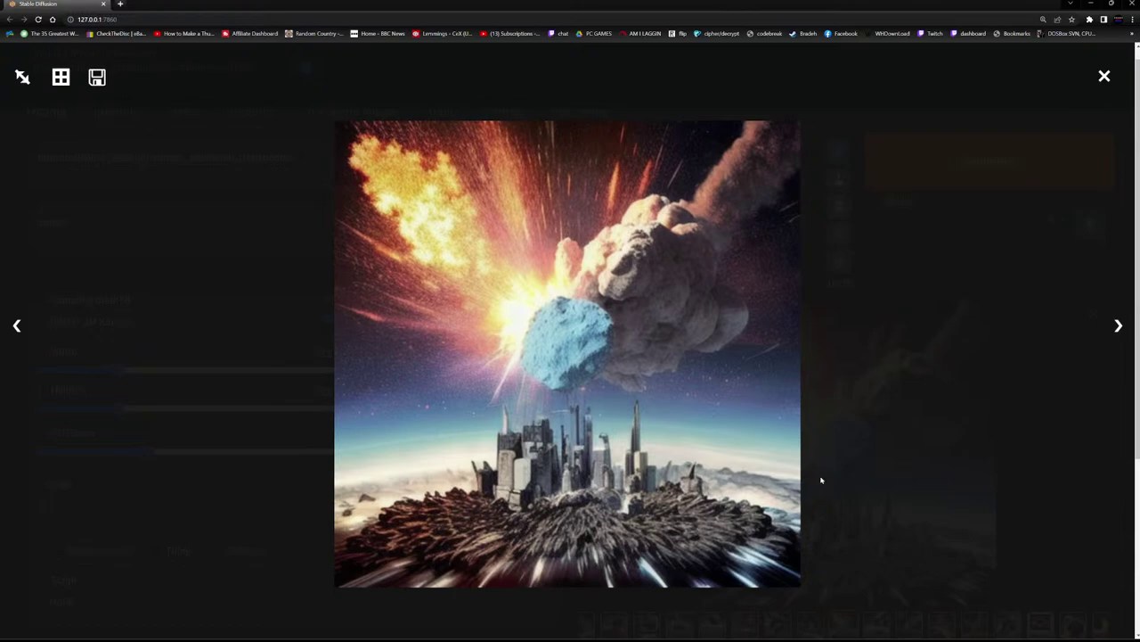
left_click(1118, 325)
left_click(1118, 325)
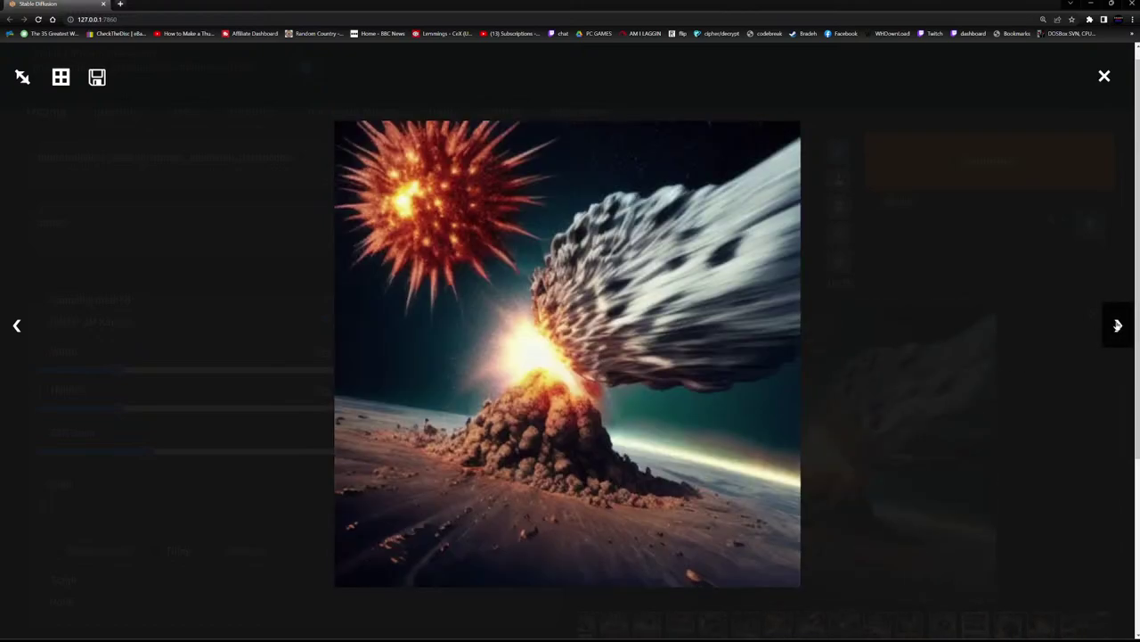
left_click(1119, 326)
left_click(1118, 325)
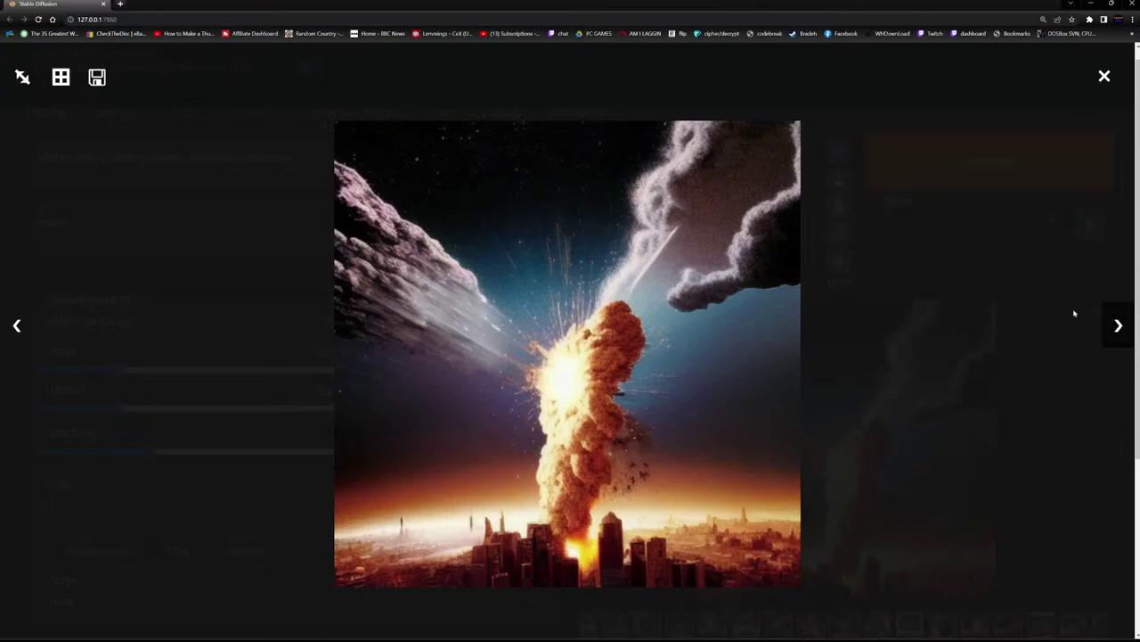
Close the full-size image view and clear both the prompt and the negative prompt.
left_click(1105, 78)
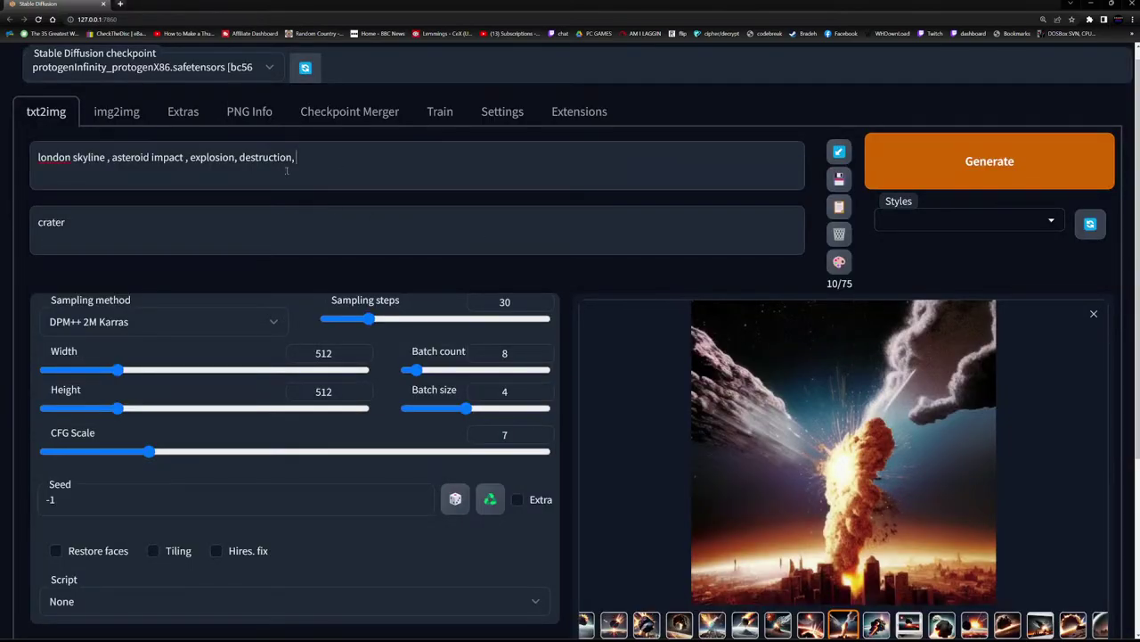
key("ctrl+a")
key("BackSpace")
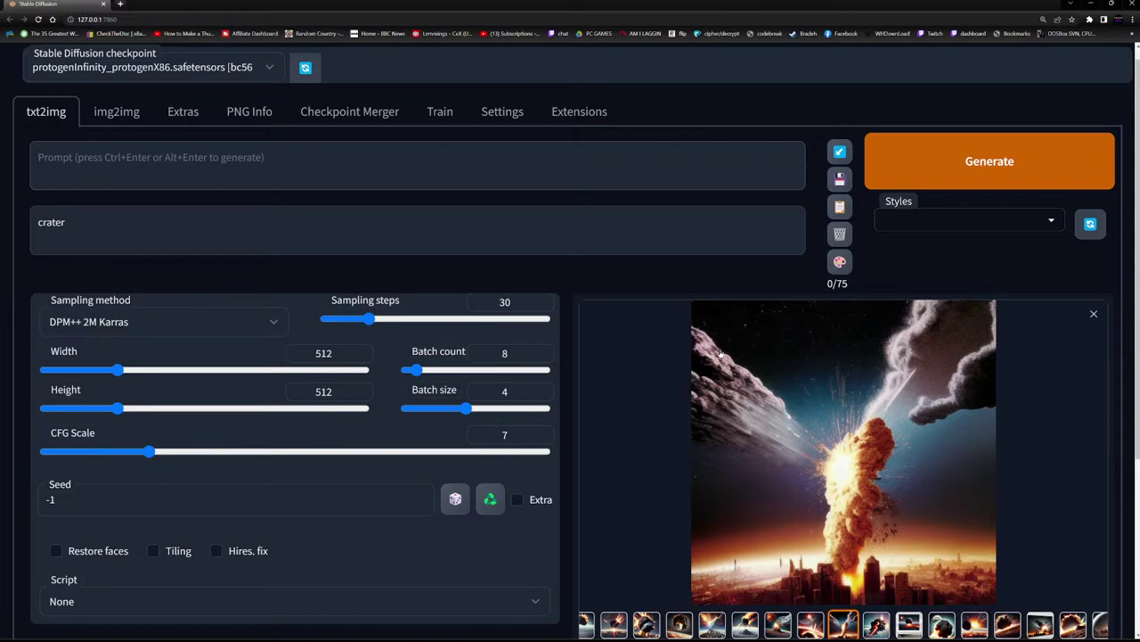
type("big")
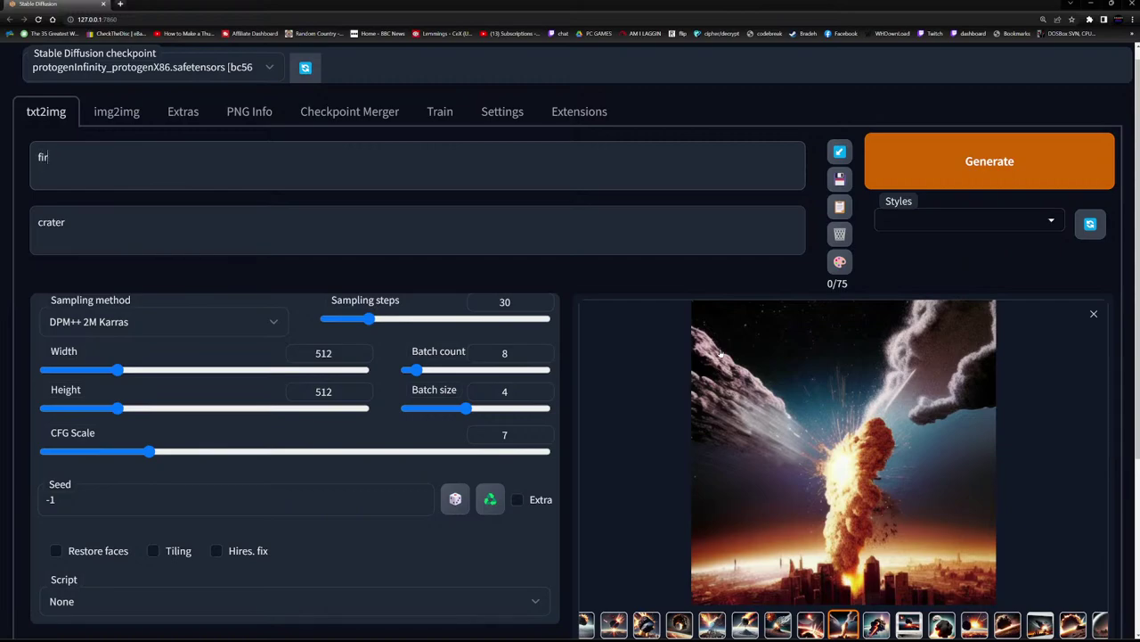
key("BackSpace")
key("BackSpace")
key("BackSpace")
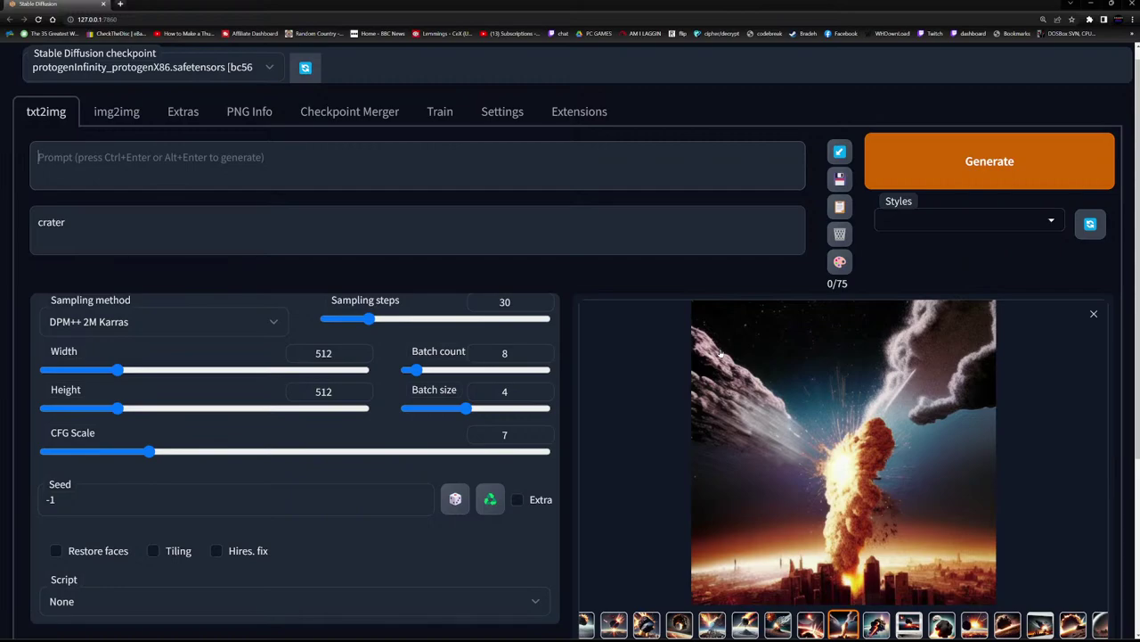
left_click_drag(71, 223, 2, 176)
key("BackSpace")
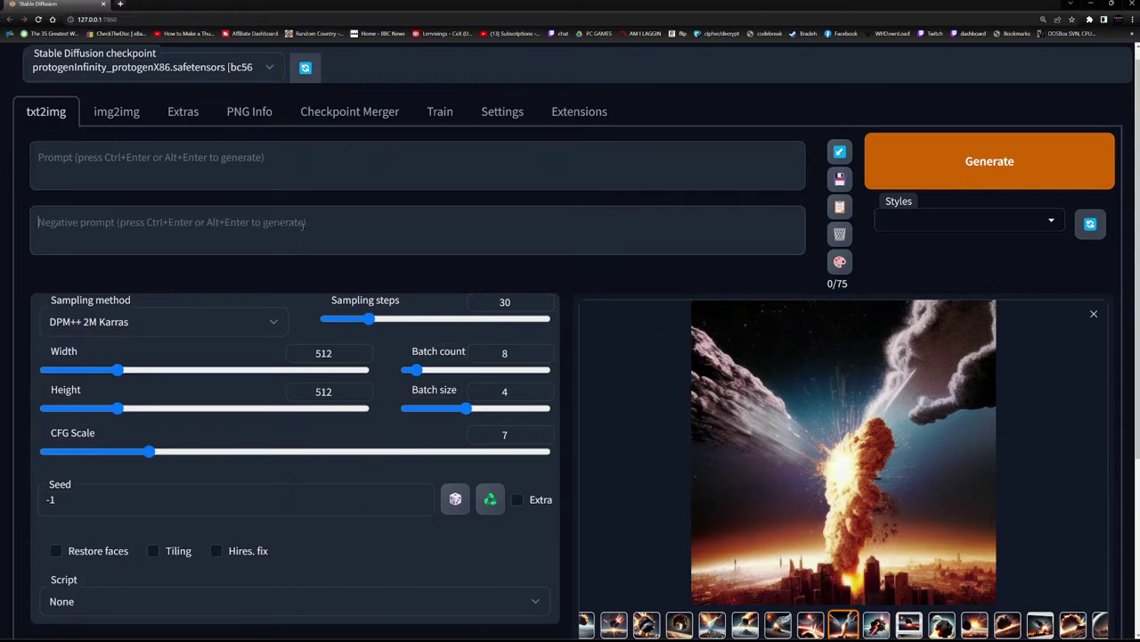
Enter the prompt "chihuahua puppy, sitting on bed, cute, red collar," and generate the images.
left_click(217, 160)
type("chi")
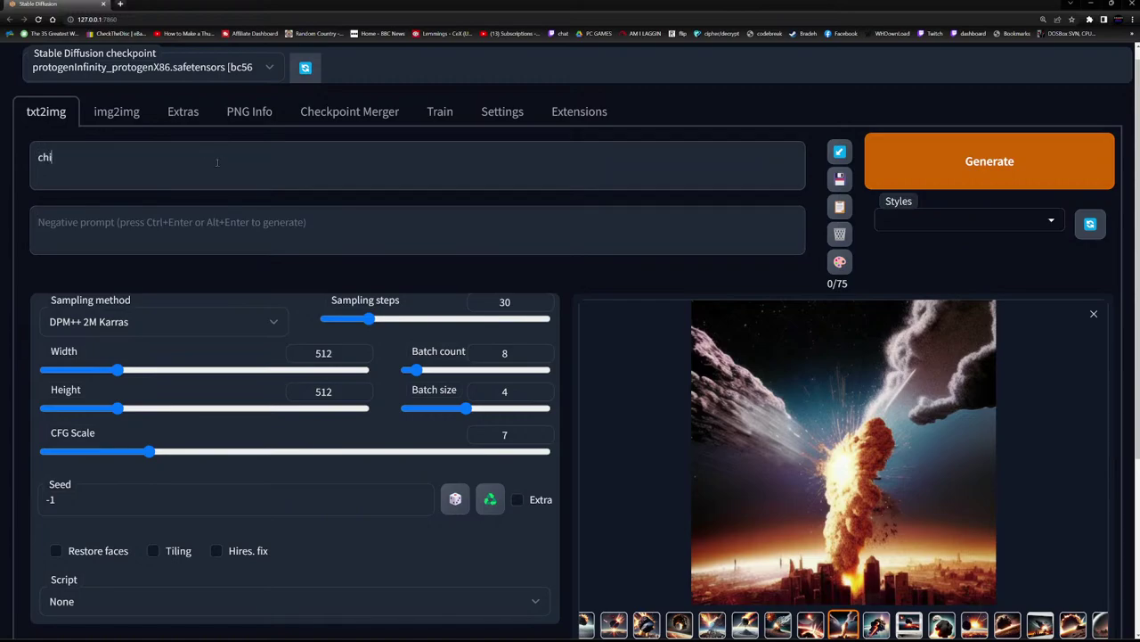
type("huahua puppy sitting on a")
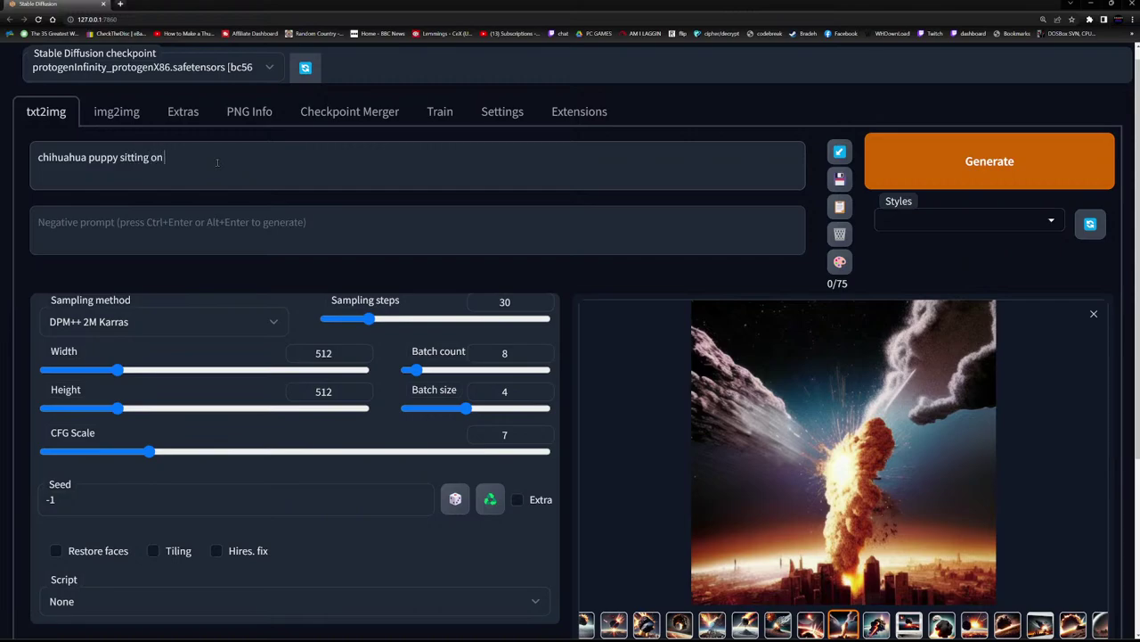
key("BackSpace")
key("BackSpace")
key("BackSpace")
key("BackSpace")
key("BackSpace")
key("BackSpace")
key("BackSpace")
key("BackSpace")
key("BackSpace")
key("BackSpace")
key("BackSpace")
key("BackSpace")
key("BackSpace")
type(", sitting on bed, cute, red collar,")
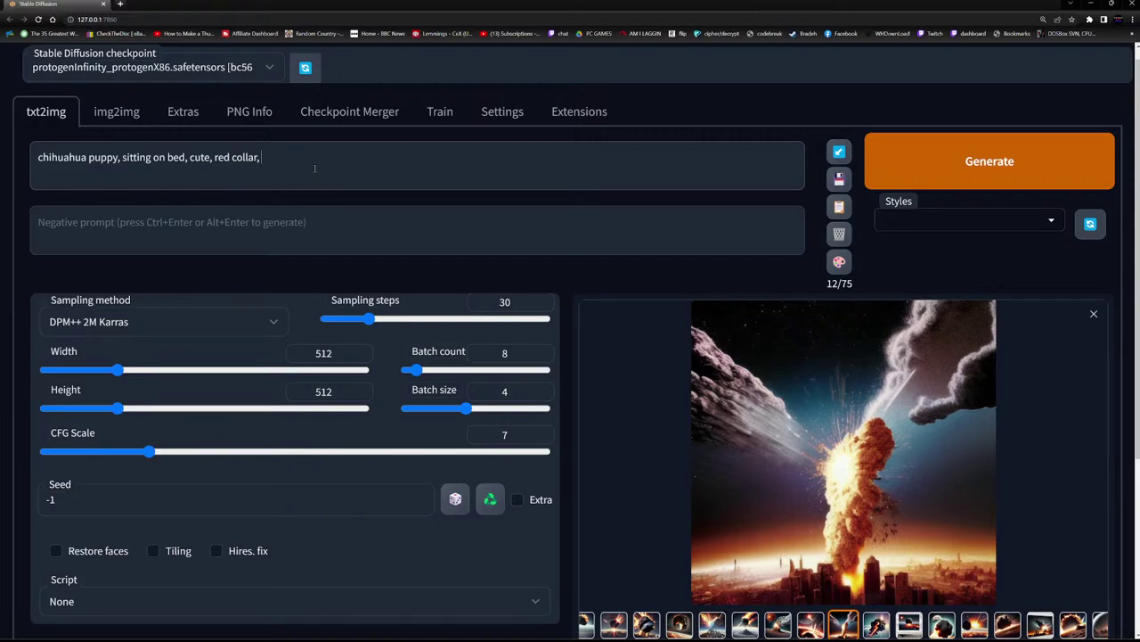
type("eating")
key("BackSpace")
key("BackSpace")
key("BackSpace")
key("BackSpace")
key("BackSpace")
key("BackSpace")
key("BackSpace")
left_click(1028, 163)
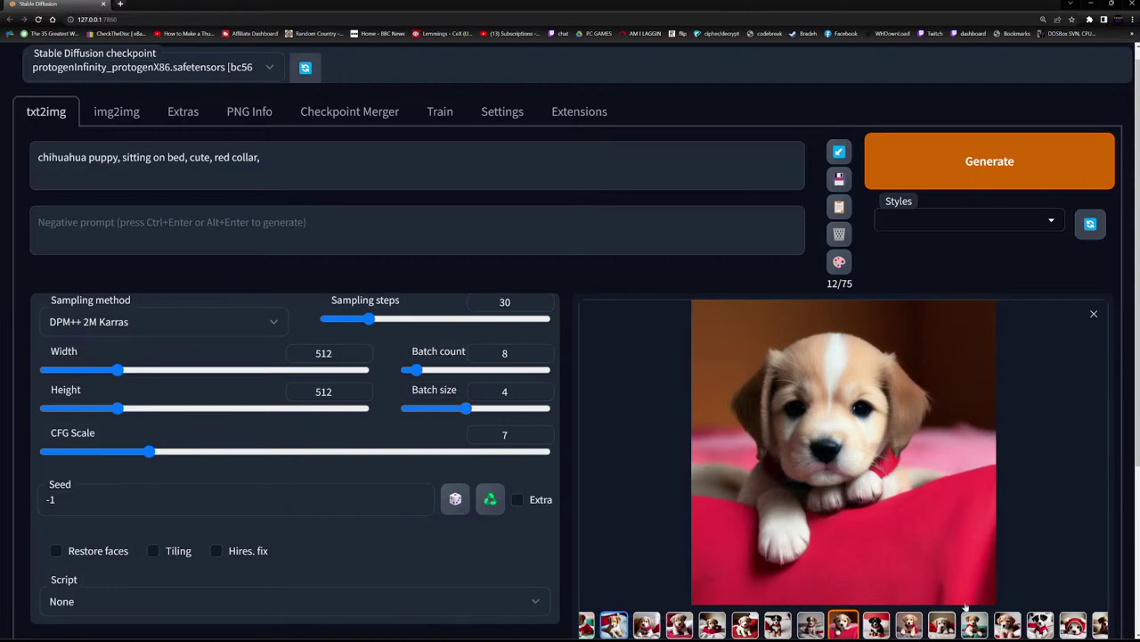
Look at the puppy batch's overview grid and preview the first individual images in the results.
scroll(1054, 486, "down", 2)
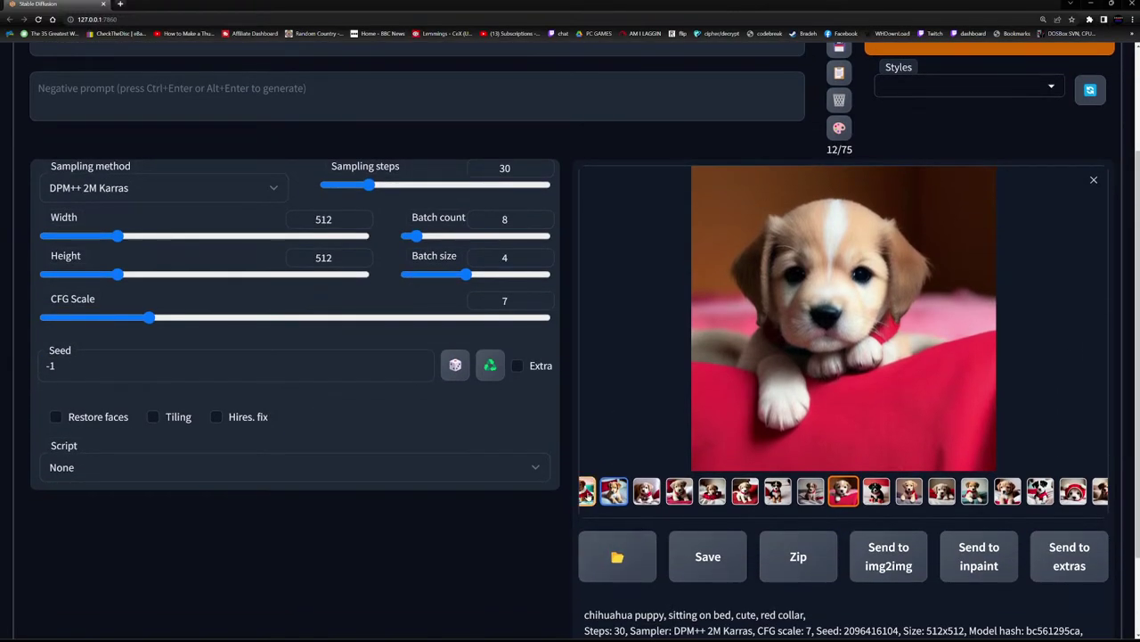
left_click(614, 491)
left_click(626, 499)
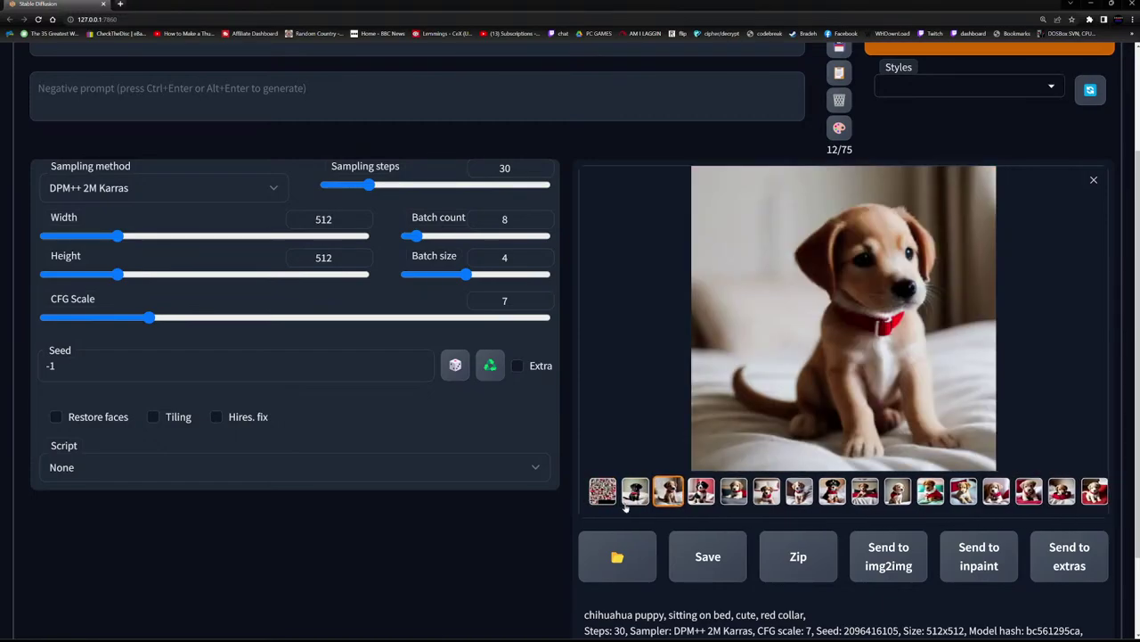
left_click(603, 491)
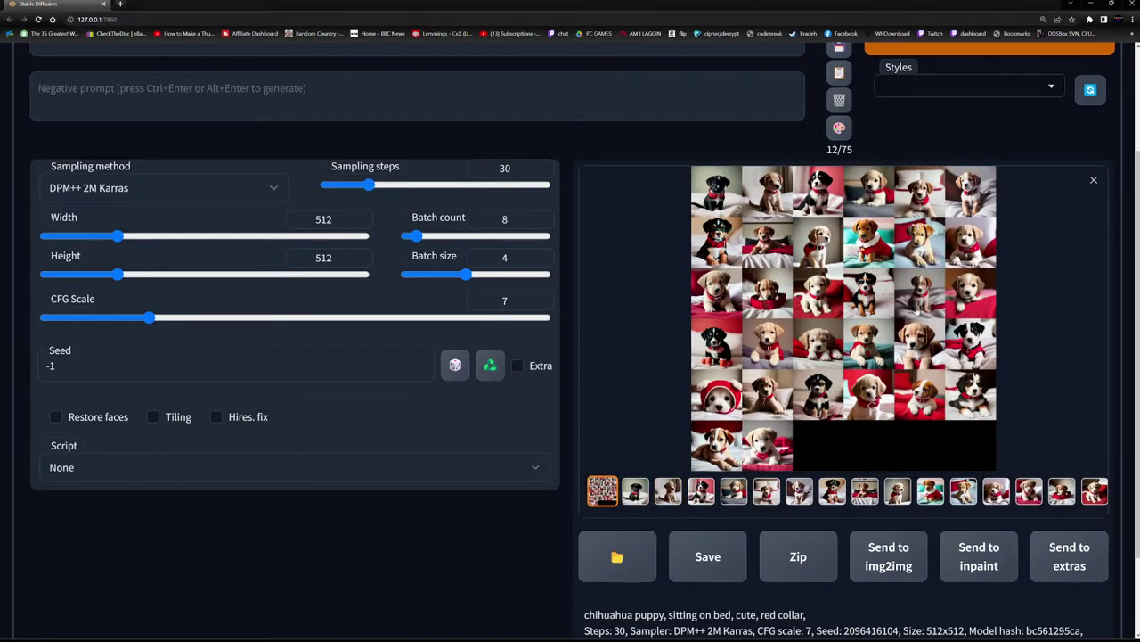
left_click(636, 491)
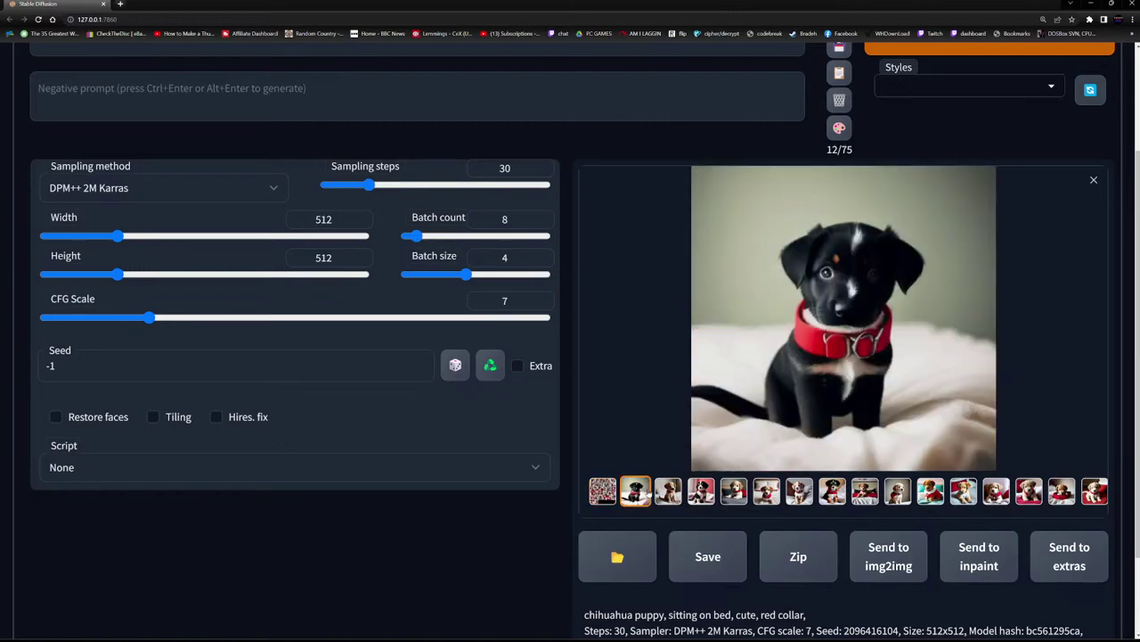
Open the first puppy image at full size, page through the batch to examine the images, and close the full-size view.
left_click(887, 346)
left_click(1119, 328)
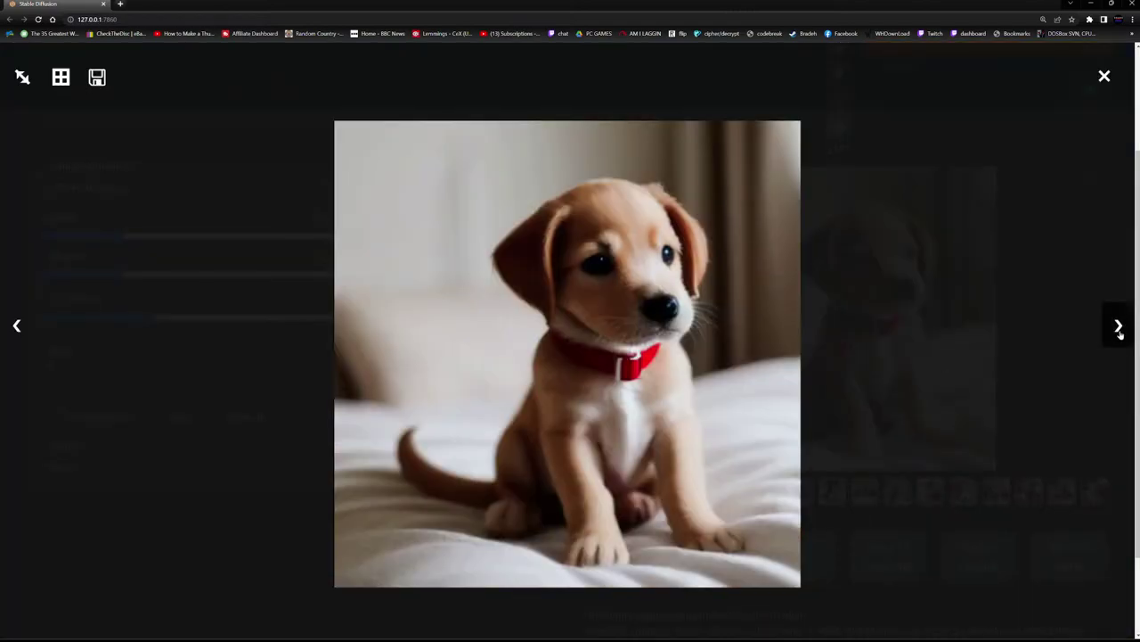
left_click(1119, 328)
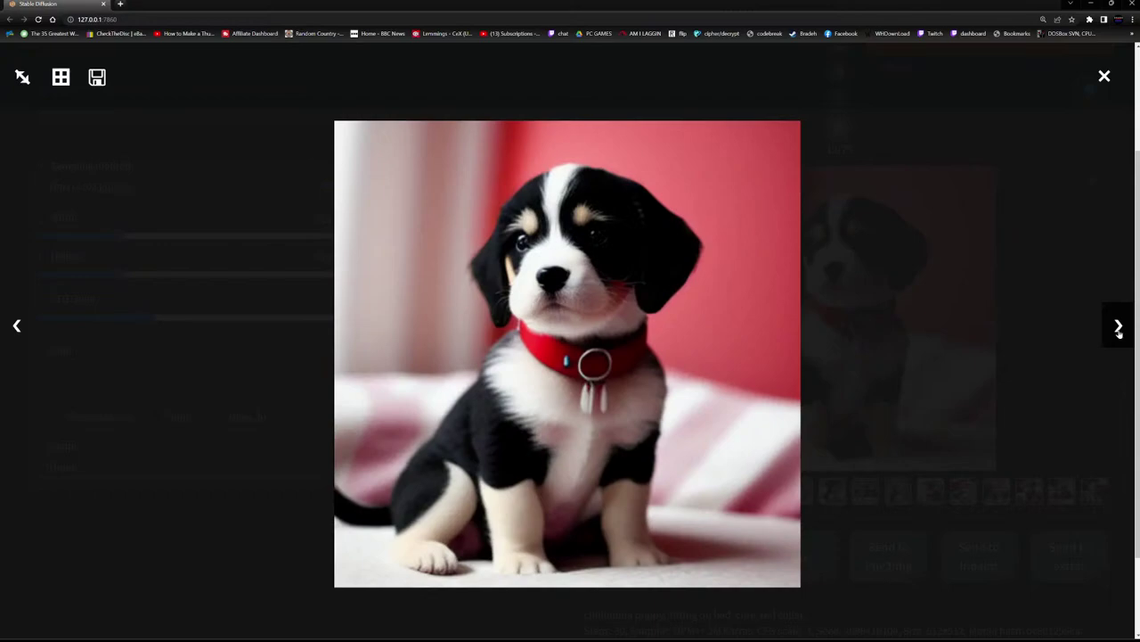
left_click(1119, 328)
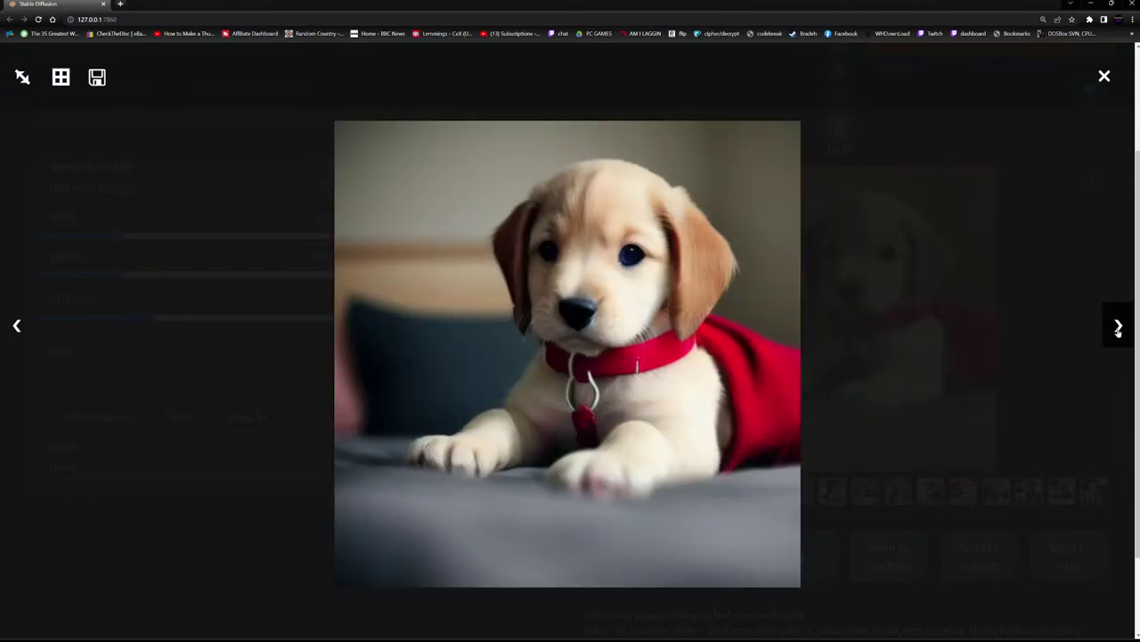
left_click(1119, 328)
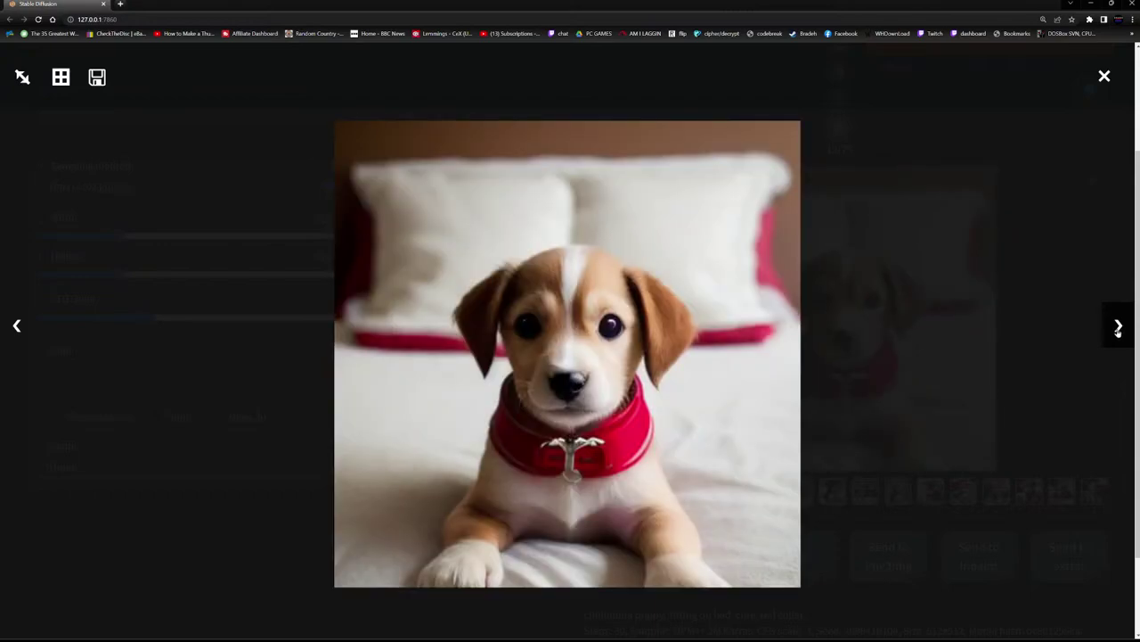
left_click(1119, 328)
left_click(1119, 327)
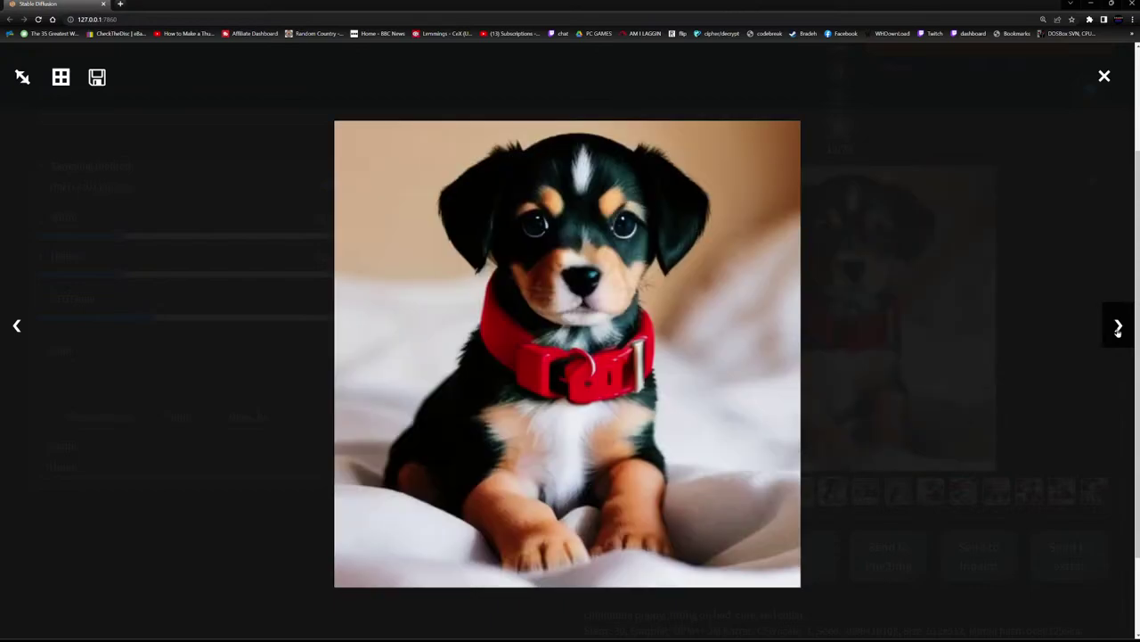
left_click(1120, 328)
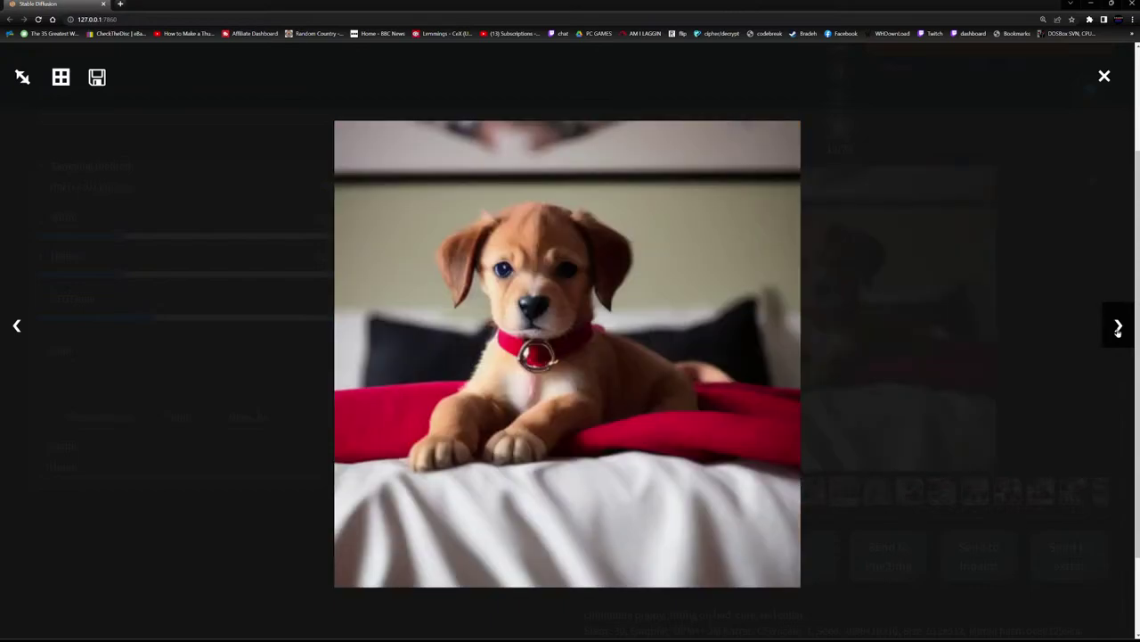
left_click(1119, 328)
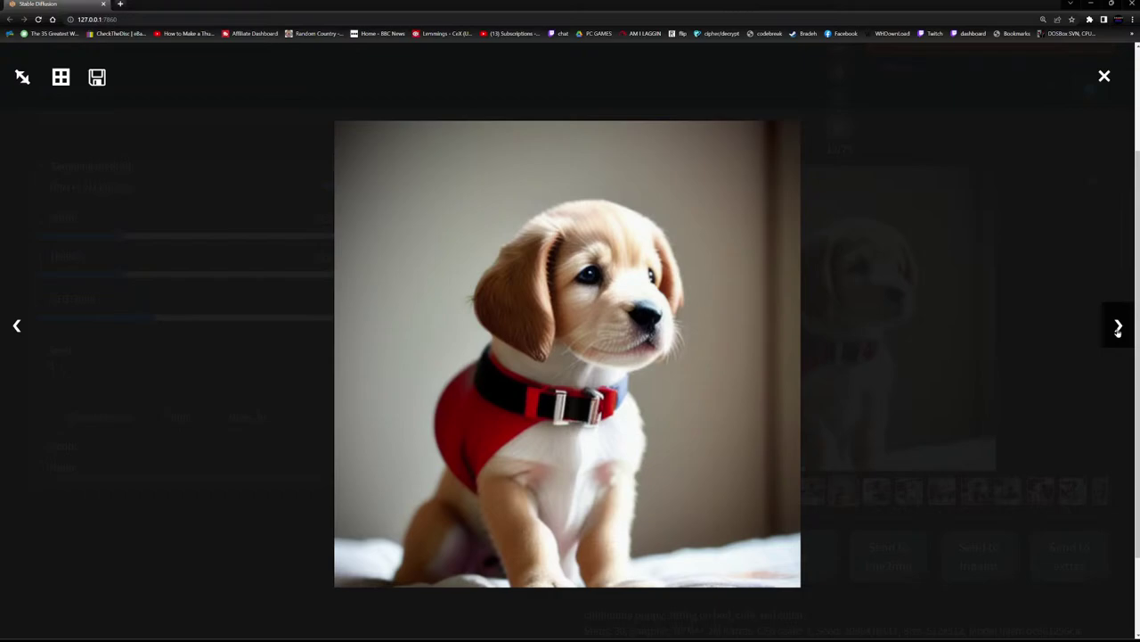
left_click(1119, 328)
left_click(1120, 328)
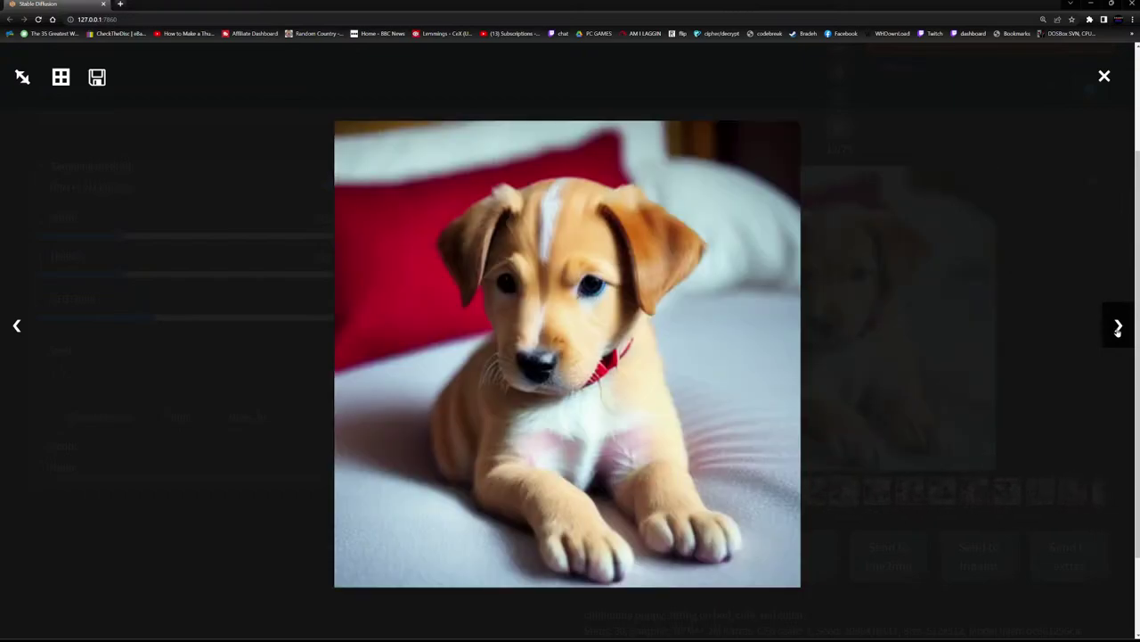
left_click(1120, 328)
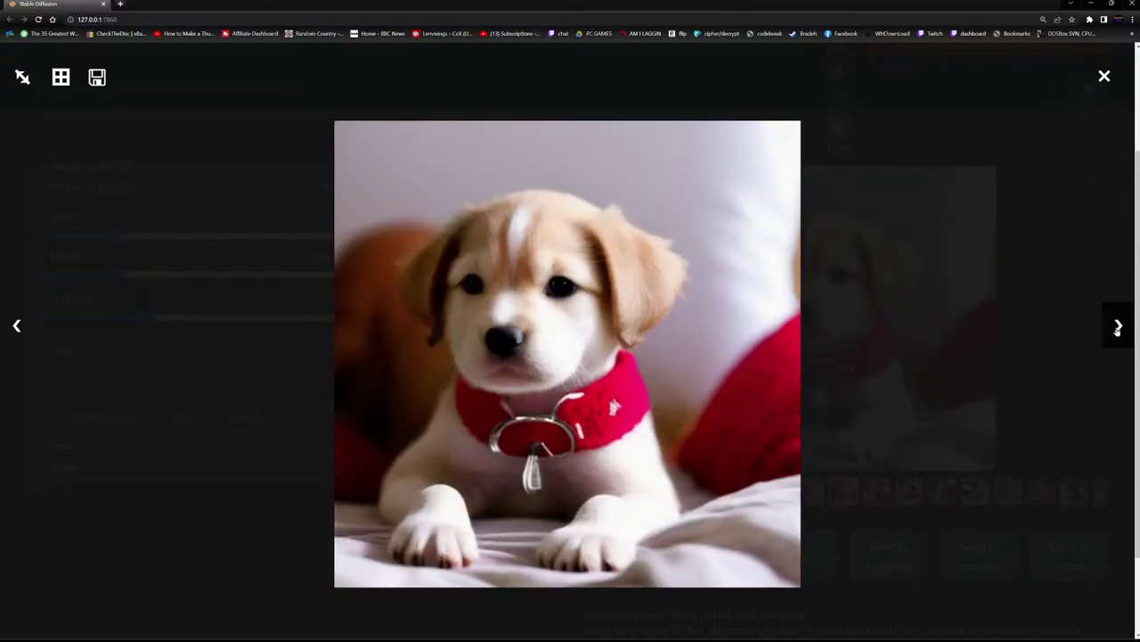
left_click(1119, 328)
left_click(1118, 329)
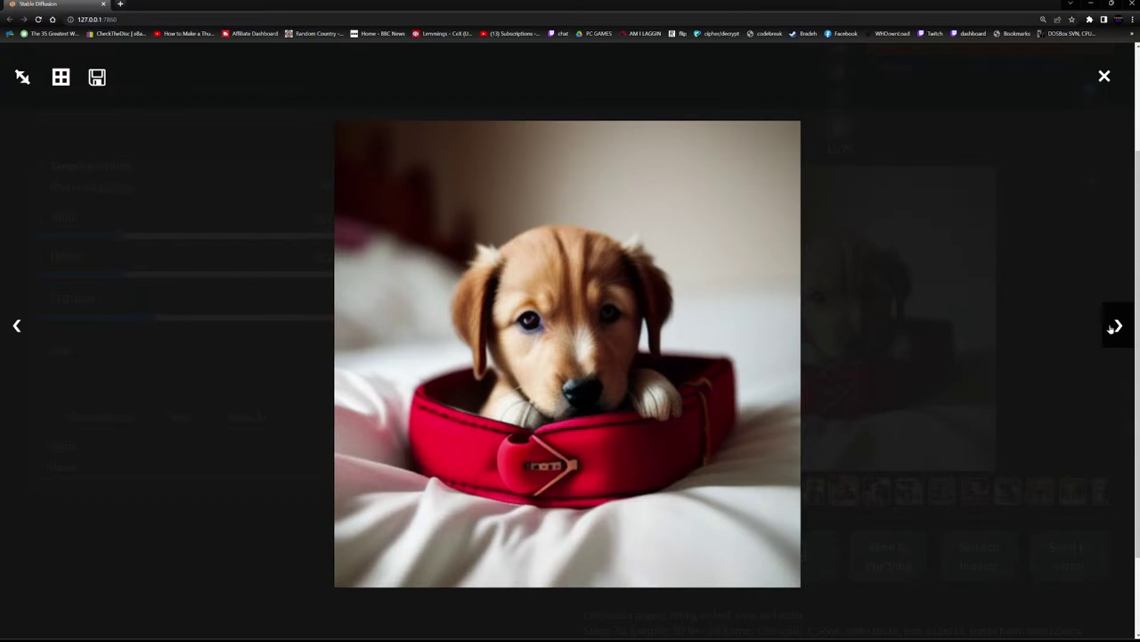
left_click(1111, 329)
left_click(1111, 329)
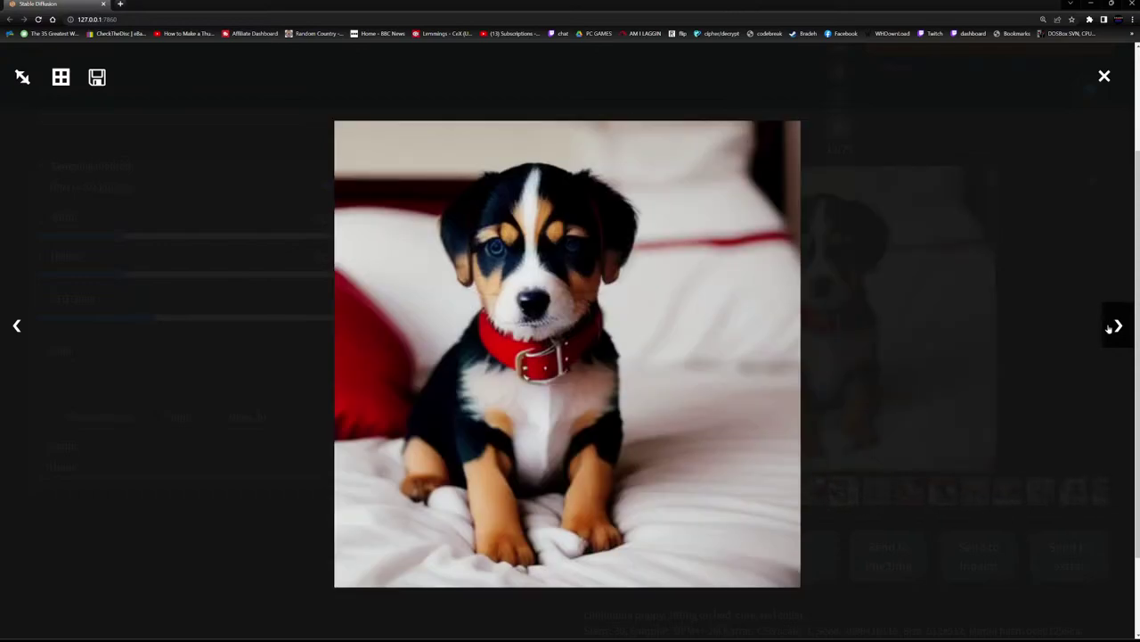
left_click(1110, 329)
left_click(1110, 329)
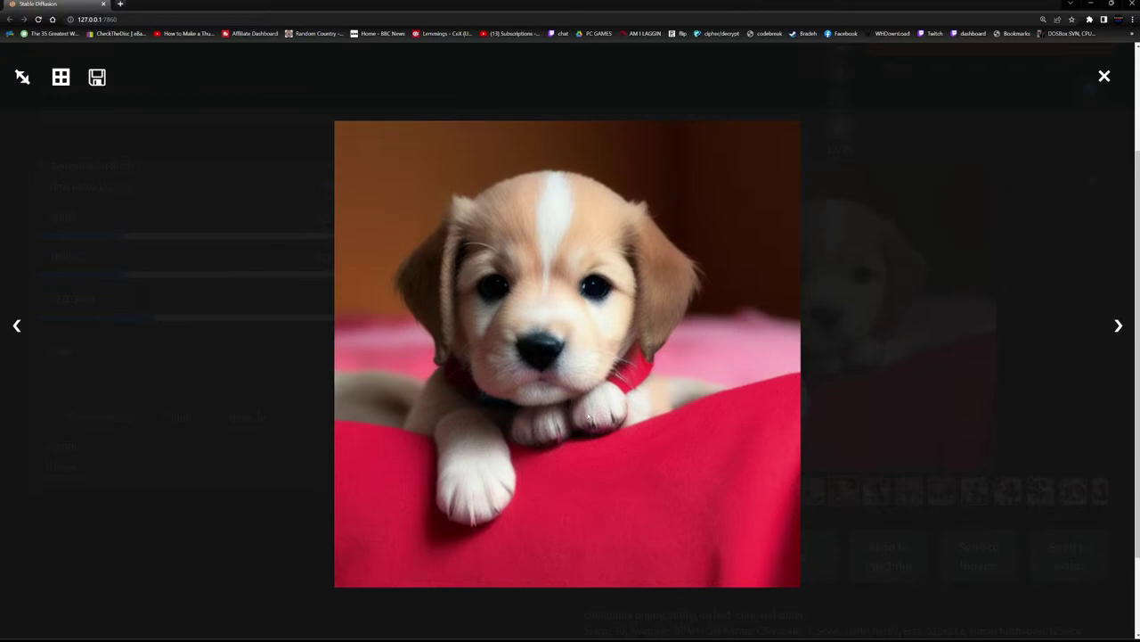
left_click(1117, 328)
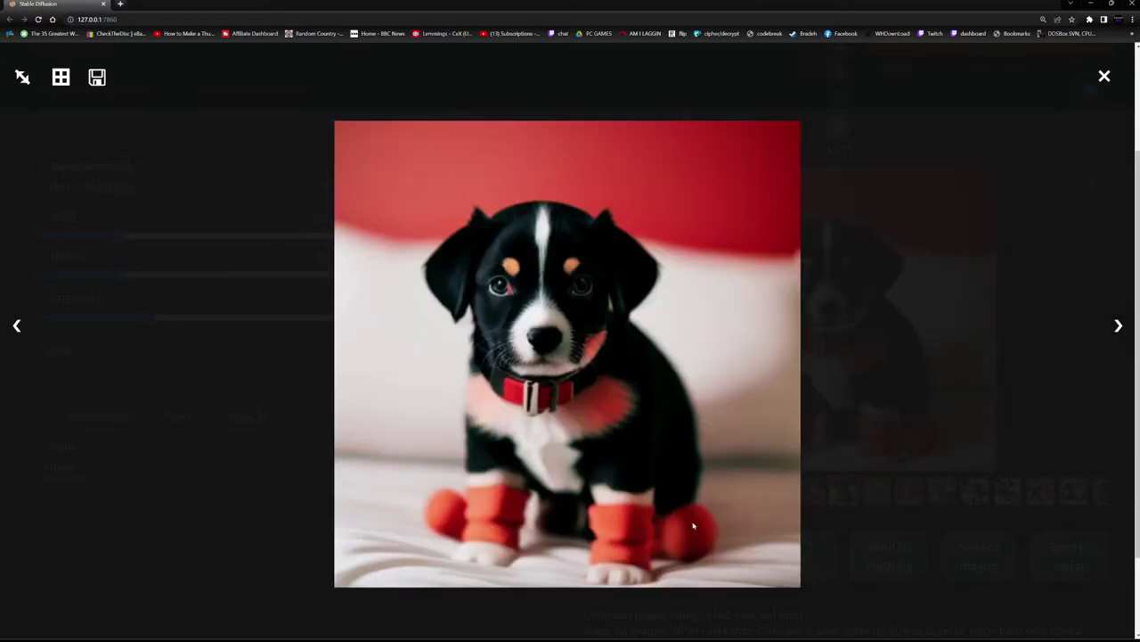
left_click(1114, 323)
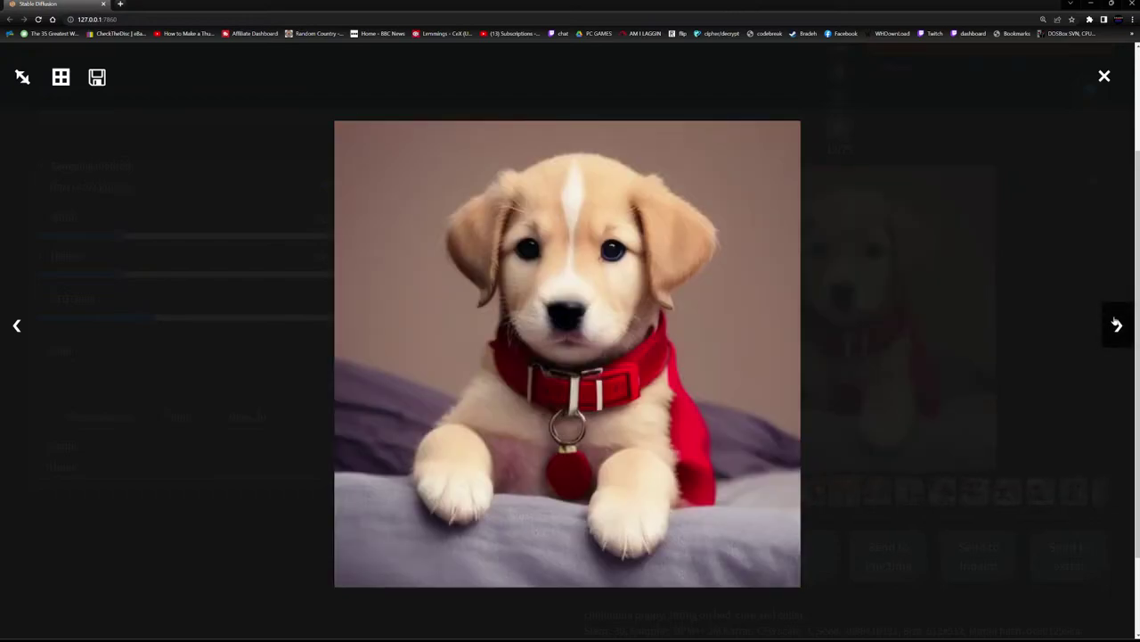
left_click(1116, 323)
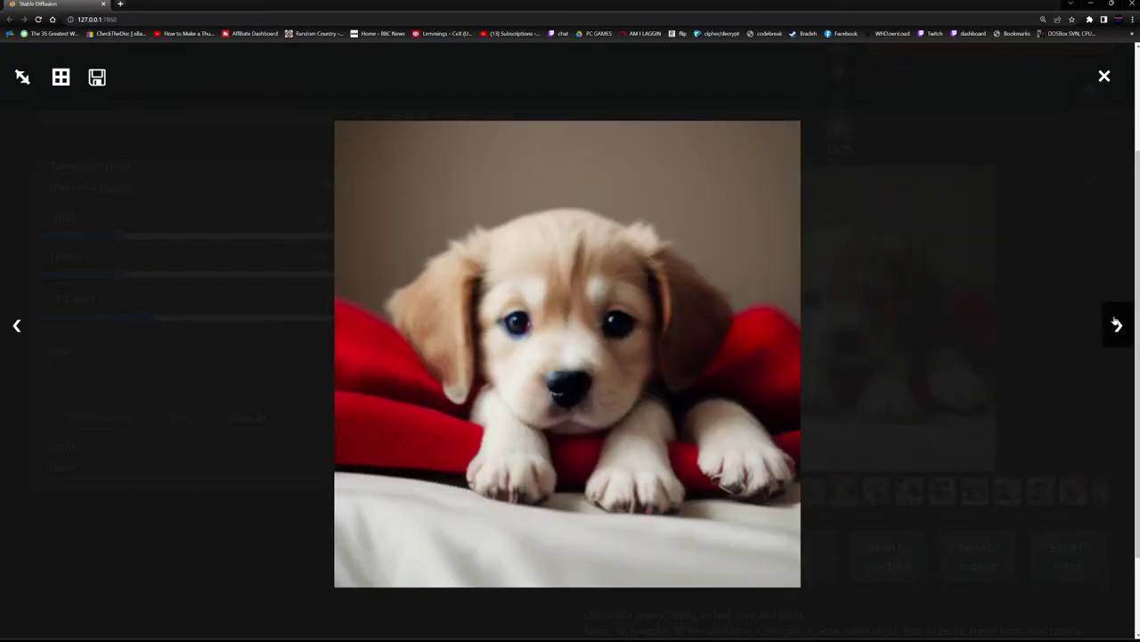
left_click(1103, 77)
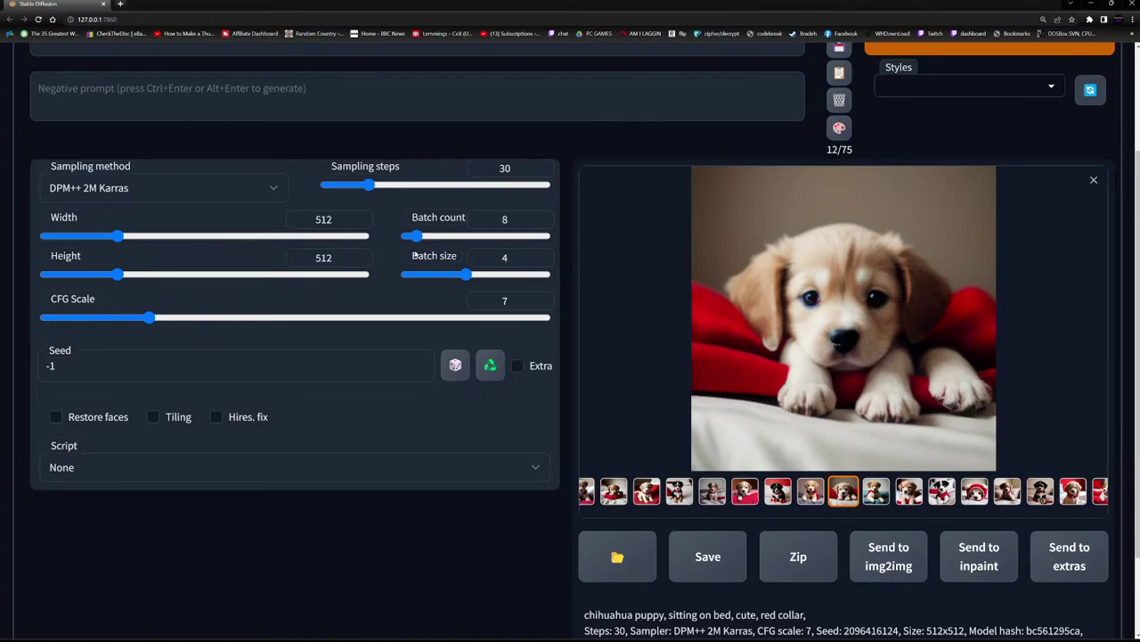
Set the batch count to 4 and change "red collar" to "small red collar" in the prompt.
left_click(407, 237)
left_click_drag(407, 237, 411, 237)
scroll(267, 205, "up", 2)
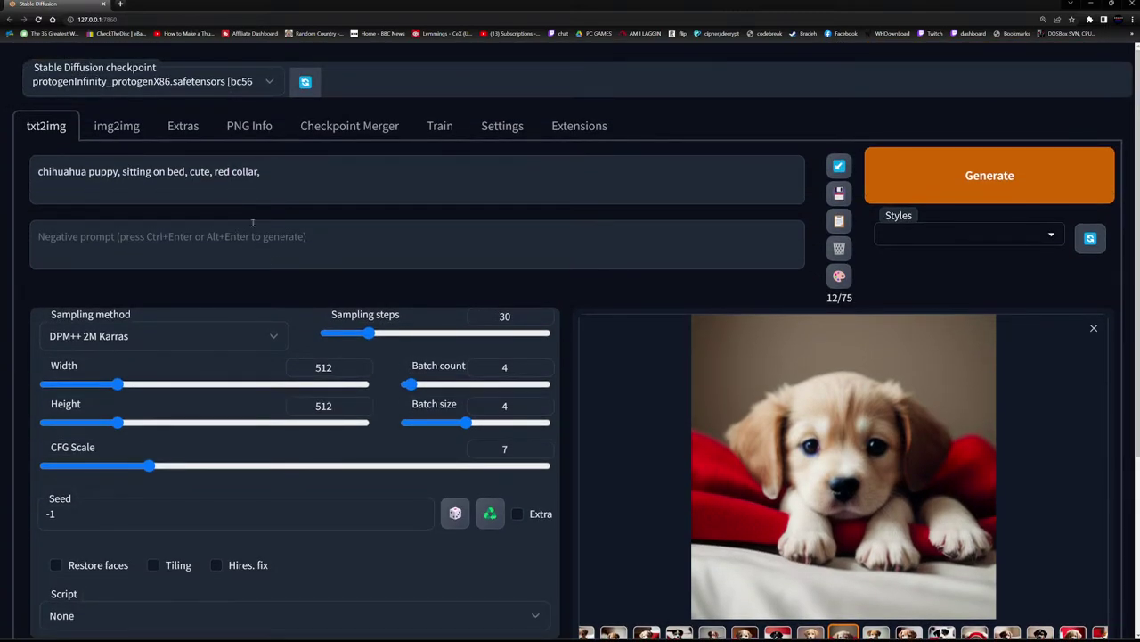
left_click(214, 172)
type("small")
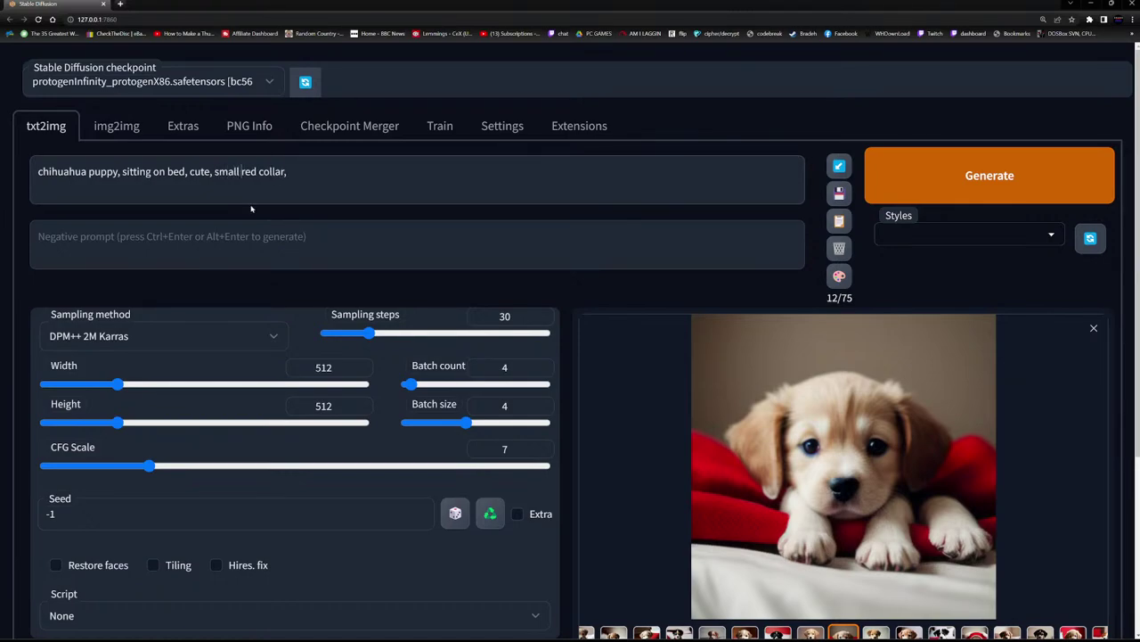
left_click(319, 186)
Generate the images for the revised puppy prompt and follow the live preview until the batch completes.
left_click(1034, 180)
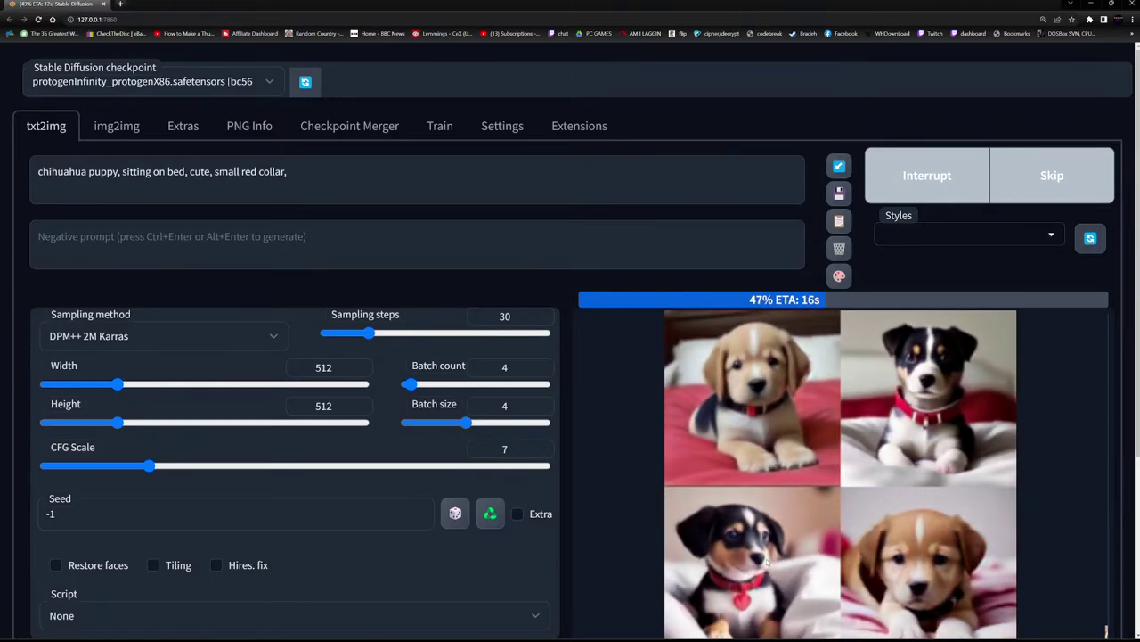
scroll(1094, 504, "down", 3)
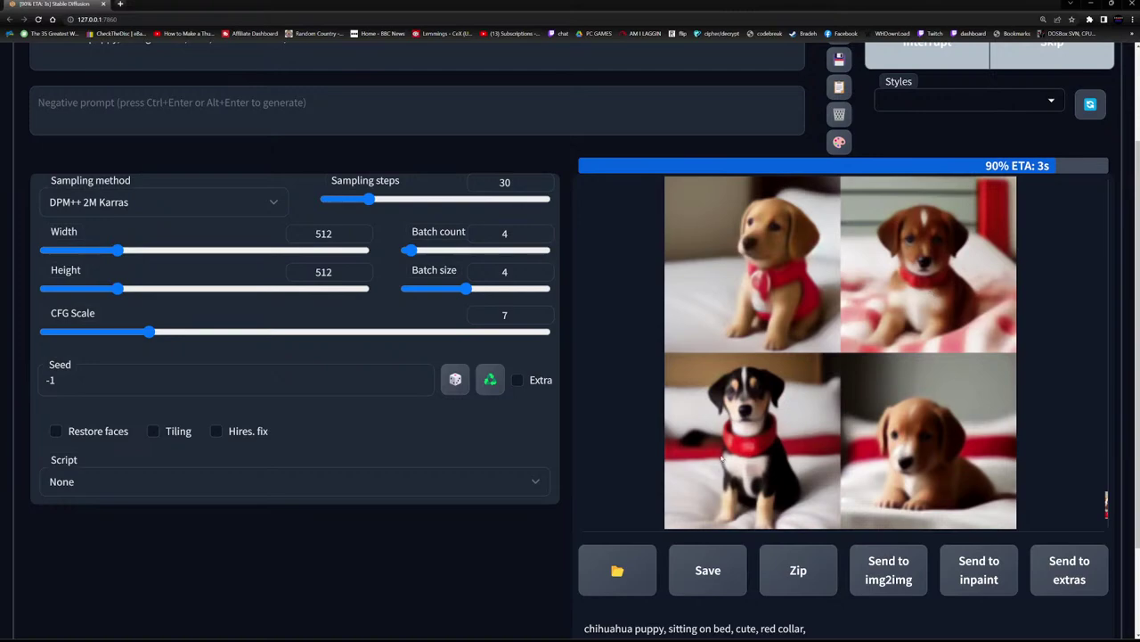
scroll(616, 341, "up", 1)
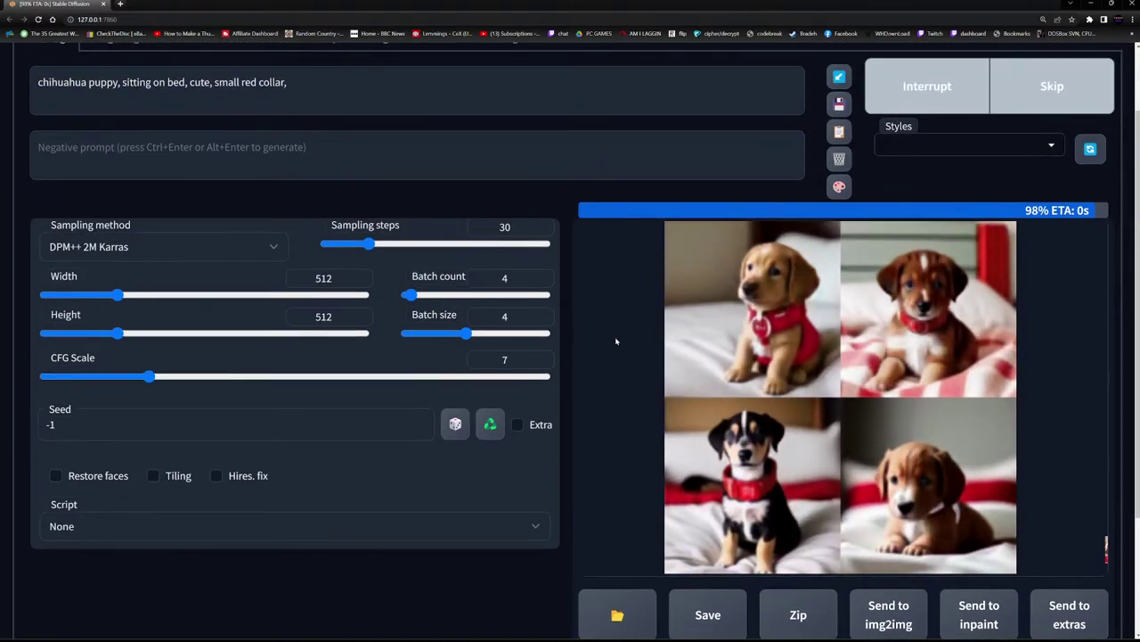
scroll(949, 454, "up", 1)
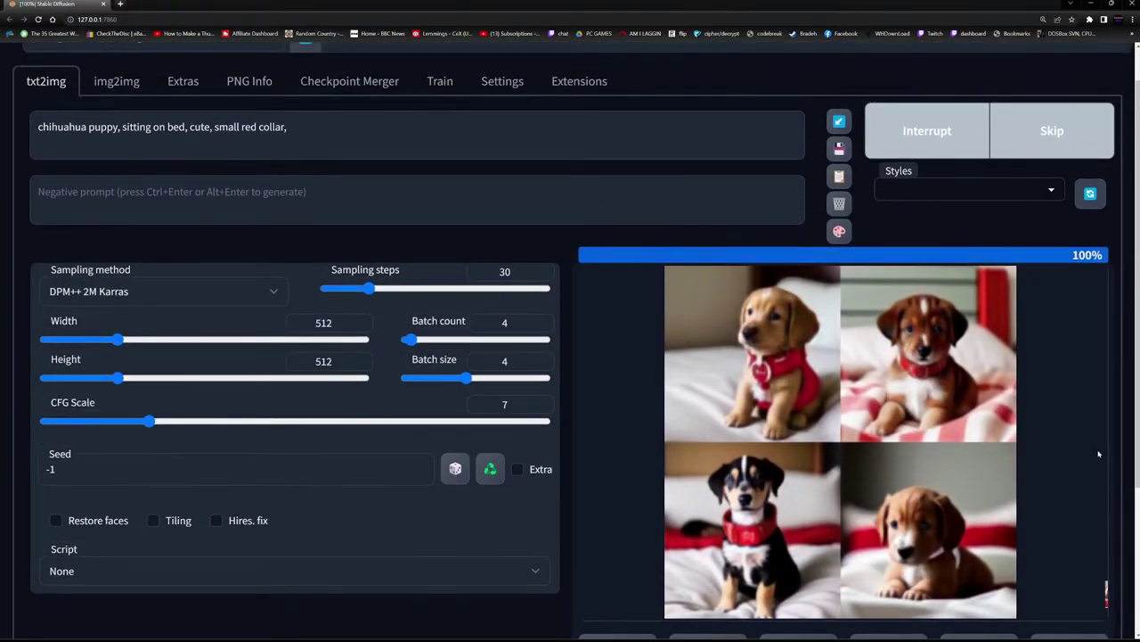
Look over the finished puppy batch in the results gallery and preview several of the individual images.
scroll(702, 534, "down", 1)
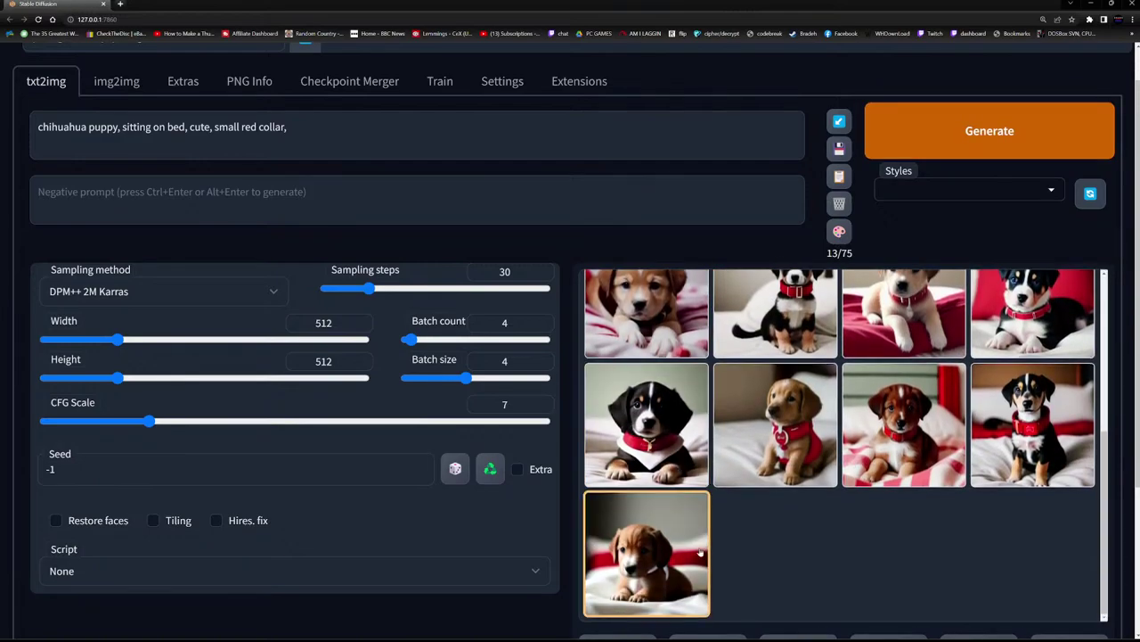
scroll(702, 535, "up", 1)
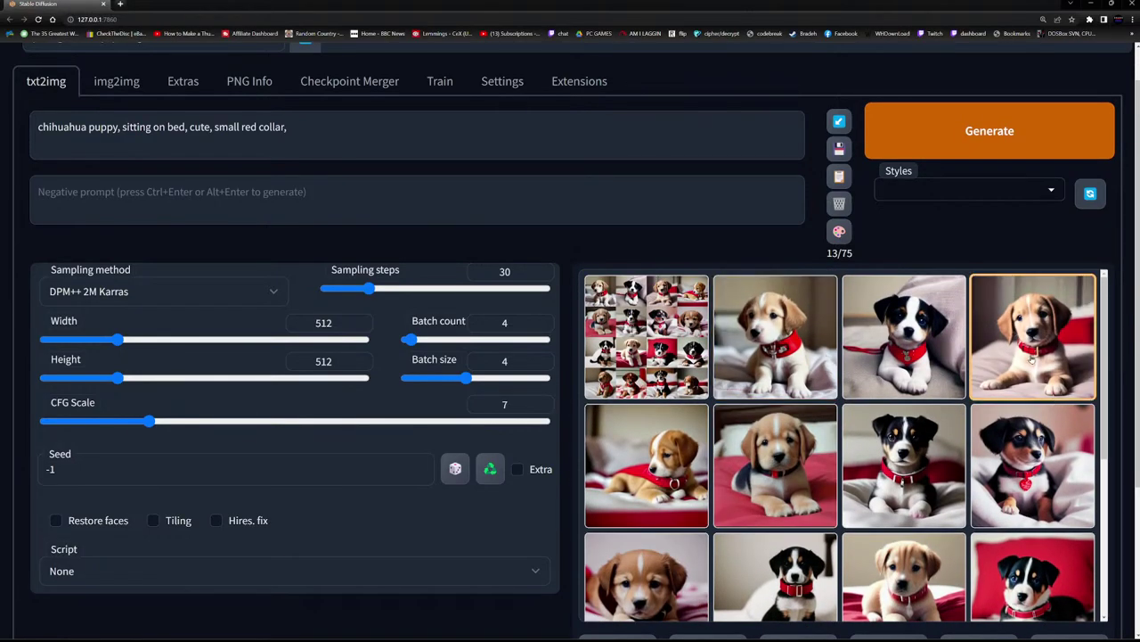
left_click(1010, 479)
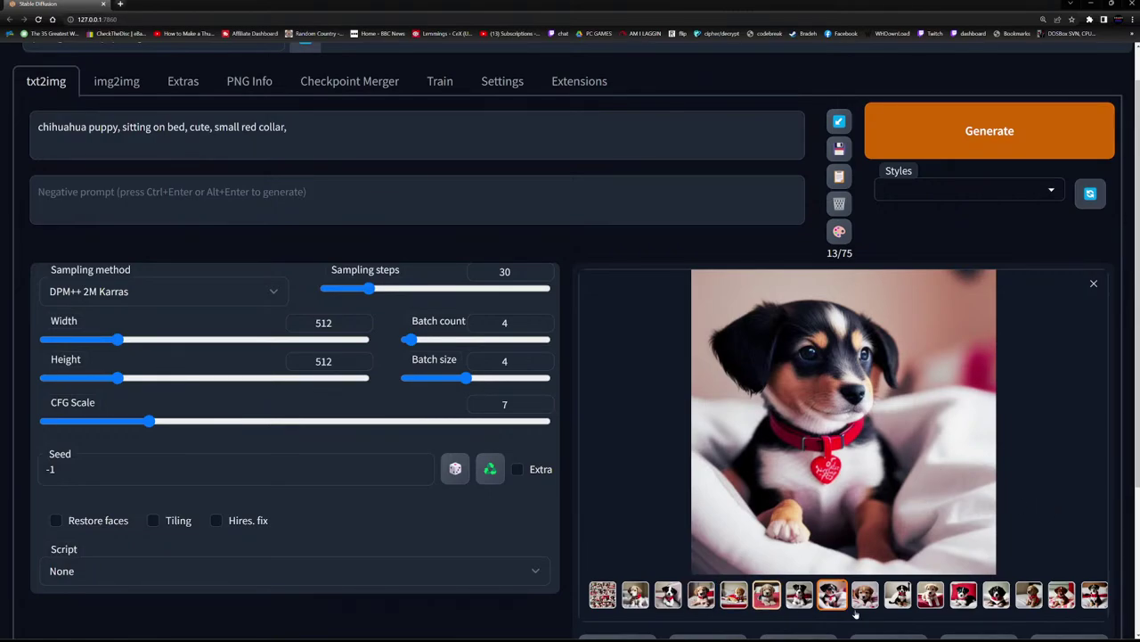
left_click(899, 595)
left_click(855, 595)
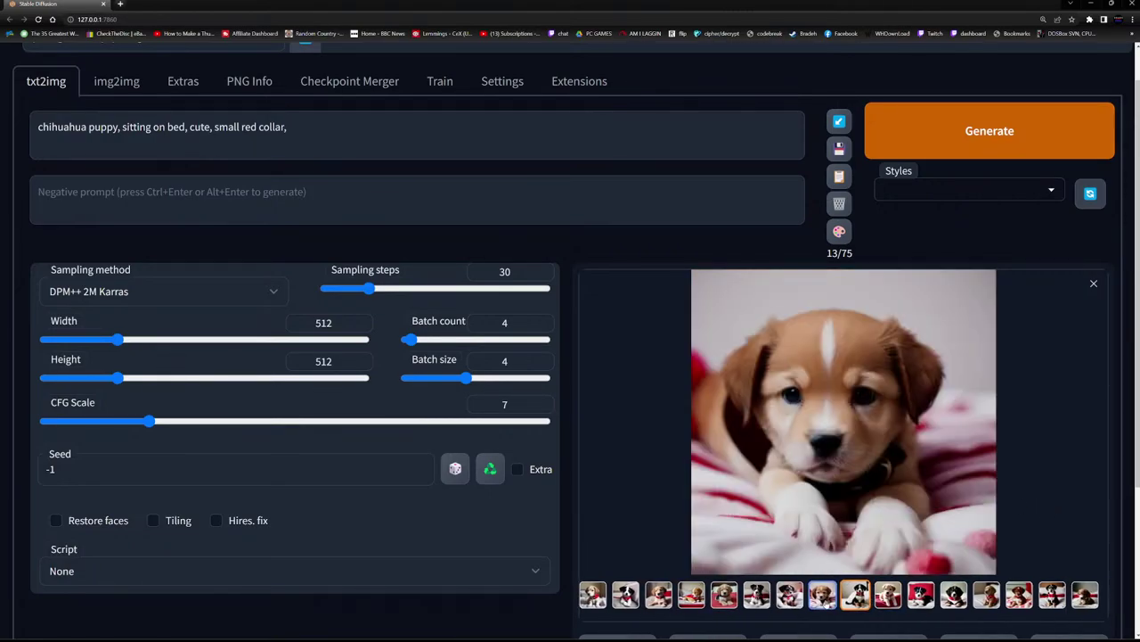
View the small-red-collar puppy images at full size, page through the rest of the batch, and close the full-size view.
left_click(814, 481)
left_click(1119, 326)
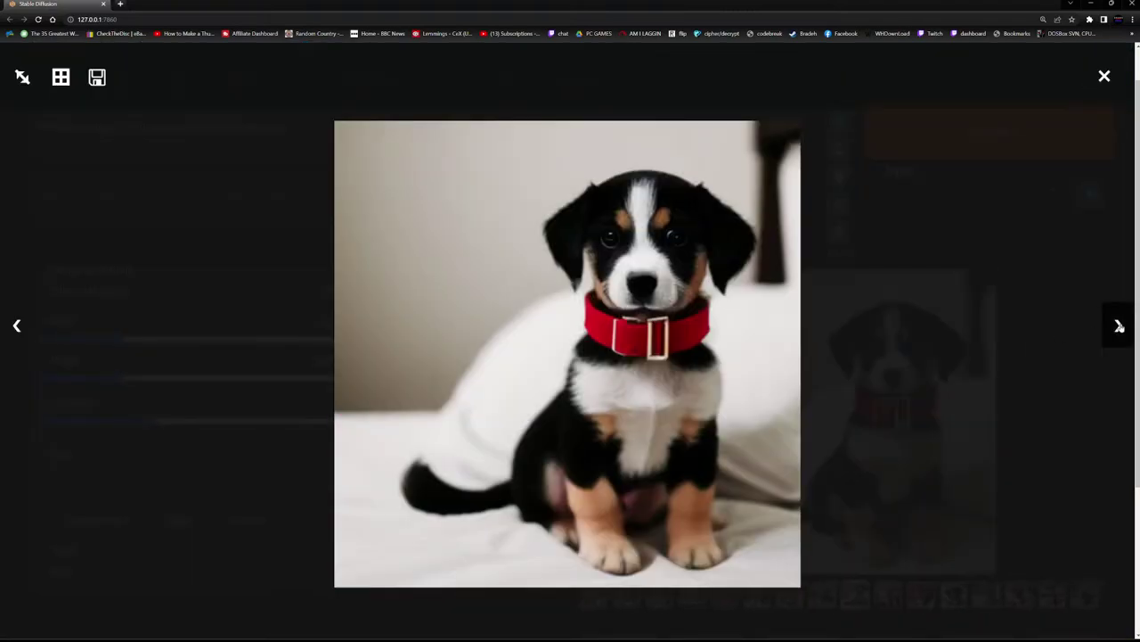
left_click(1120, 326)
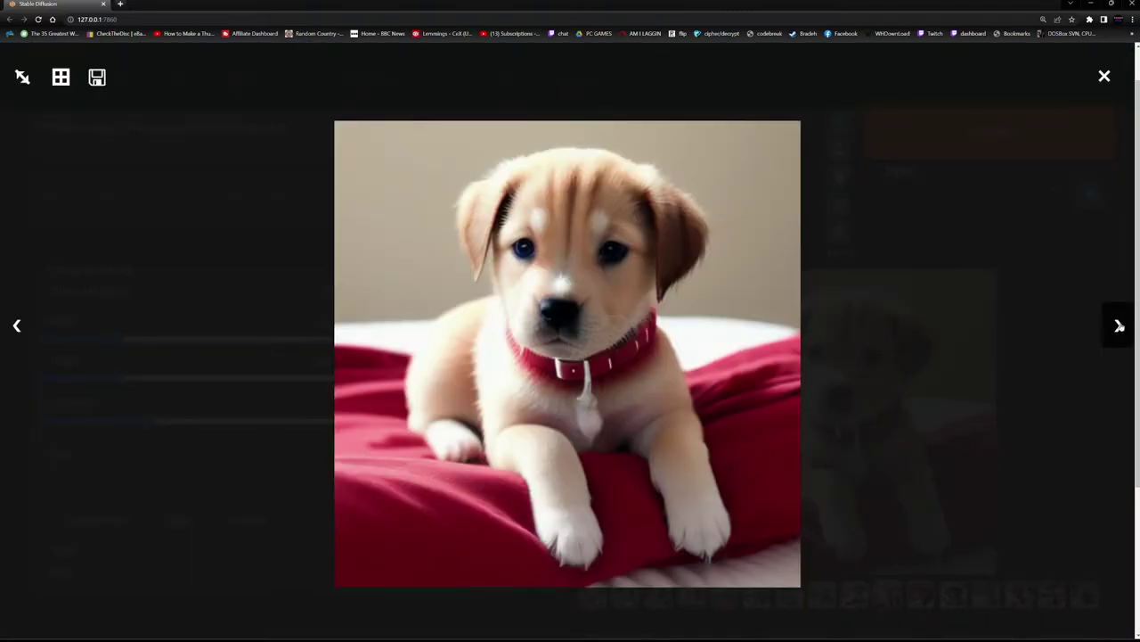
left_click(1119, 326)
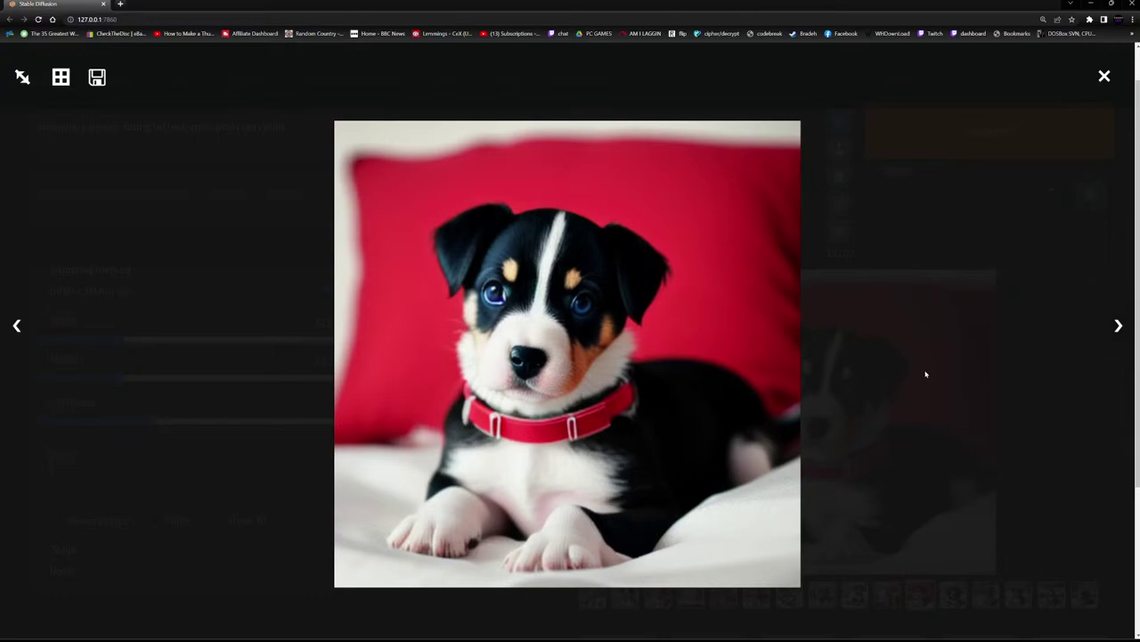
left_click(1119, 327)
left_click(1121, 326)
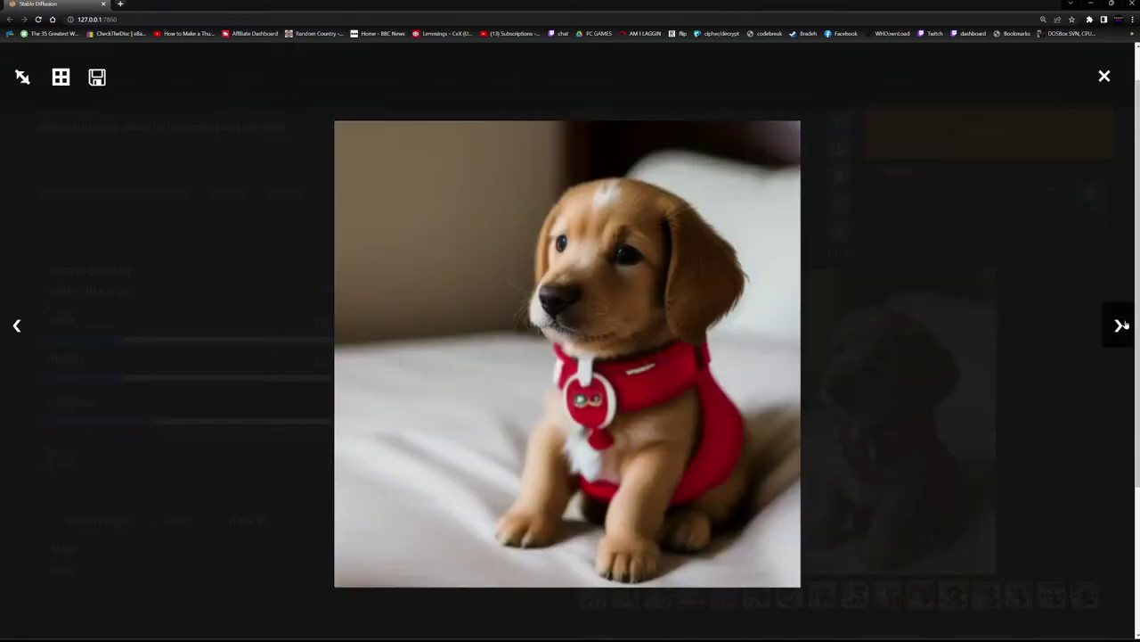
left_click(1121, 326)
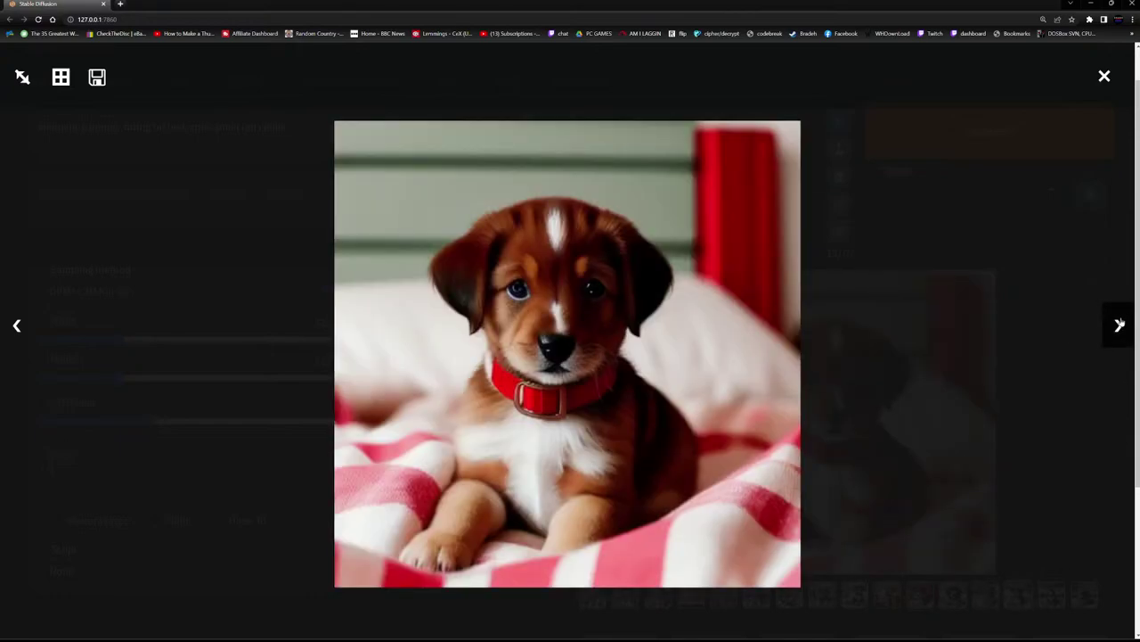
left_click(1121, 326)
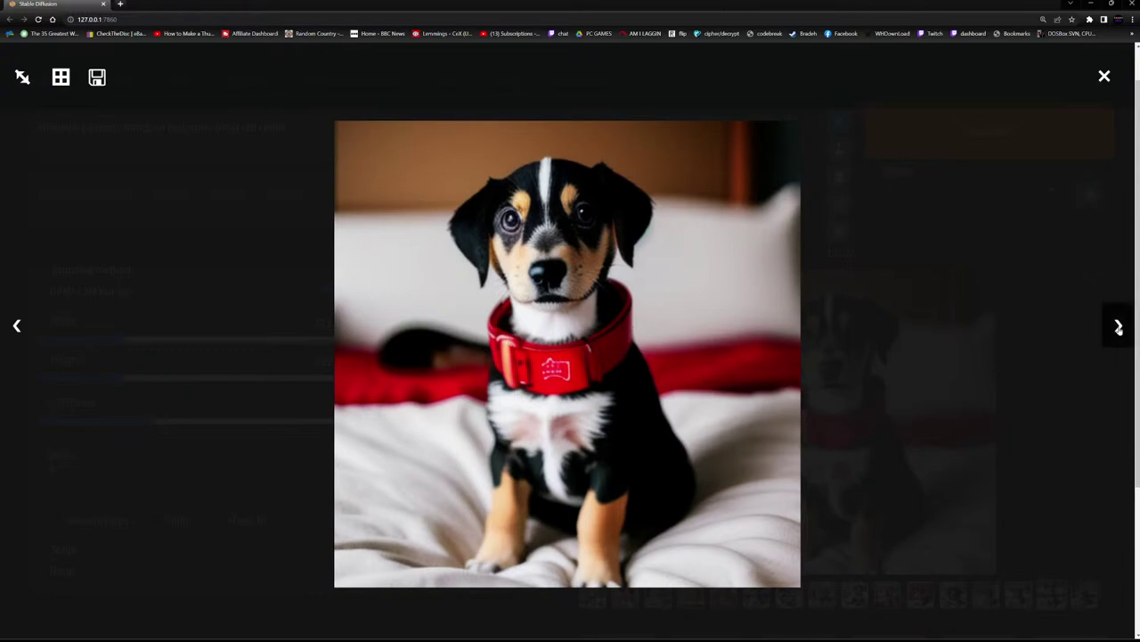
left_click(1117, 327)
left_click(19, 326)
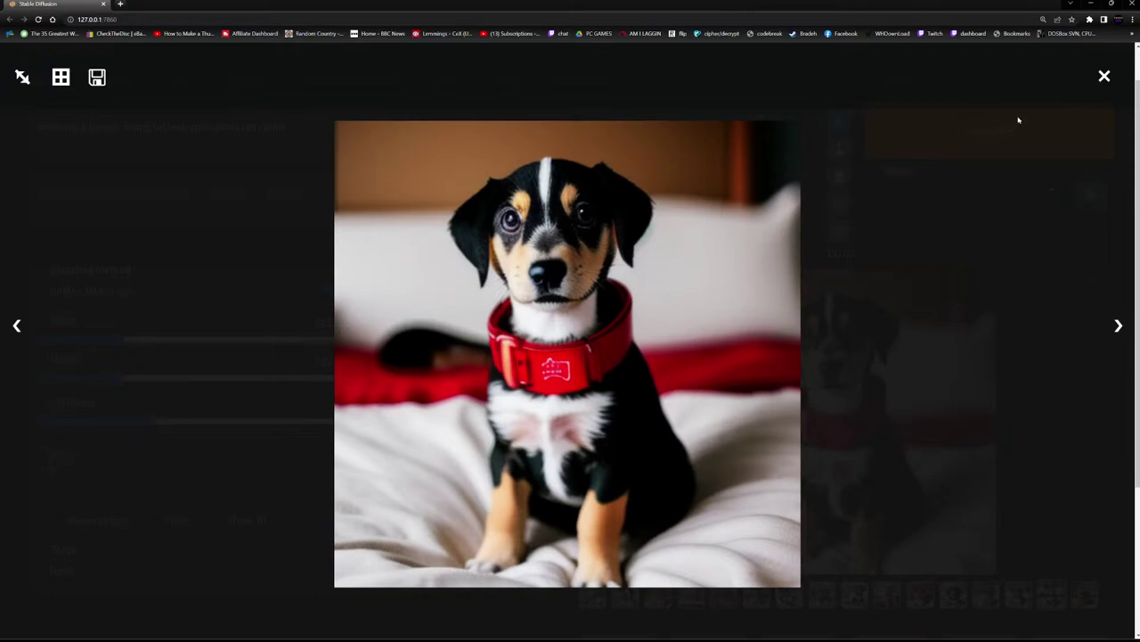
left_click(1104, 76)
Replace the prompt with "robot holding katana, running on treadmill" and generate the images.
left_click_drag(290, 133, 2, 136)
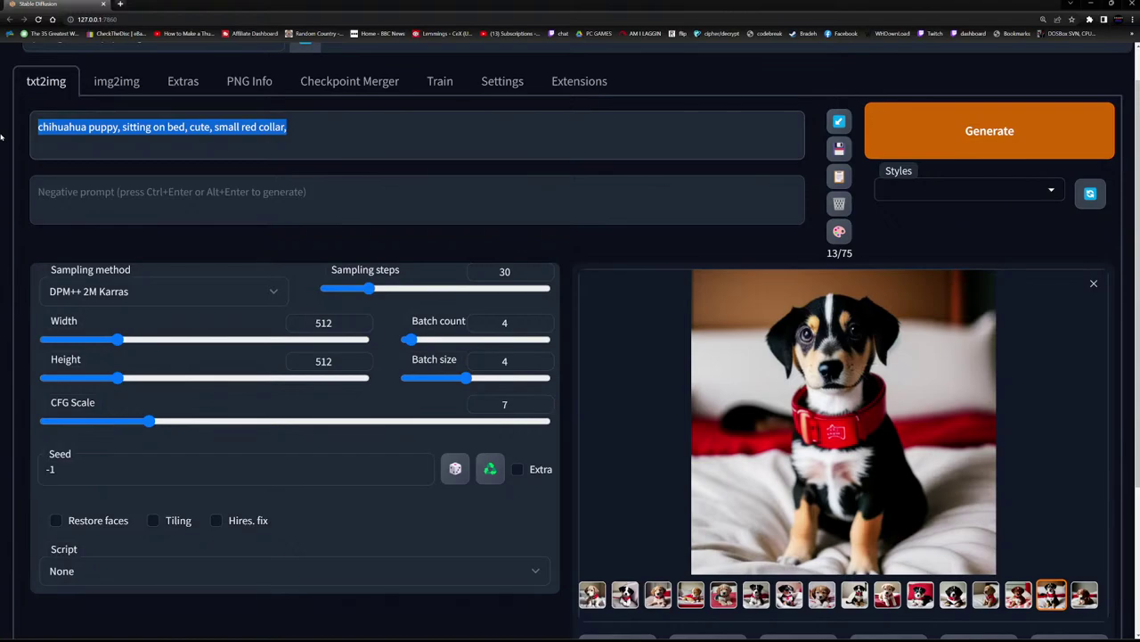
type("robot")
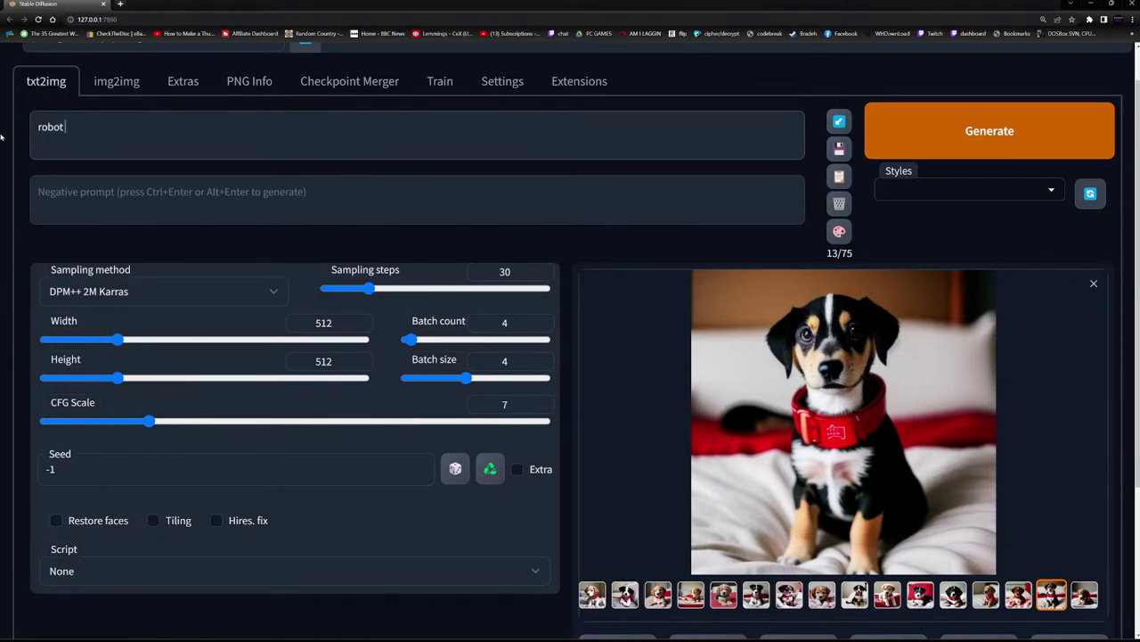
type(" holding katana, ")
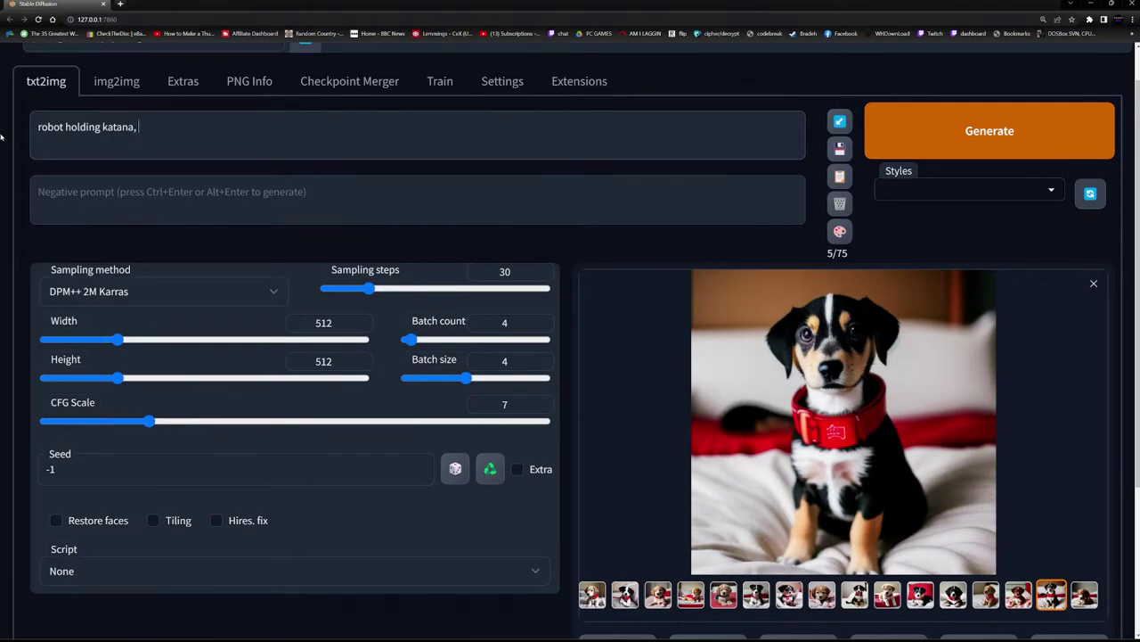
type("running on treadmill")
key("ctrl+Return")
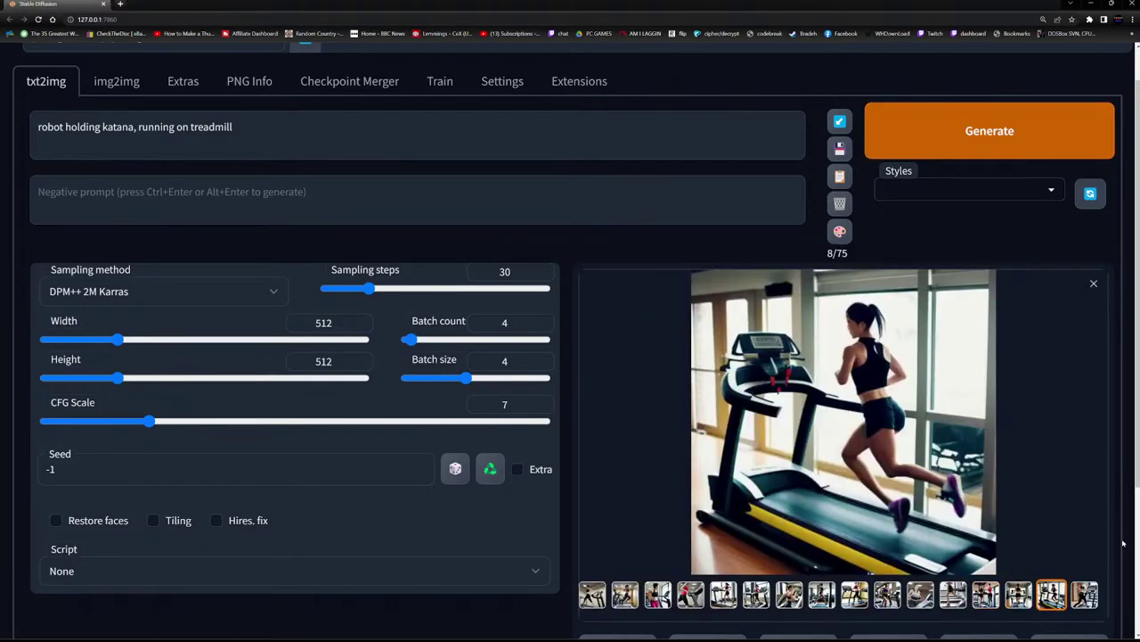
Open the first treadmill image at full size, page through the batch to examine the images, and close the full-size view.
left_click(594, 595)
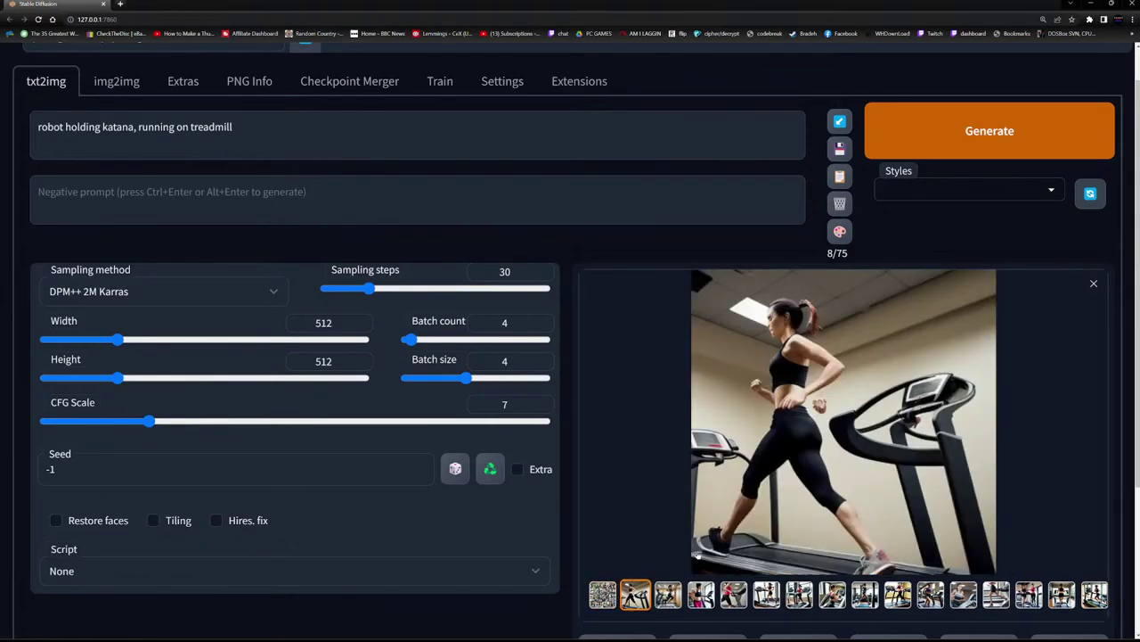
left_click(828, 474)
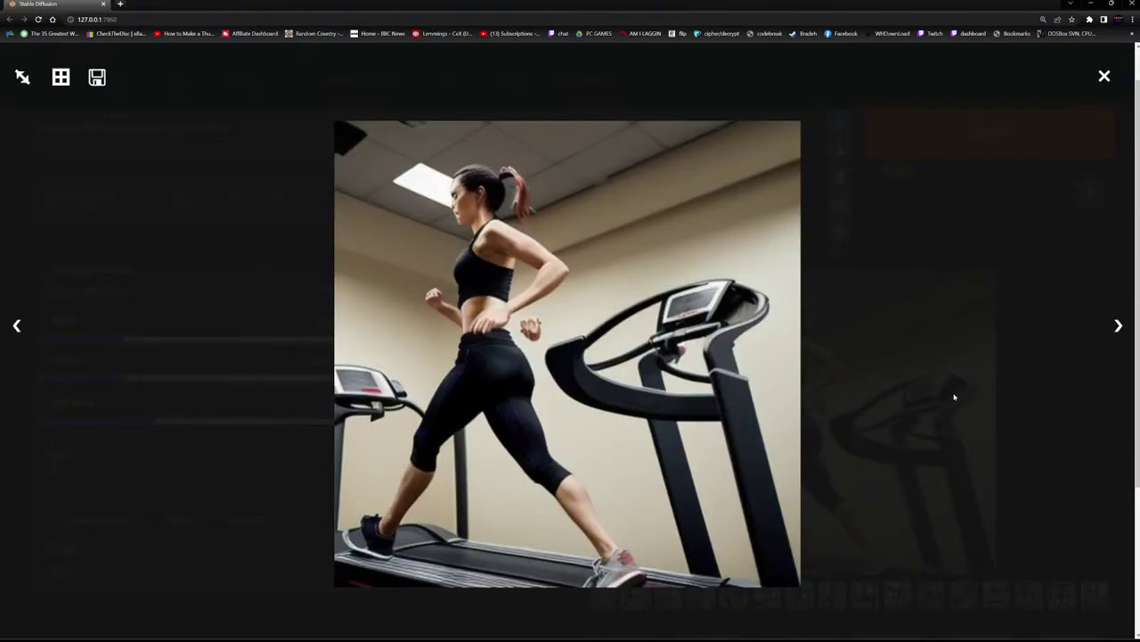
left_click(1118, 325)
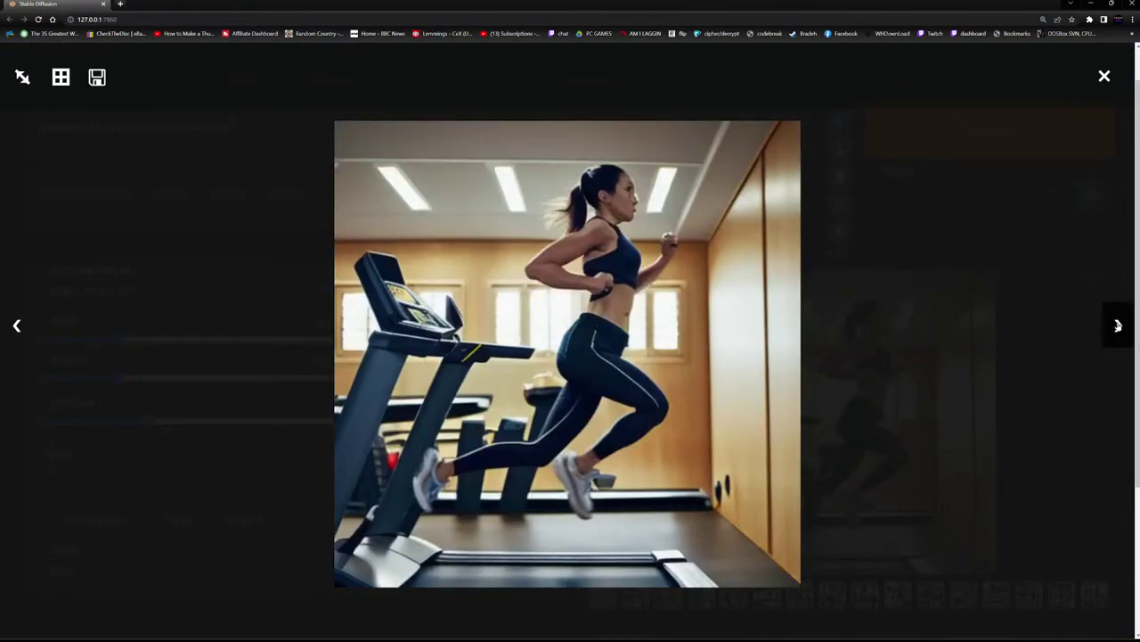
left_click(1119, 325)
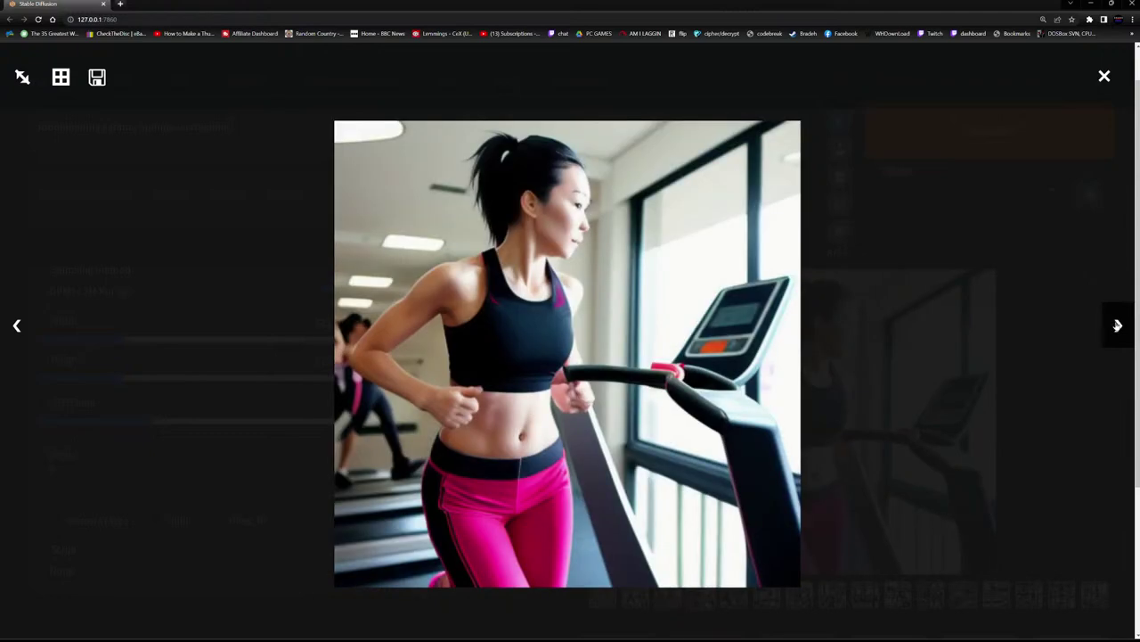
left_click(1118, 325)
left_click(1118, 325)
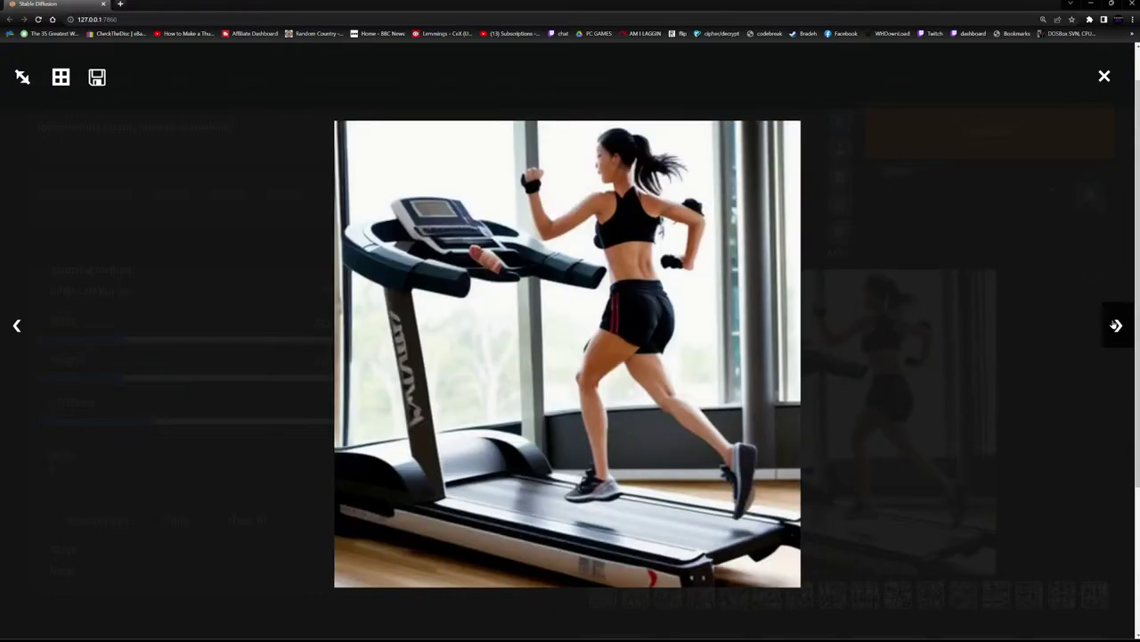
left_click(1115, 325)
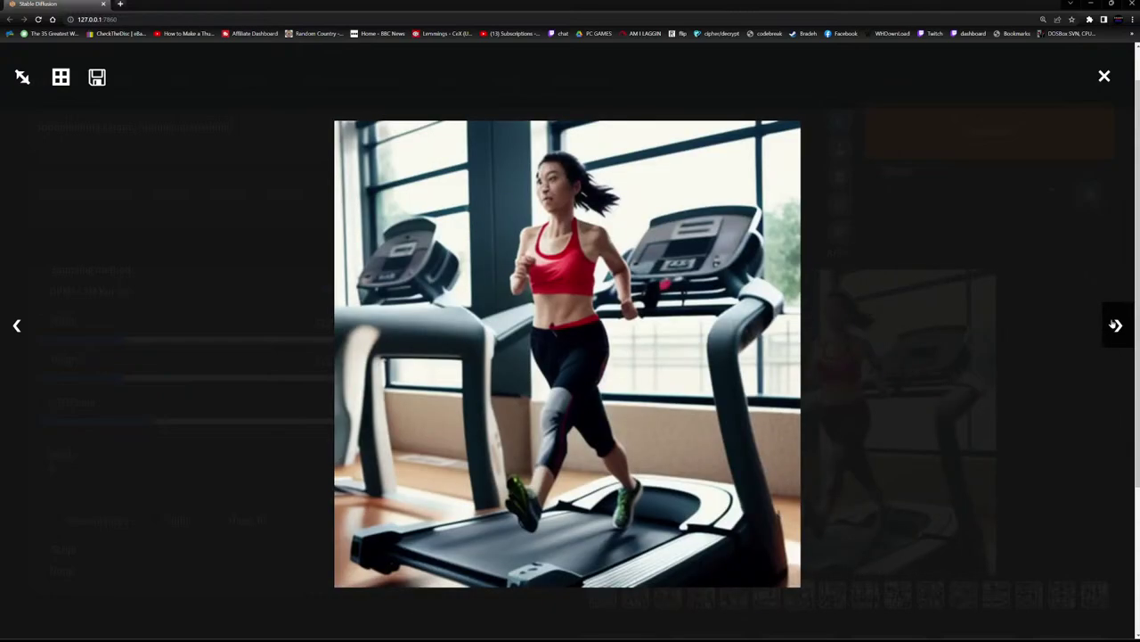
left_click(1115, 325)
left_click(1115, 326)
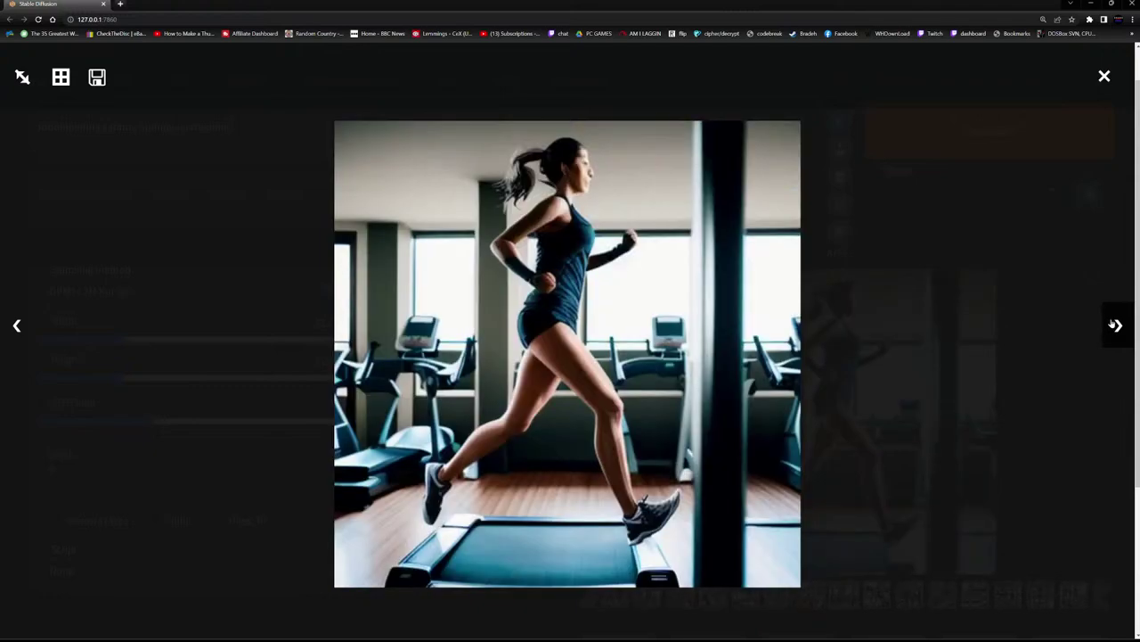
left_click(1115, 325)
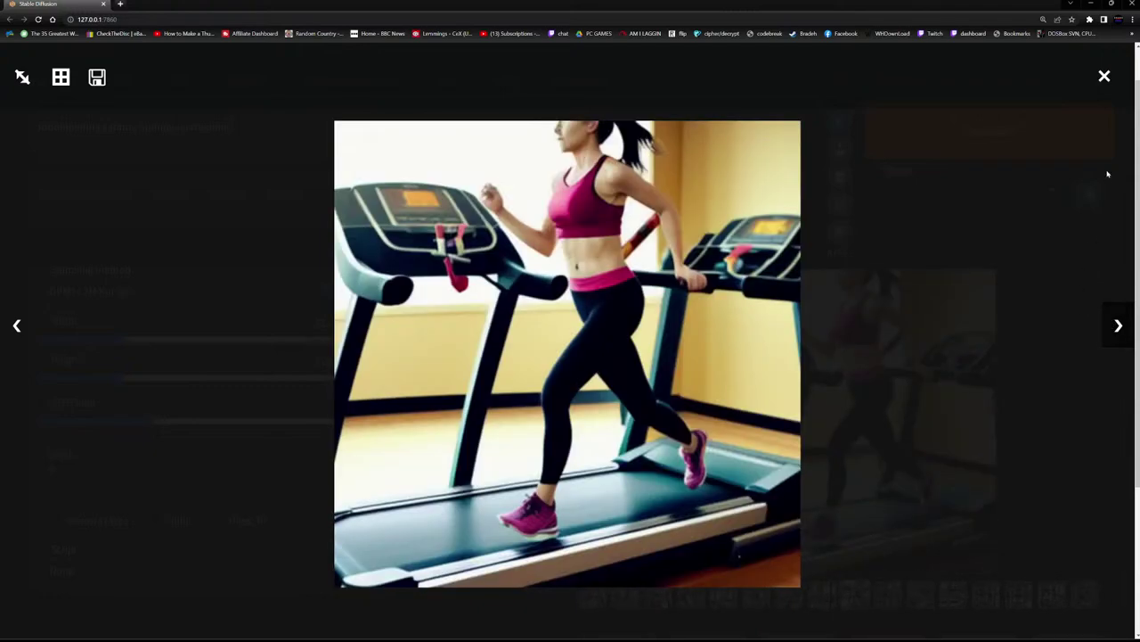
left_click(1104, 77)
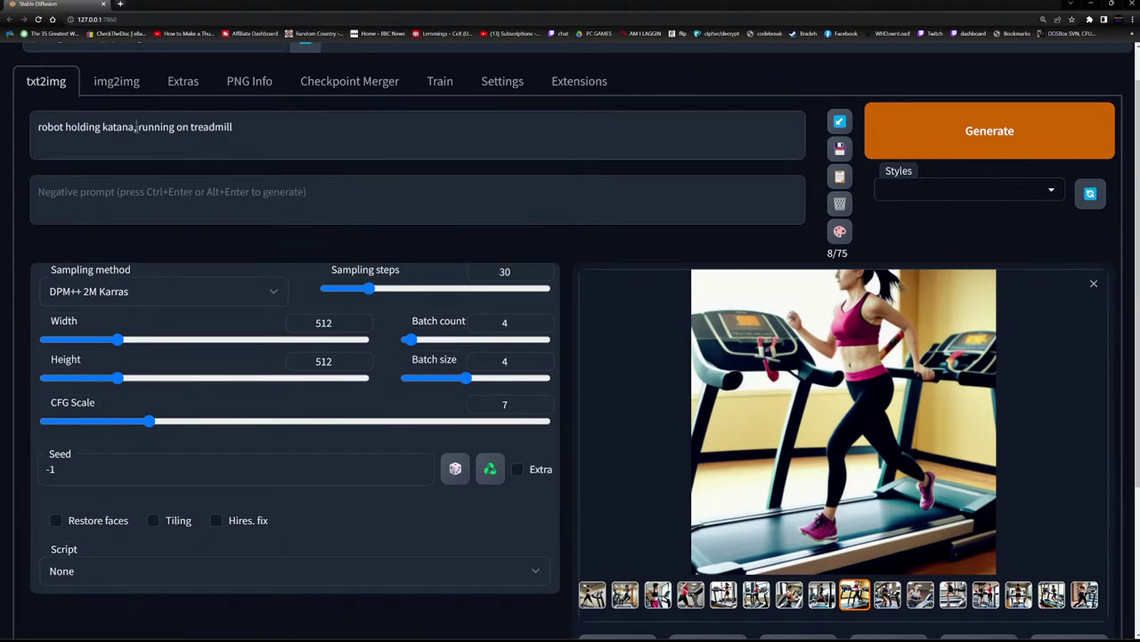
Remove "running on treadmill" from the prompt, leaving "robot holding katana,", and generate the images.
left_click_drag(136, 128, 435, 148)
key("BackSpace")
left_click(965, 132)
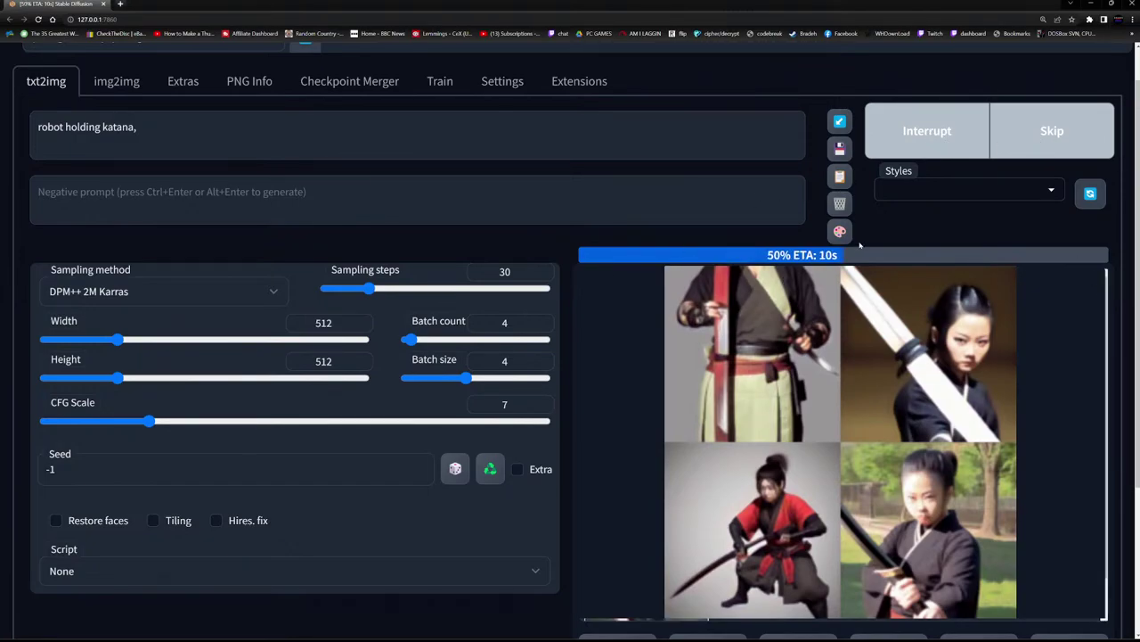
Enter "human" as the negative prompt and generate the katana images again.
left_click(129, 204)
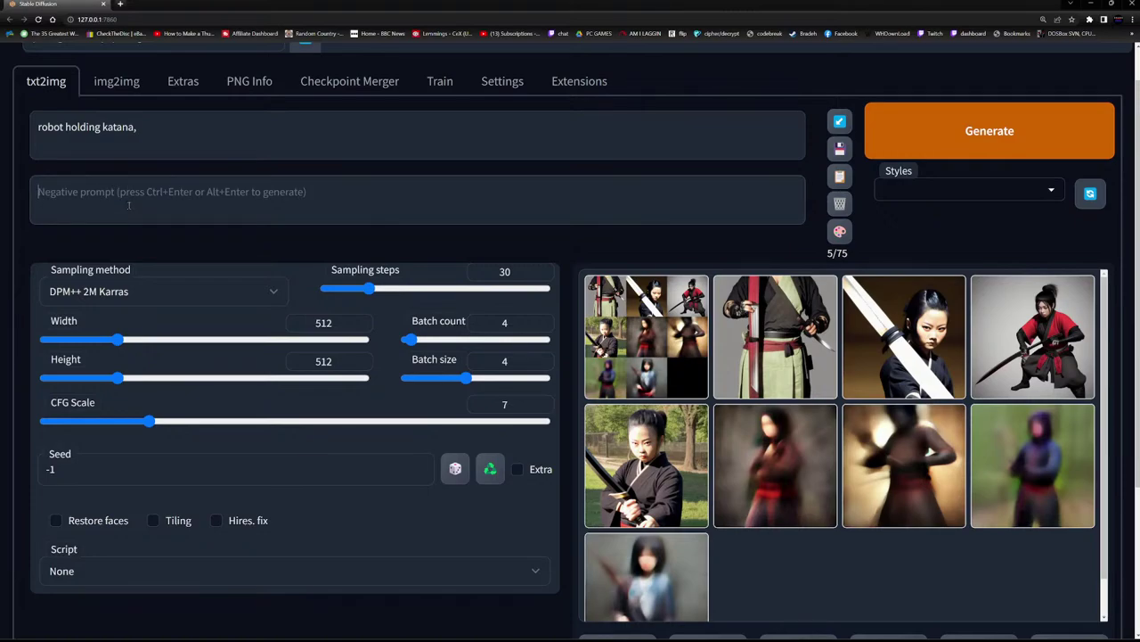
type("human")
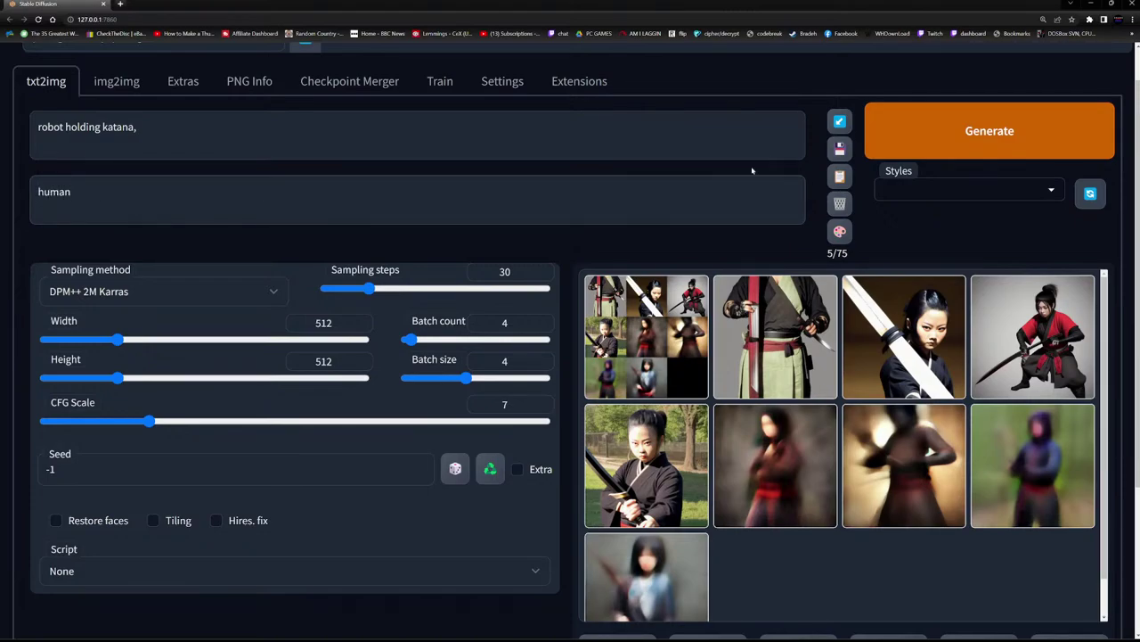
left_click(989, 131)
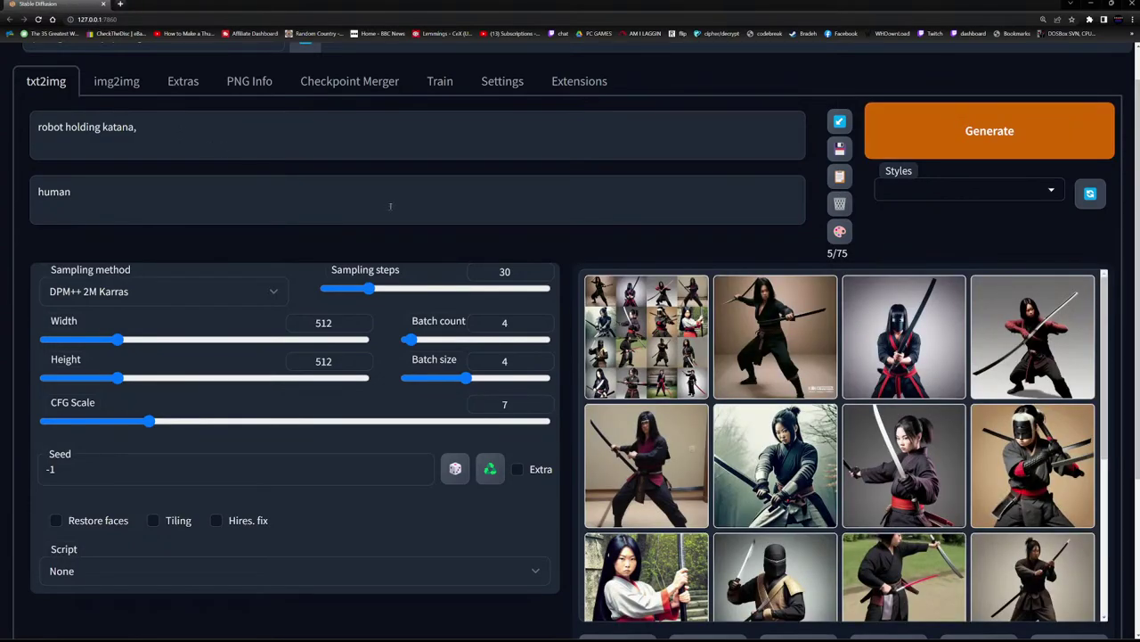
Open the first "robot holding katana" image at full size, page through the batch to examine the images, and close the full-size view.
left_click(784, 352)
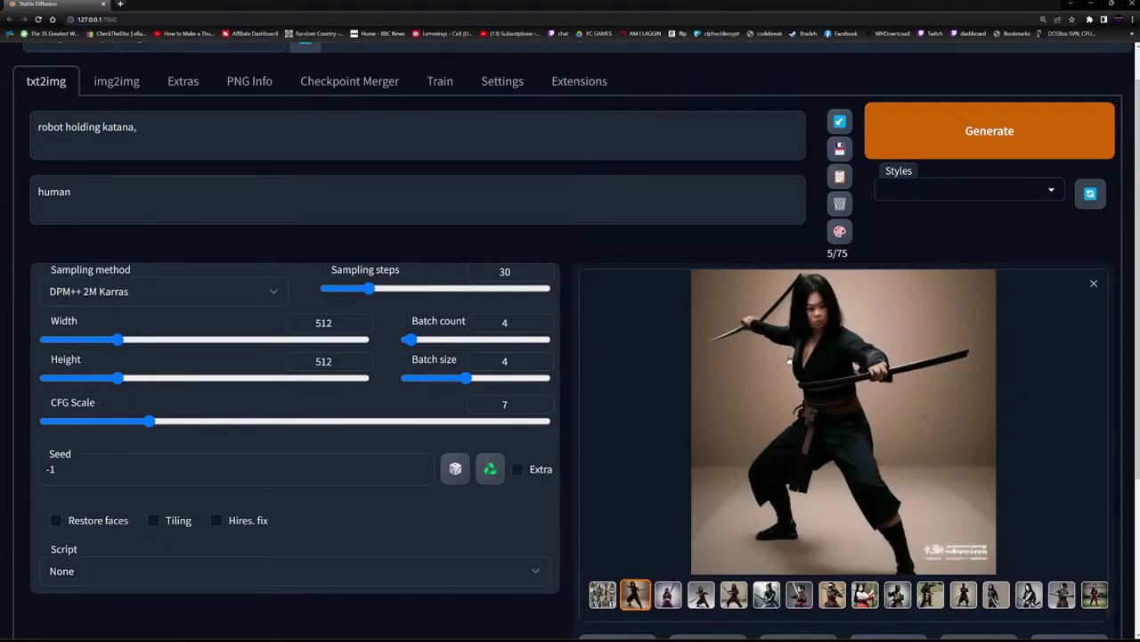
left_click(845, 421)
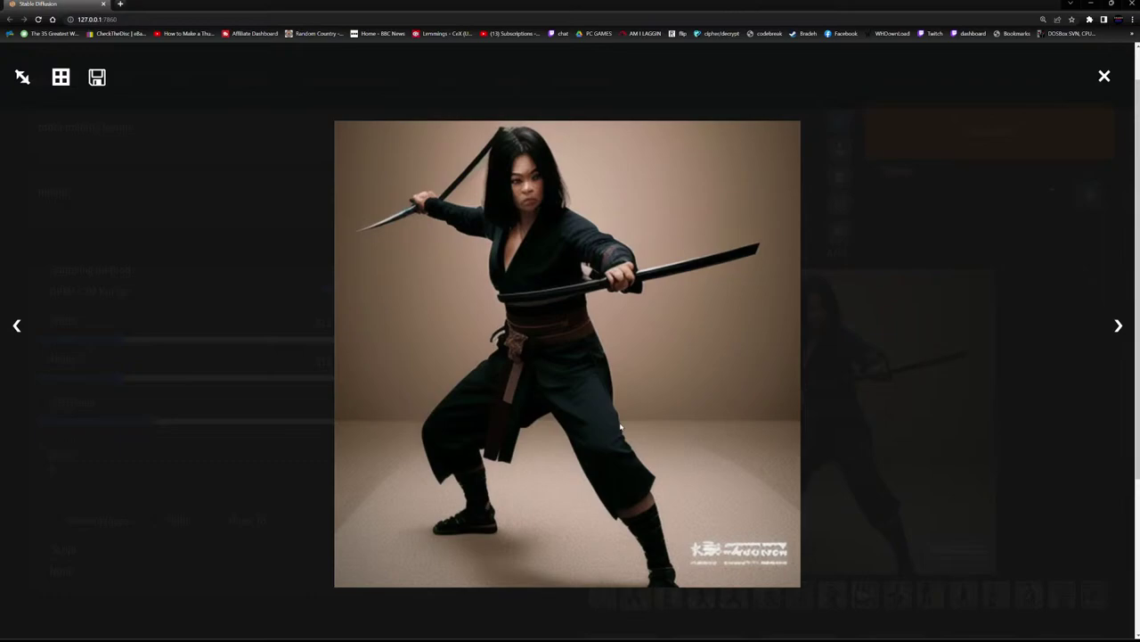
left_click(1120, 327)
left_click(1119, 328)
left_click(1120, 328)
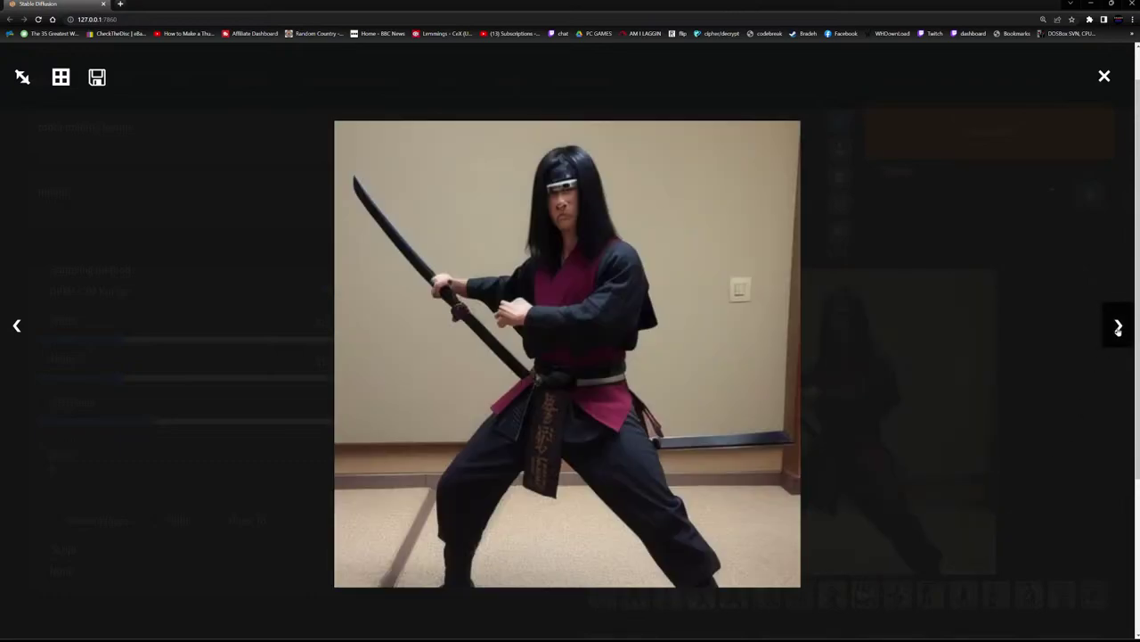
left_click(1119, 328)
left_click(1119, 327)
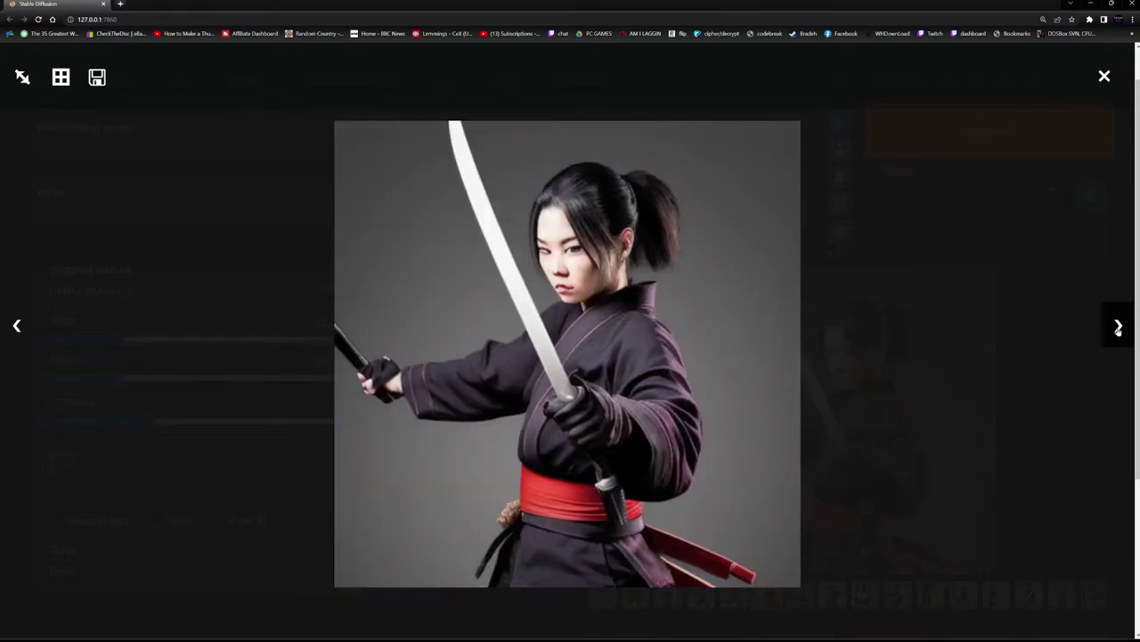
left_click(1119, 328)
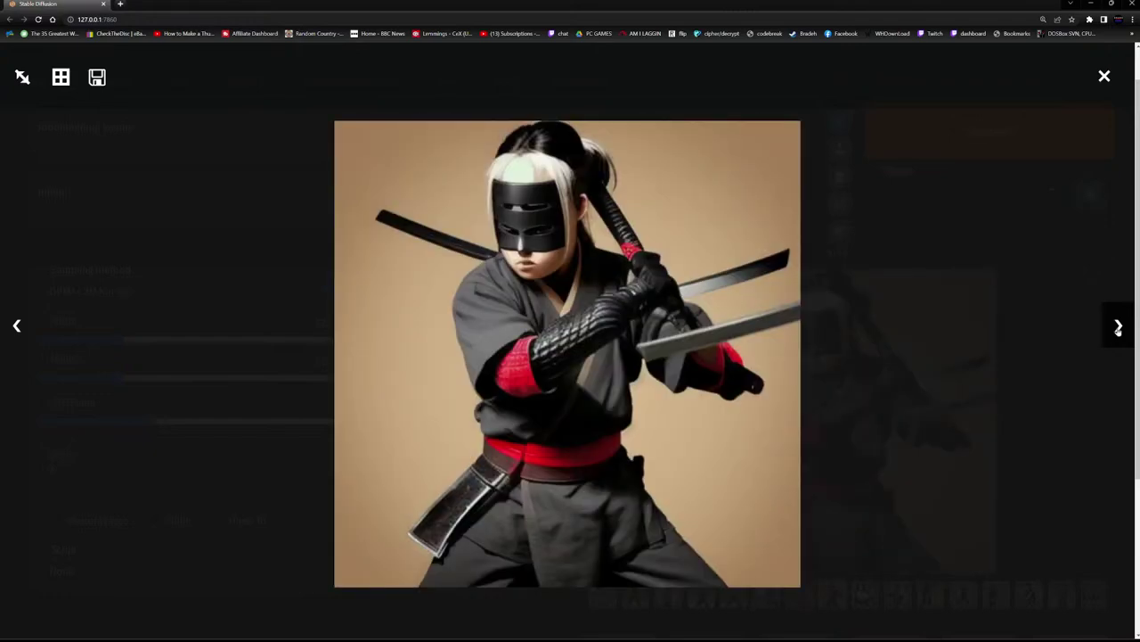
left_click(1119, 328)
left_click(1119, 327)
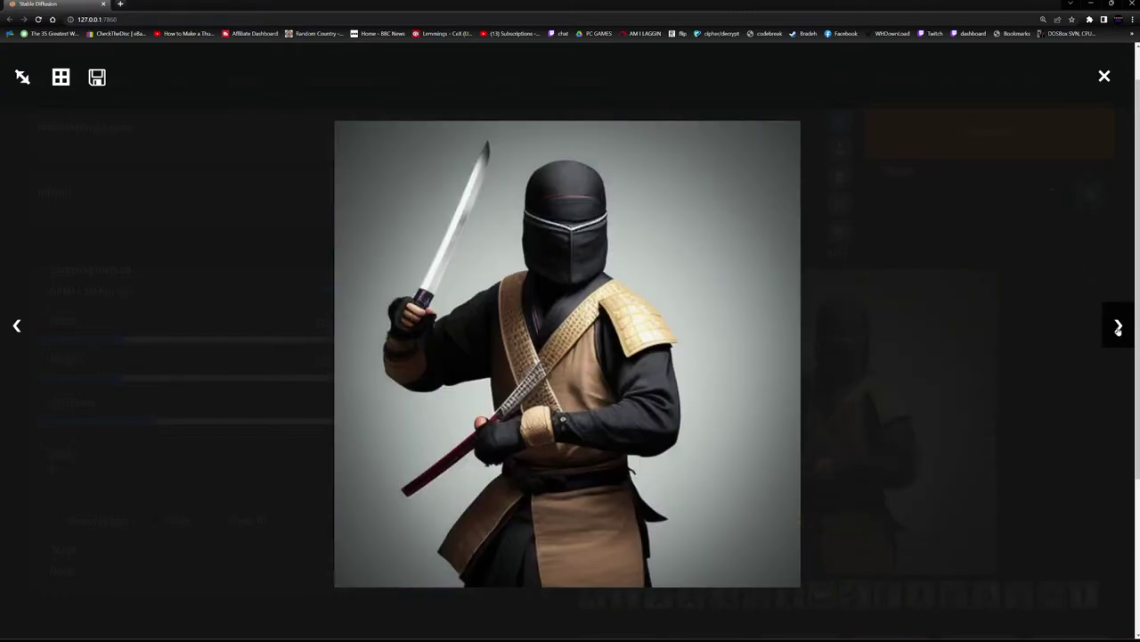
left_click(1119, 328)
left_click(1119, 328)
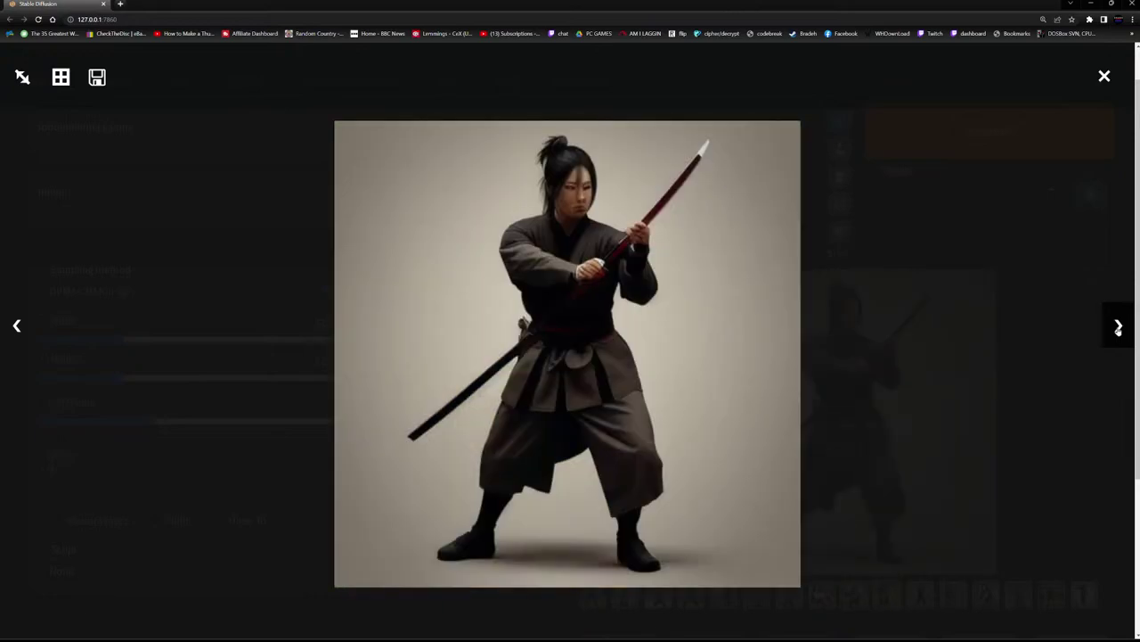
left_click(1119, 328)
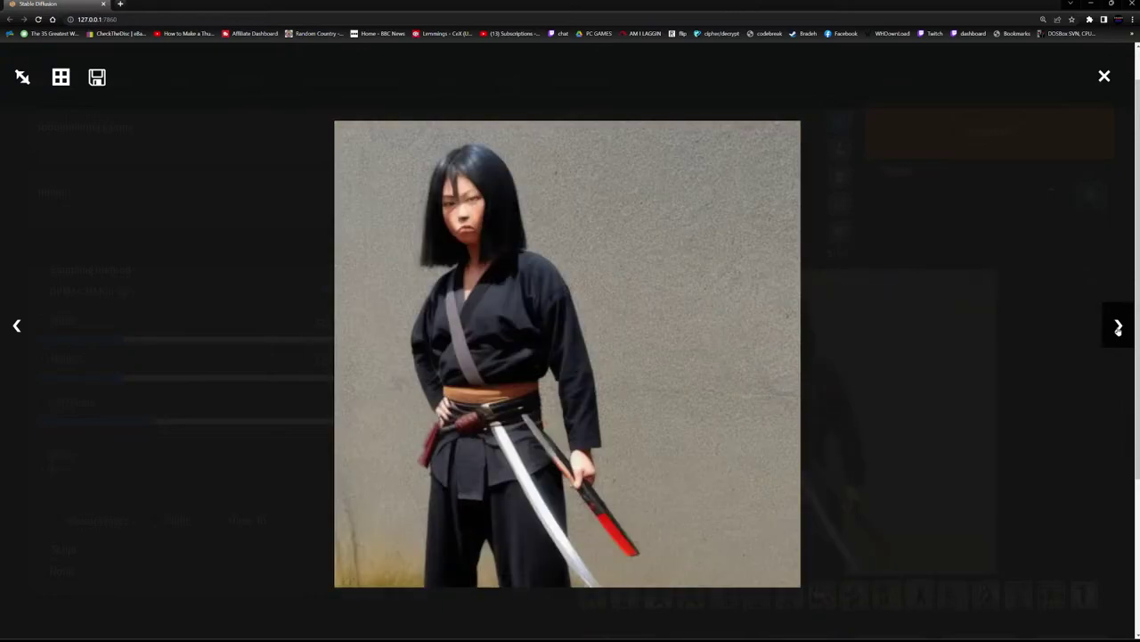
left_click(1119, 328)
left_click(1119, 328)
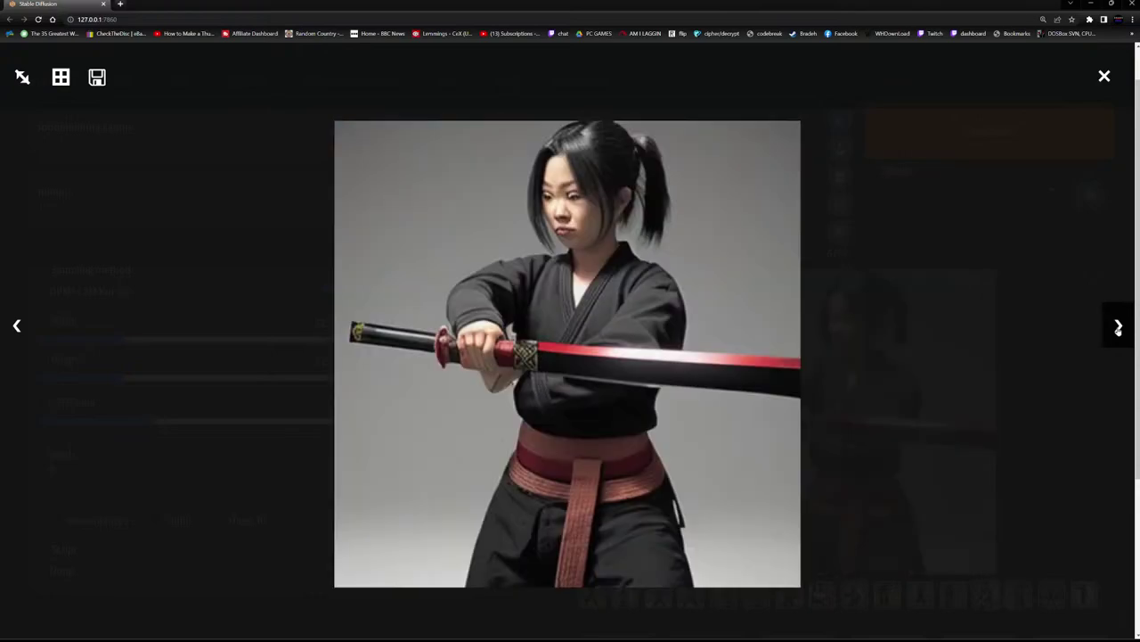
left_click(1119, 328)
left_click(1120, 328)
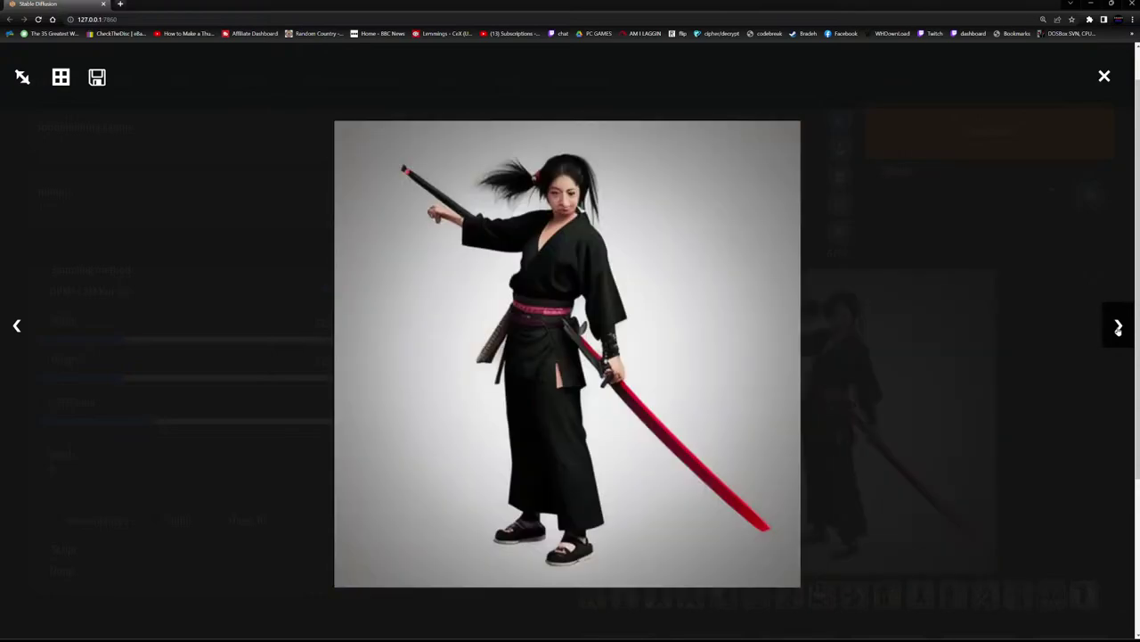
left_click(1039, 143)
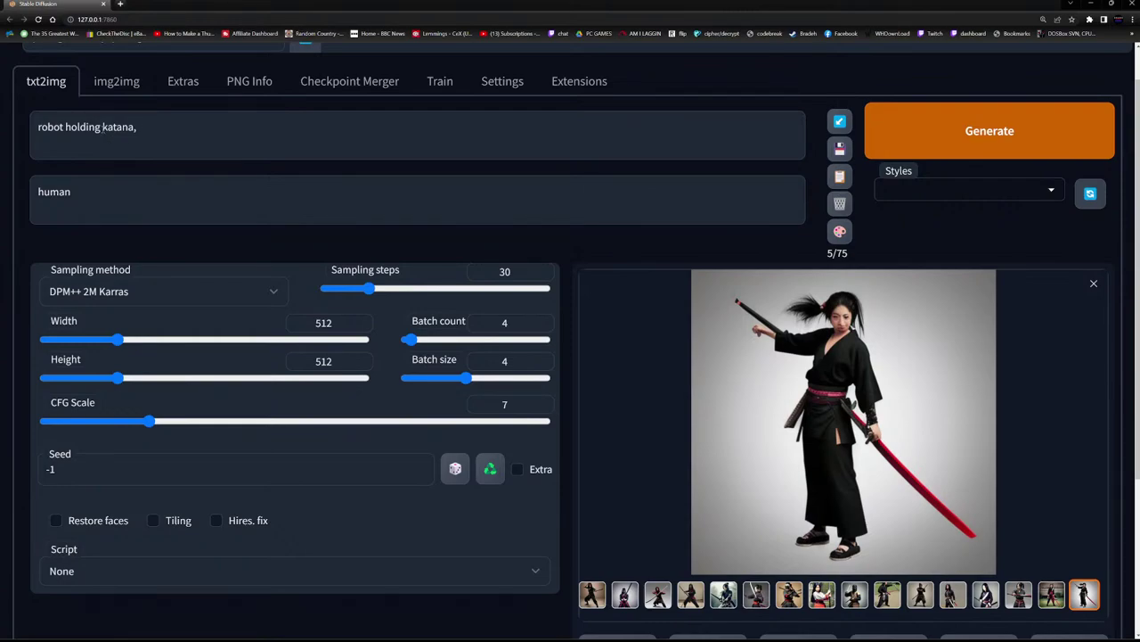
Replace "katana" with "sword" in the prompt, start generating the images, and interrupt the run during the last batch.
double_click(118, 127)
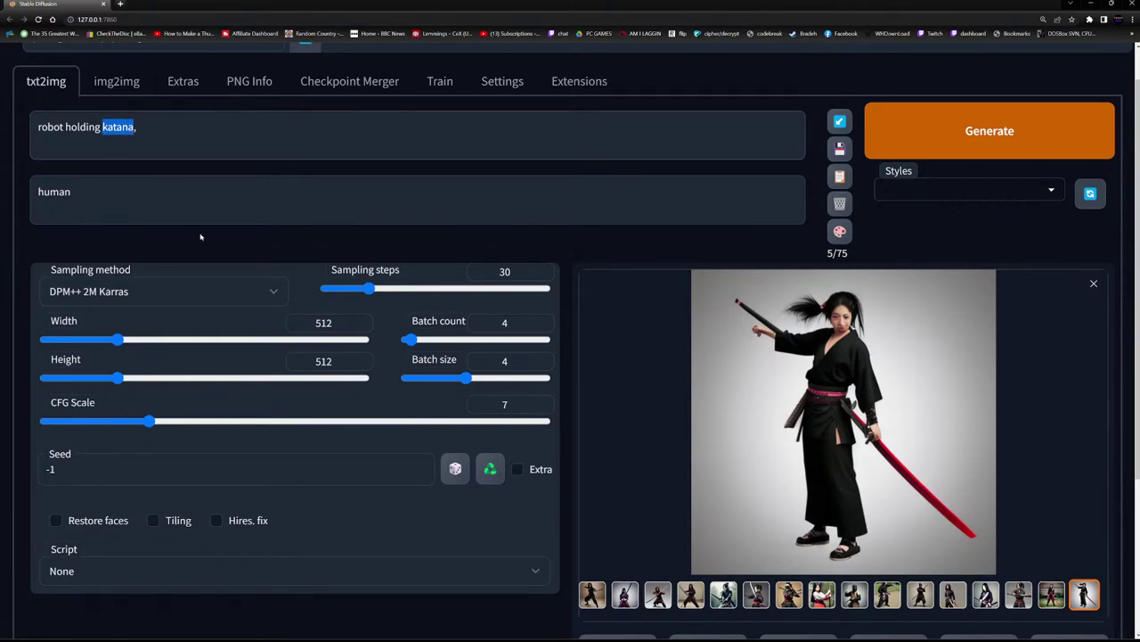
type("sword")
left_click(900, 147)
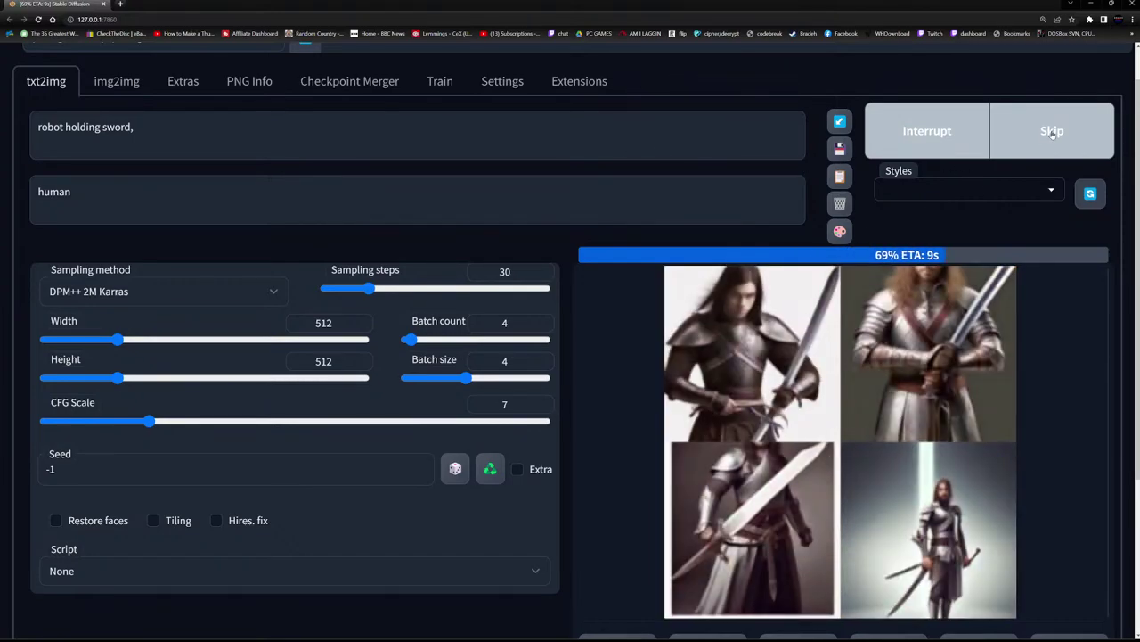
left_click(941, 150)
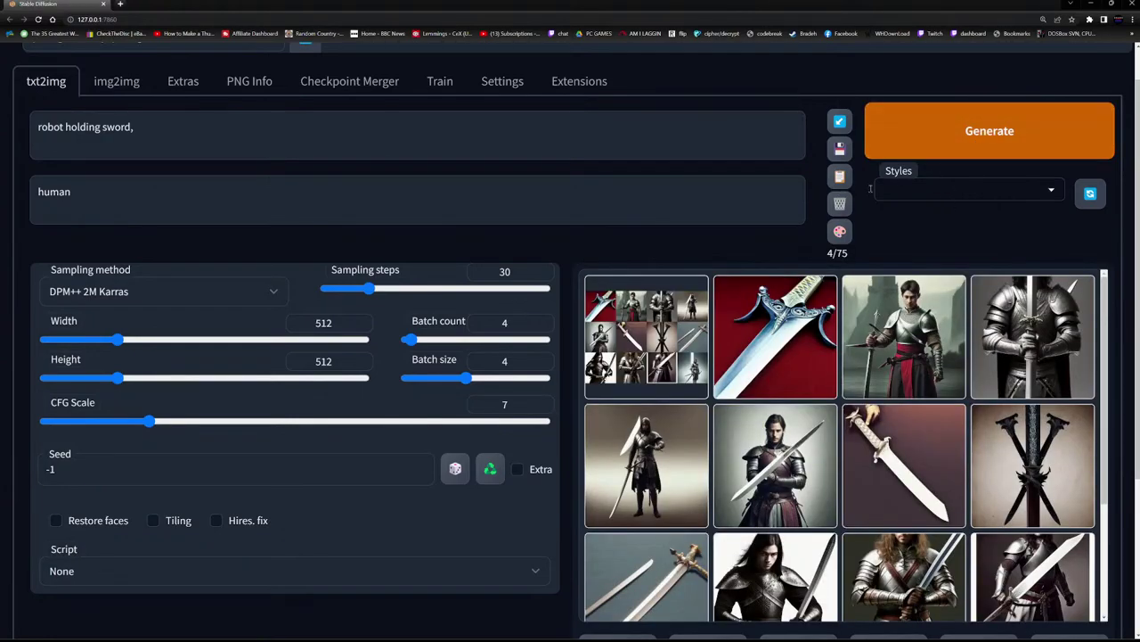
Replace the prompt with "sniper rifle made with paper", clear the negative prompt, generate the images, and interrupt the run partway.
left_click_drag(166, 127, 2, 114)
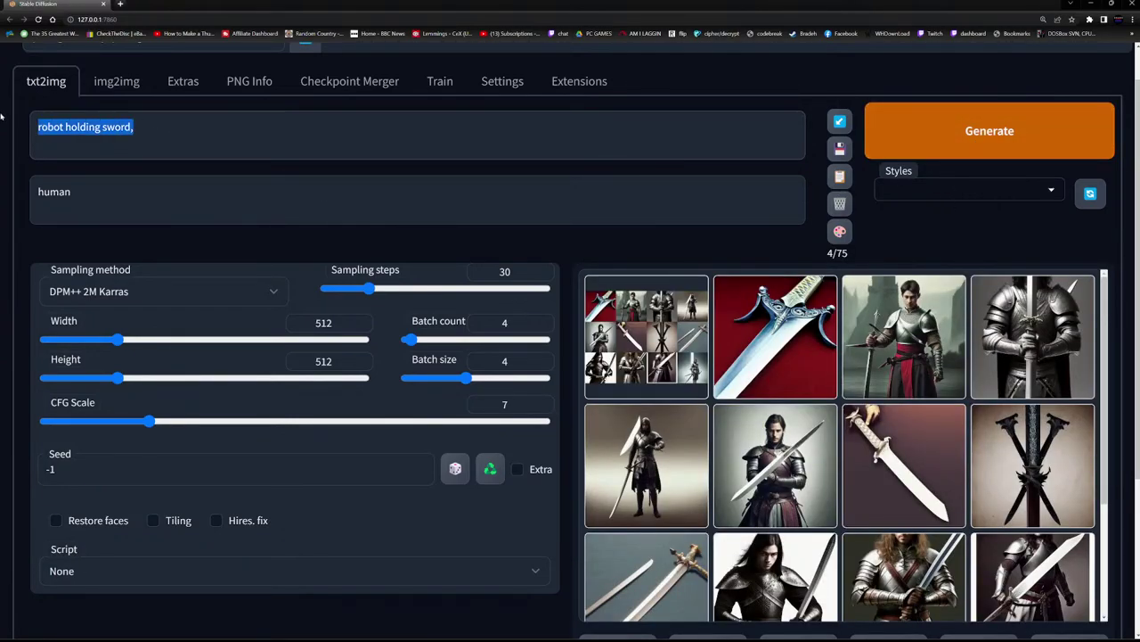
type("sniper")
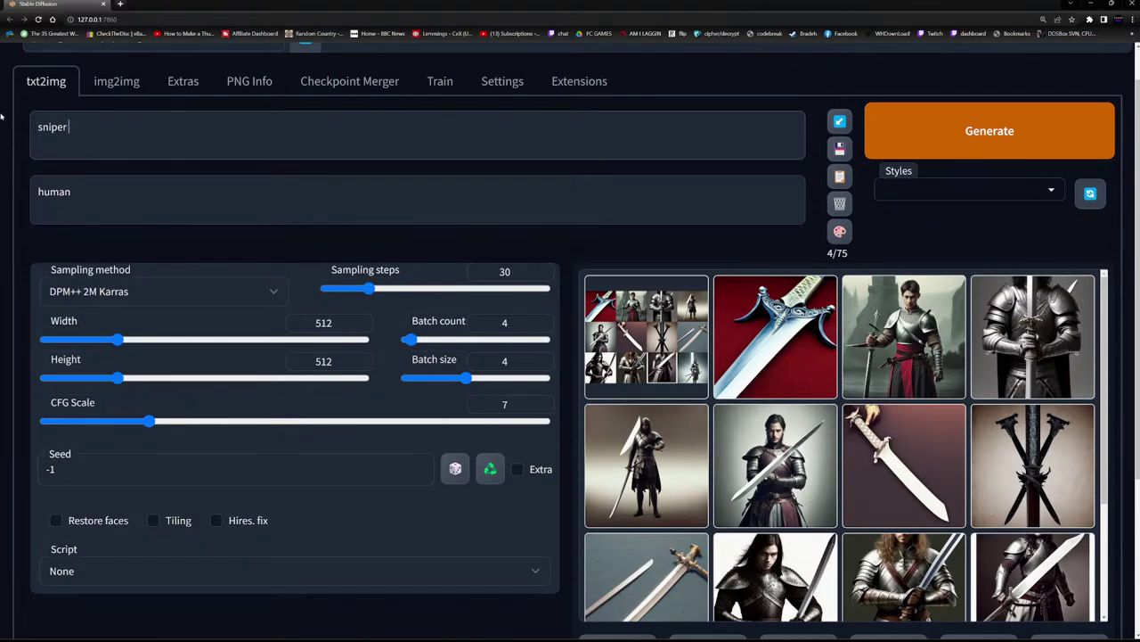
type(" rifle made with paper")
key("Tab")
key("BackSpace")
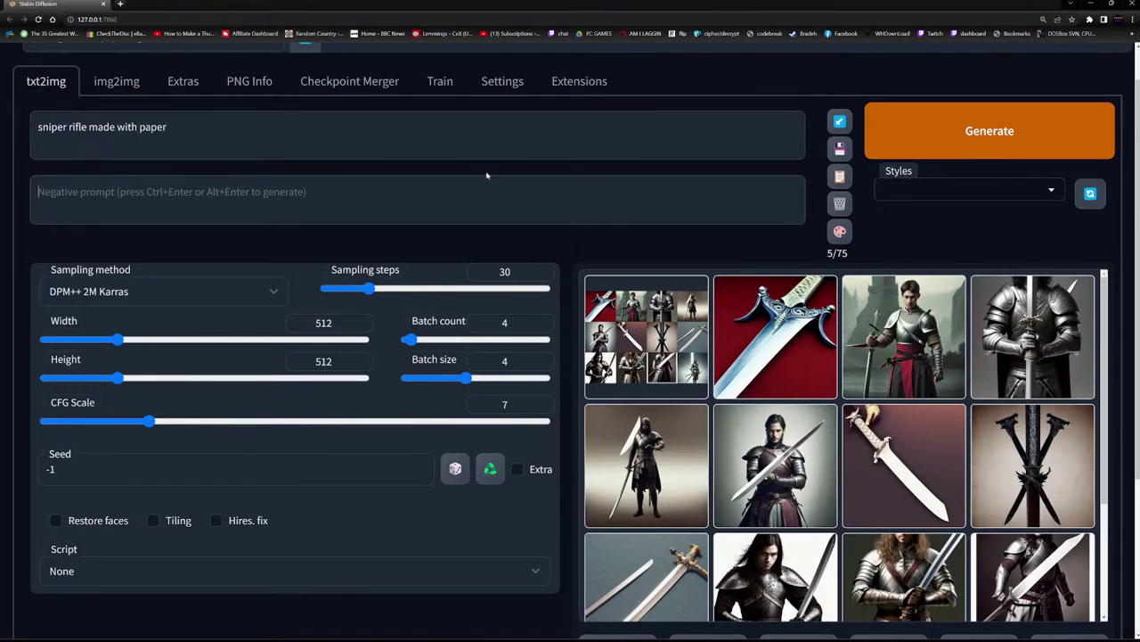
left_click(996, 132)
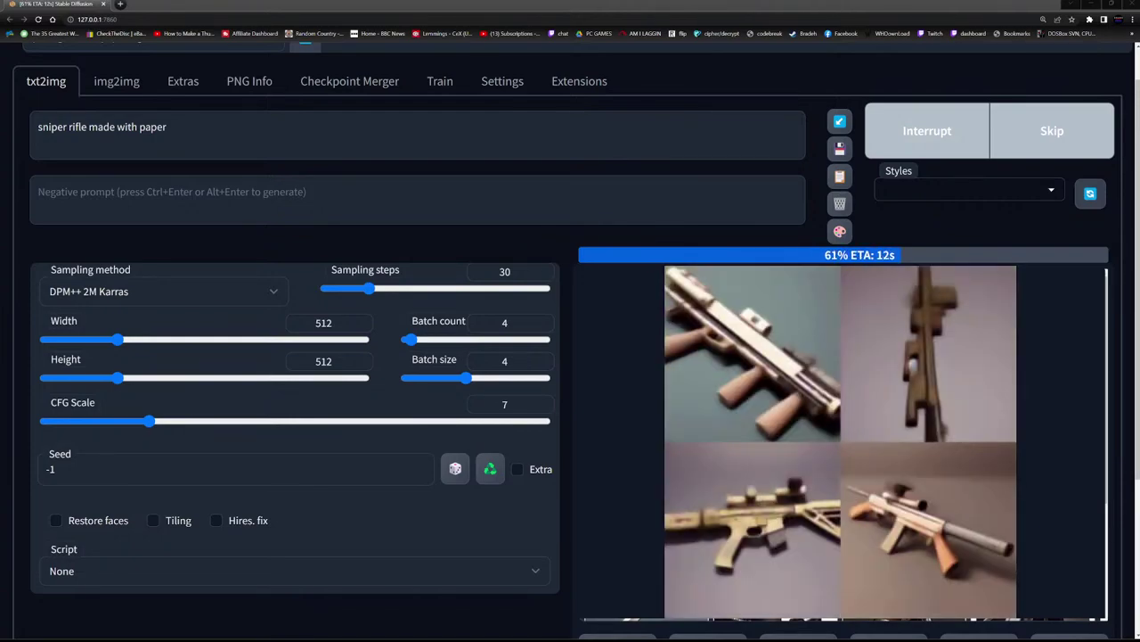
left_click(934, 143)
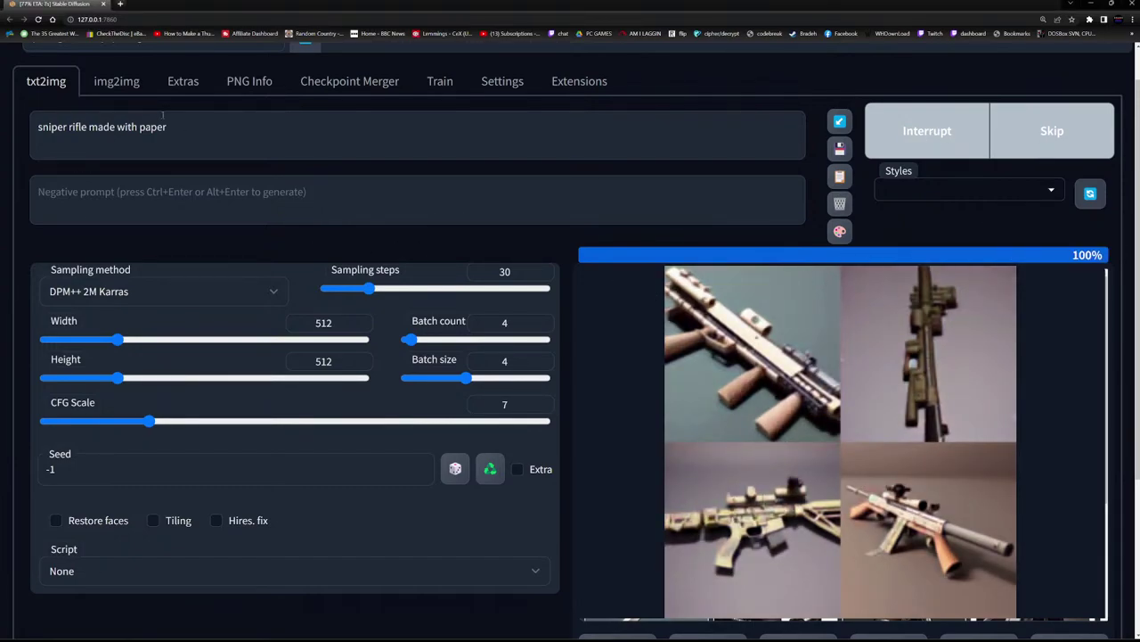
Change the prompt to "sniper rifle, material paper" and generate the images.
left_click_drag(88, 128, 275, 136)
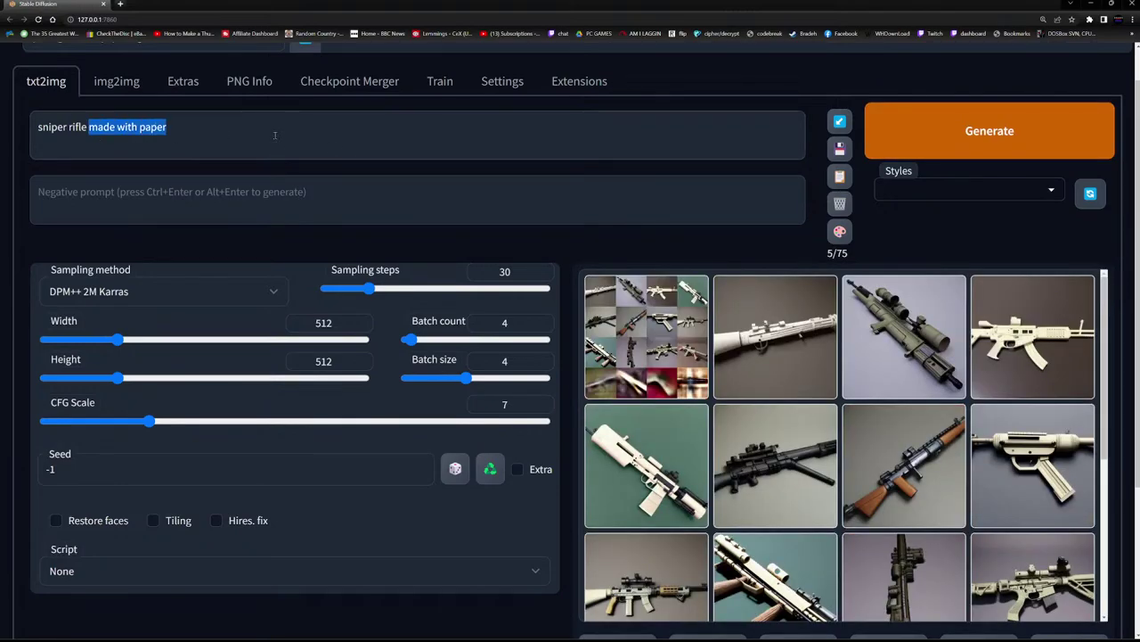
key("BackSpace")
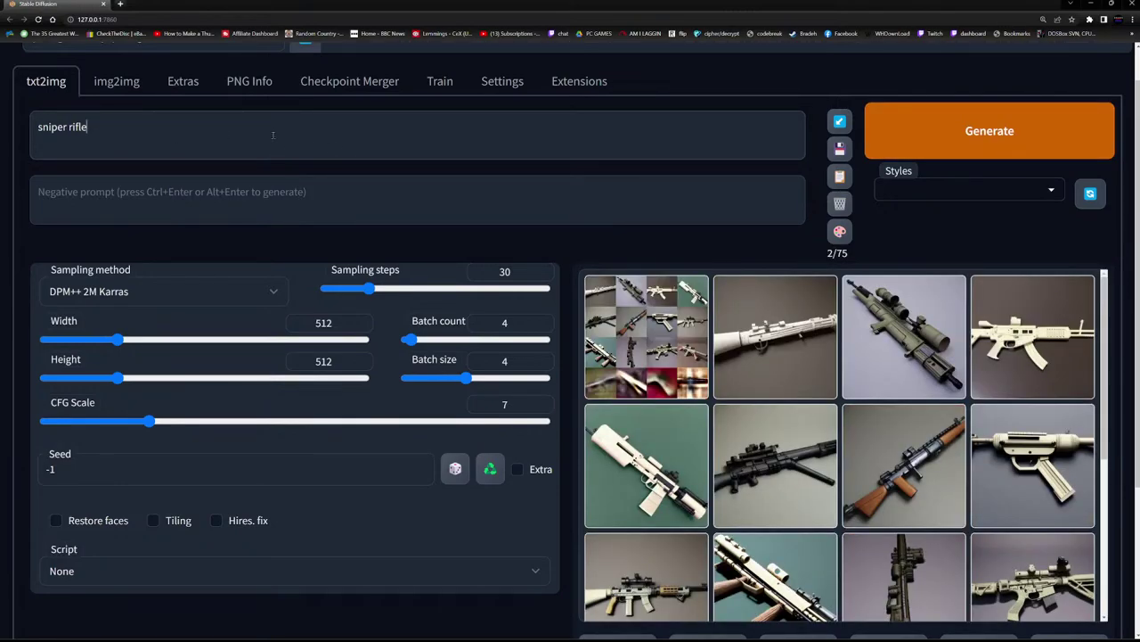
type(", material paper")
left_click(1031, 154)
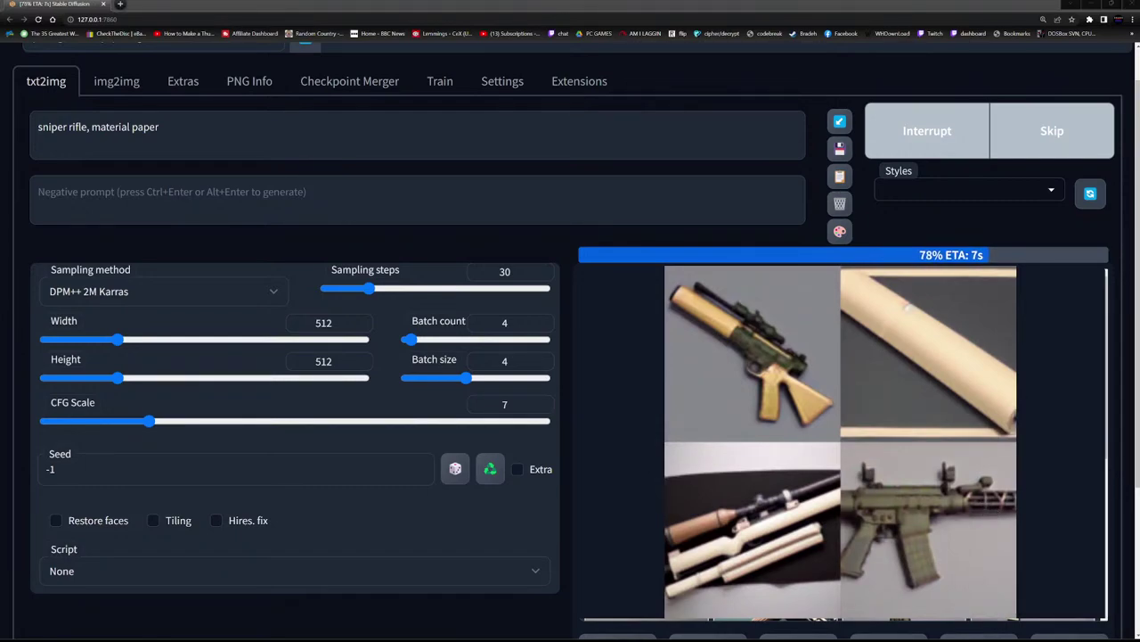
key("ctrl+shift+t")
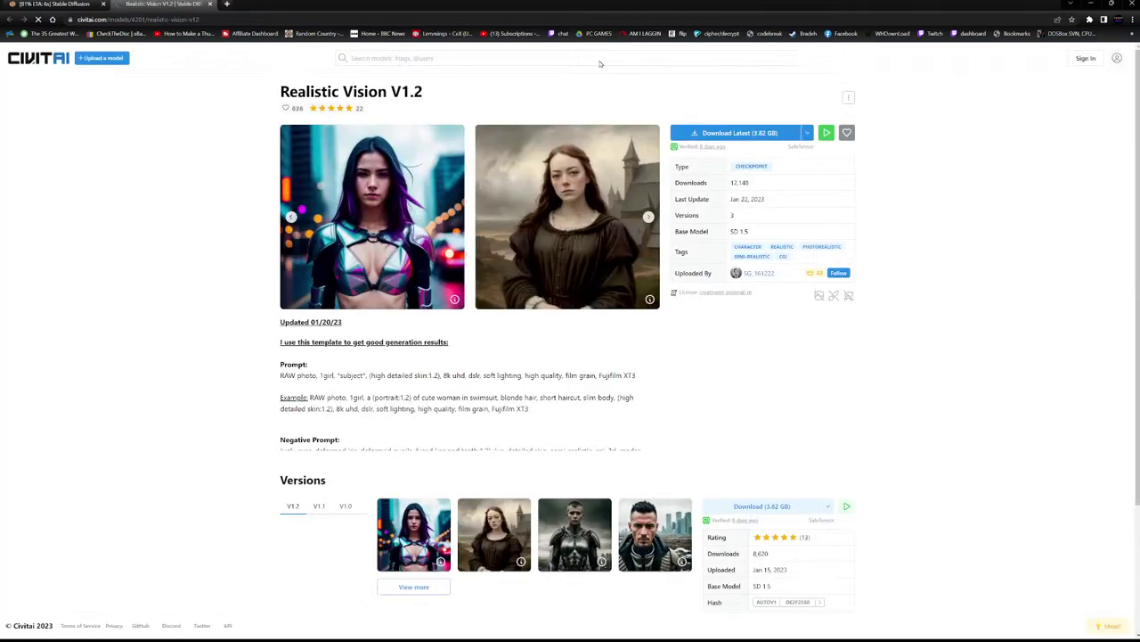
key("super+Down")
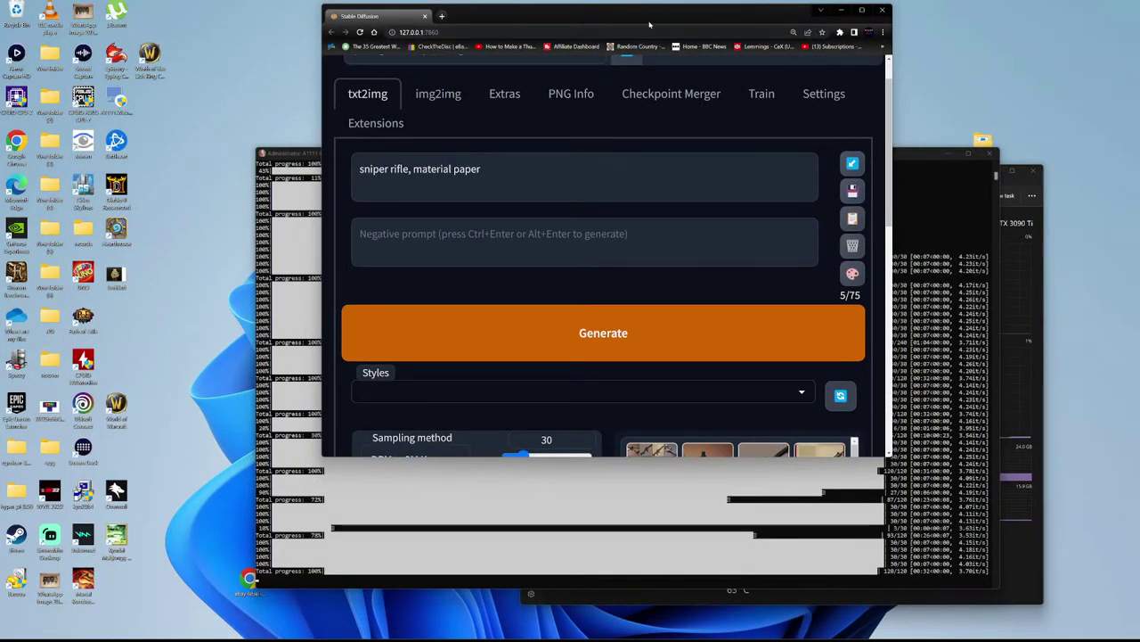
left_click_drag(660, 17, 606, 2)
Examine several of the generated paper sniper rifle images one by one, ending with the overview grid of the whole batch.
left_click(807, 454)
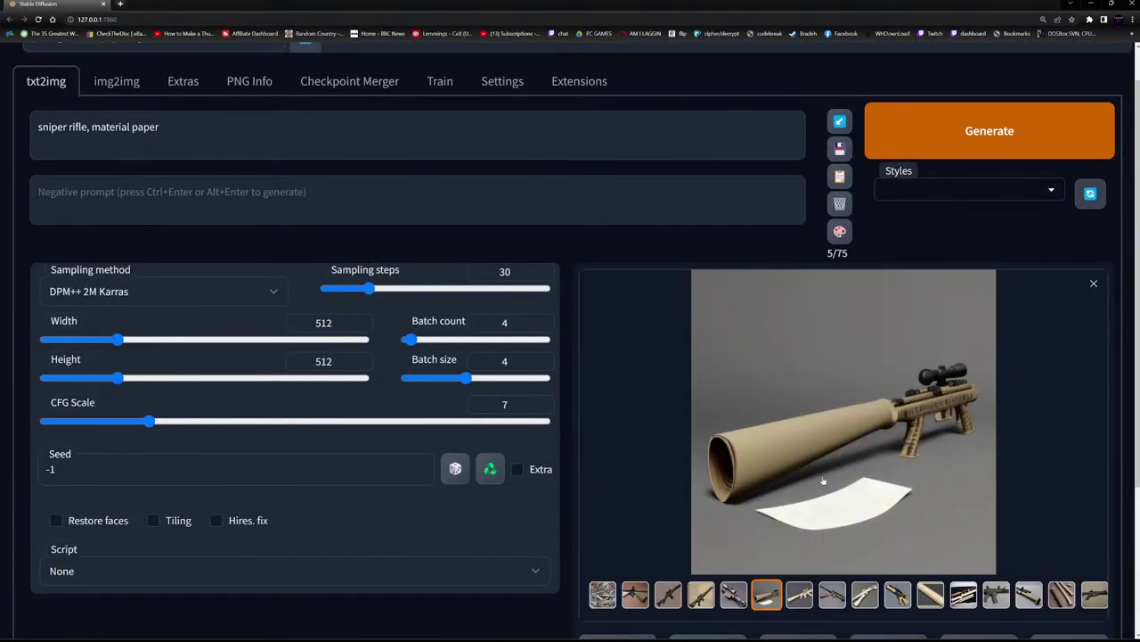
scroll(1039, 479, "down", 2)
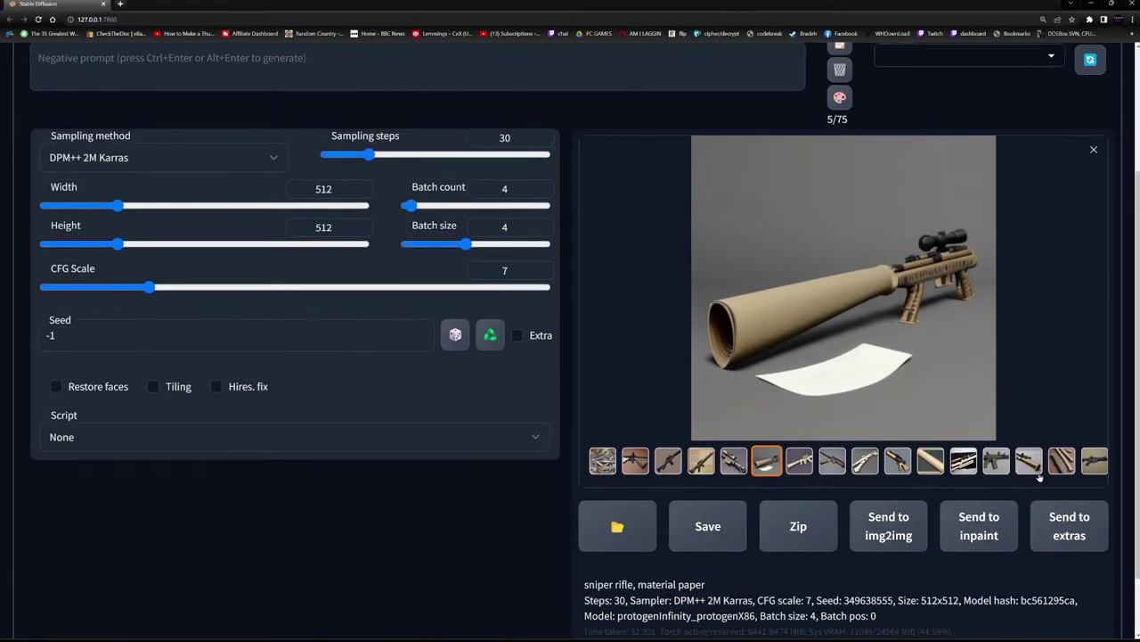
left_click(873, 462)
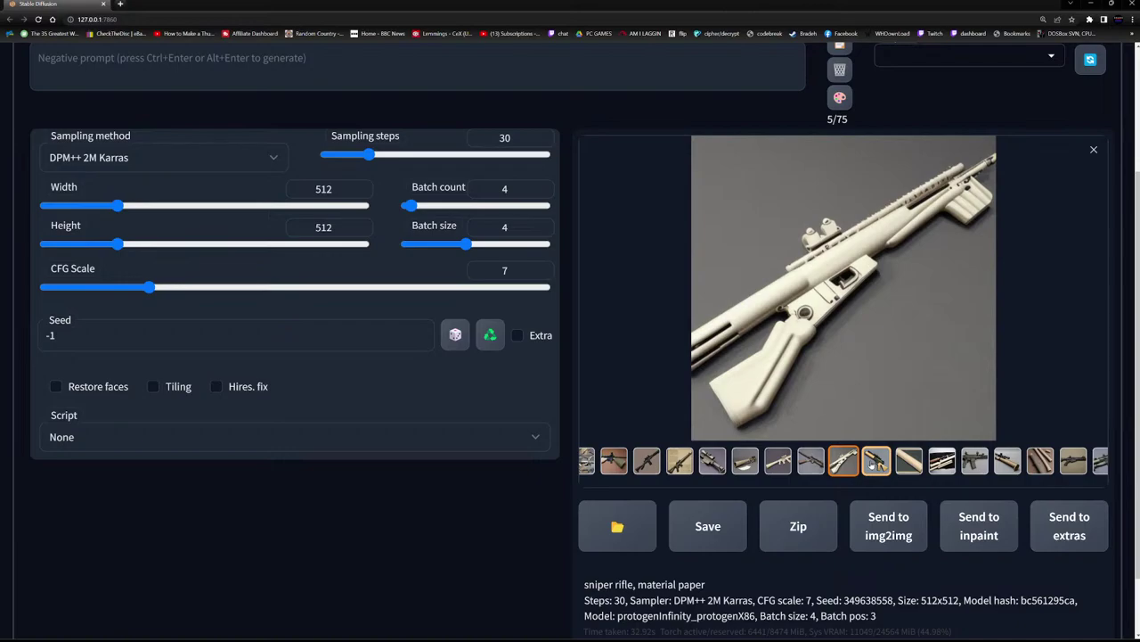
left_click(811, 461)
left_click(801, 461)
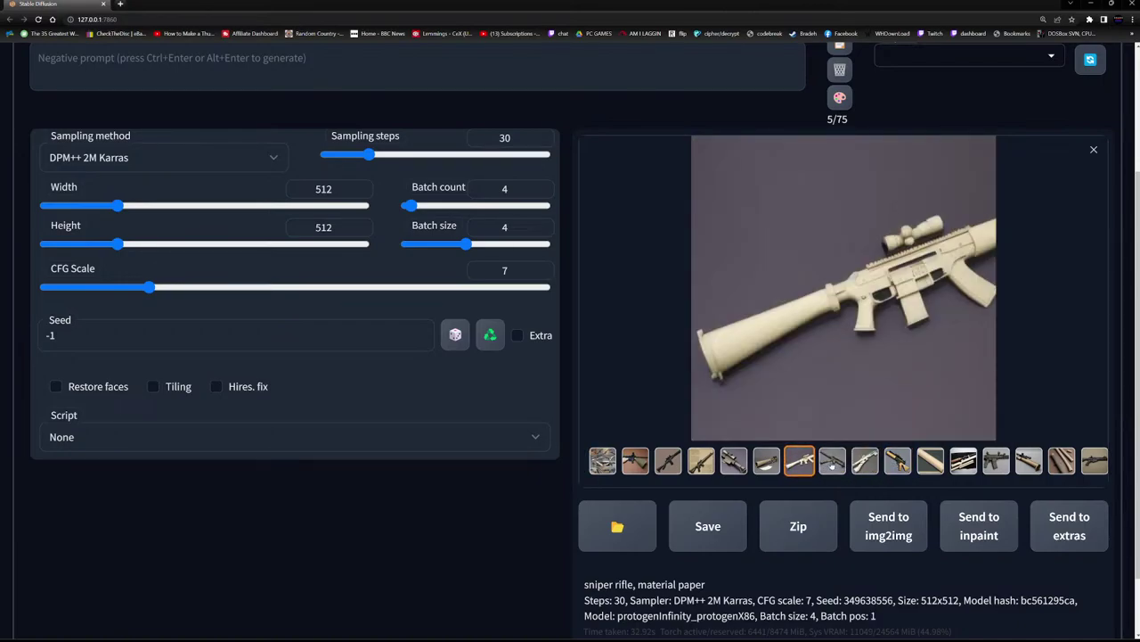
left_click(996, 461)
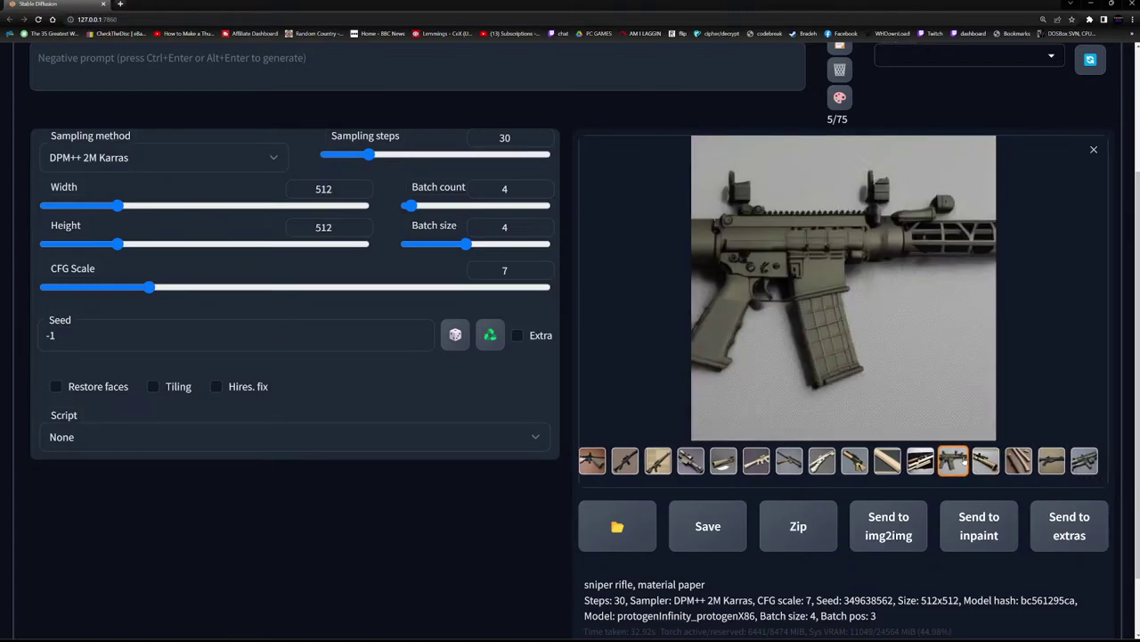
left_click(923, 461)
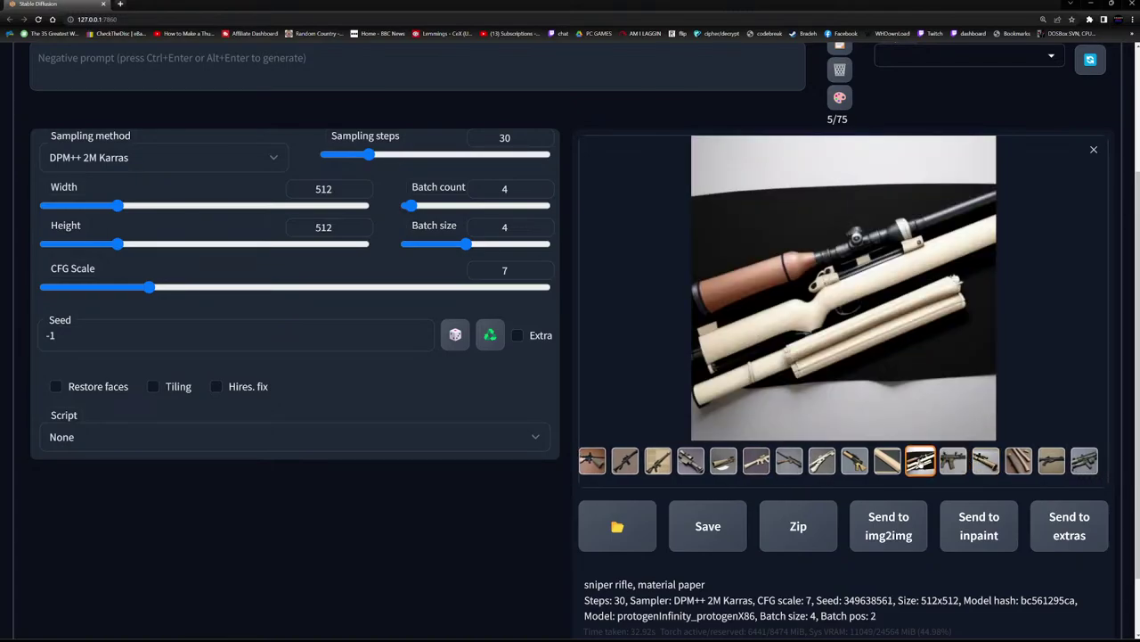
left_click(888, 461)
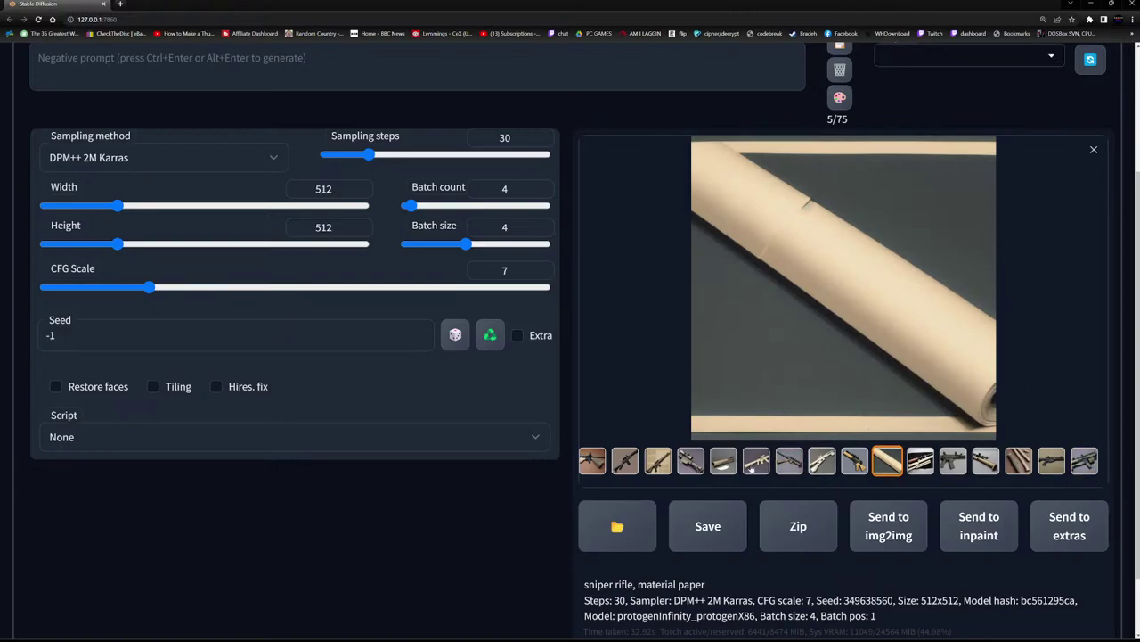
left_click(593, 461)
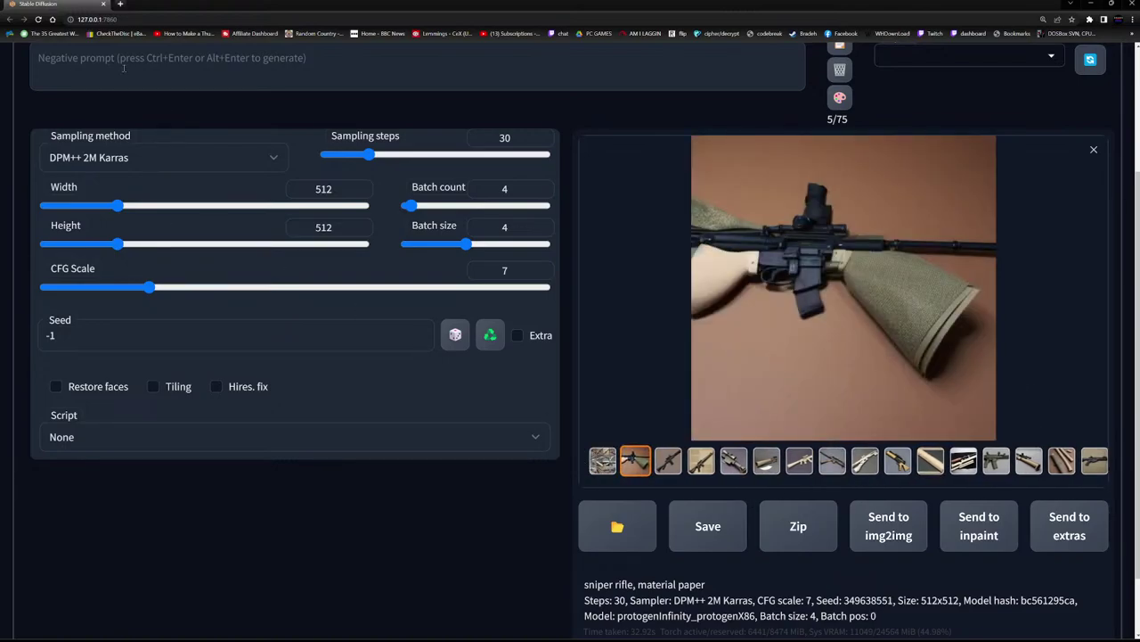
scroll(123, 68, "up", 2)
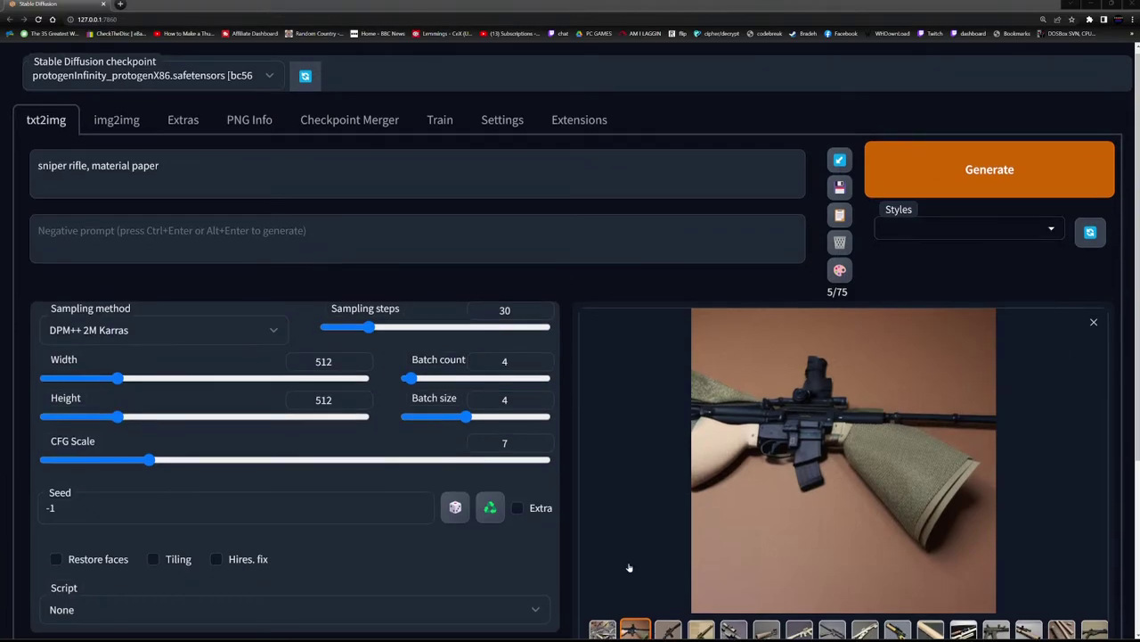
scroll(629, 565, "down", 1)
left_click(604, 551)
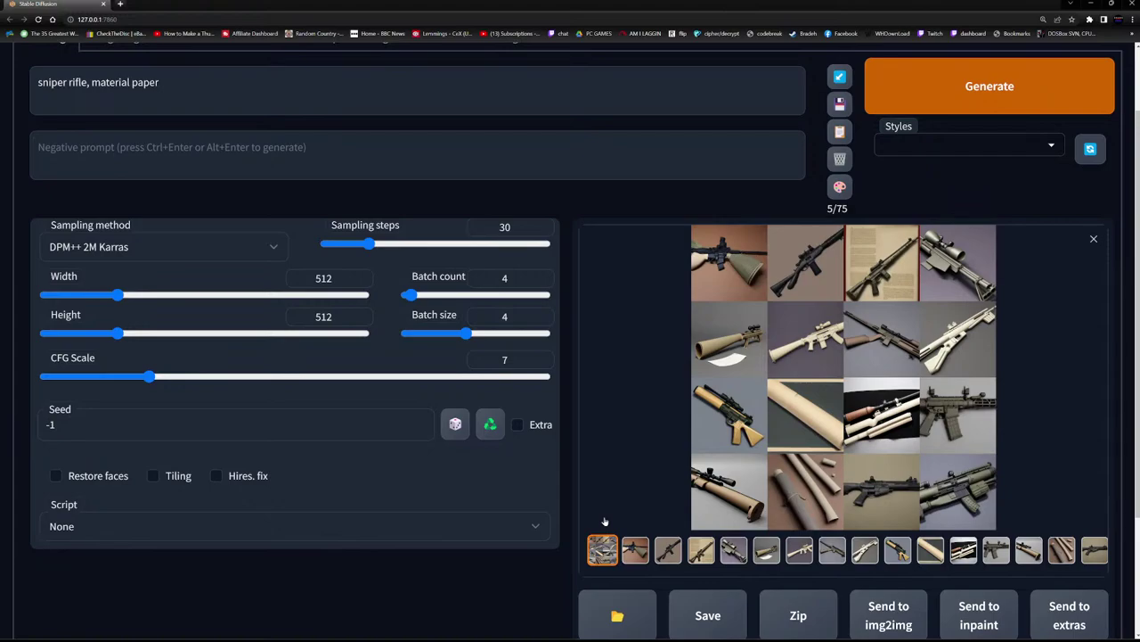
Replace the prompt with "tomato smoothie" and generate the images.
left_click_drag(201, 76, 28, 74)
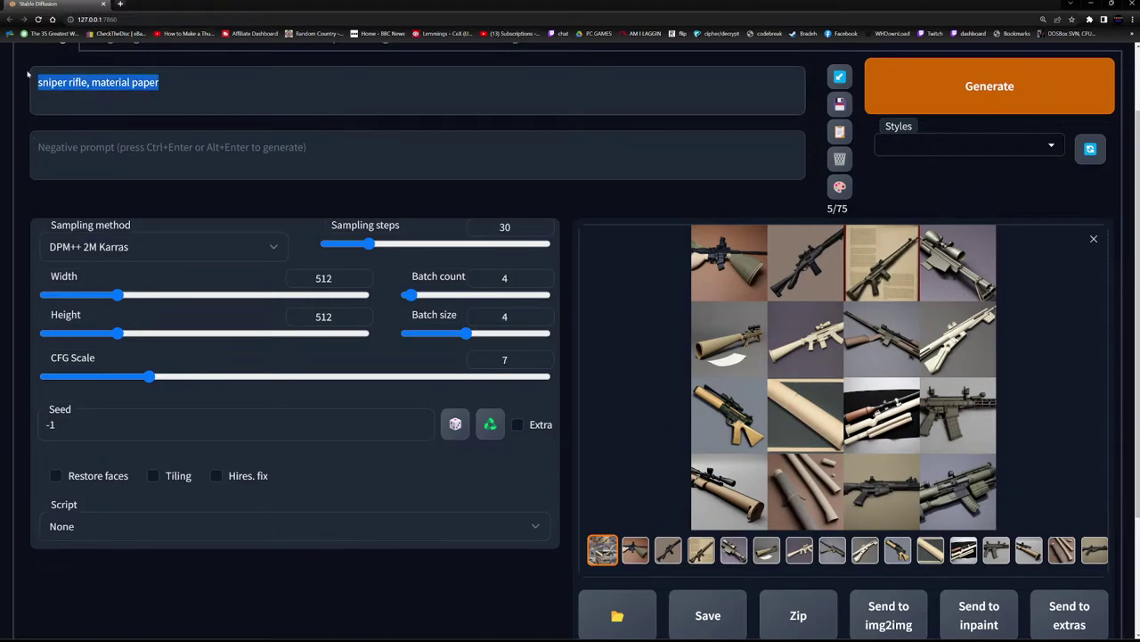
type("tomato")
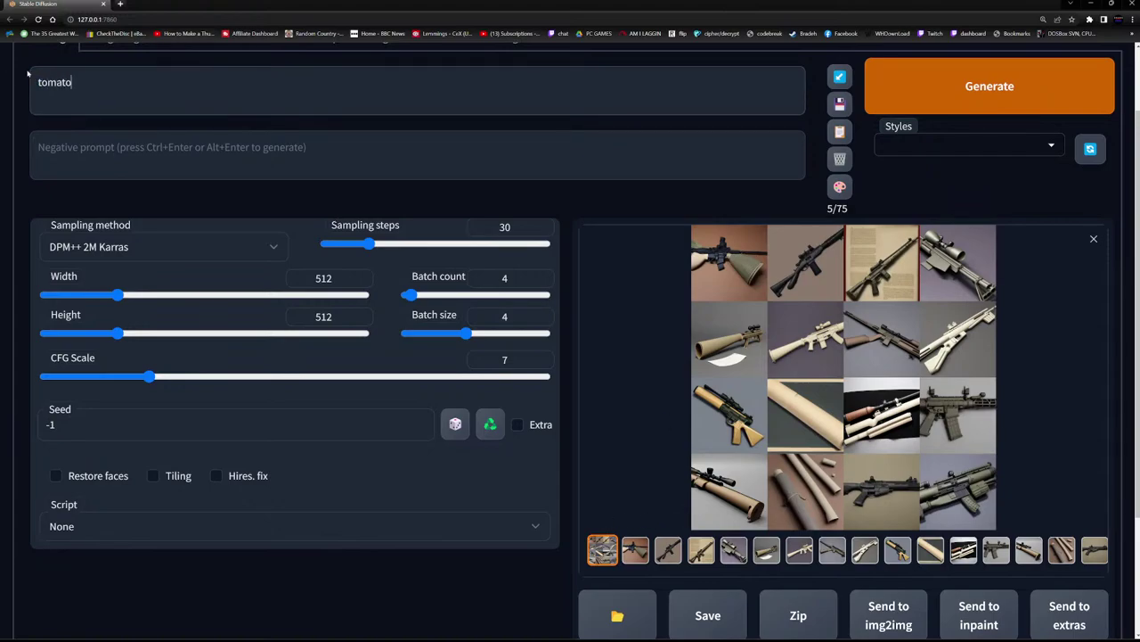
type(" smoothie")
left_click(907, 89)
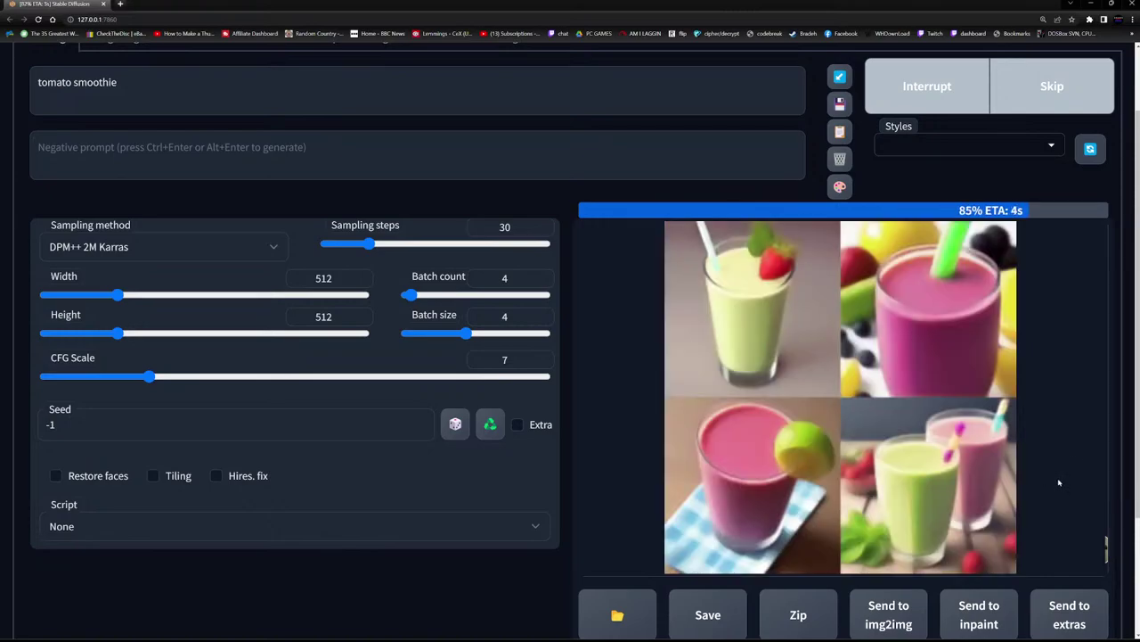
scroll(436, 366, "up", 1)
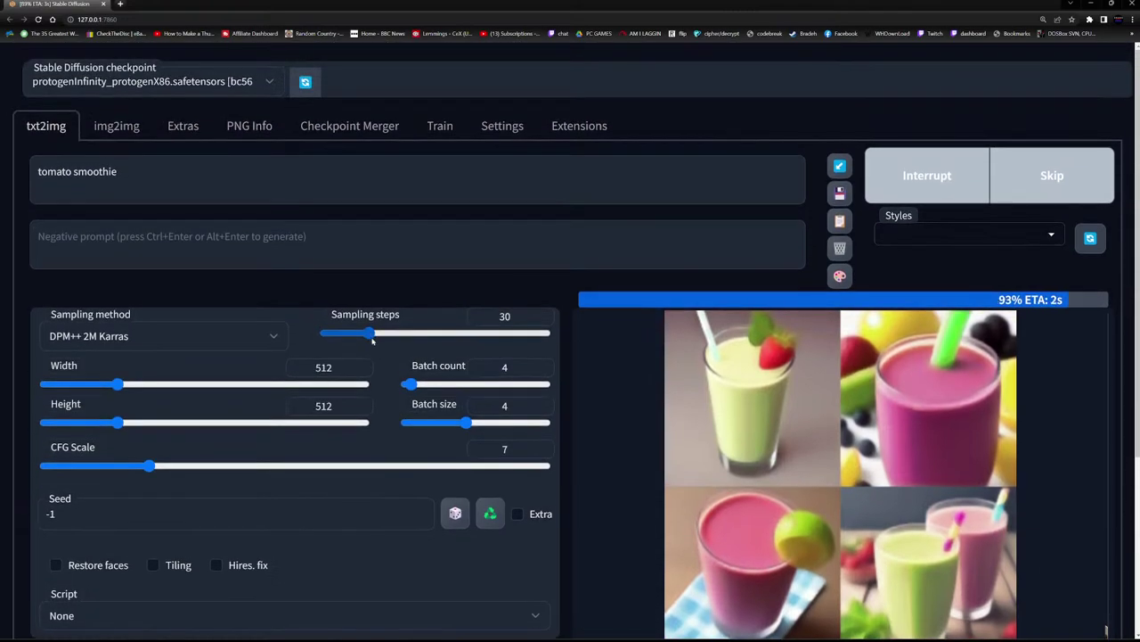
left_click(240, 81)
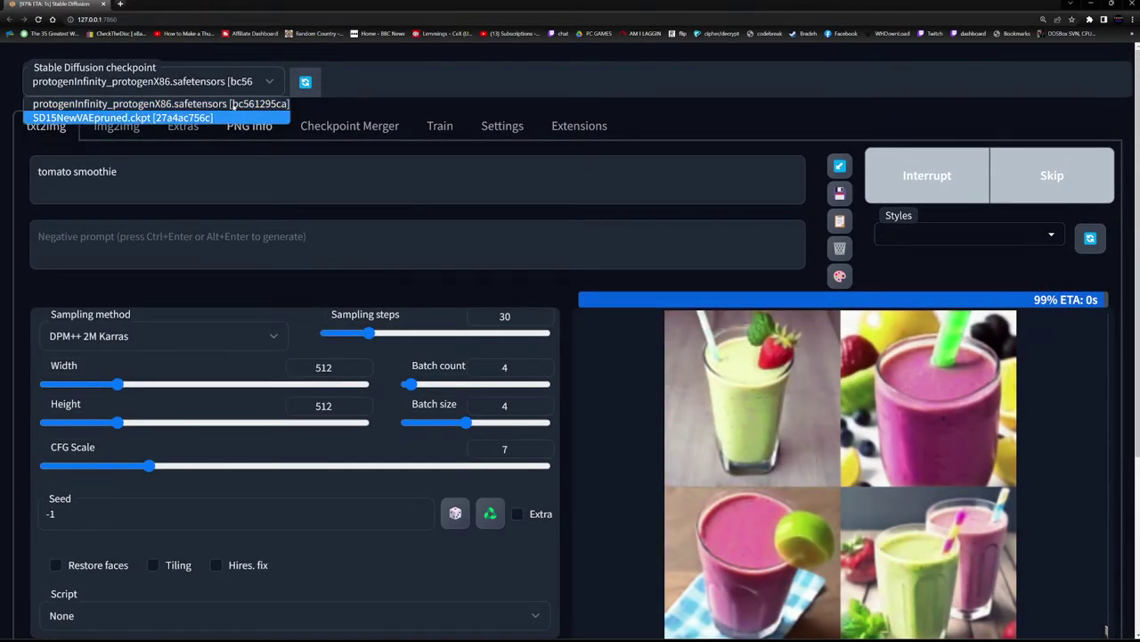
left_click(437, 91)
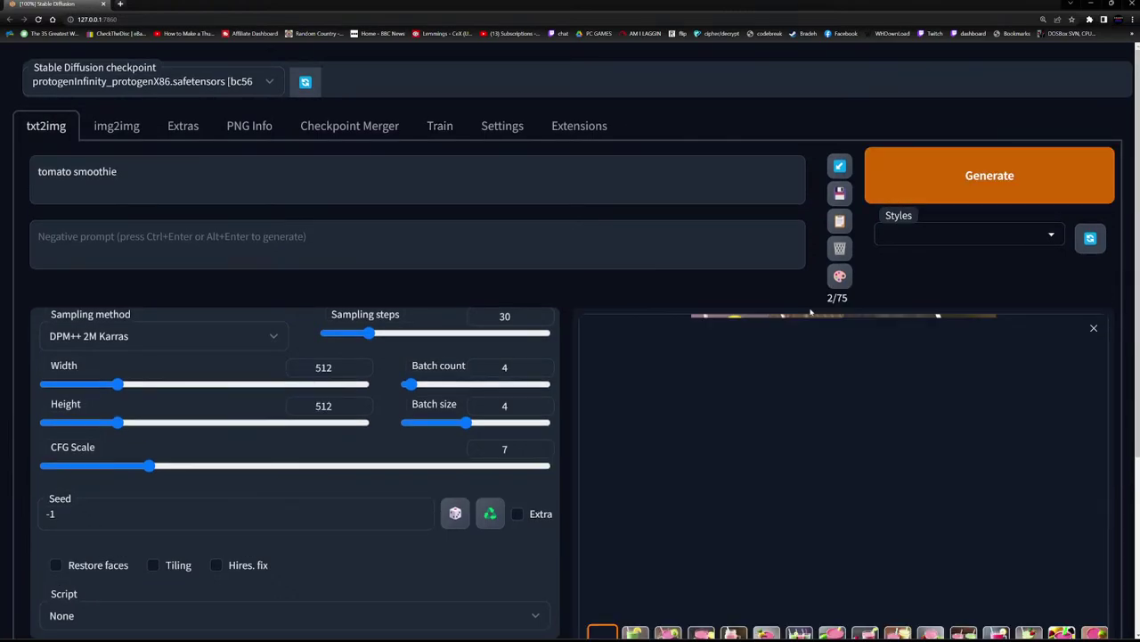
Examine the generated tomato smoothie images one by one at full size, starting with the first image of the batch.
scroll(731, 437, "down", 1)
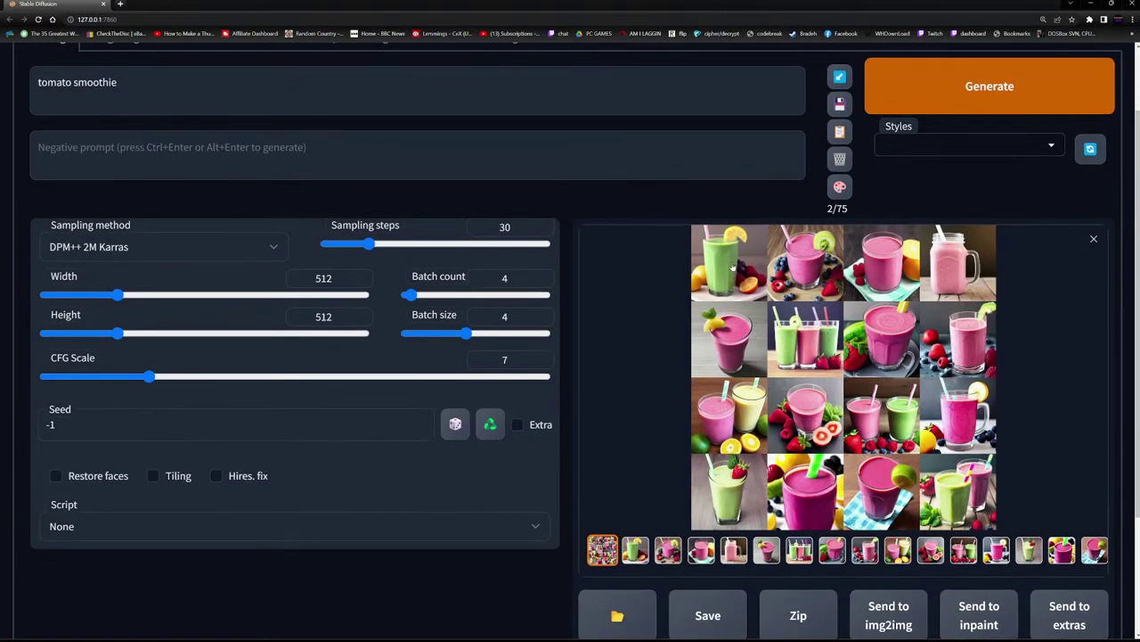
left_click(636, 549)
left_click(890, 389)
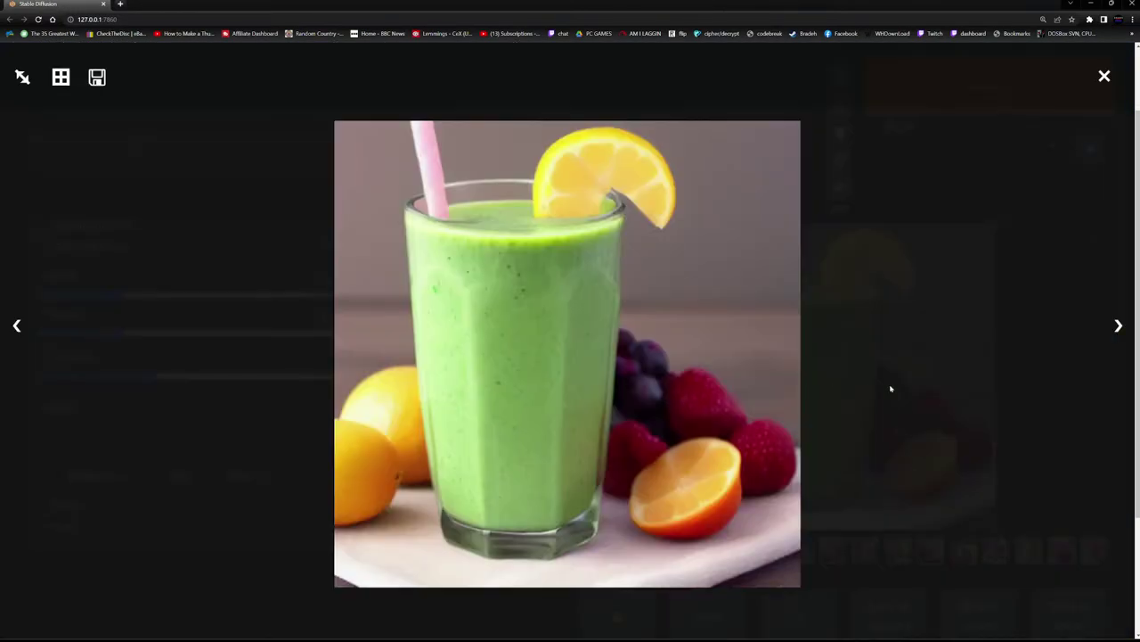
left_click(1119, 327)
left_click(1119, 329)
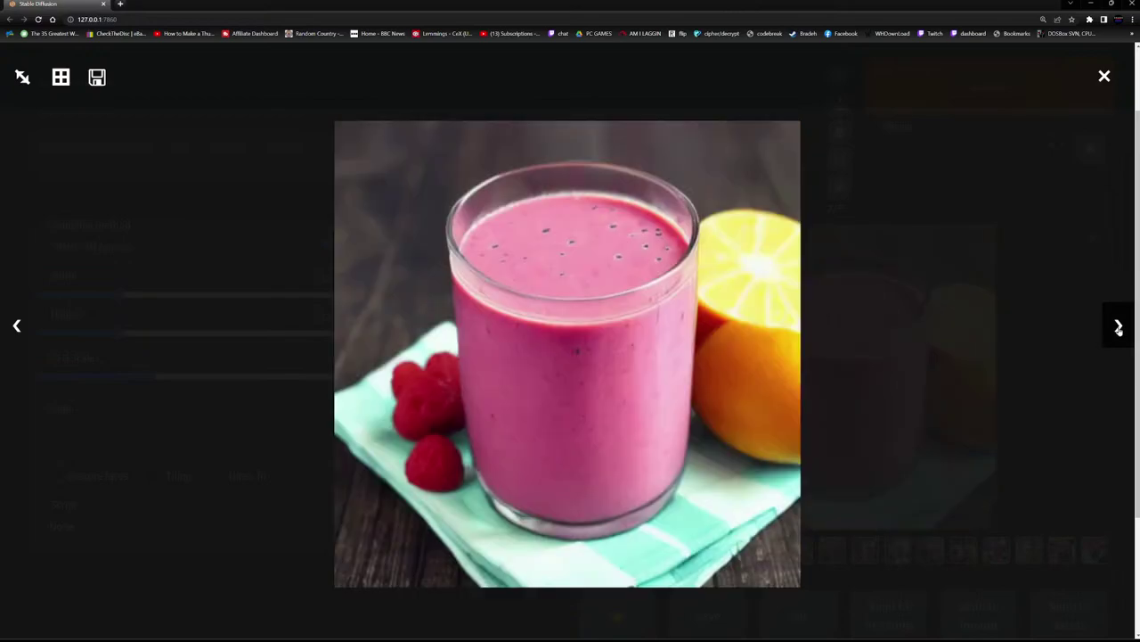
left_click(1120, 329)
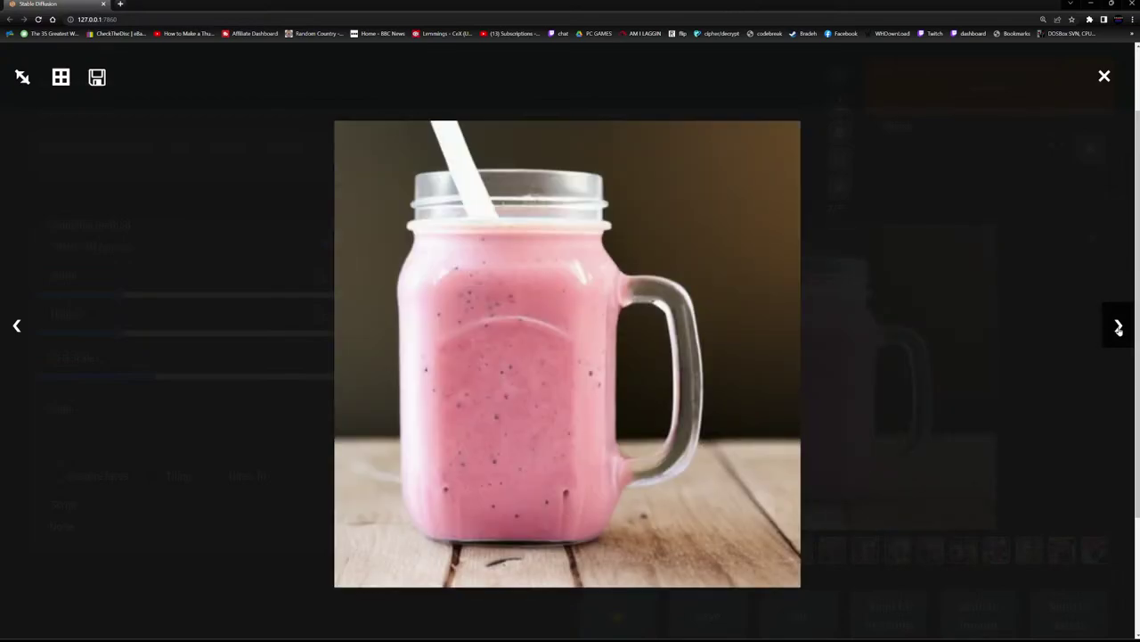
left_click(1119, 329)
left_click(1119, 329)
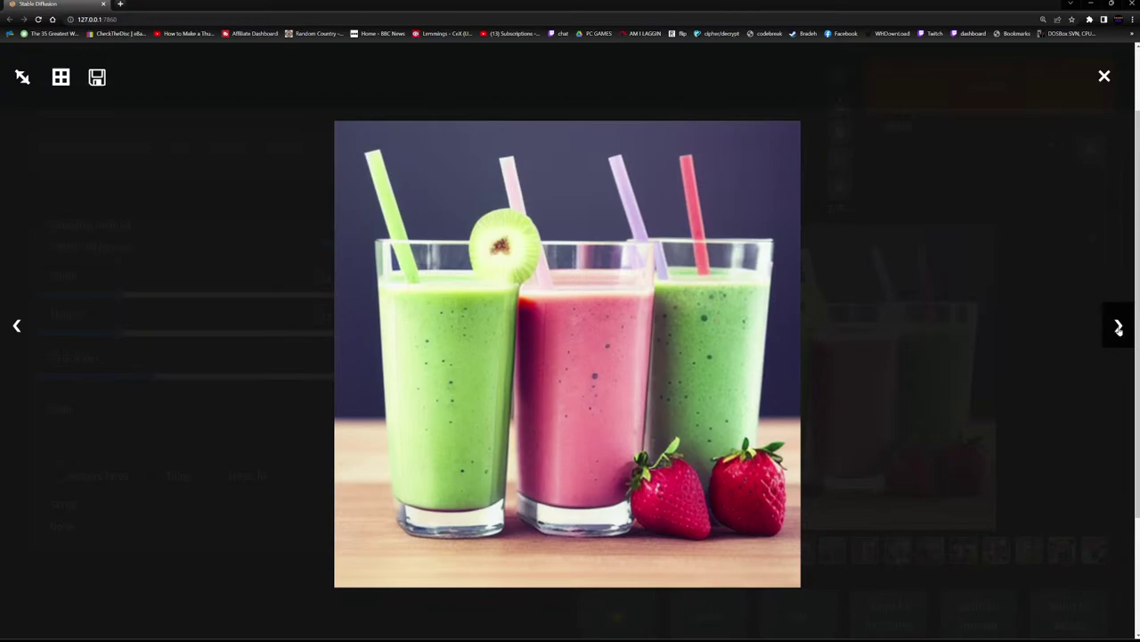
left_click(1119, 329)
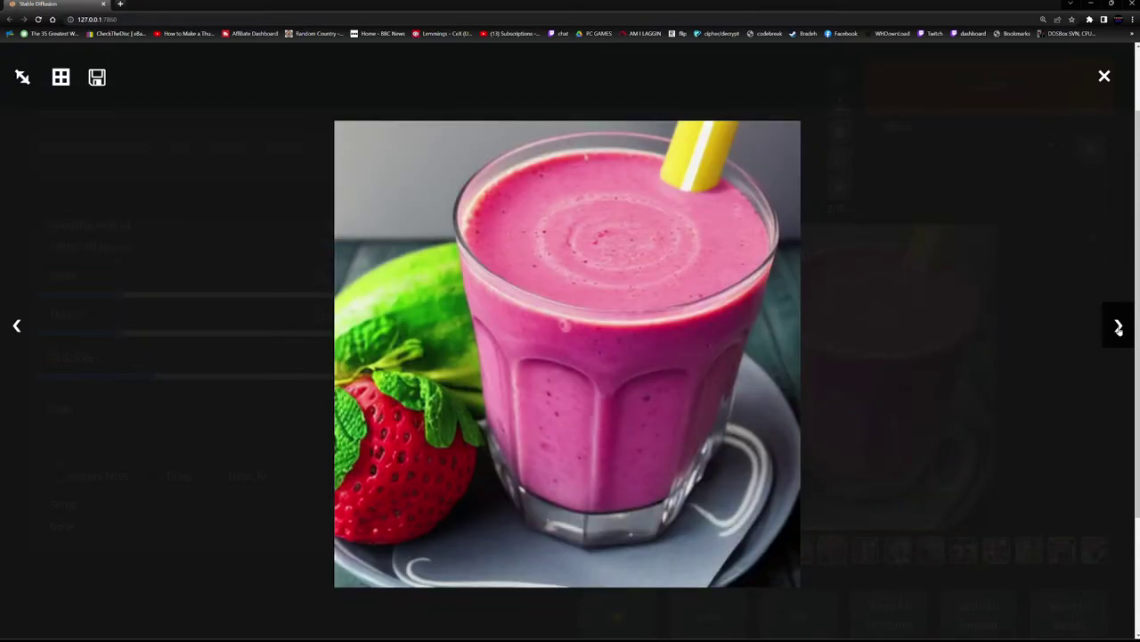
left_click(1119, 328)
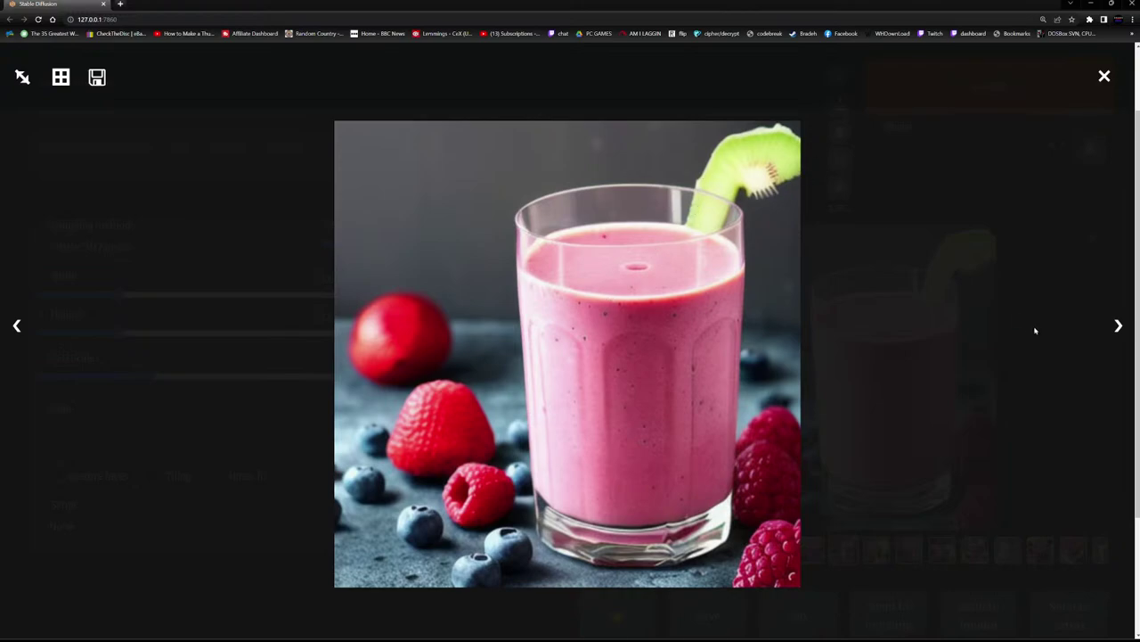
left_click(1120, 327)
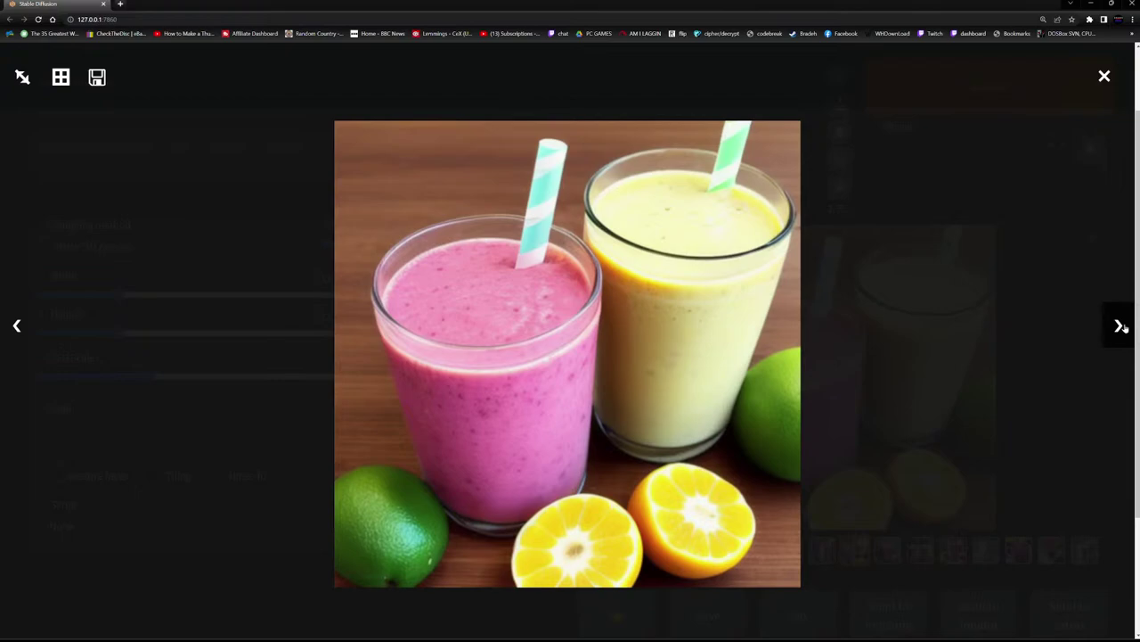
left_click(1121, 327)
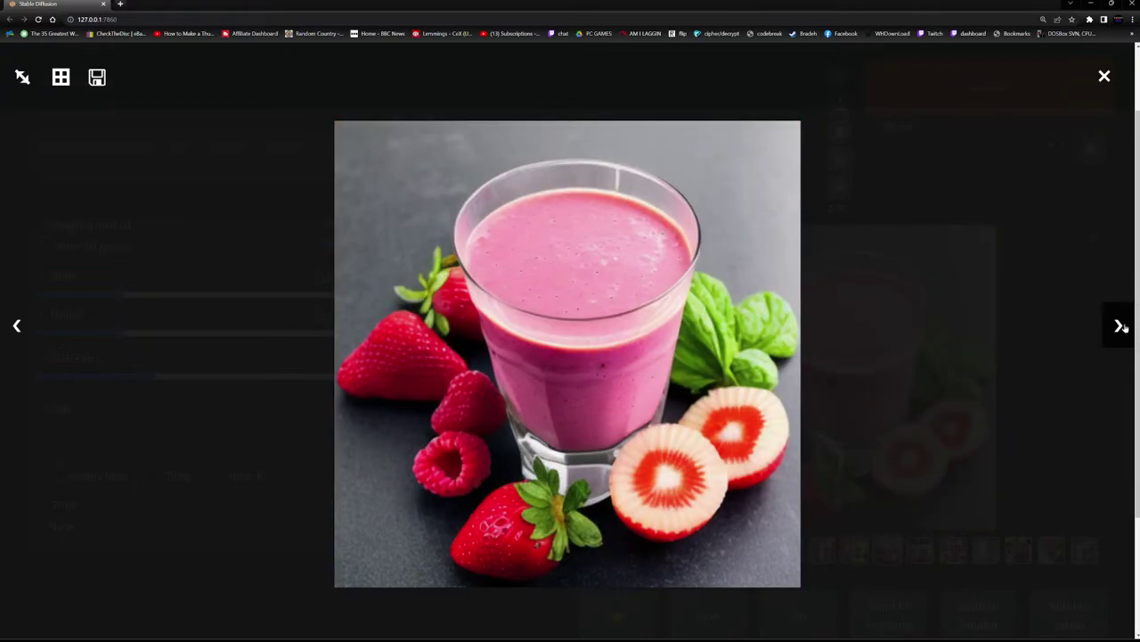
left_click(1121, 327)
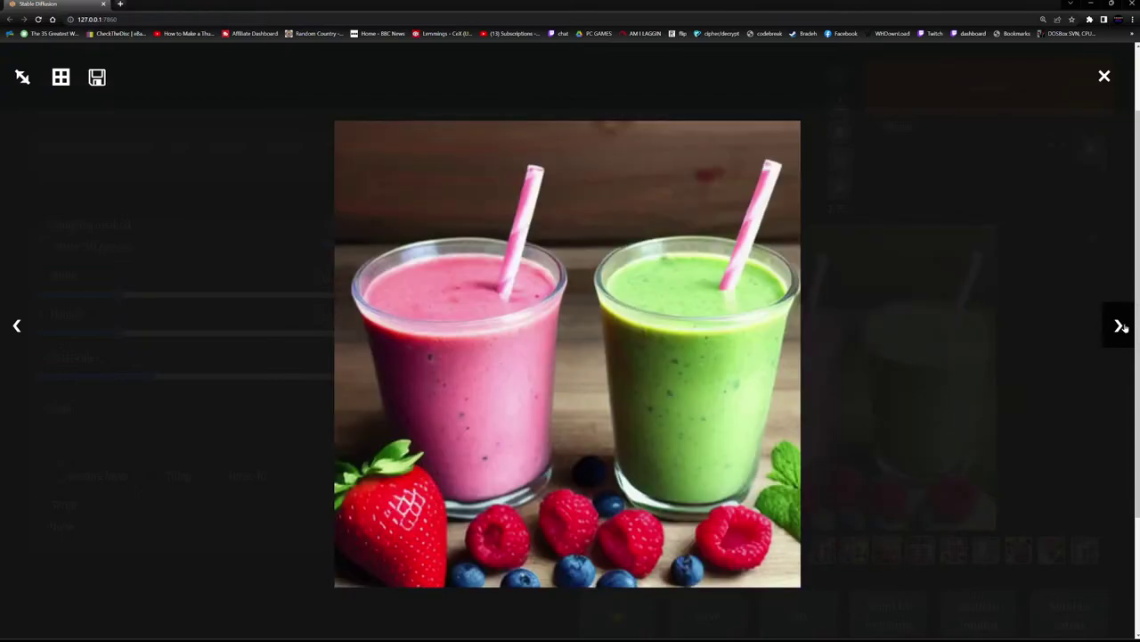
left_click(1121, 327)
left_click(1121, 327)
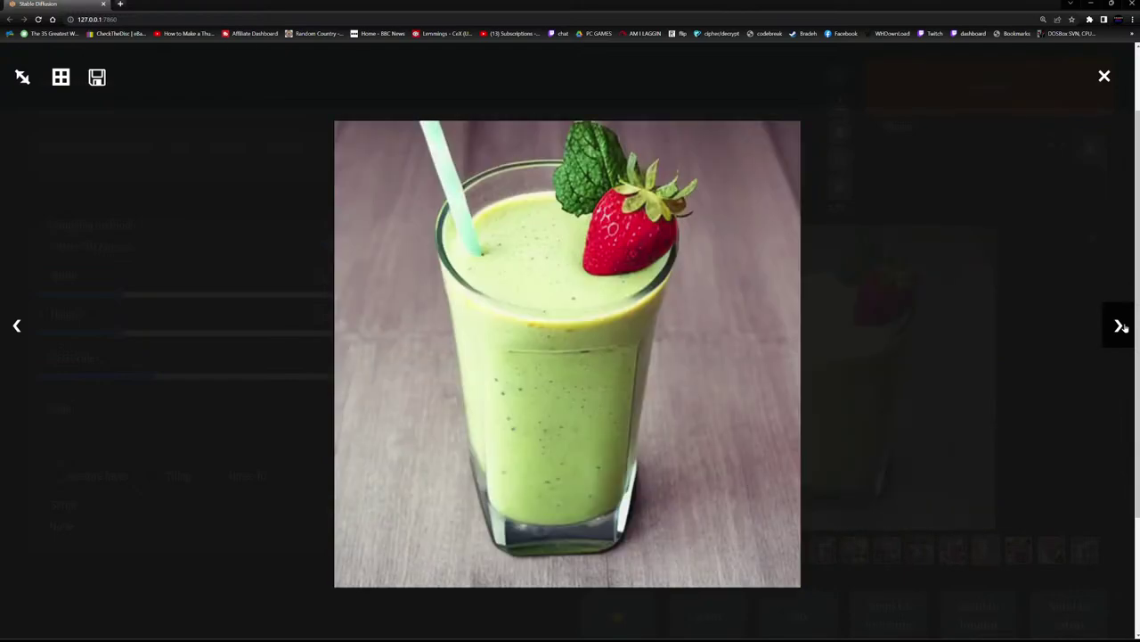
left_click(1121, 327)
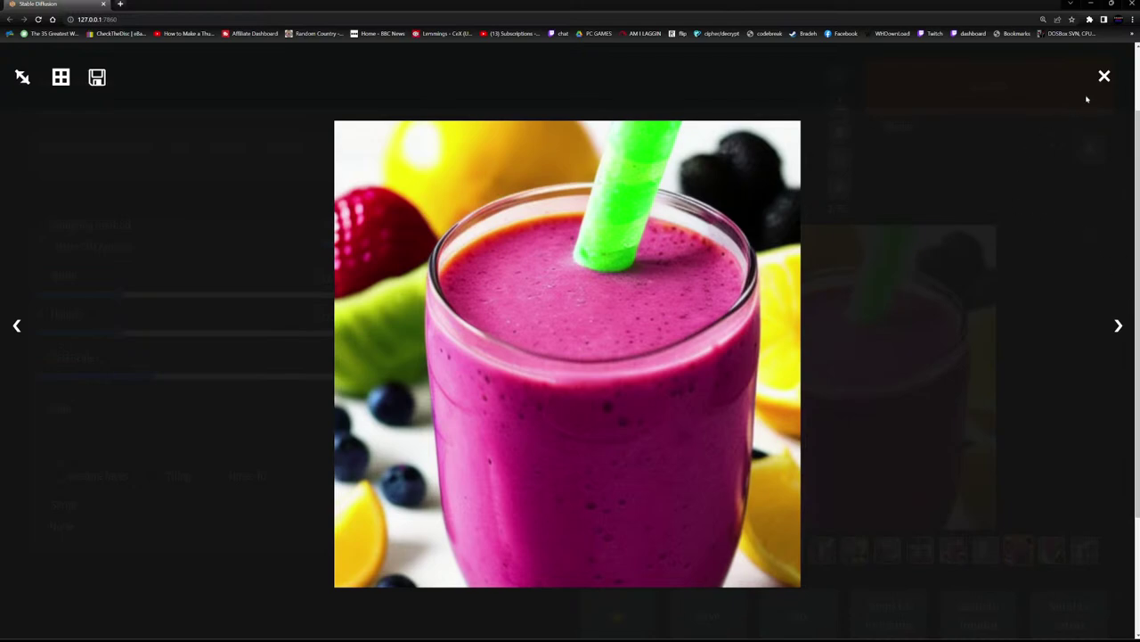
left_click(1104, 76)
Replace the prompt with "herat in a cup of iron" and generate the images.
left_click_drag(125, 82, 1, 88)
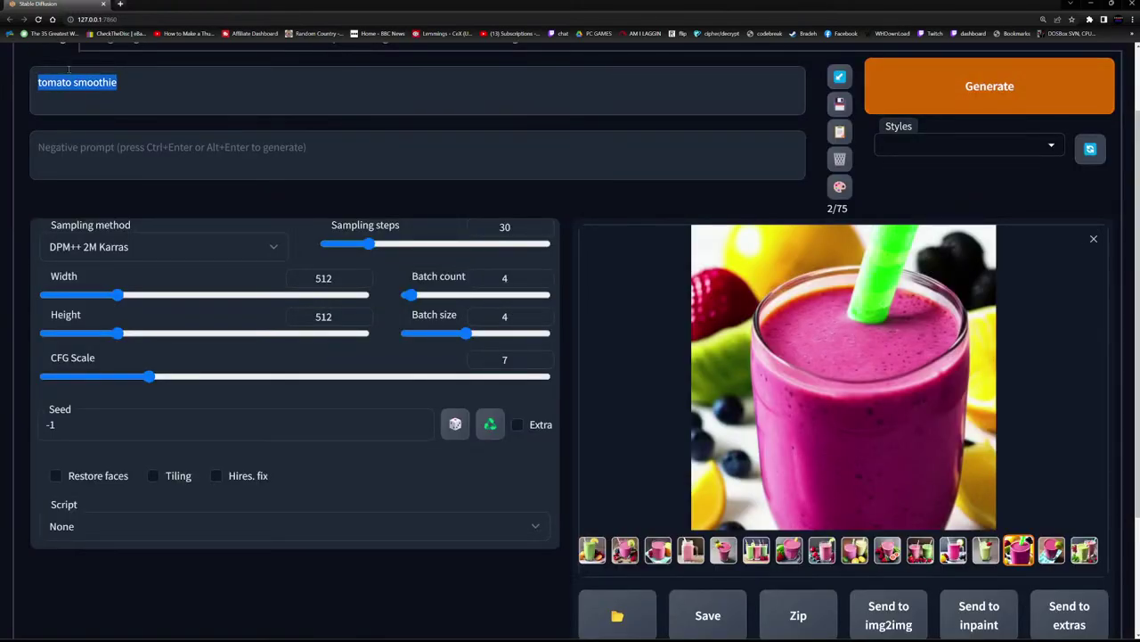
type("herat i")
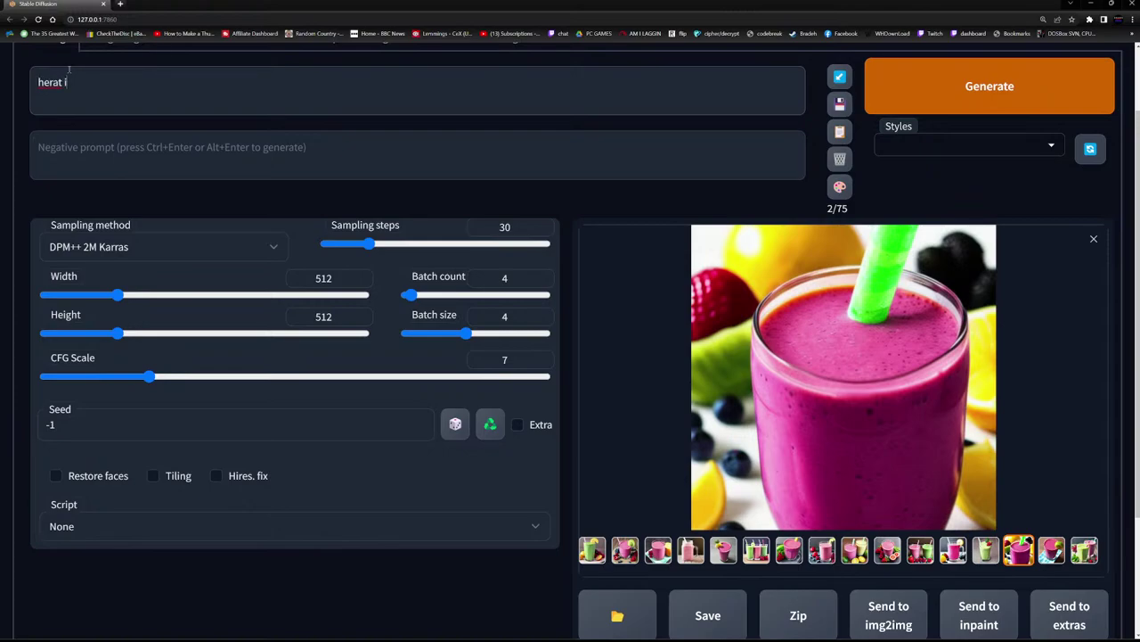
type("n a cup of iron")
left_click(914, 107)
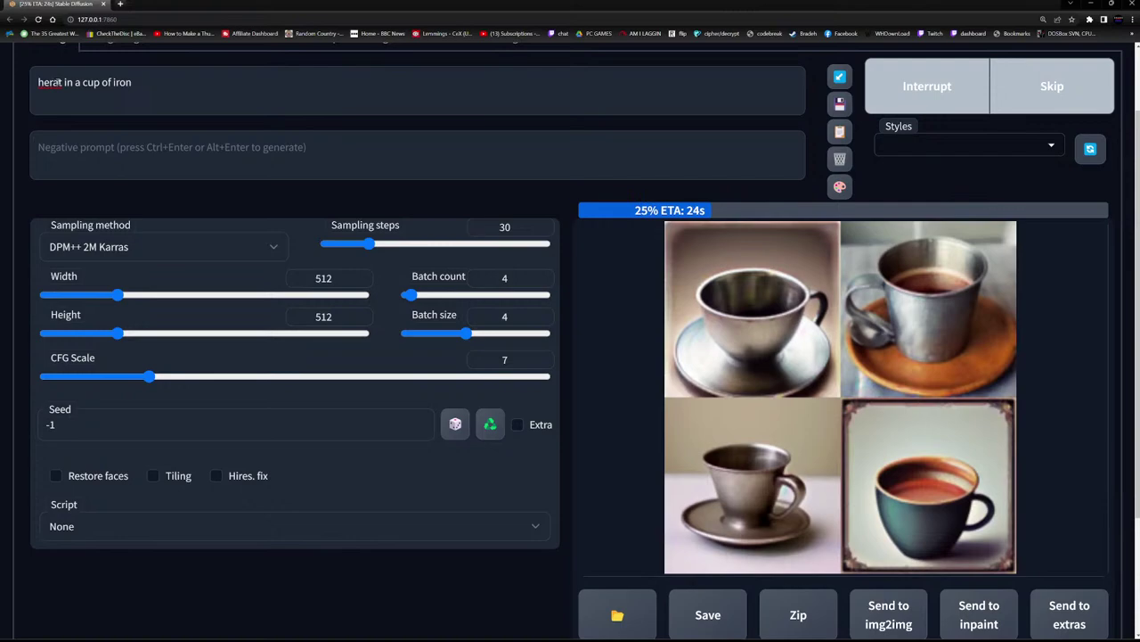
Correct the misspelled first word of the prompt to "heaRt", then interrupt the current run and restart the image generation.
double_click(42, 82)
left_click_drag(61, 82, 48, 87)
type("aRt")
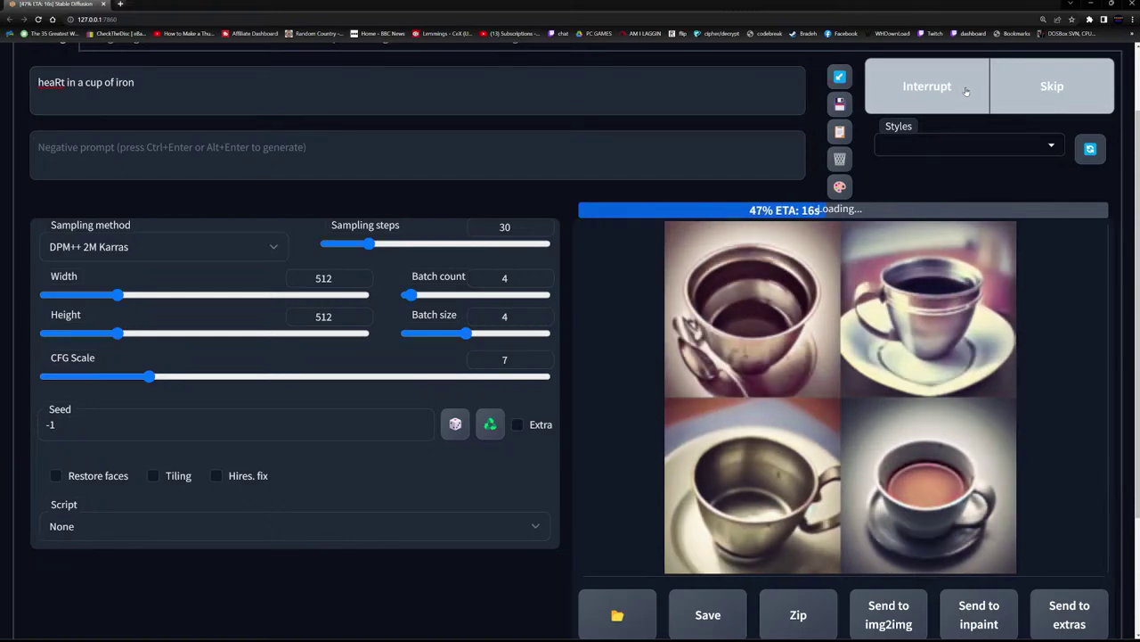
left_click(927, 89)
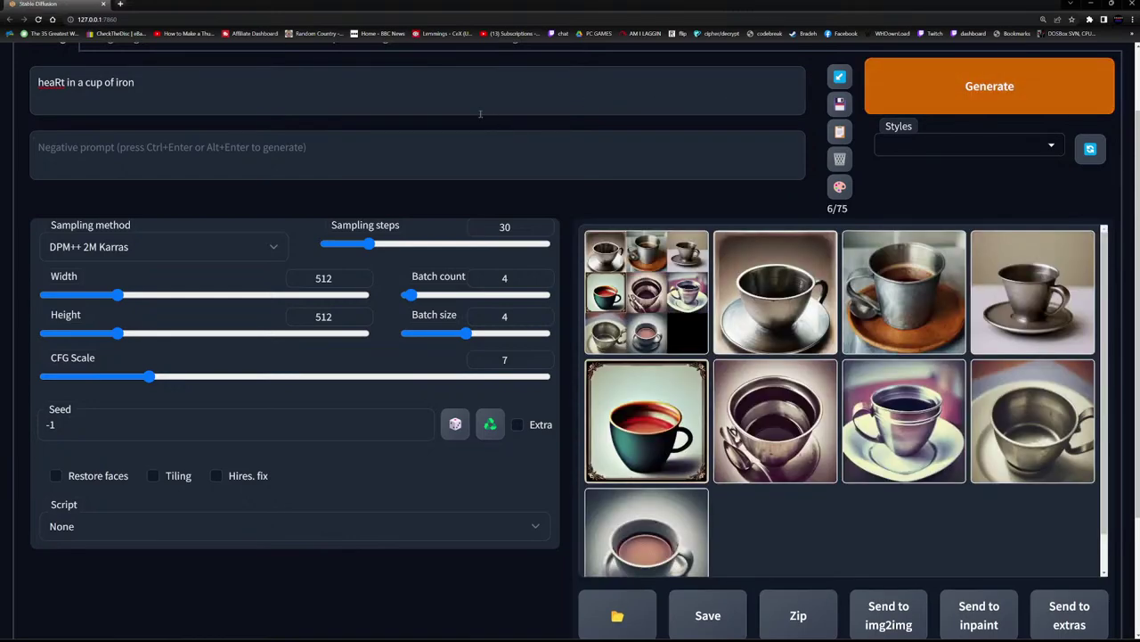
left_click(980, 98)
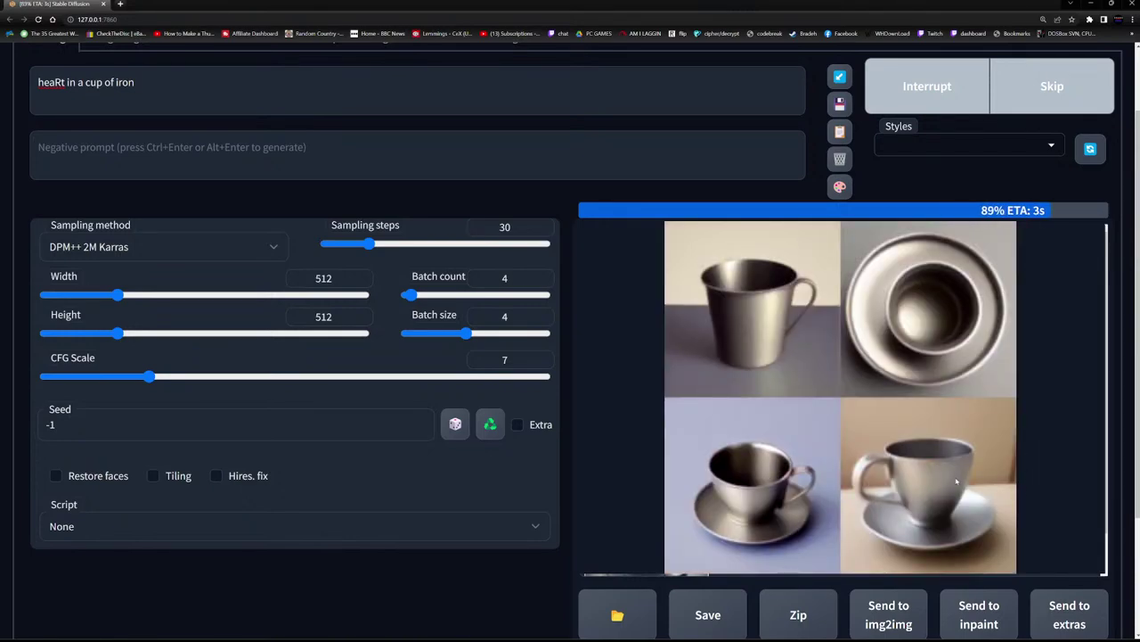
Examine several of the generated iron cup images one by one in the result gallery.
scroll(1112, 455, "up", 2)
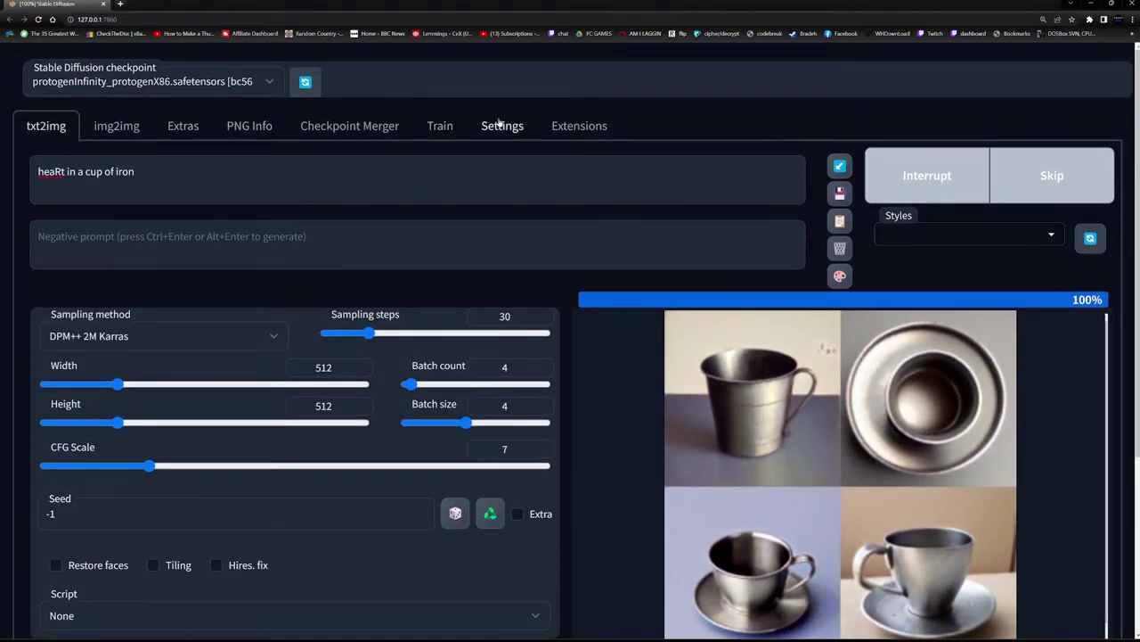
scroll(769, 467, "up", 2)
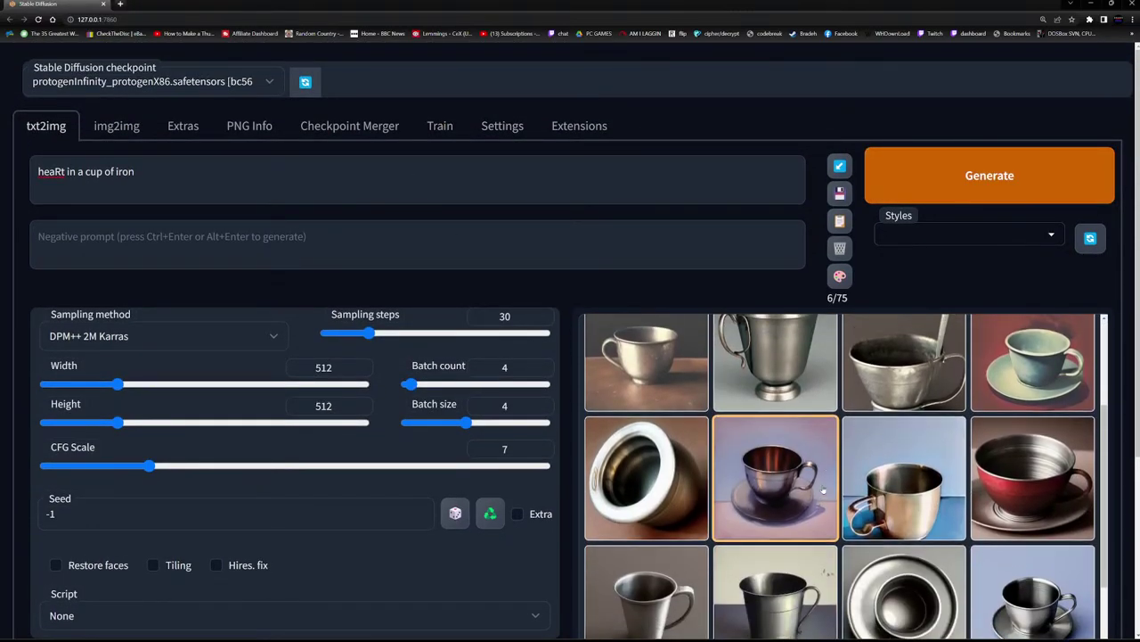
left_click(773, 467)
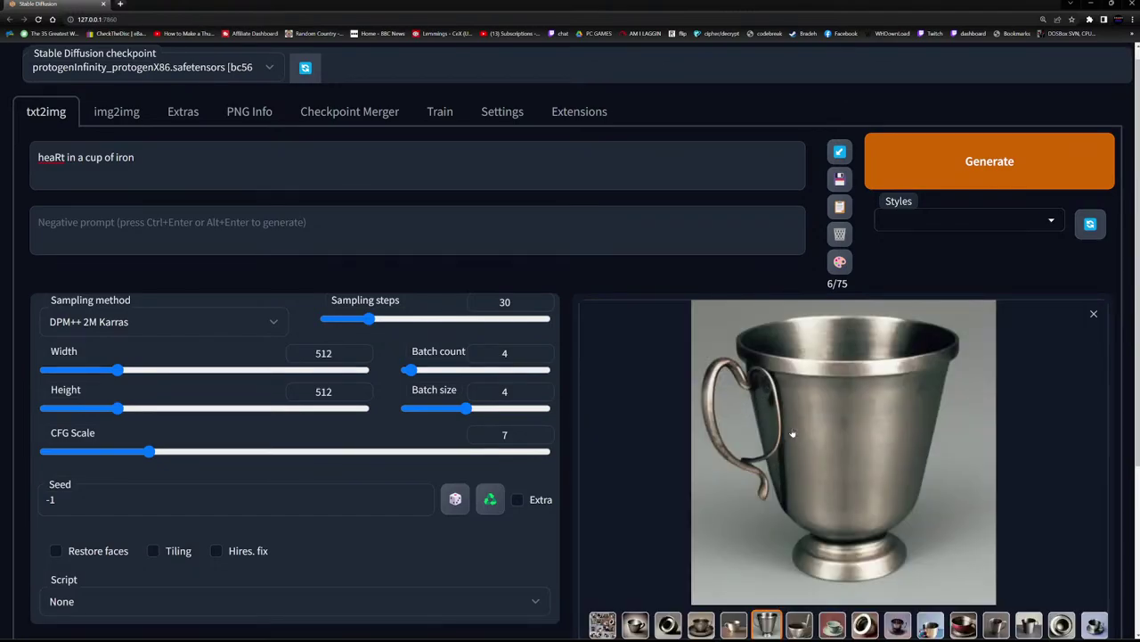
scroll(791, 433, "down", 1)
left_click(734, 536)
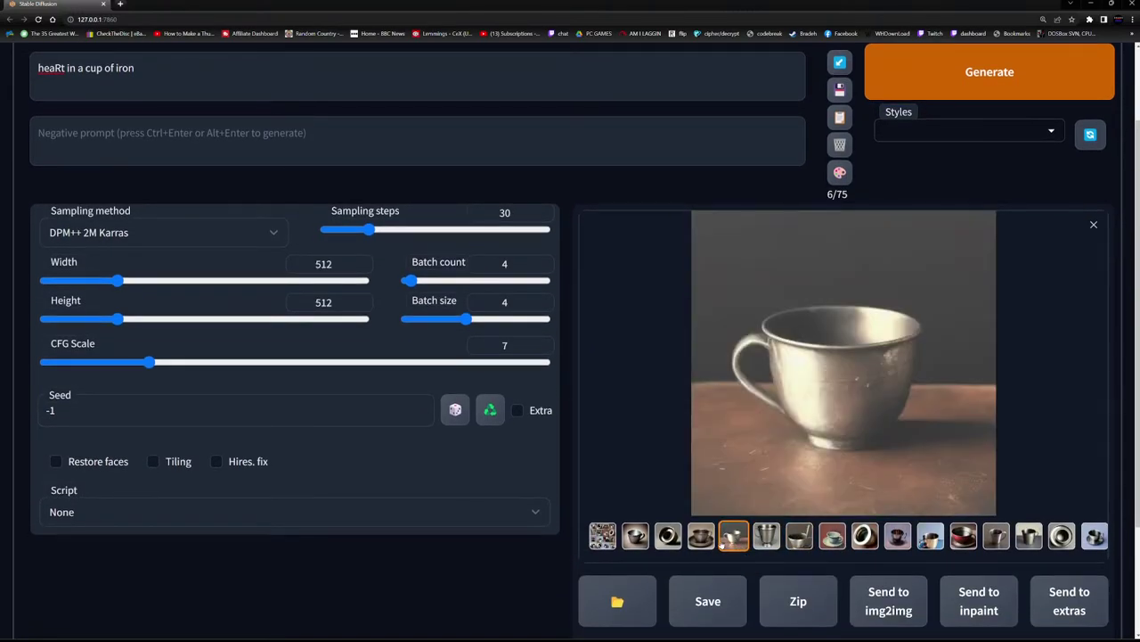
left_click(701, 536)
left_click(668, 535)
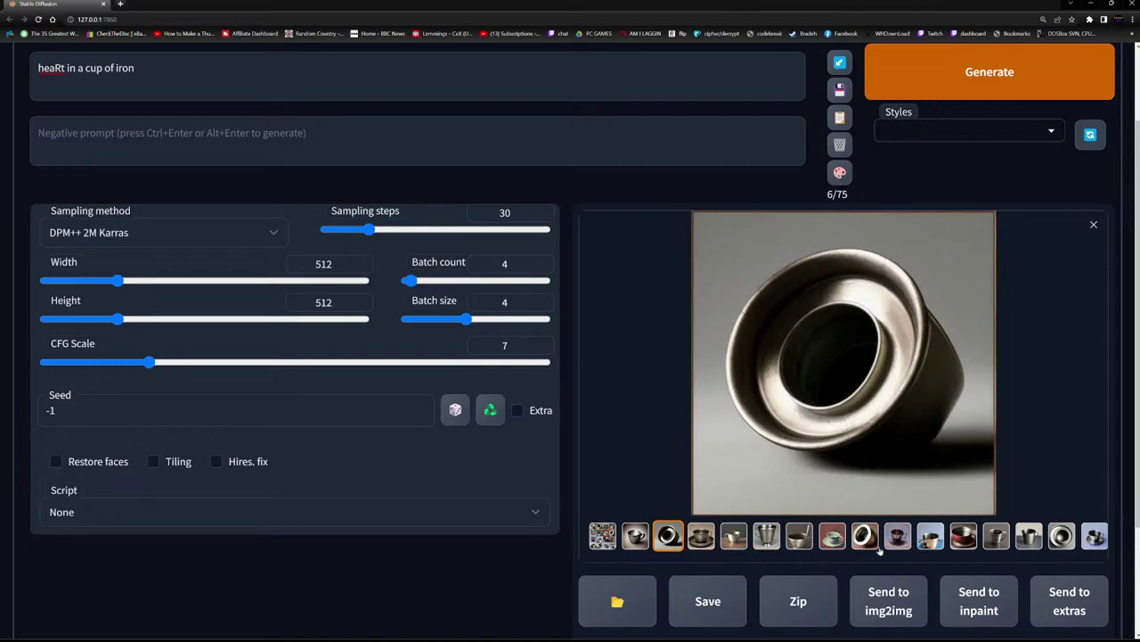
left_click(931, 535)
left_click(930, 537)
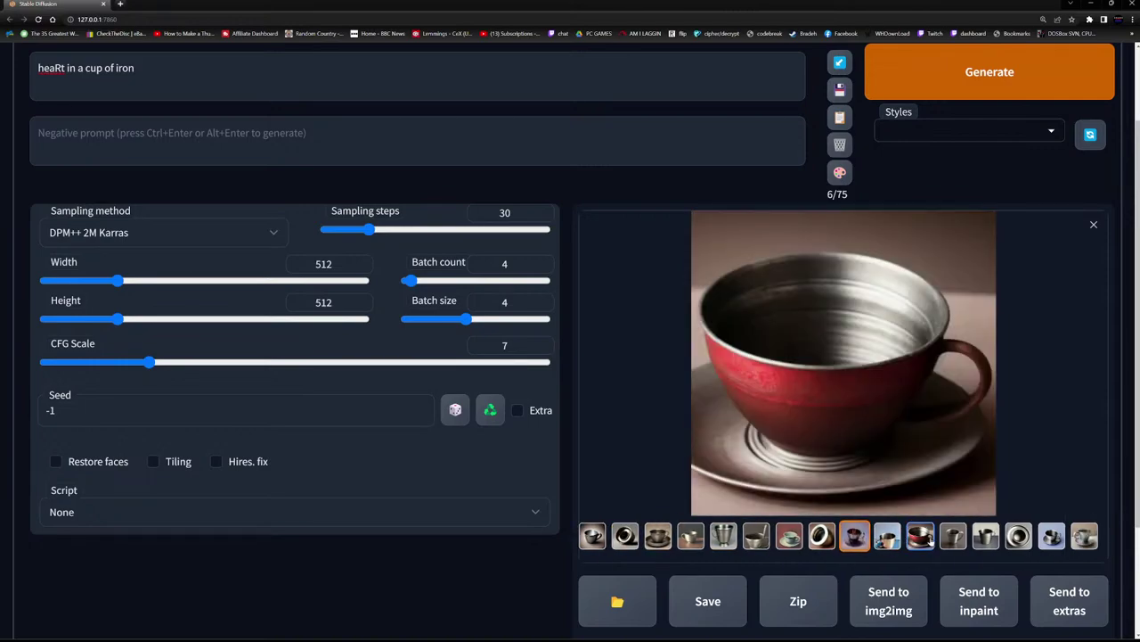
left_click(953, 535)
Generate images from the new prompt "cup of iron, heart inside" and open the first individual result.
left_click_drag(138, 69, 2, 74)
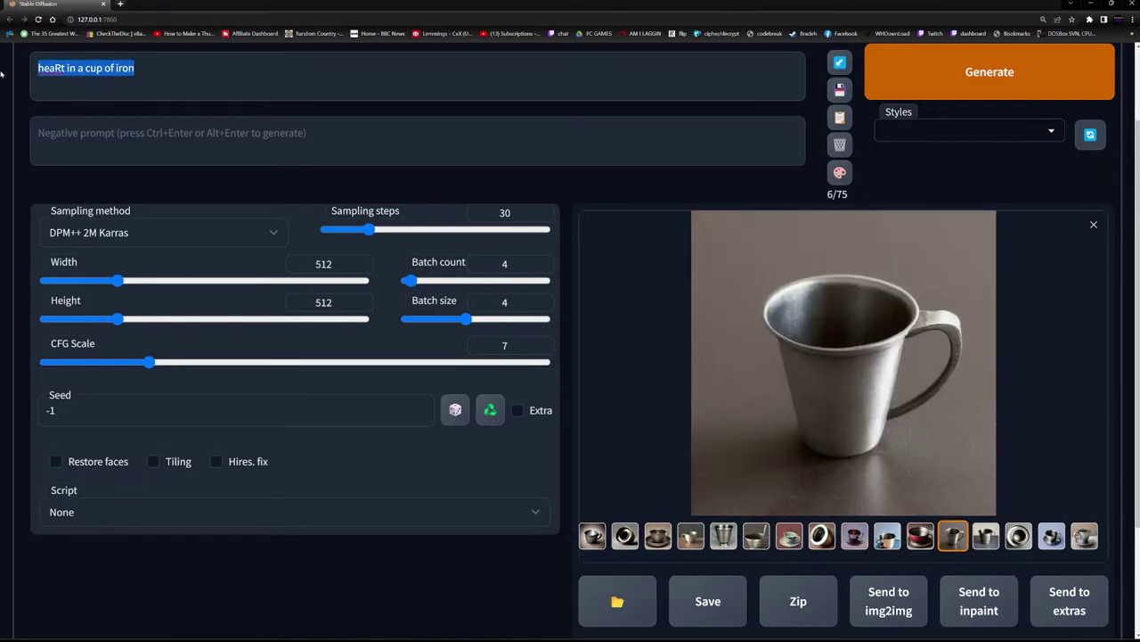
key("BackSpace")
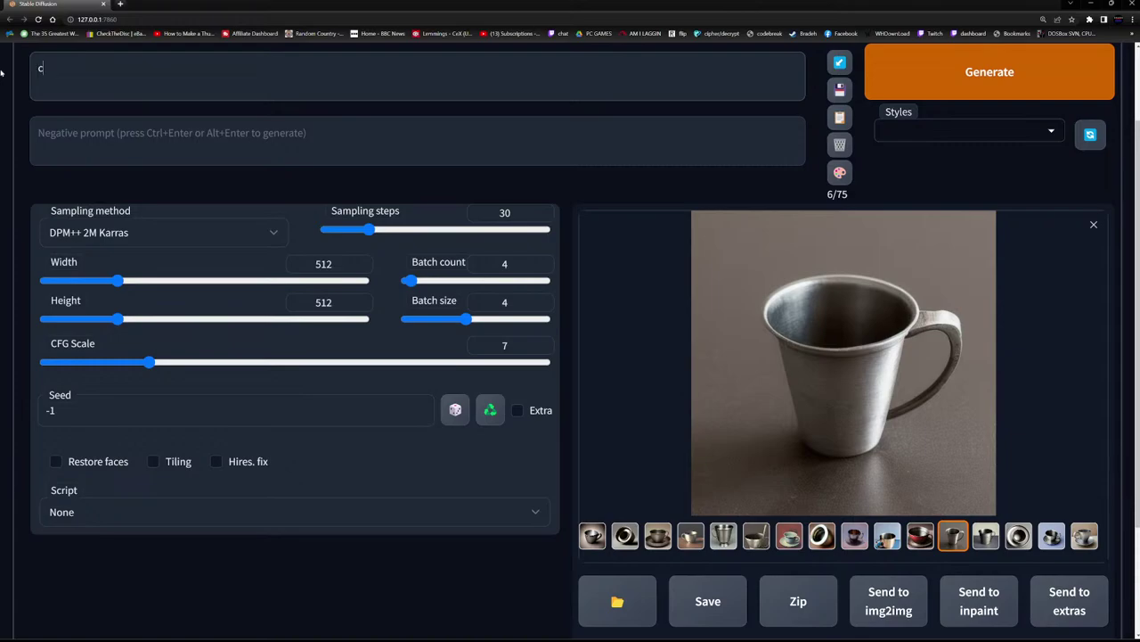
type("cup of iron, heart inside")
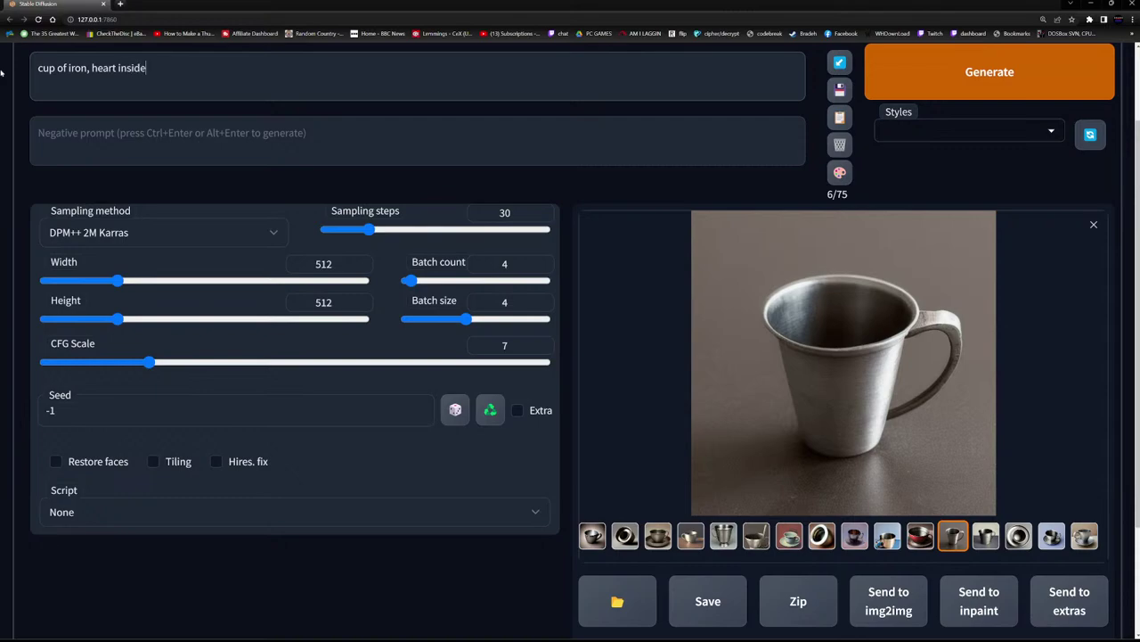
left_click(971, 72)
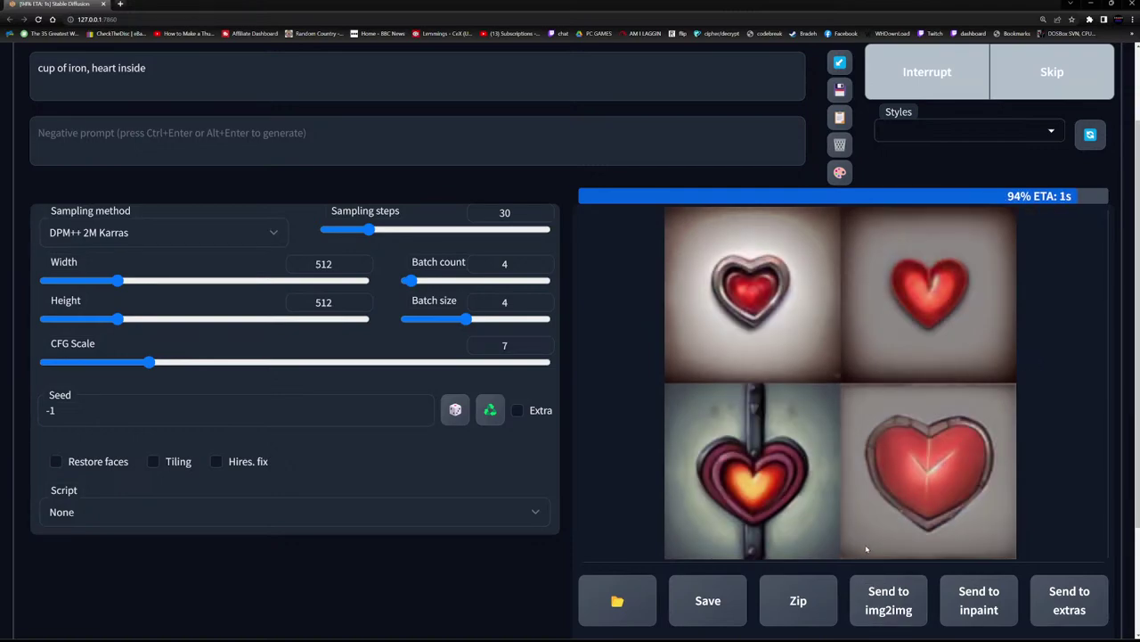
left_click(620, 539)
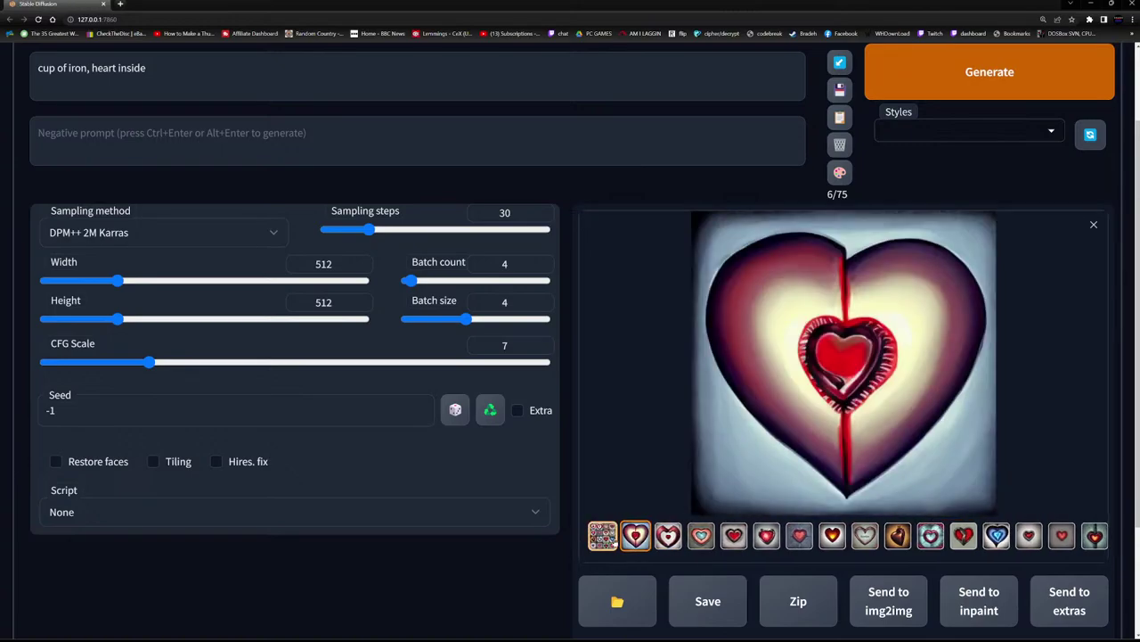
Examine the remaining "cup of iron, heart inside" images one by one in the result gallery, through to the last one.
left_click(668, 535)
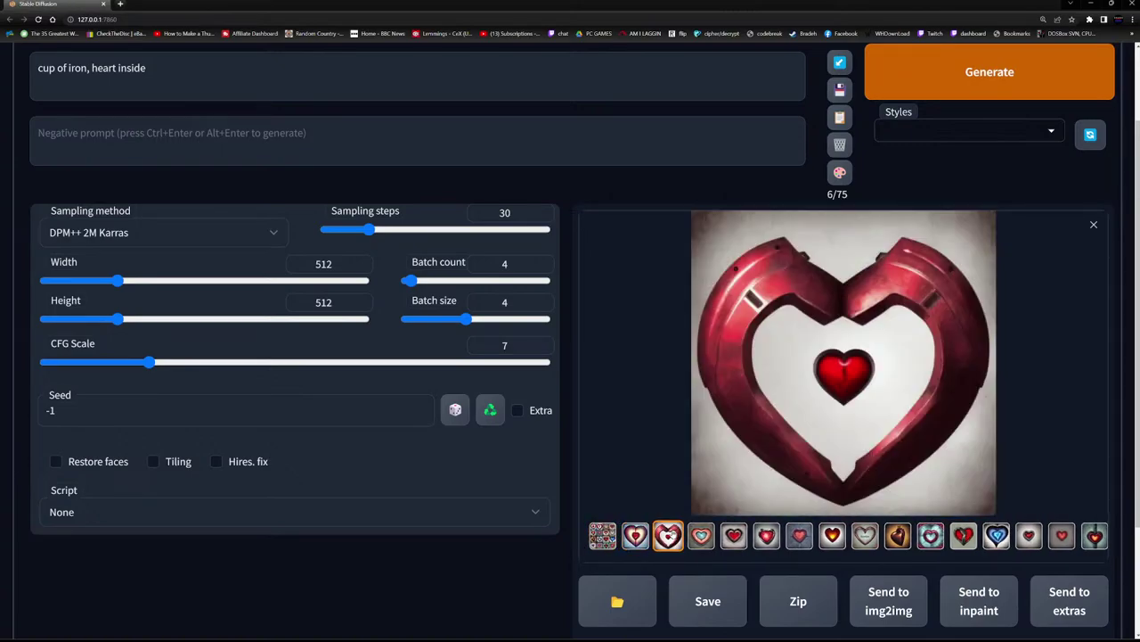
left_click(701, 535)
left_click(734, 535)
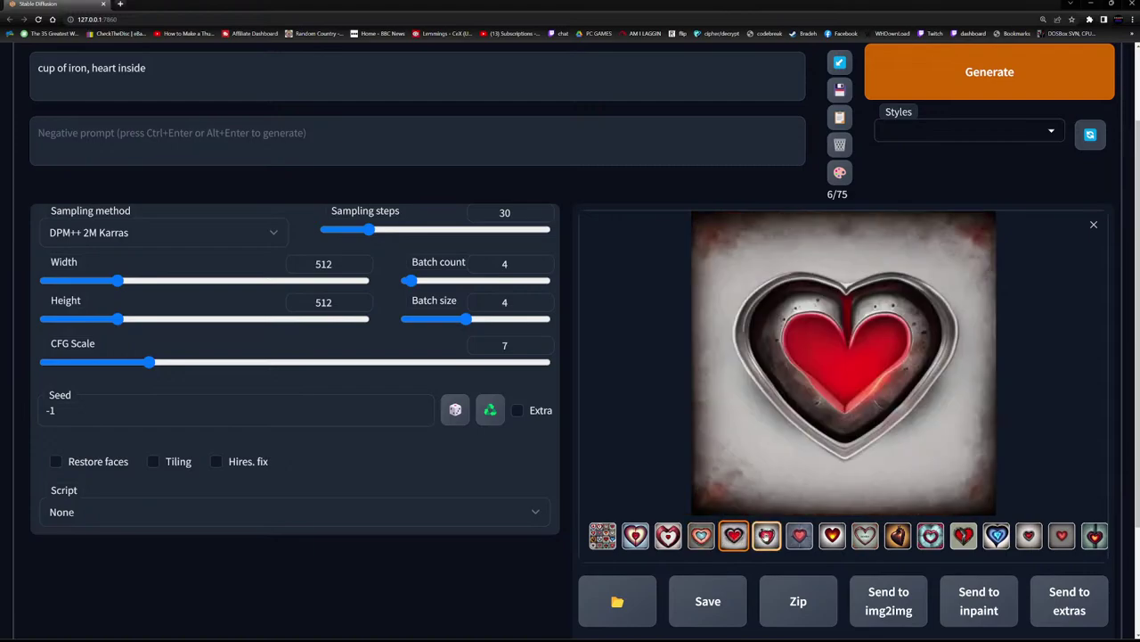
left_click(767, 535)
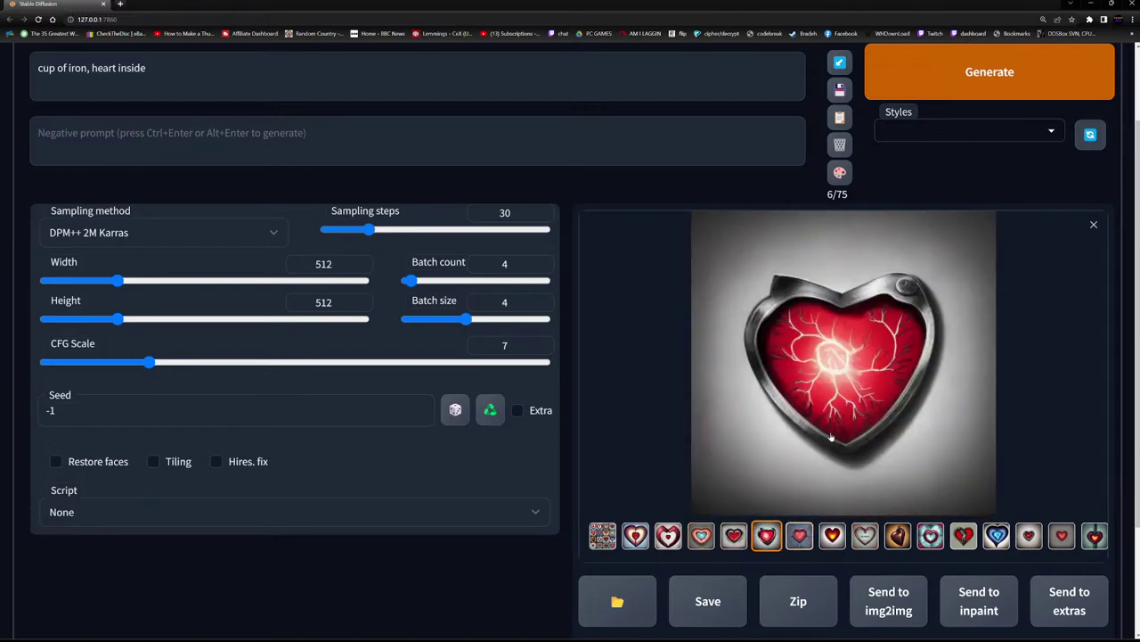
left_click(799, 536)
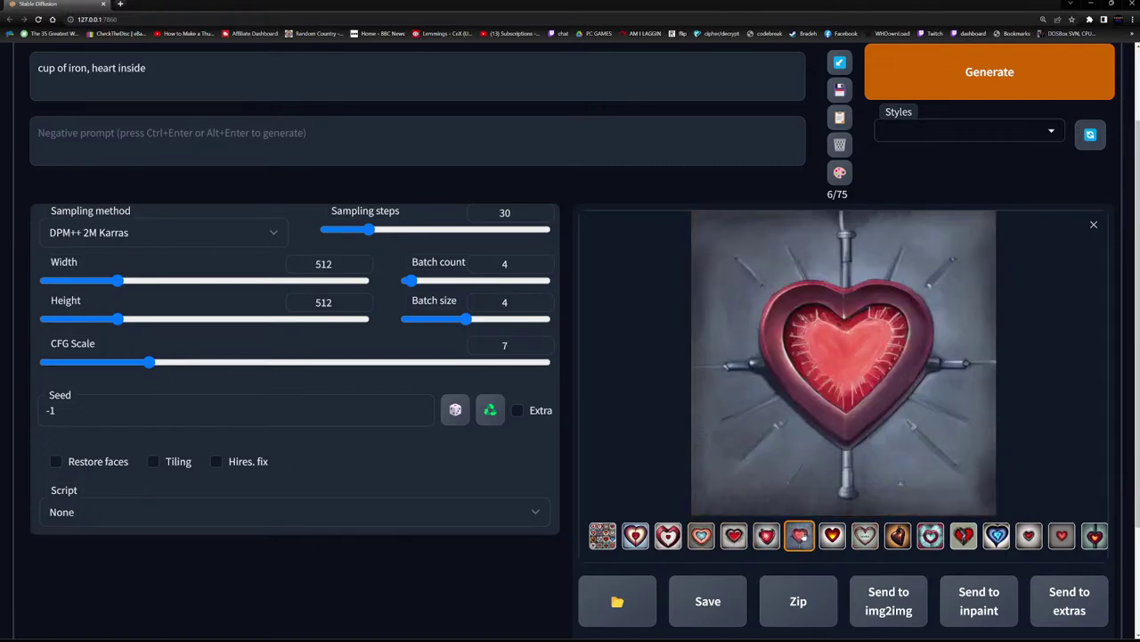
left_click(832, 535)
left_click(865, 535)
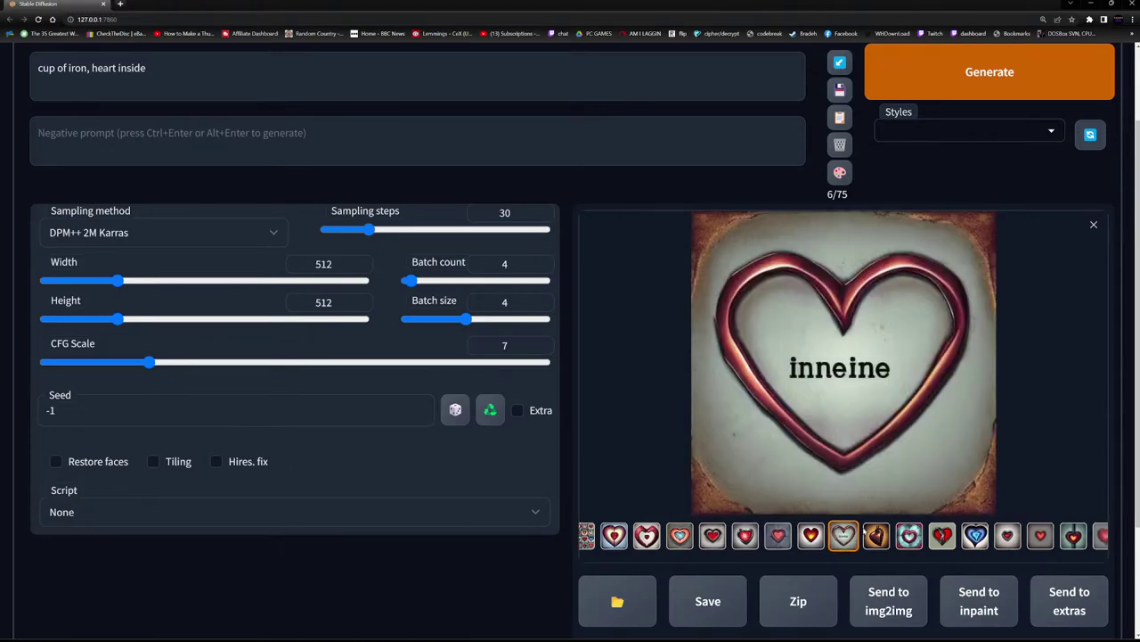
left_click(899, 536)
left_click(888, 535)
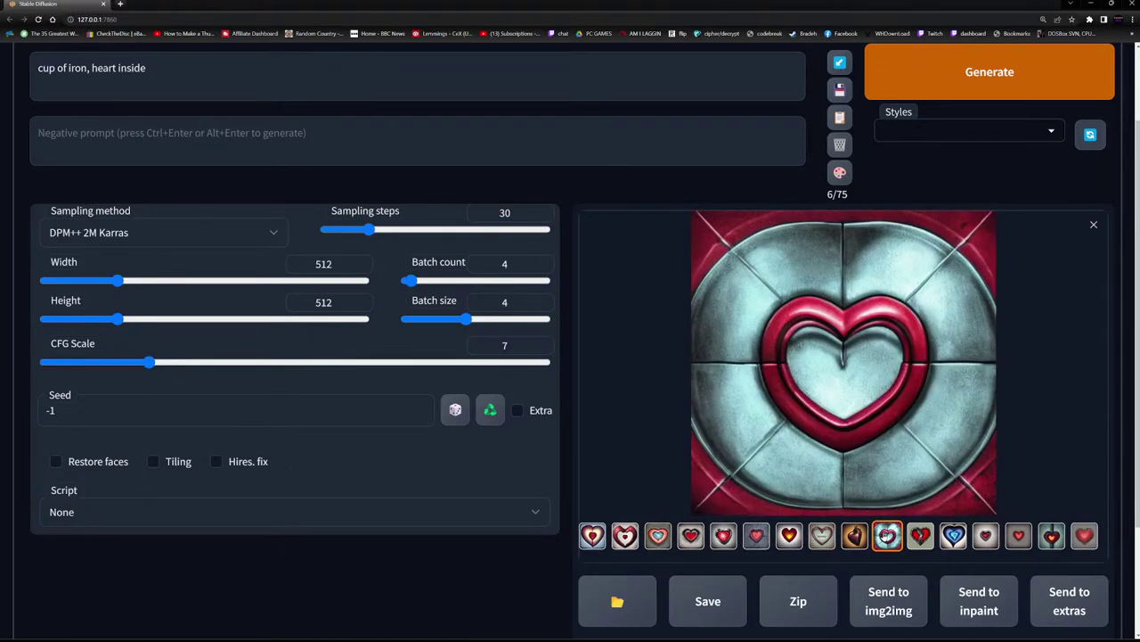
left_click(926, 538)
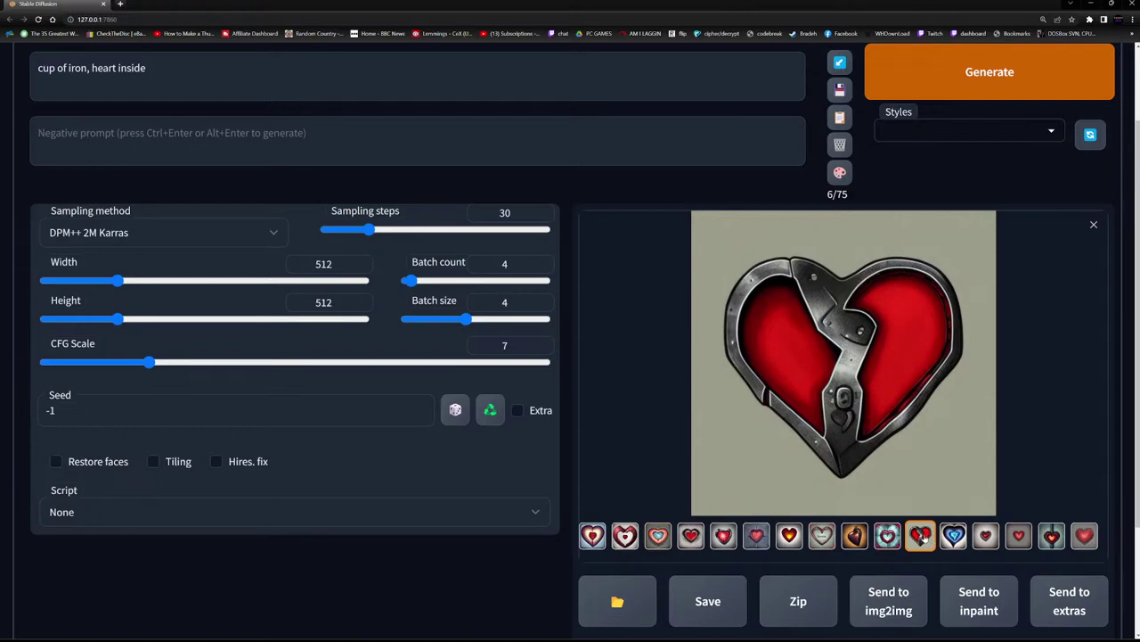
left_click(954, 536)
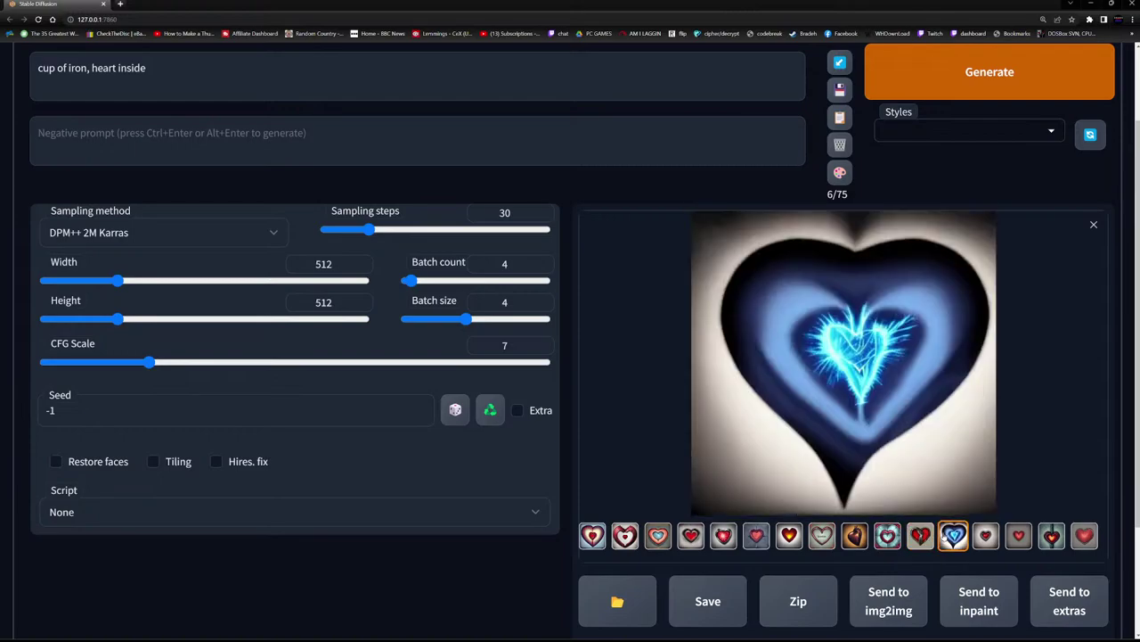
left_click(989, 535)
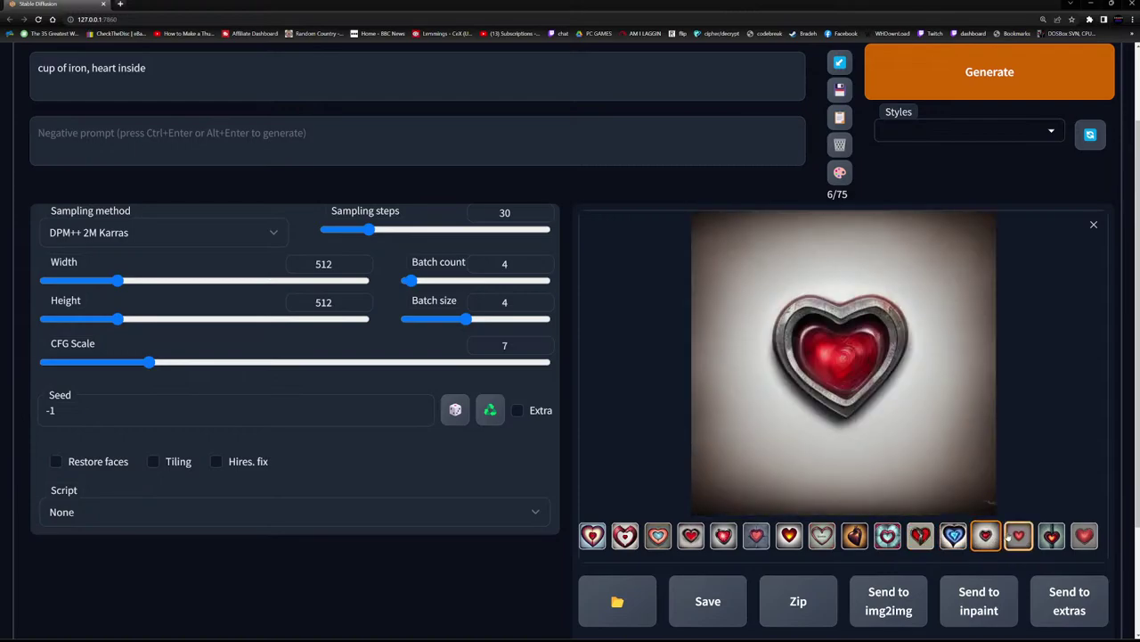
left_click(1019, 536)
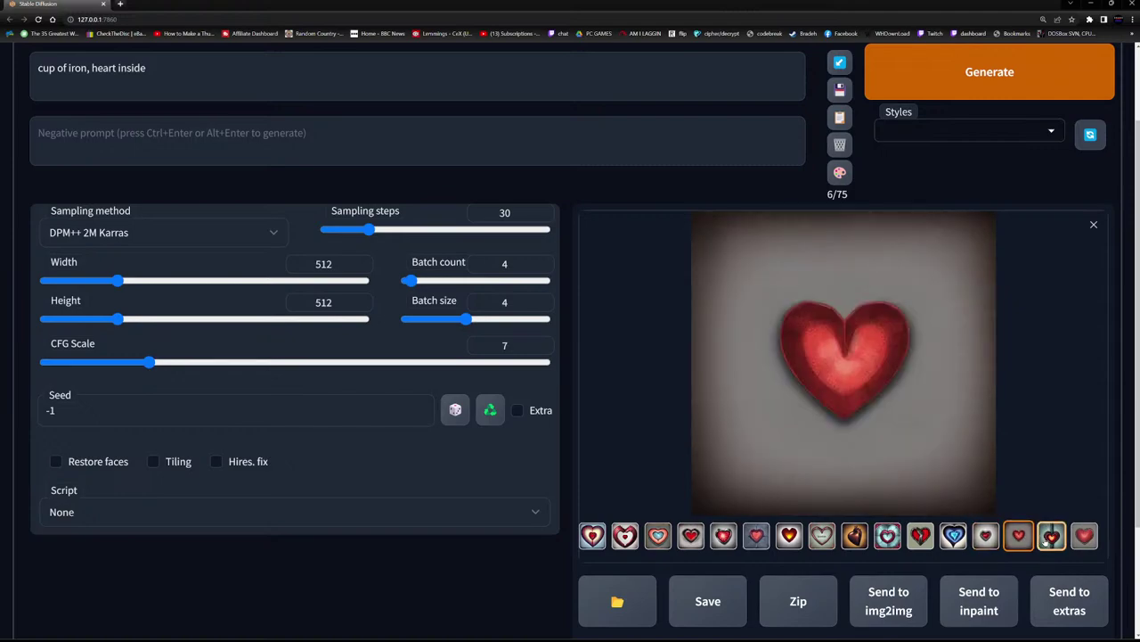
left_click(1058, 542)
left_click(1084, 535)
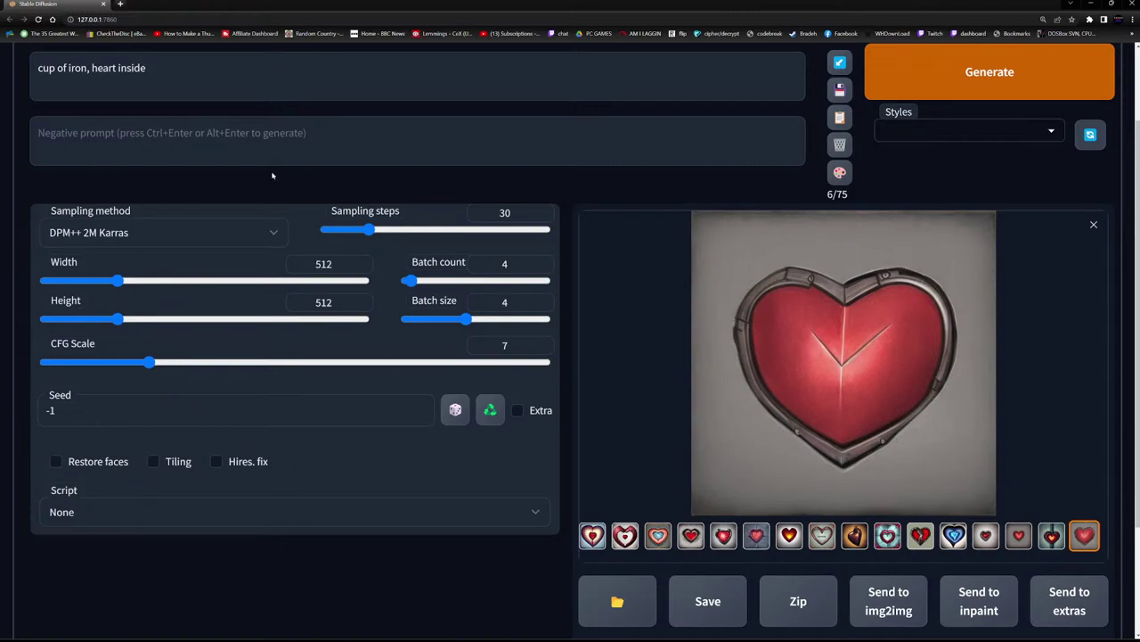
scroll(272, 175, "up", 2)
left_click_drag(151, 172, 12, 149)
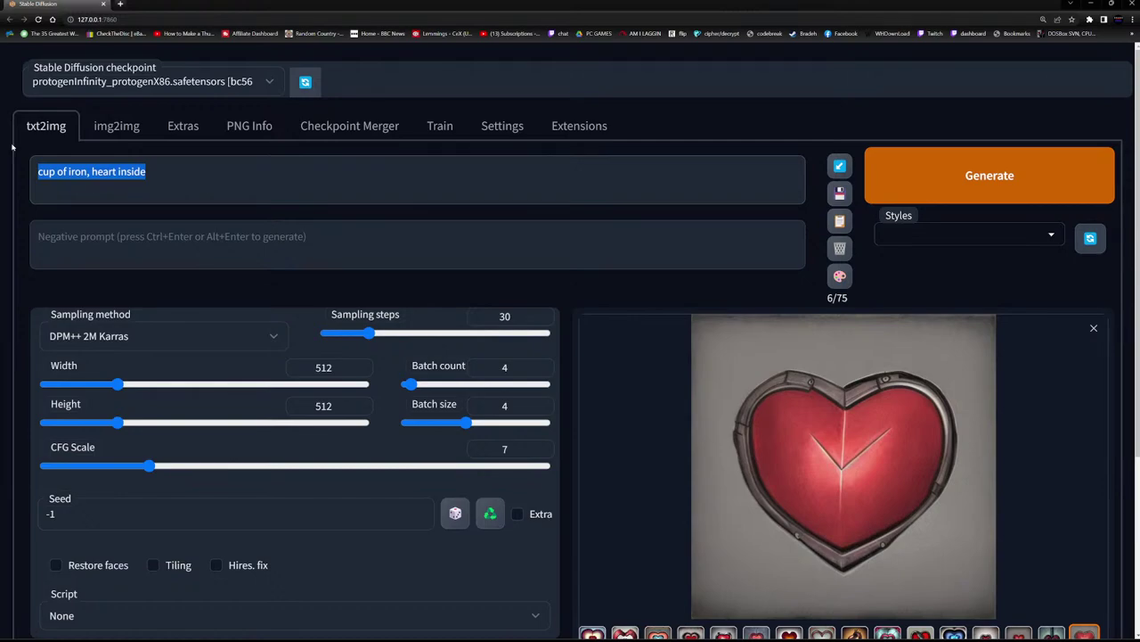
Search Google for "blue yeti black" in a new browser tab.
left_click(122, 4)
left_click(552, 184)
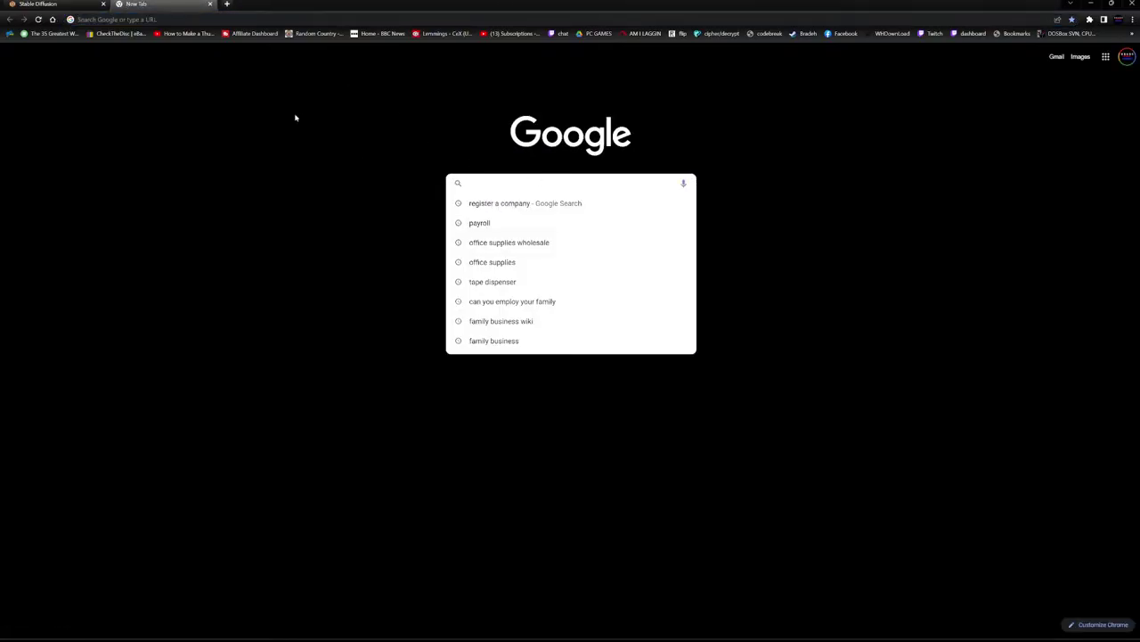
type("blue yeti")
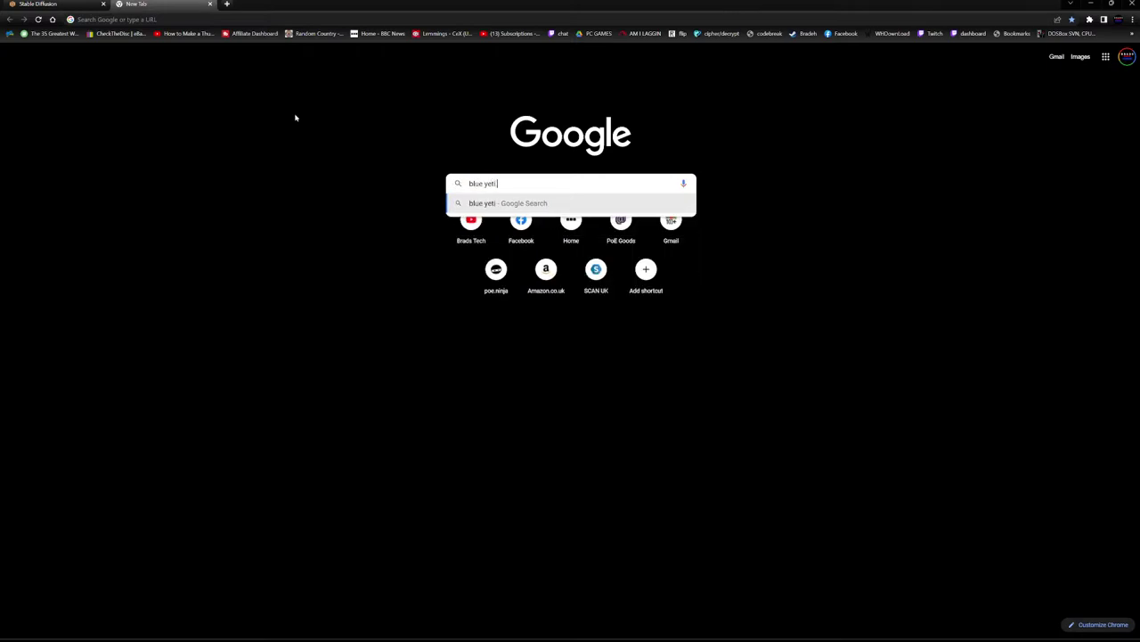
type(" black")
key("Return")
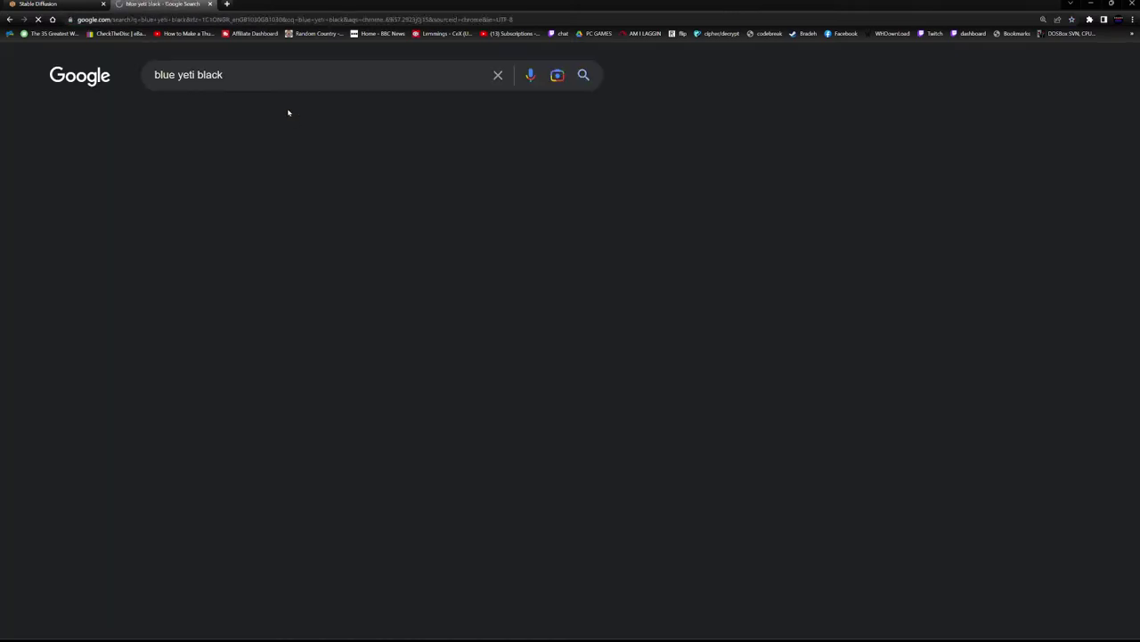
Open The Outlet Shop's Blue Yeti listing, return to the search results and open the Argos product page for the microphone.
left_click(472, 280)
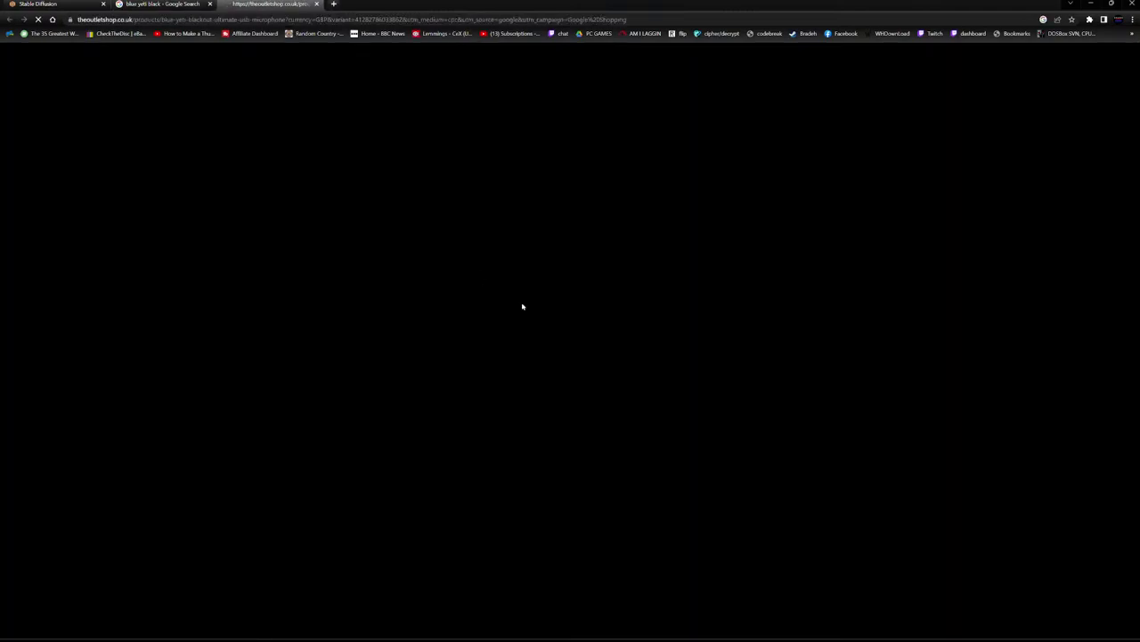
left_click(160, 4)
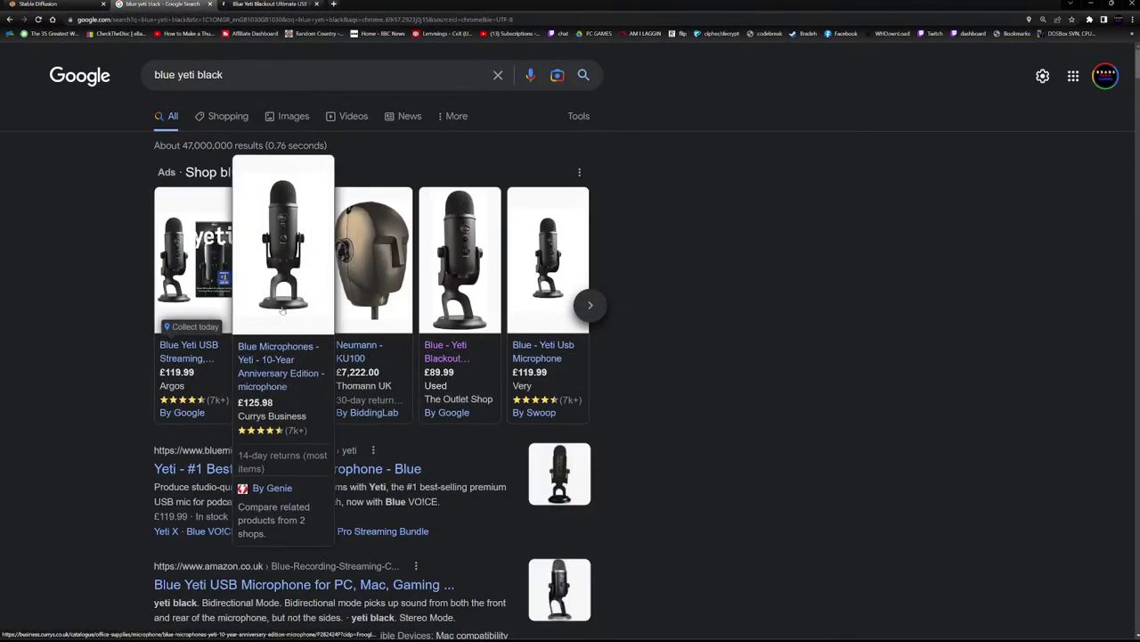
left_click(203, 259)
left_click(980, 616)
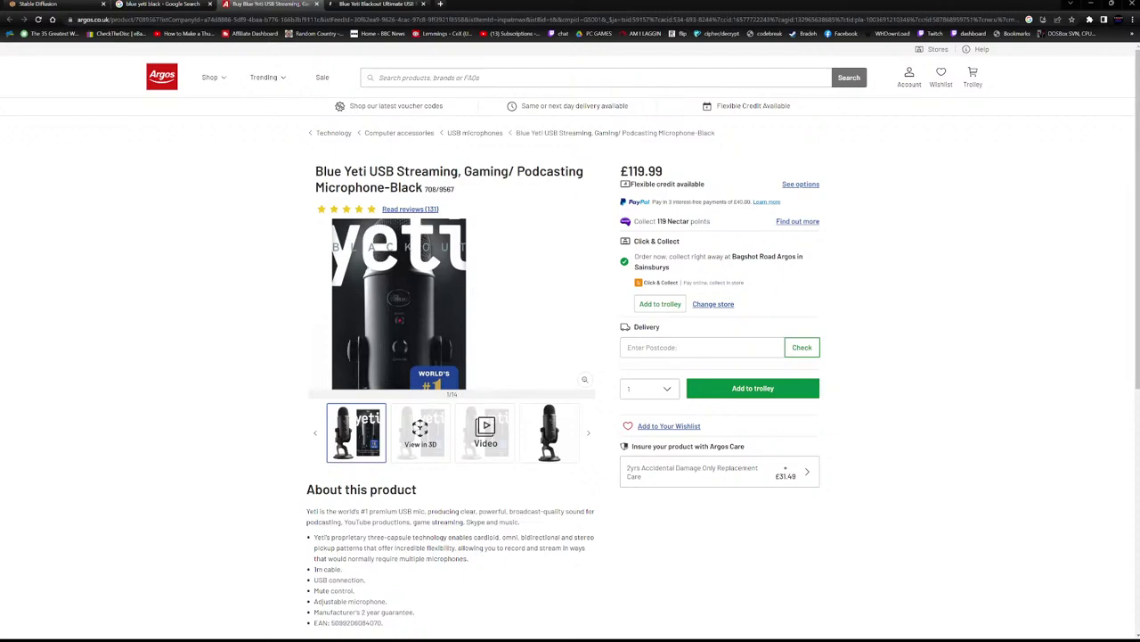
Switch to Streamlabs Desktop, review the Noise Gate thresholds and release time in the Yeti microphone's filters, and return to the browser.
key("alt+Tab")
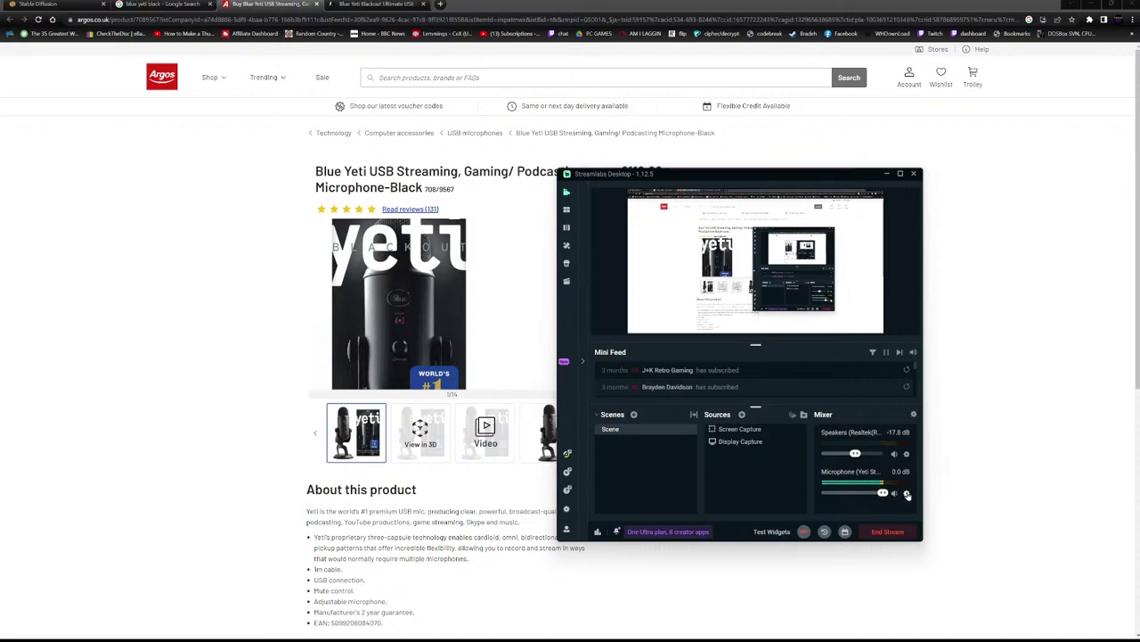
left_click(907, 495)
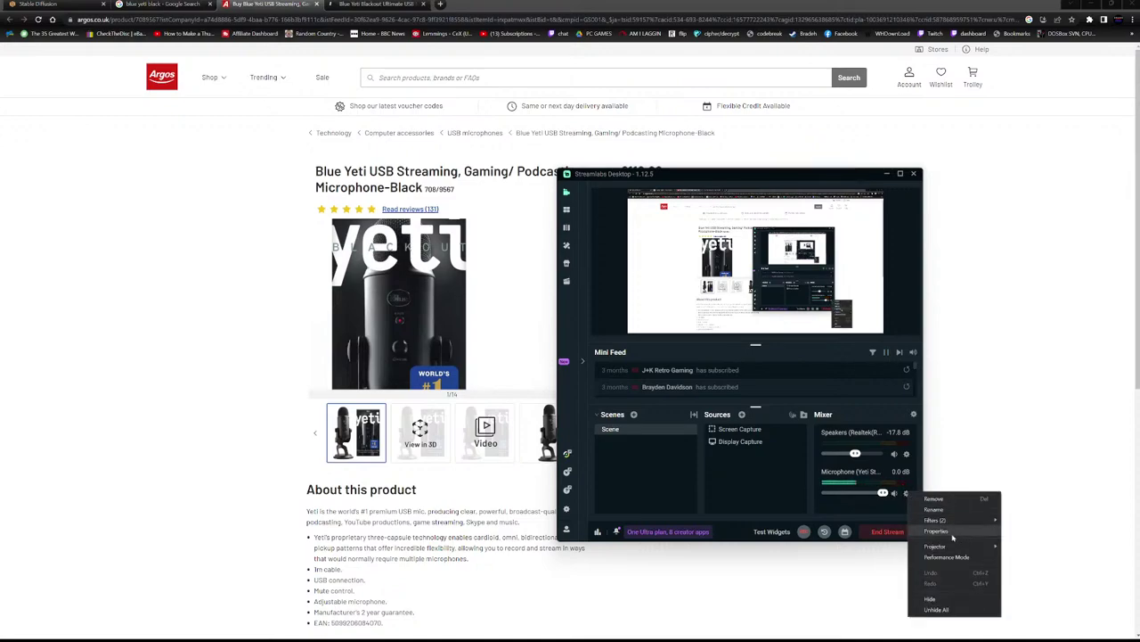
mouse_move(943, 523)
left_click(1029, 520)
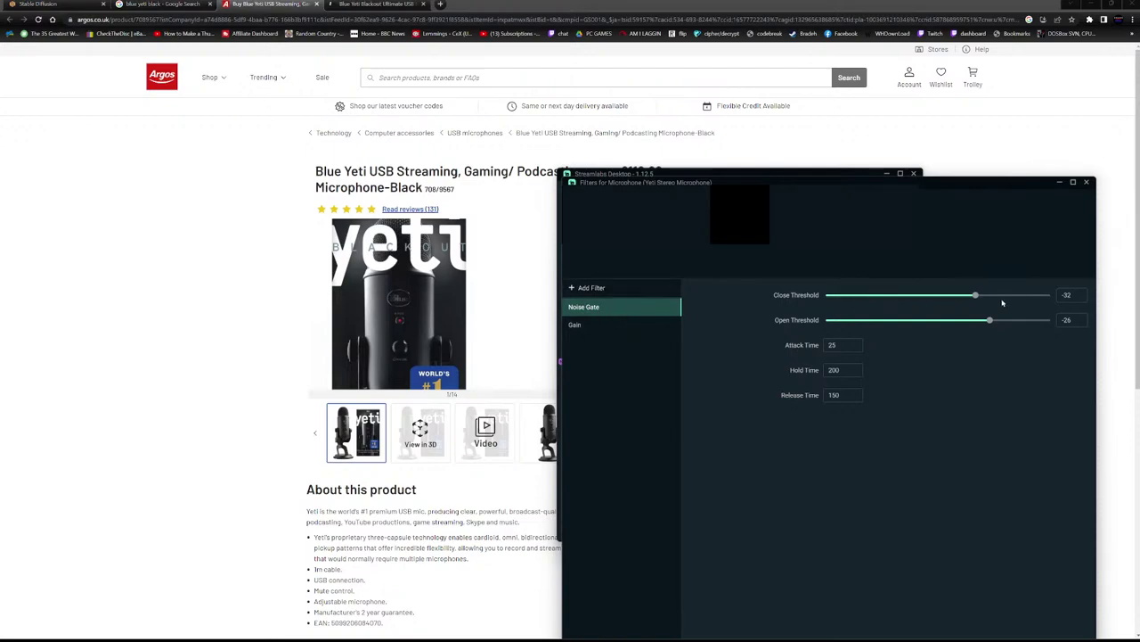
left_click_drag(1073, 295, 1059, 319)
double_click(846, 395)
left_click(1086, 181)
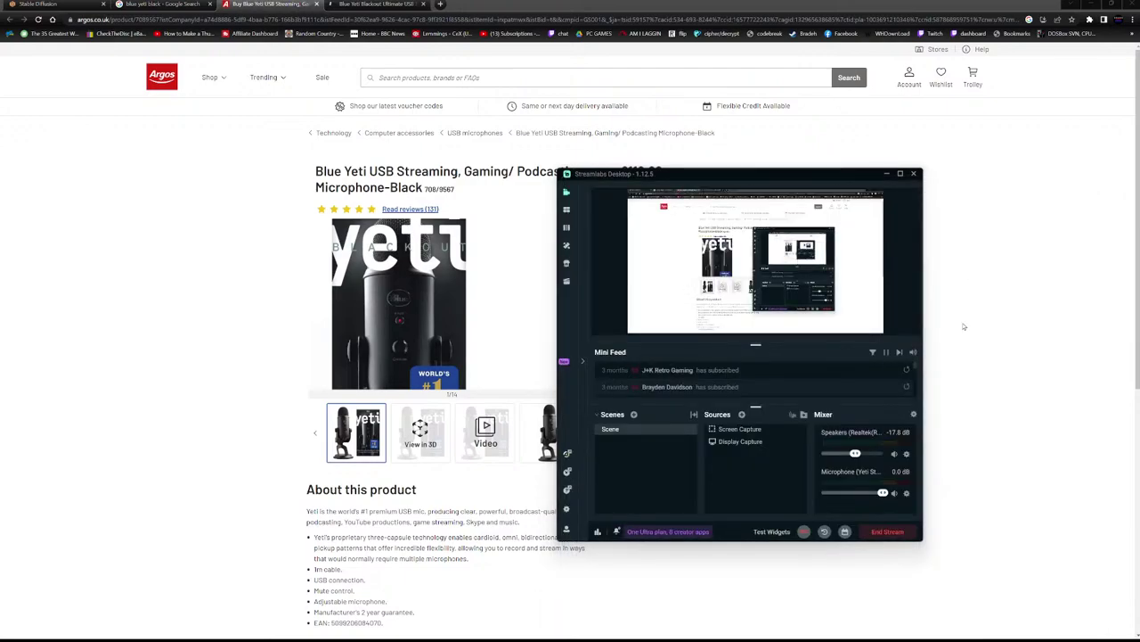
left_click(717, 172)
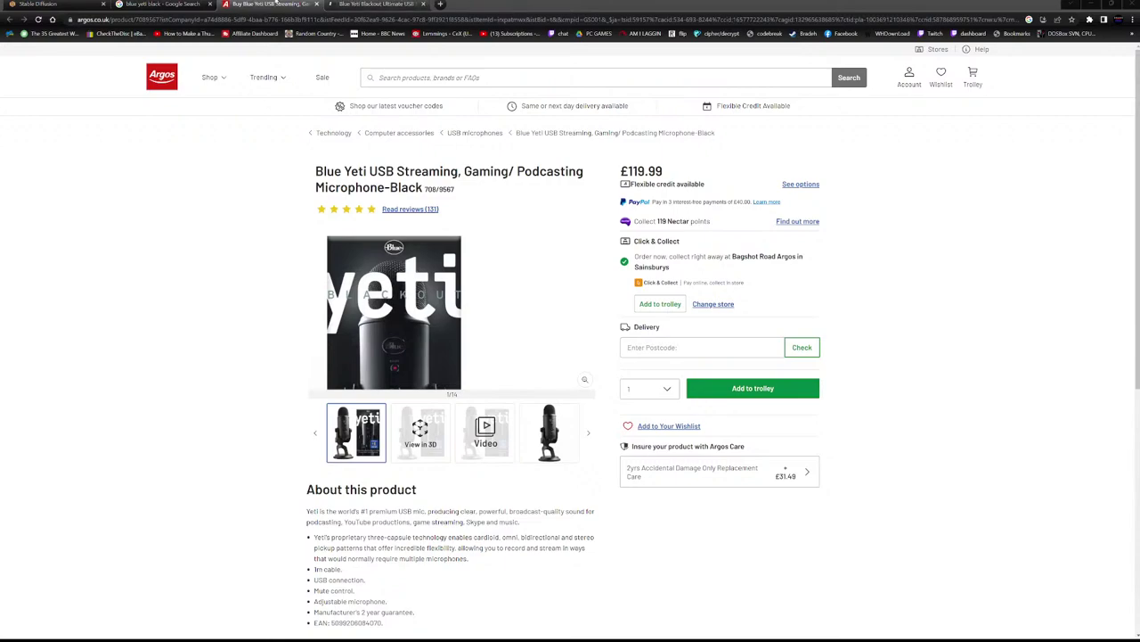
Return to Stable Diffusion, bring over the WhatsApp picture of the iron cup to compare with the heart results, and move it away again.
left_click(40, 3)
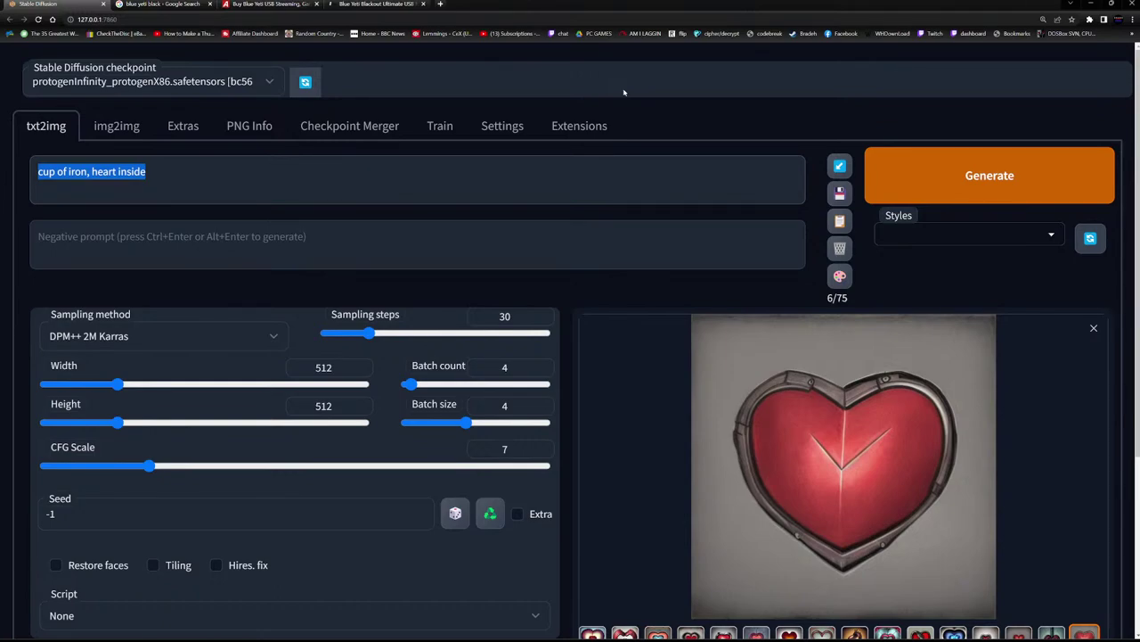
left_click(200, 170)
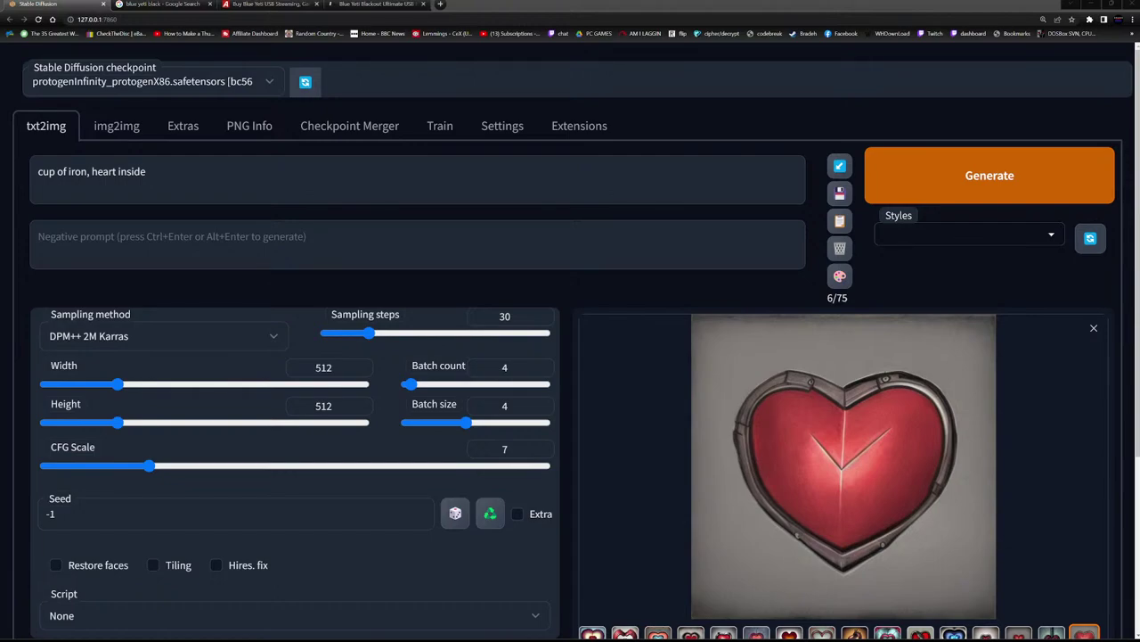
left_click_drag(1139, 338, 668, 206)
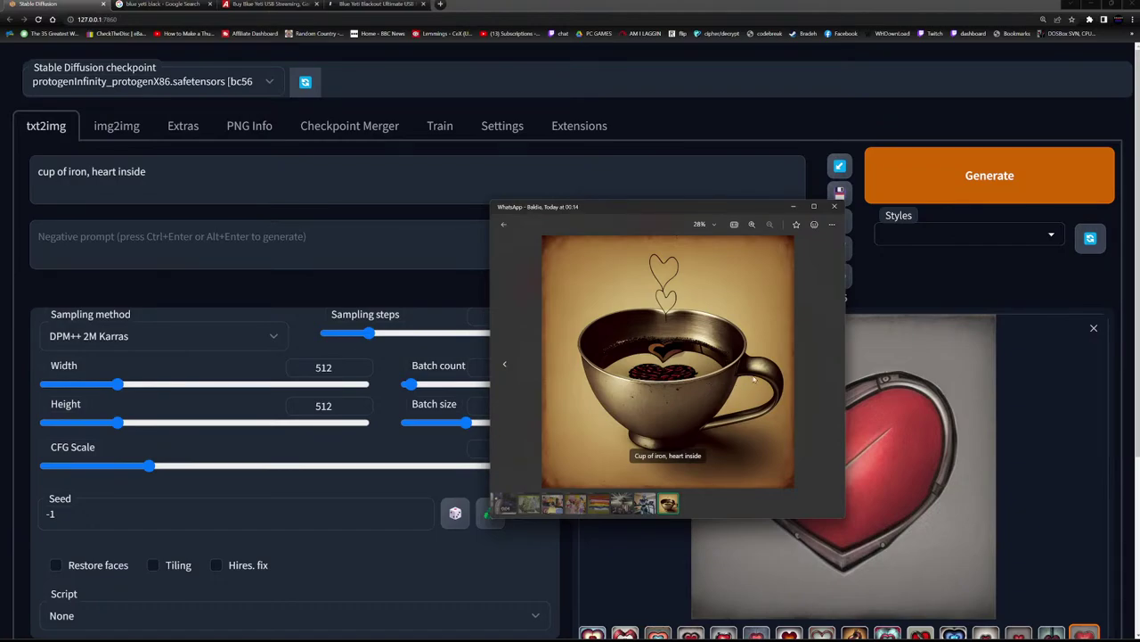
left_click_drag(654, 209, 1139, 178)
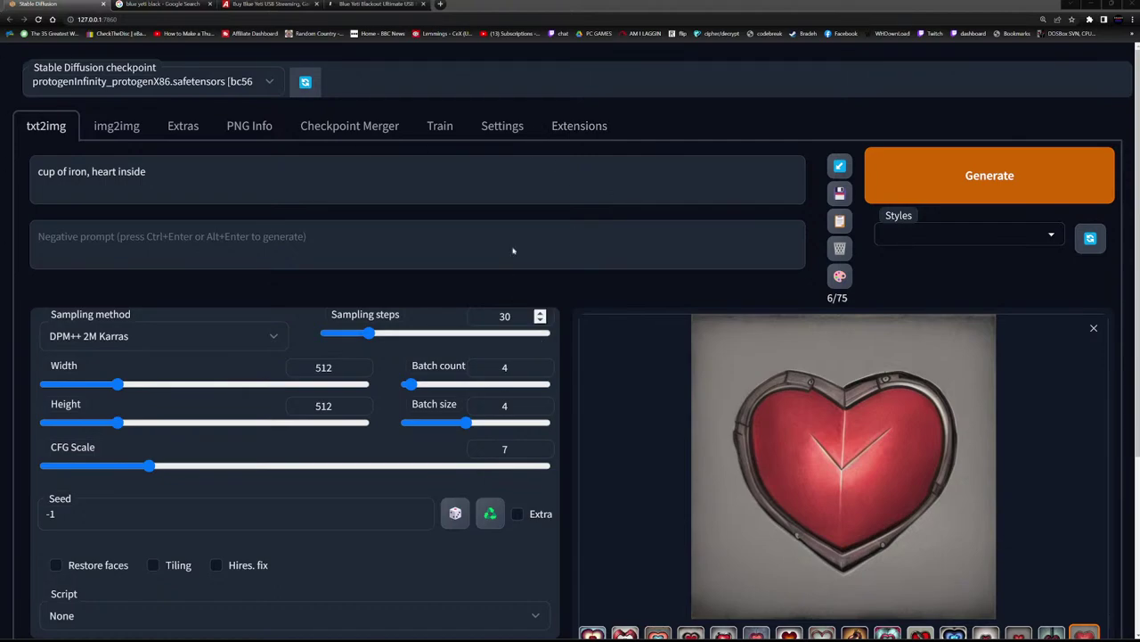
scroll(772, 526, "down", 1)
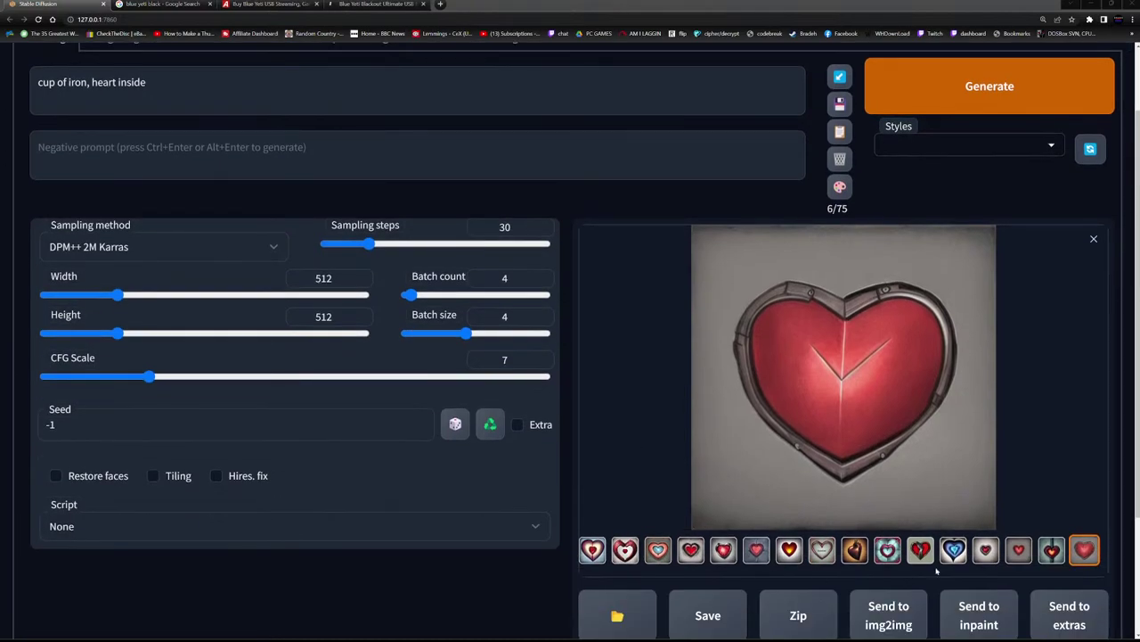
scroll(656, 505, "up", 1)
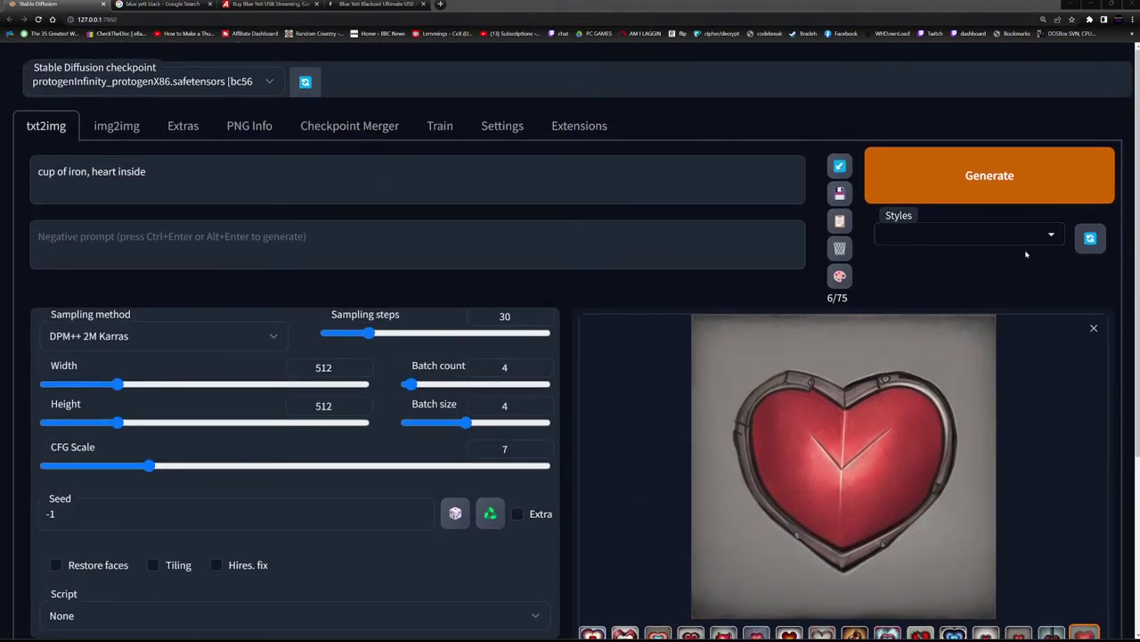
Replace the prompt with "human skull, full of blood, dripping, covered in blood" and generate the images.
key("ctrl+a")
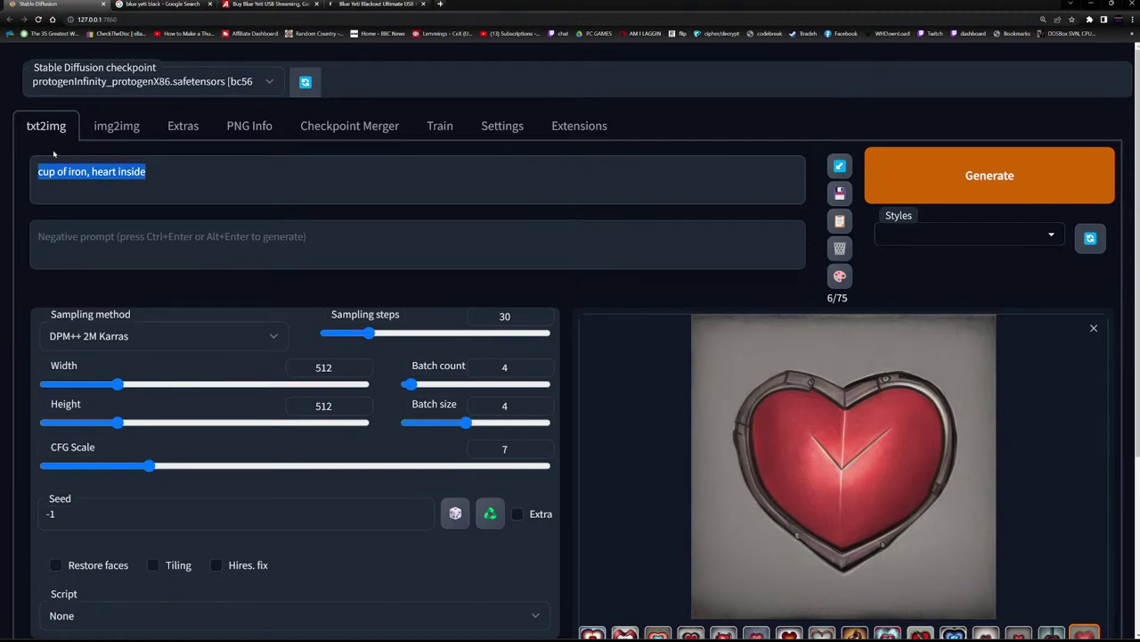
type("c")
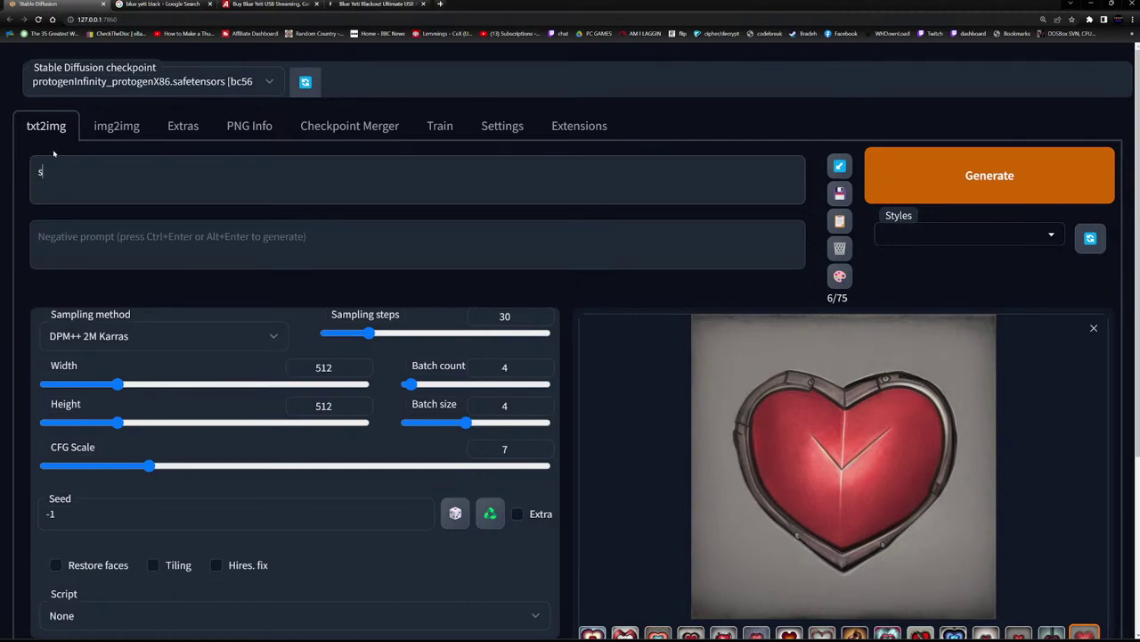
key("BackSpace")
type("human skull, full of blood,")
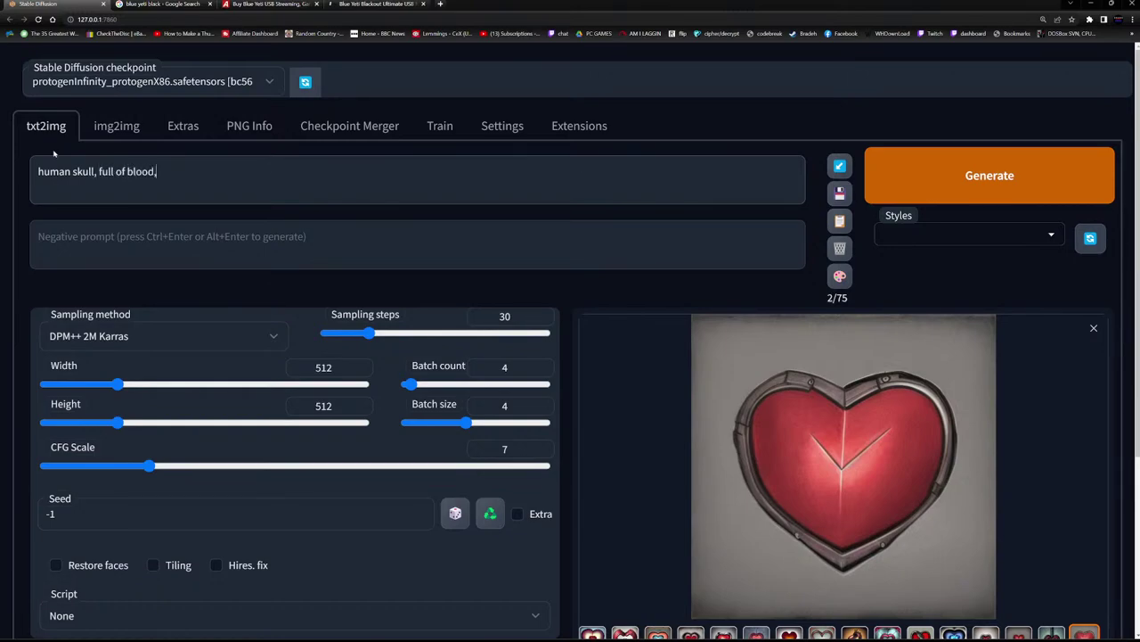
type(" dripping, coverd in blood")
right_click(217, 172)
left_click(281, 180)
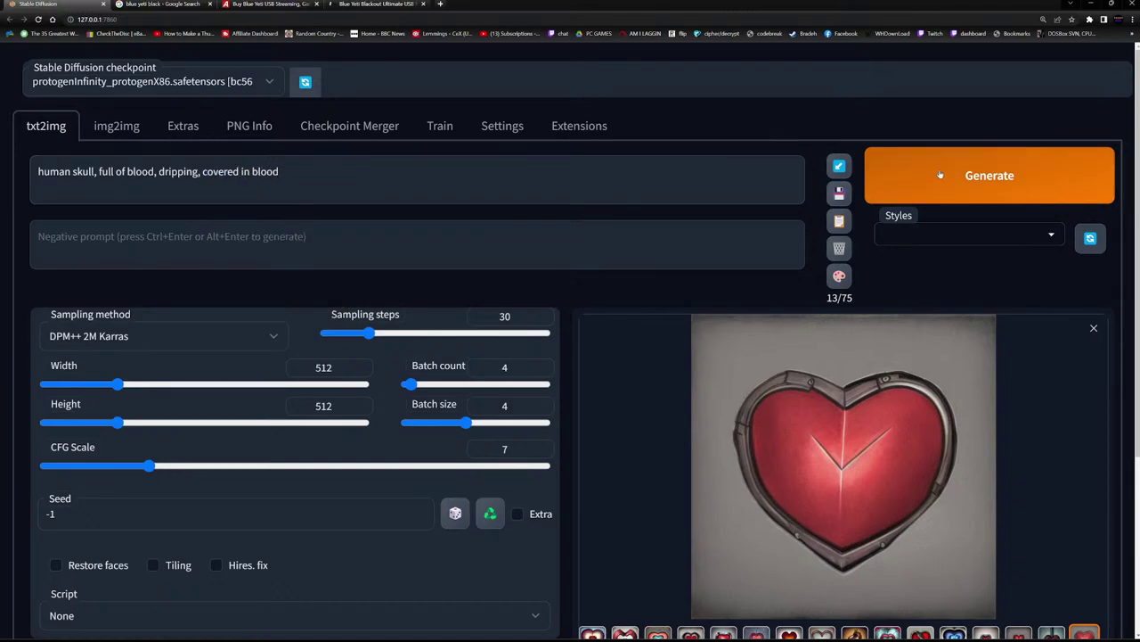
left_click(869, 171)
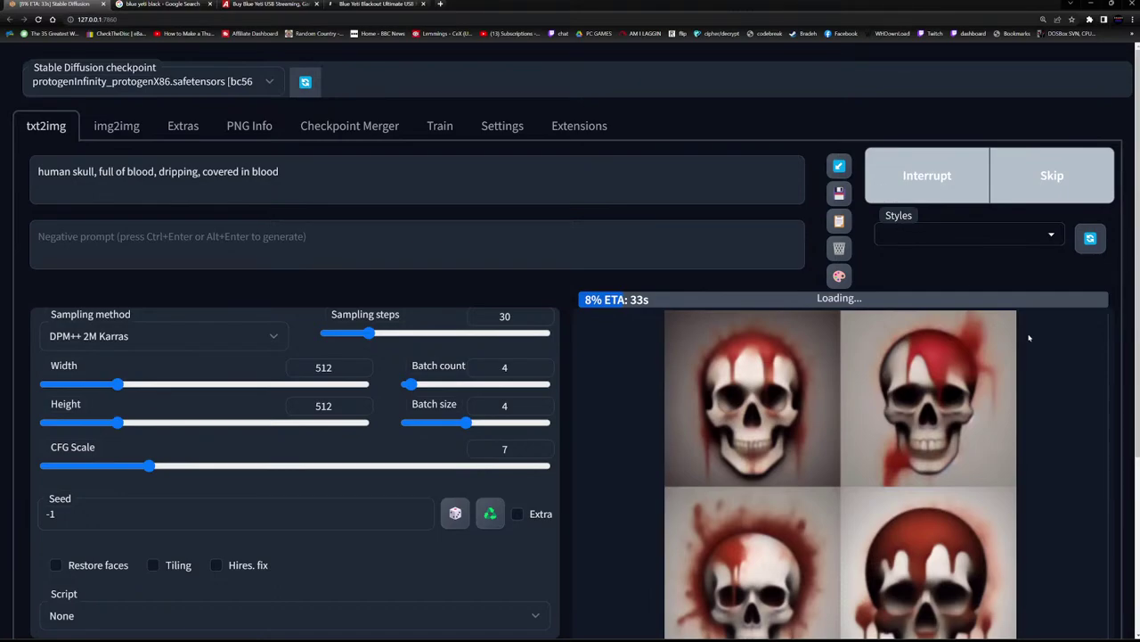
scroll(1069, 410, "down", 1)
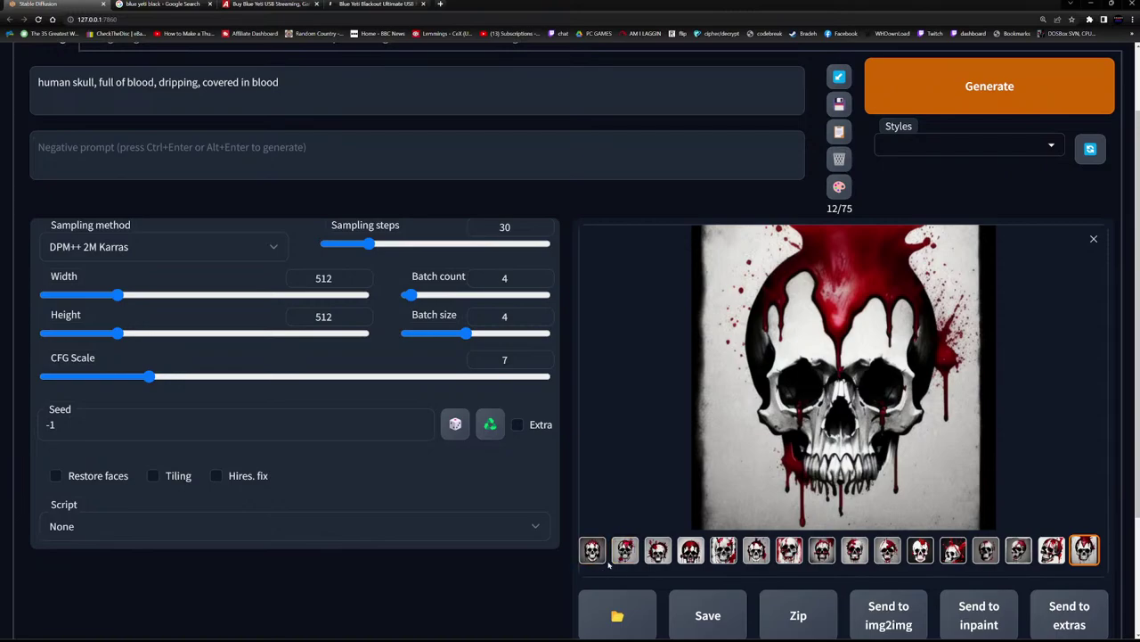
Enlarge the grid of skull images, page through the individual results one by one, and return to the grid overview.
left_click(595, 551)
left_click(605, 551)
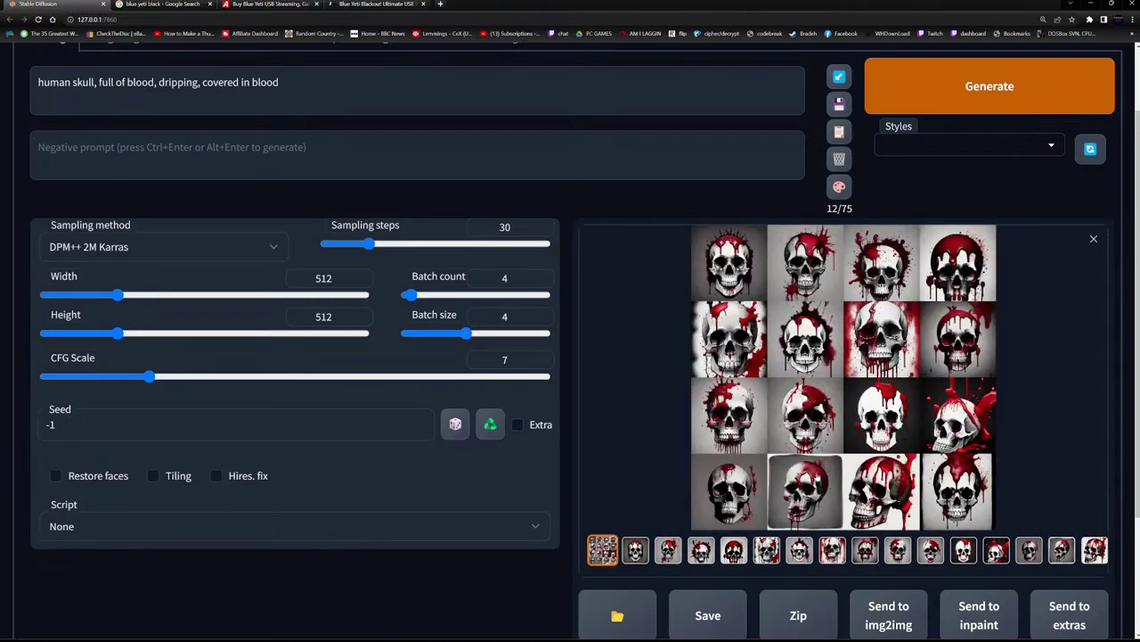
left_click(816, 372)
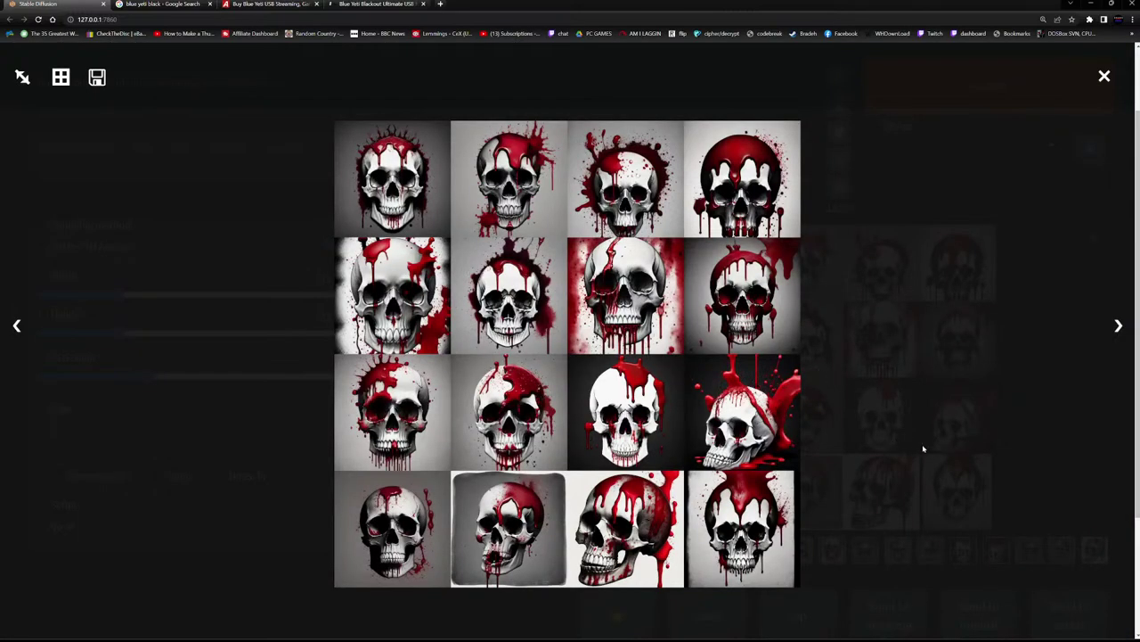
left_click(1117, 326)
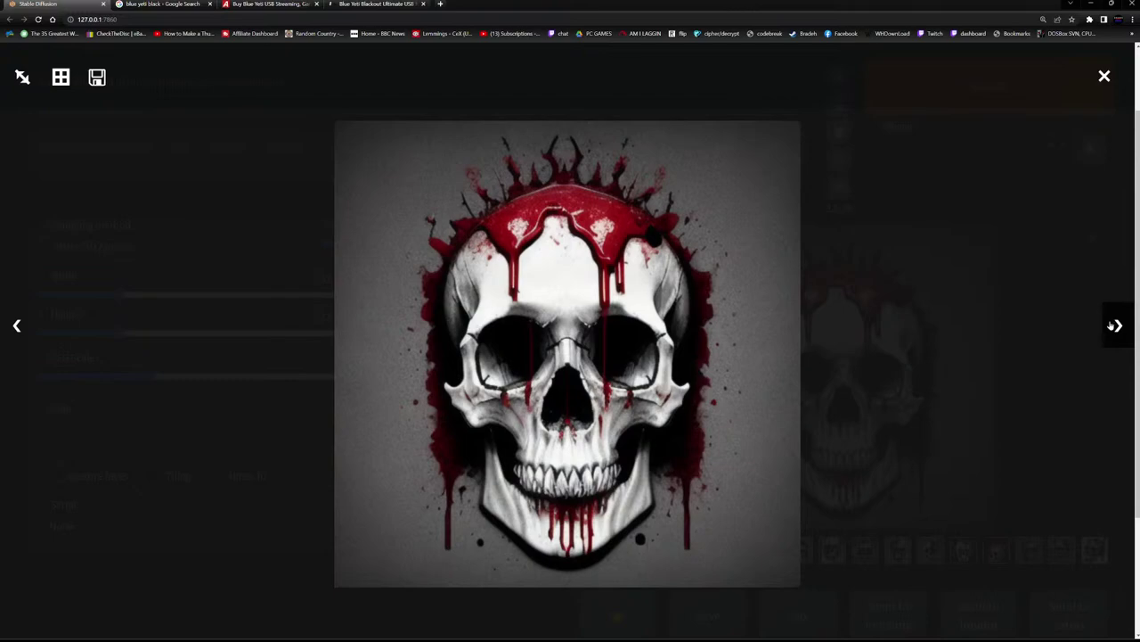
left_click(1113, 326)
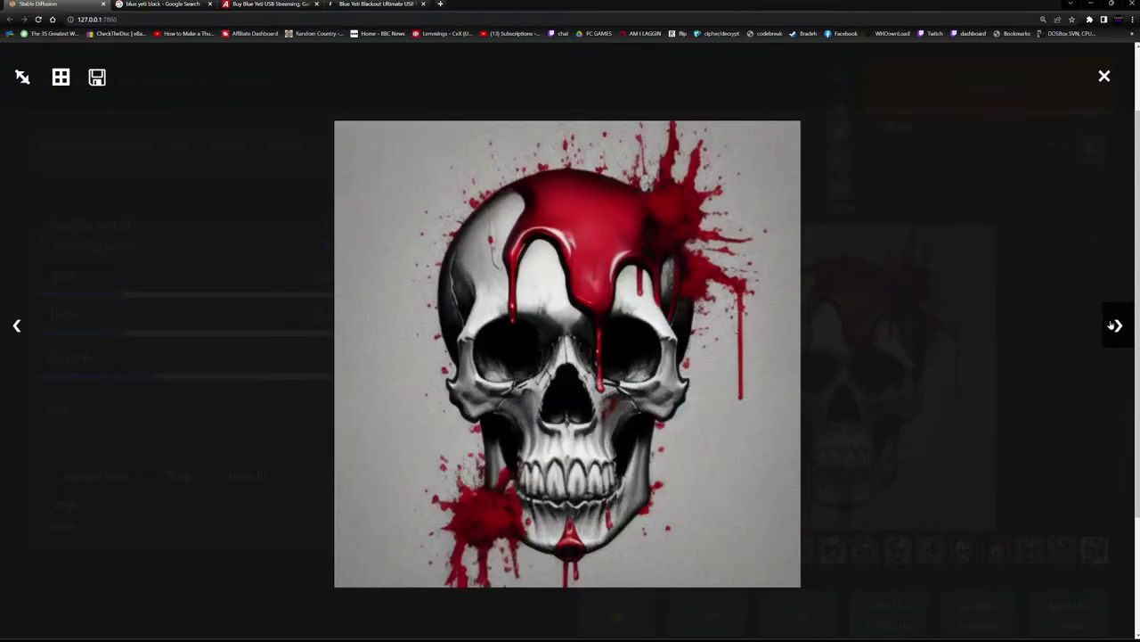
left_click(1114, 326)
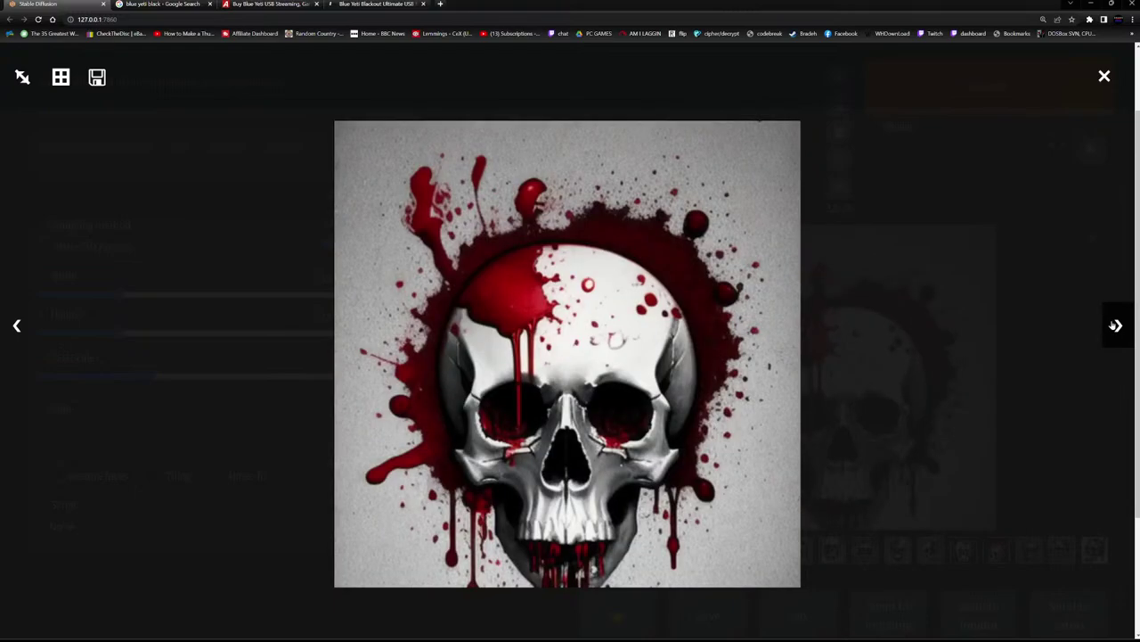
left_click(1114, 326)
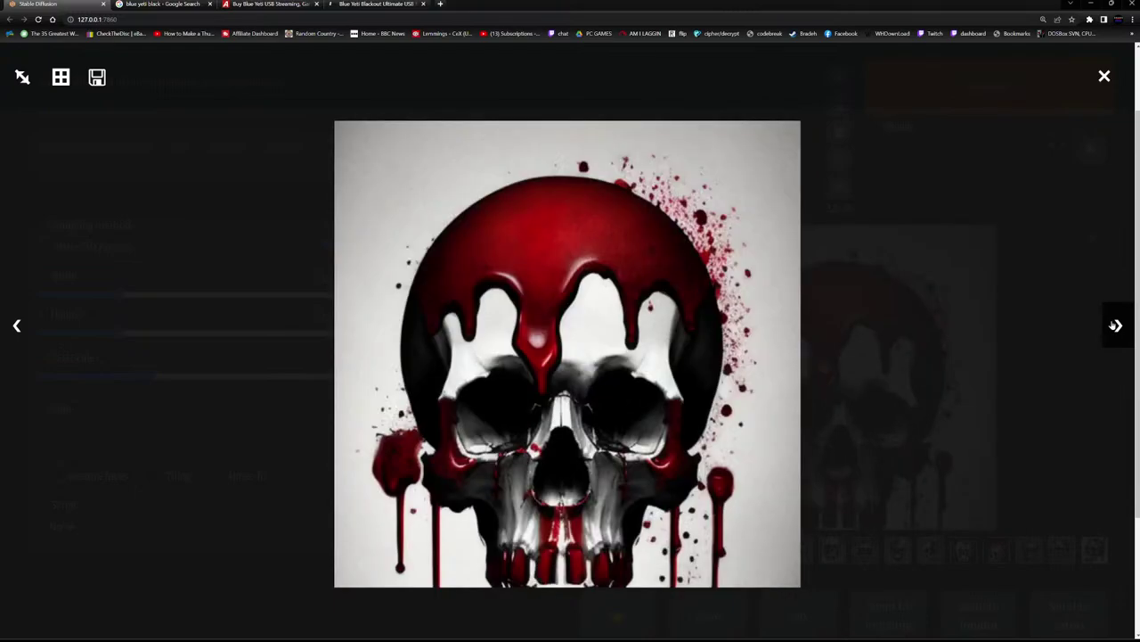
left_click(1115, 326)
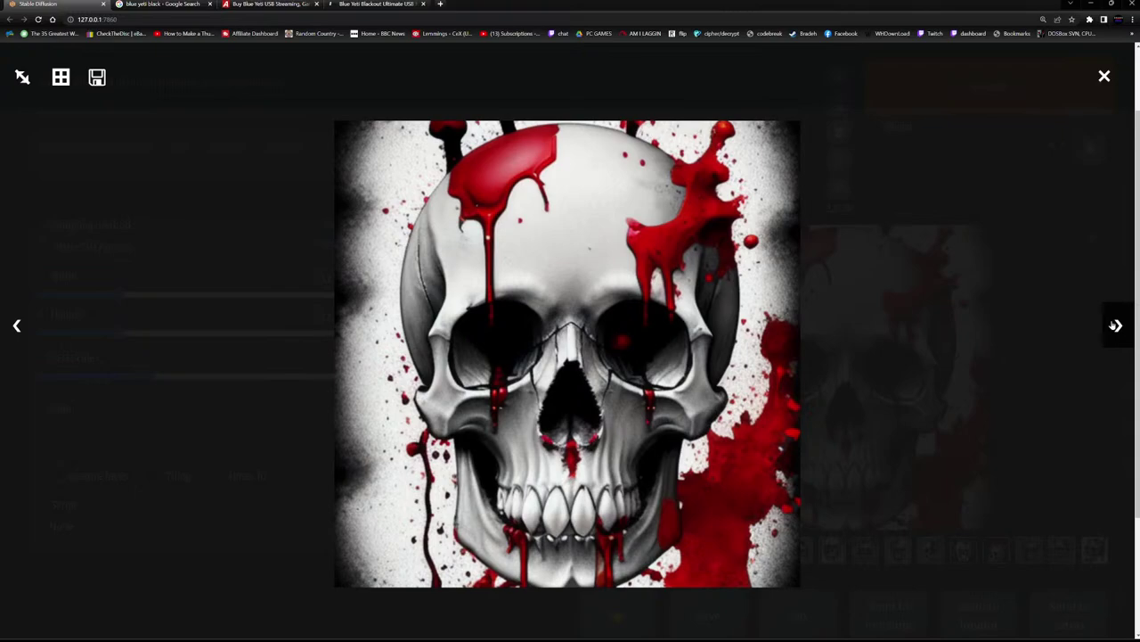
left_click(1114, 326)
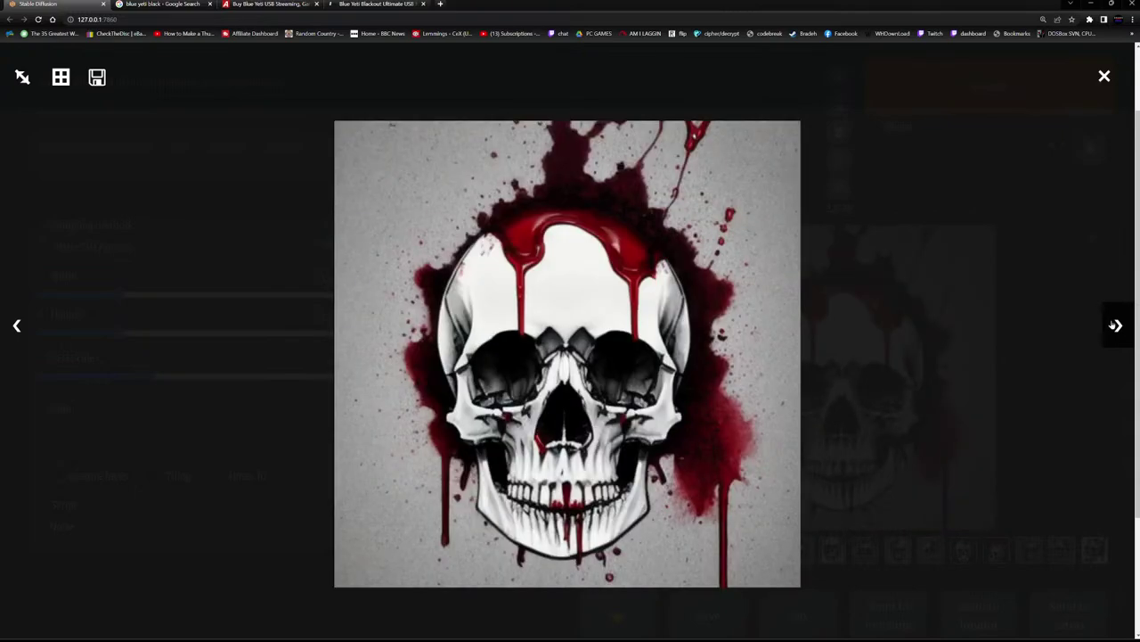
left_click(1115, 326)
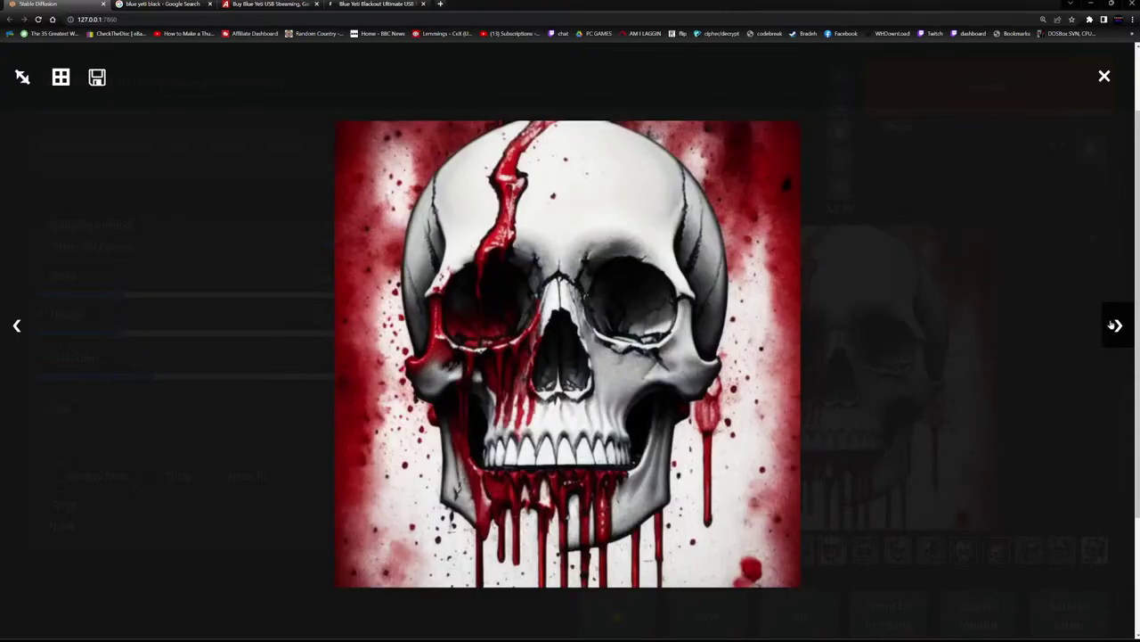
left_click(1115, 326)
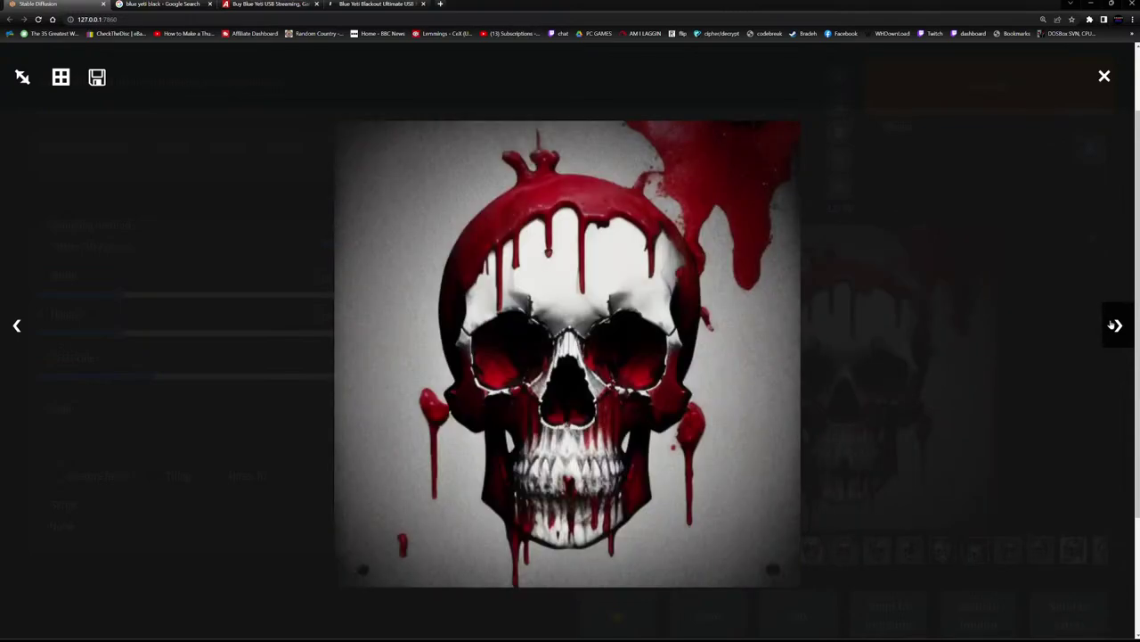
left_click(1115, 326)
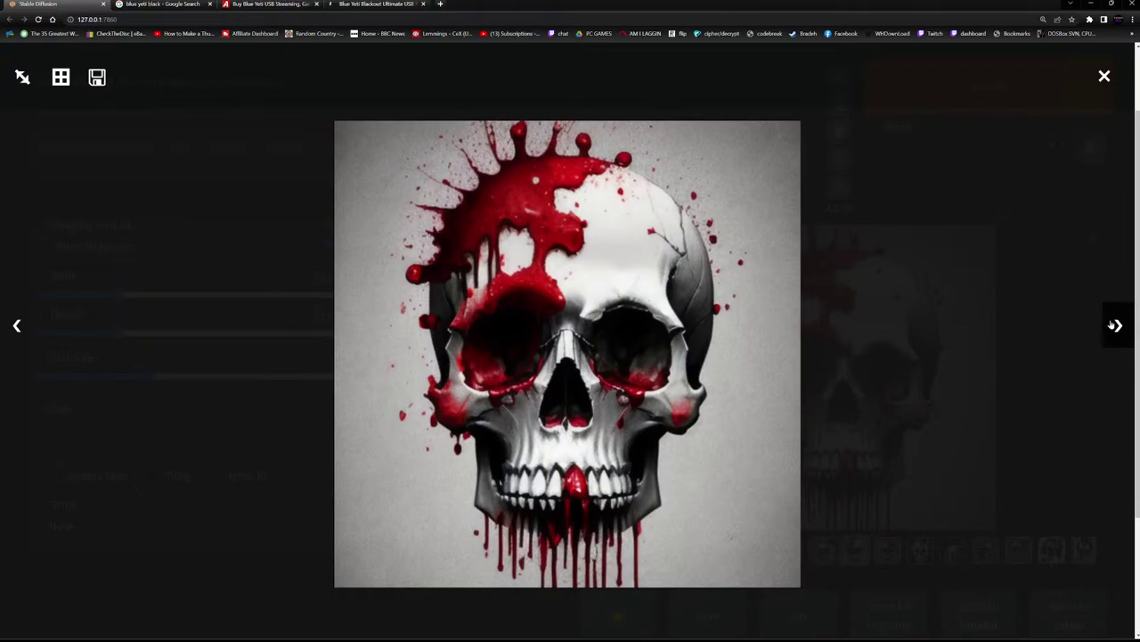
left_click(1115, 326)
left_click(1058, 312)
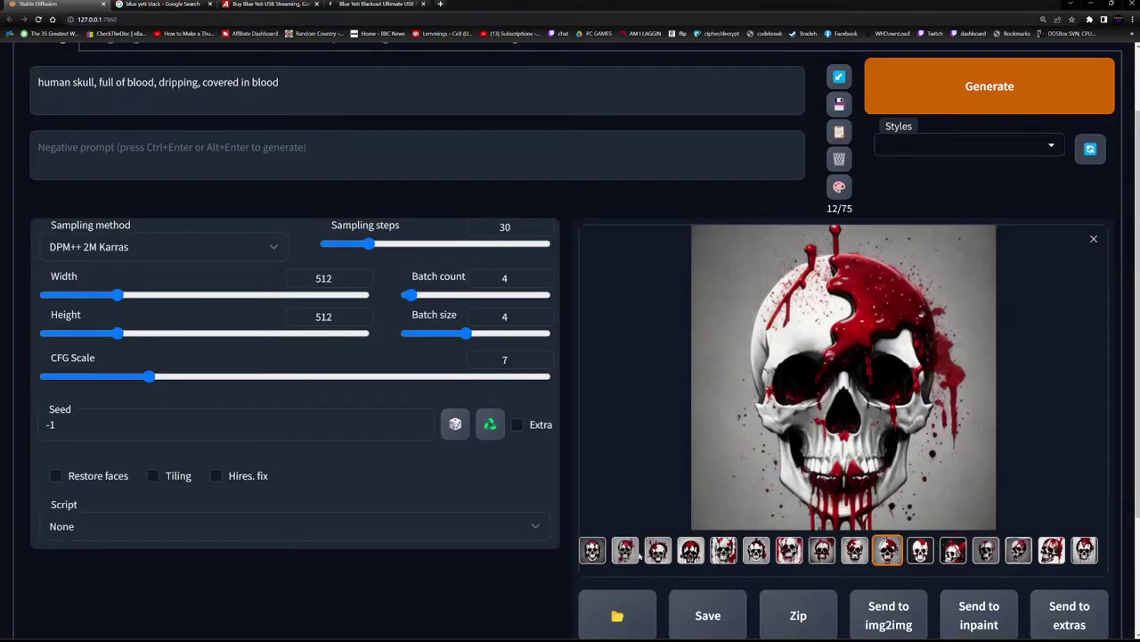
left_click(593, 549)
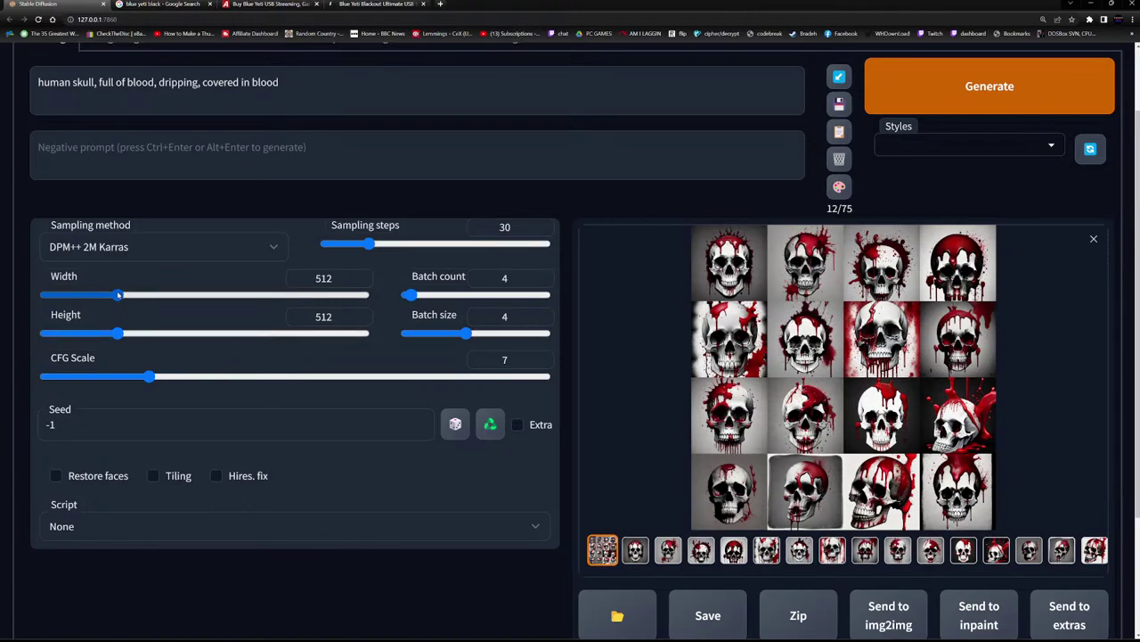
Search Google for "720p" and highlight the 1280×720 resolution in the Wikipedia article.
left_click(383, 4)
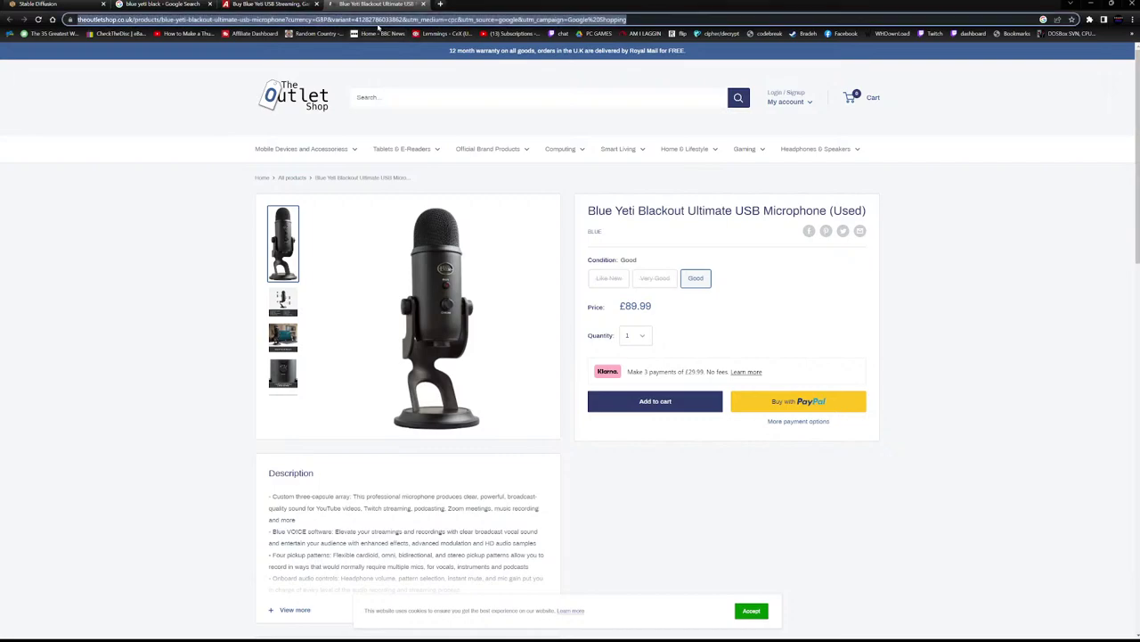
type("720p")
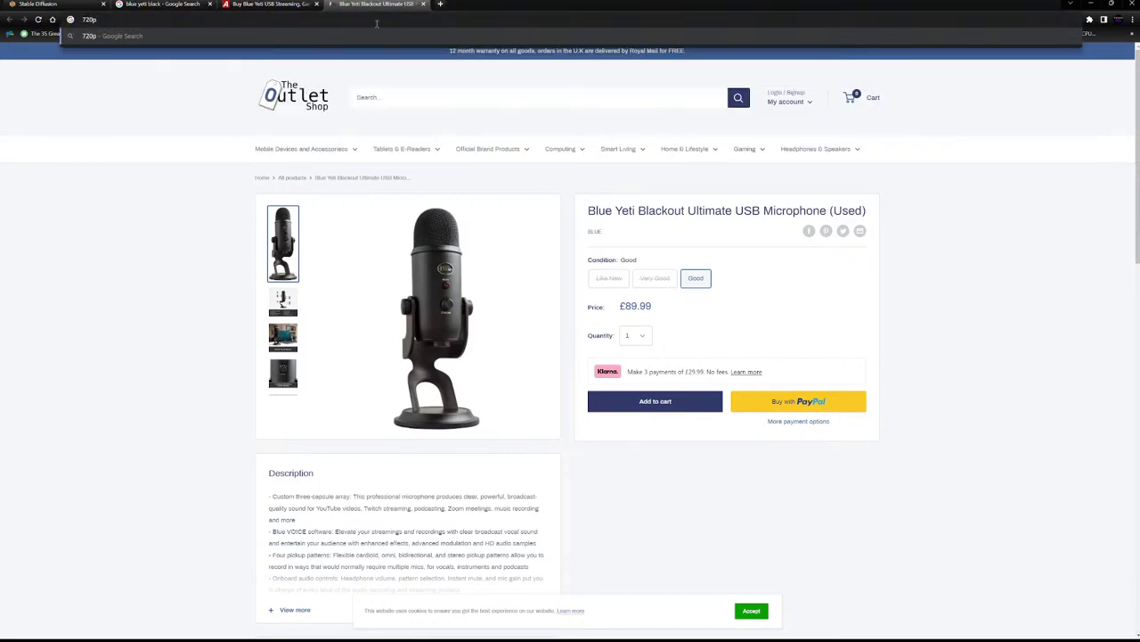
key("Return")
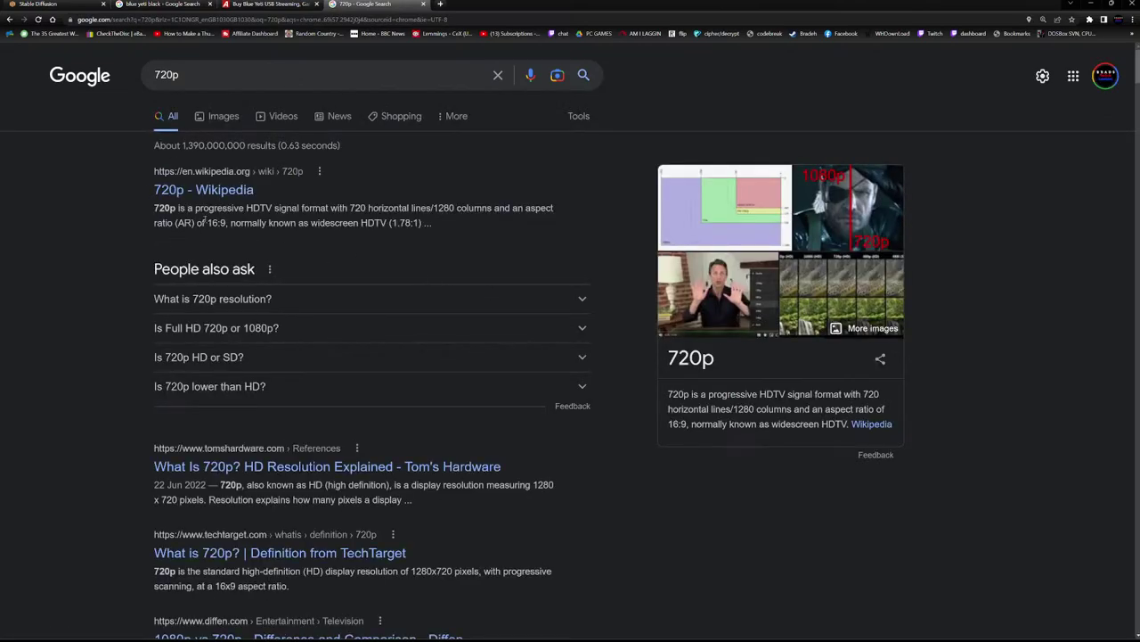
left_click(195, 191)
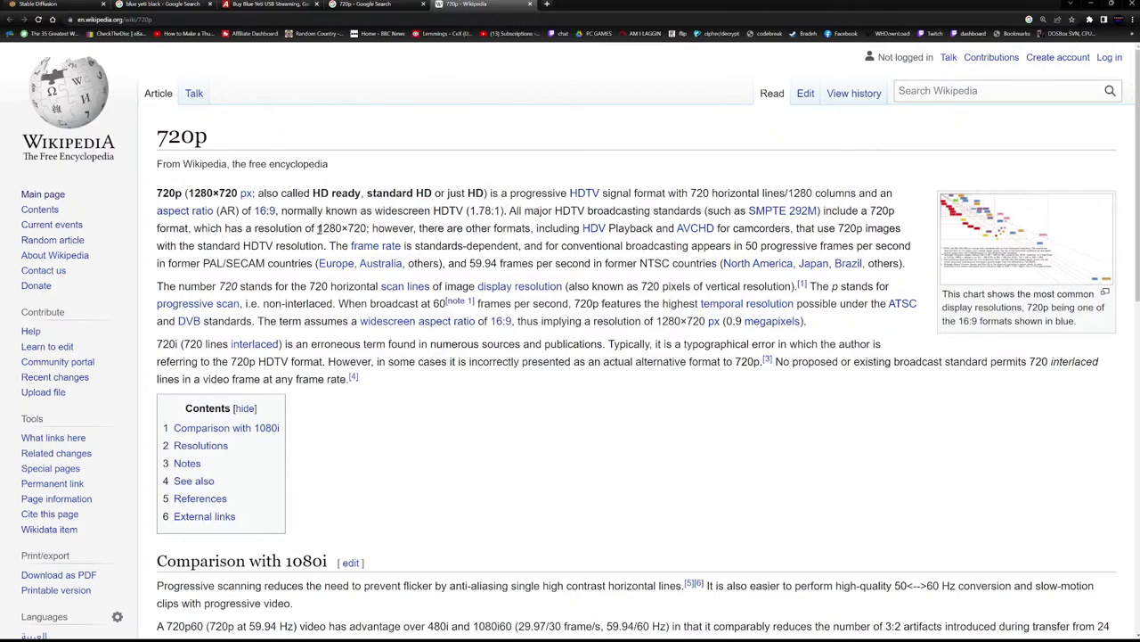
left_click_drag(317, 230, 365, 230)
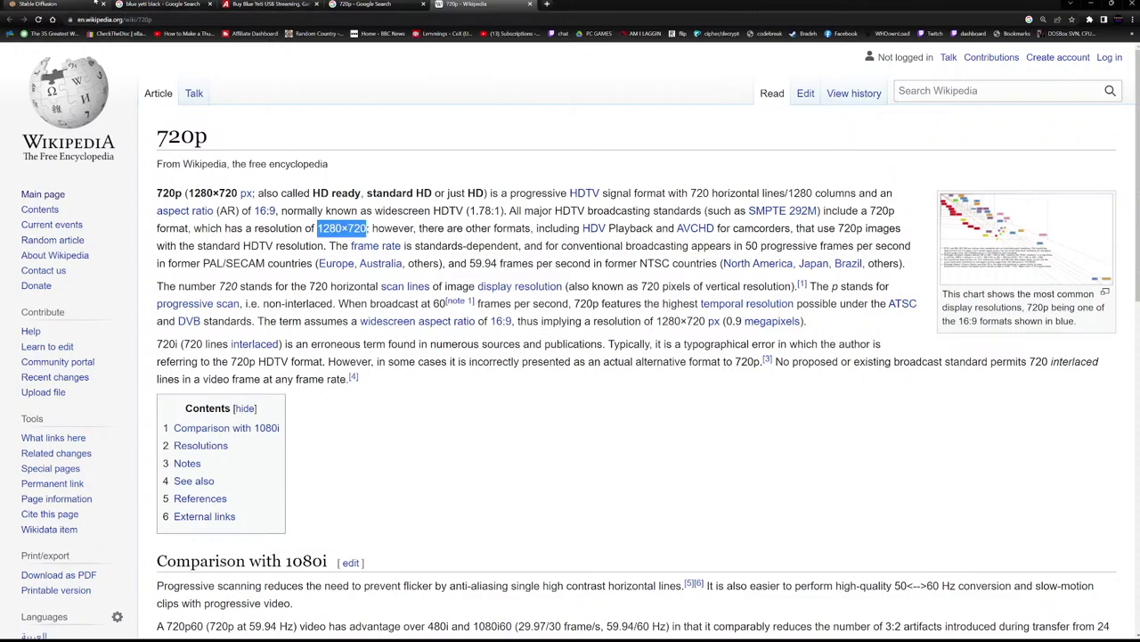
Return to Stable Diffusion and set the image width to 1280, the height to 720 and the batch count to 1.
left_click(41, 4)
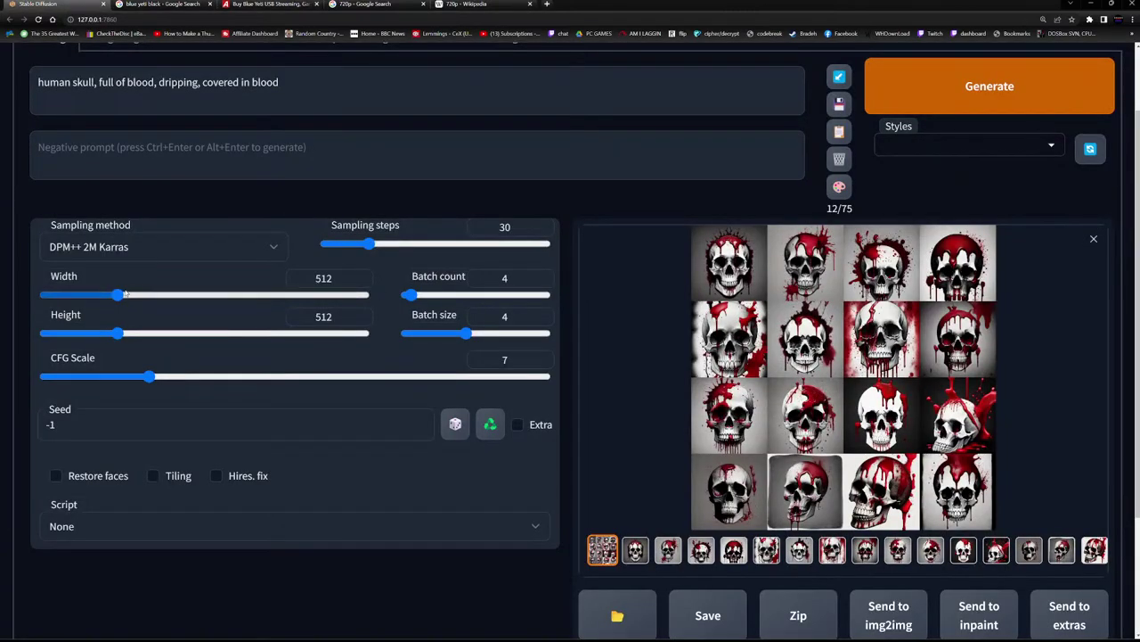
left_click_drag(119, 295, 242, 296)
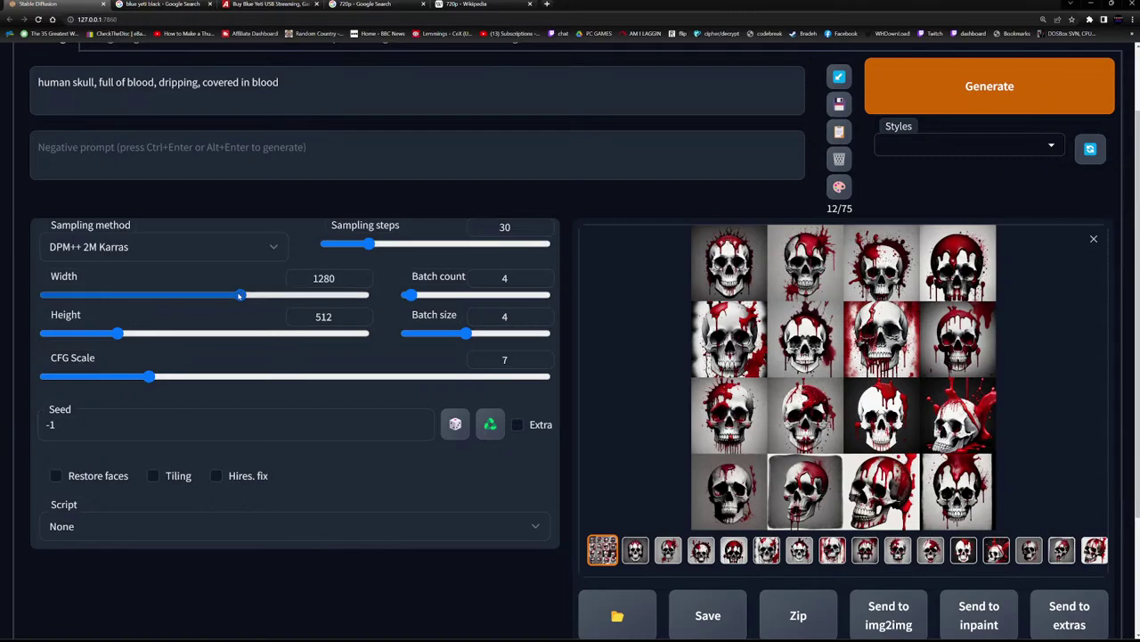
left_click_drag(337, 316, 290, 317)
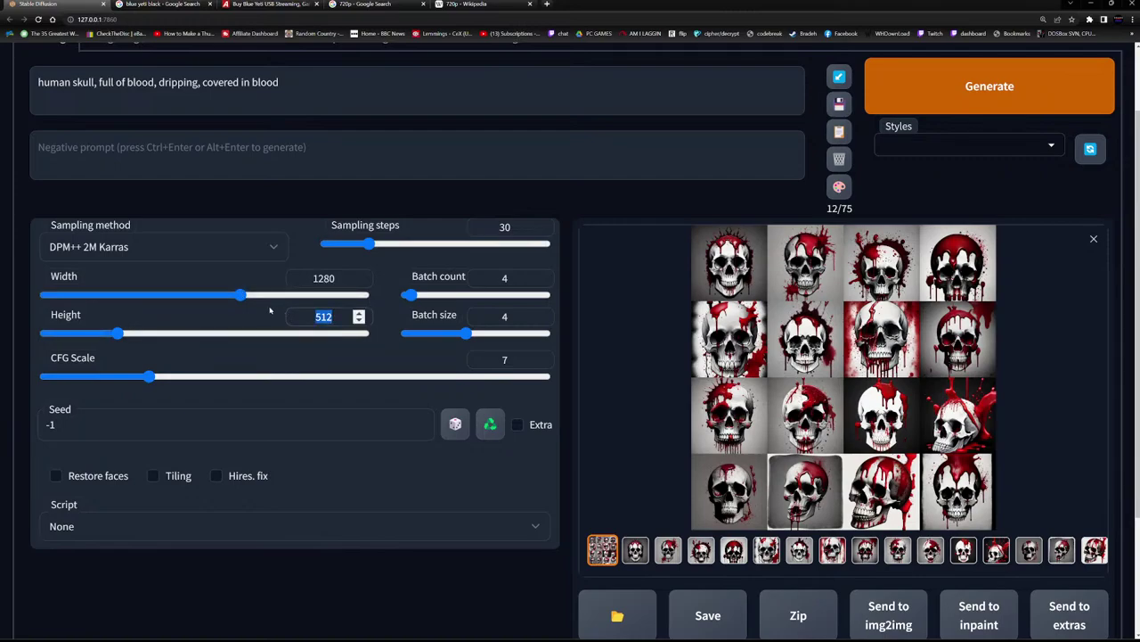
type("720")
left_click(407, 294)
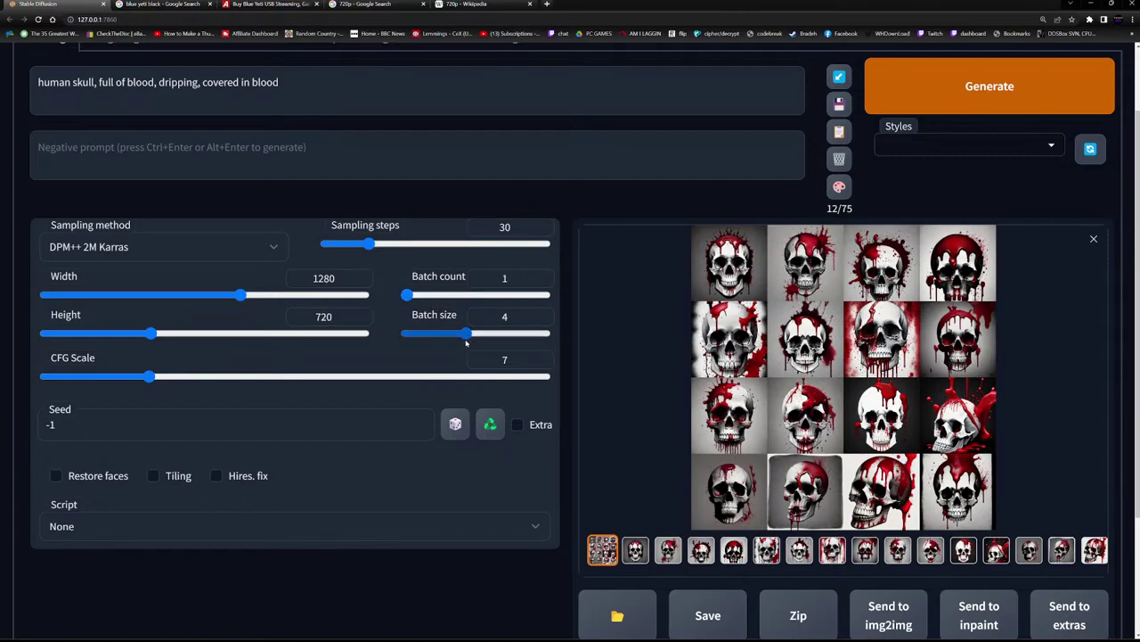
mouse_move(466, 342)
left_mouse_down()
mouse_move(408, 335)
mouse_move(467, 335)
left_mouse_up()
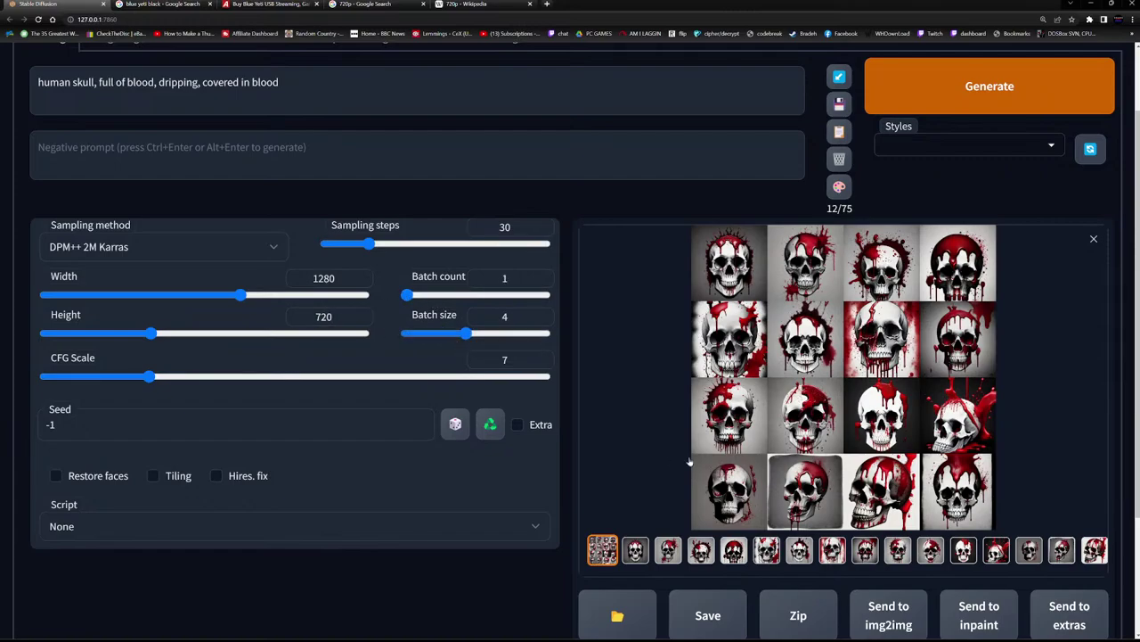